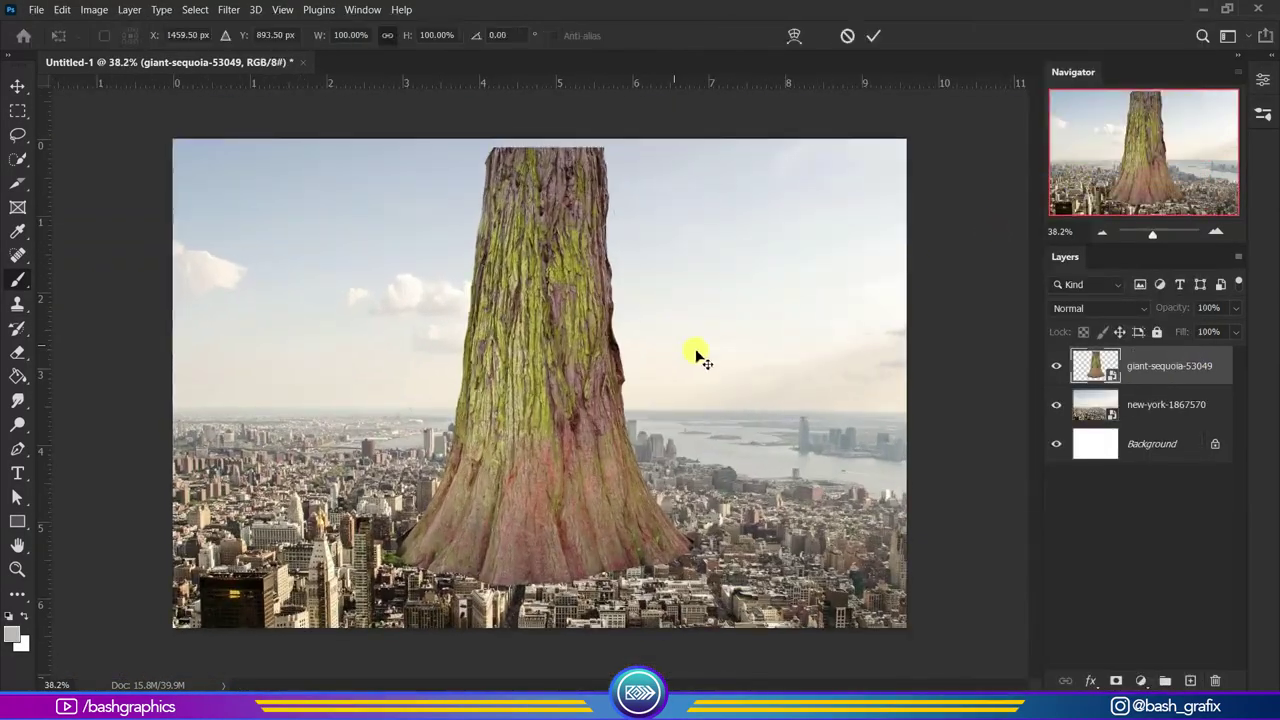
Squeeze the giant sequoia trunk narrower and taller with Free Transform.
drag(686, 459, 663, 446)
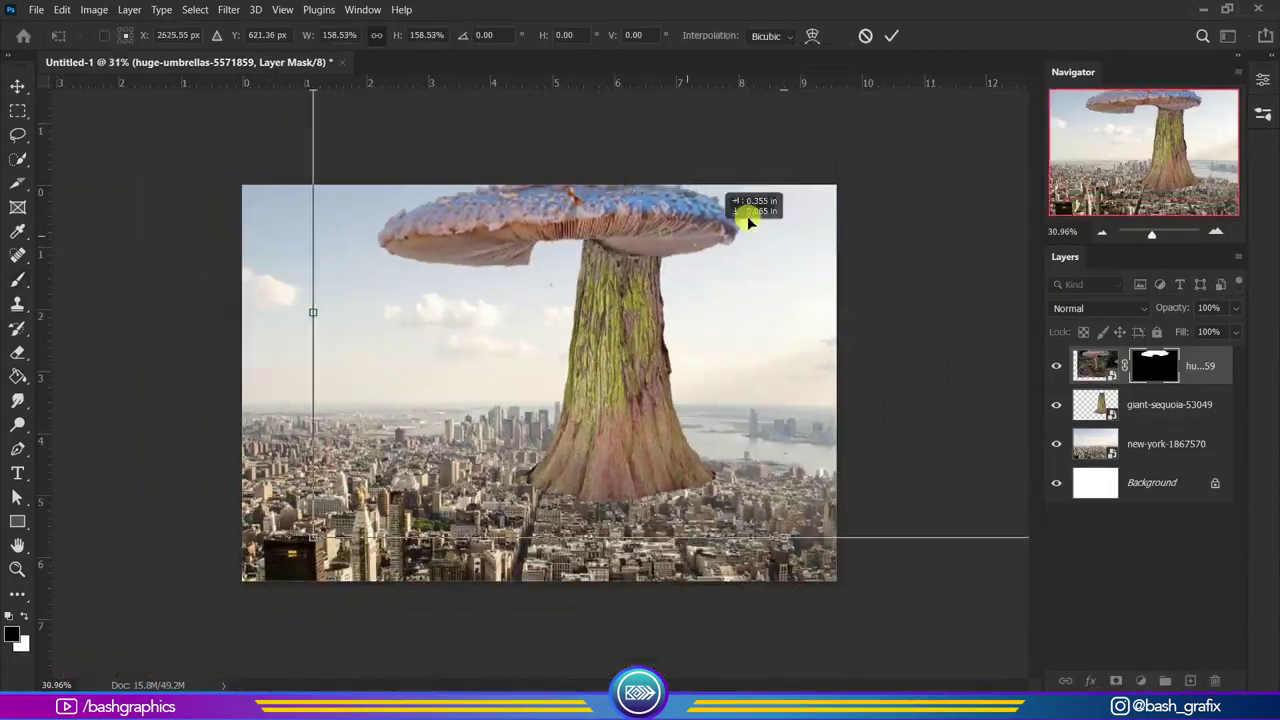
Seat the mushroom cap on the trunk top and reposition the trunk beneath it.
drag(743, 214, 740, 238)
scroll(700, 220, up, 2)
scroll(723, 211, up, 2)
scroll(737, 263, up, 2)
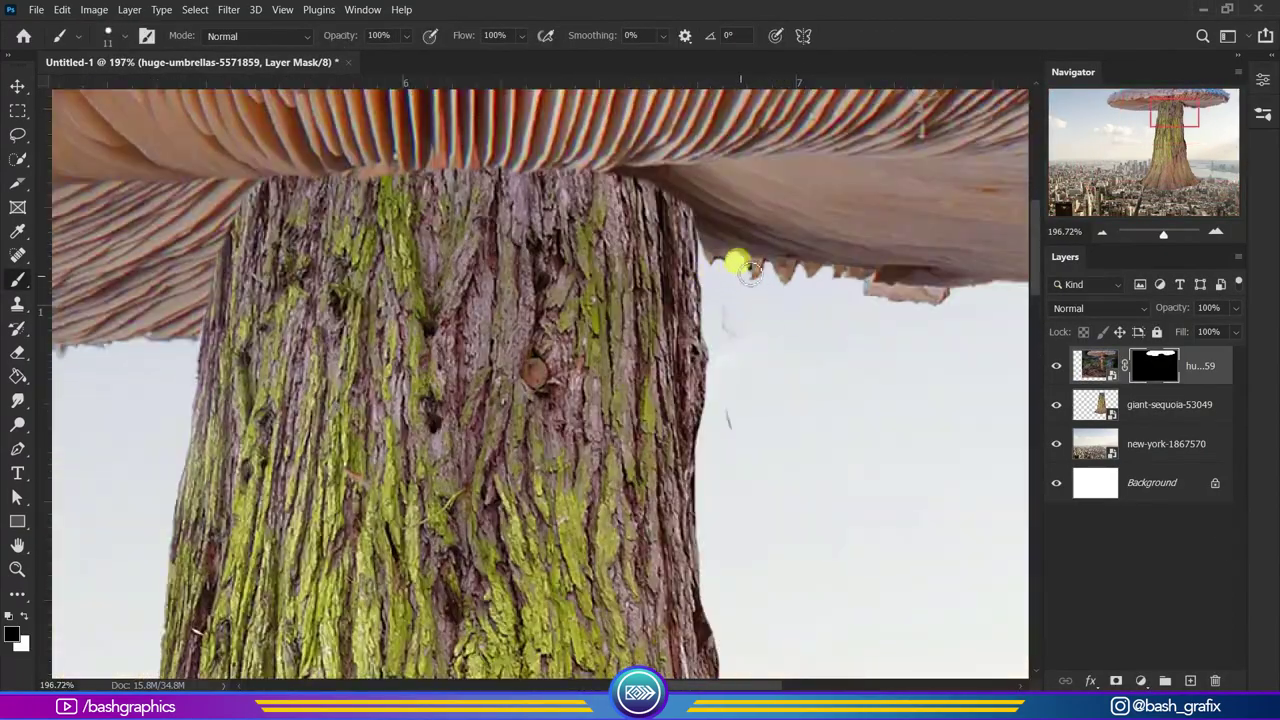
scroll(758, 311, up, 2)
scroll(758, 311, left, 2)
key(ctrl+0)
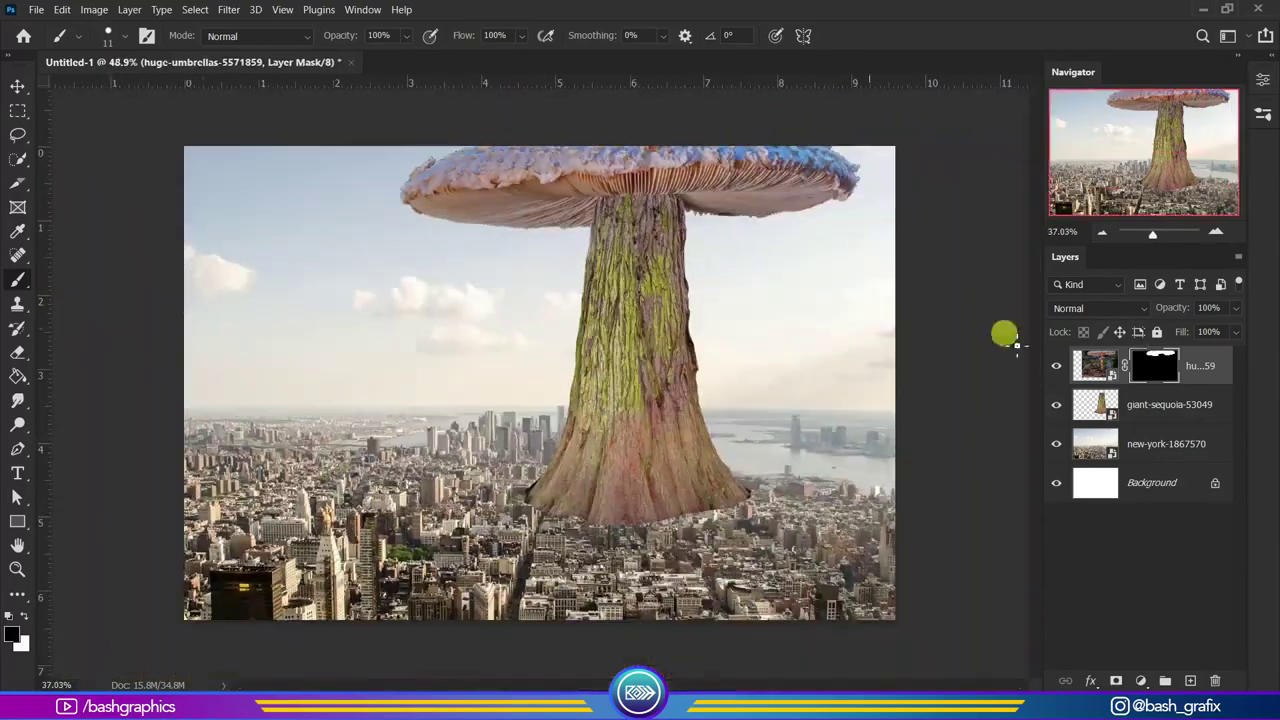
key(ctrl+t)
mouse_move(329, 280)
mouse_down()
mouse_move(683, 510)
mouse_move(694, 500)
mouse_up()
key(Return)
Add a Curves layer clipped to the city photo and raise the curve to brighten it.
click(1183, 404)
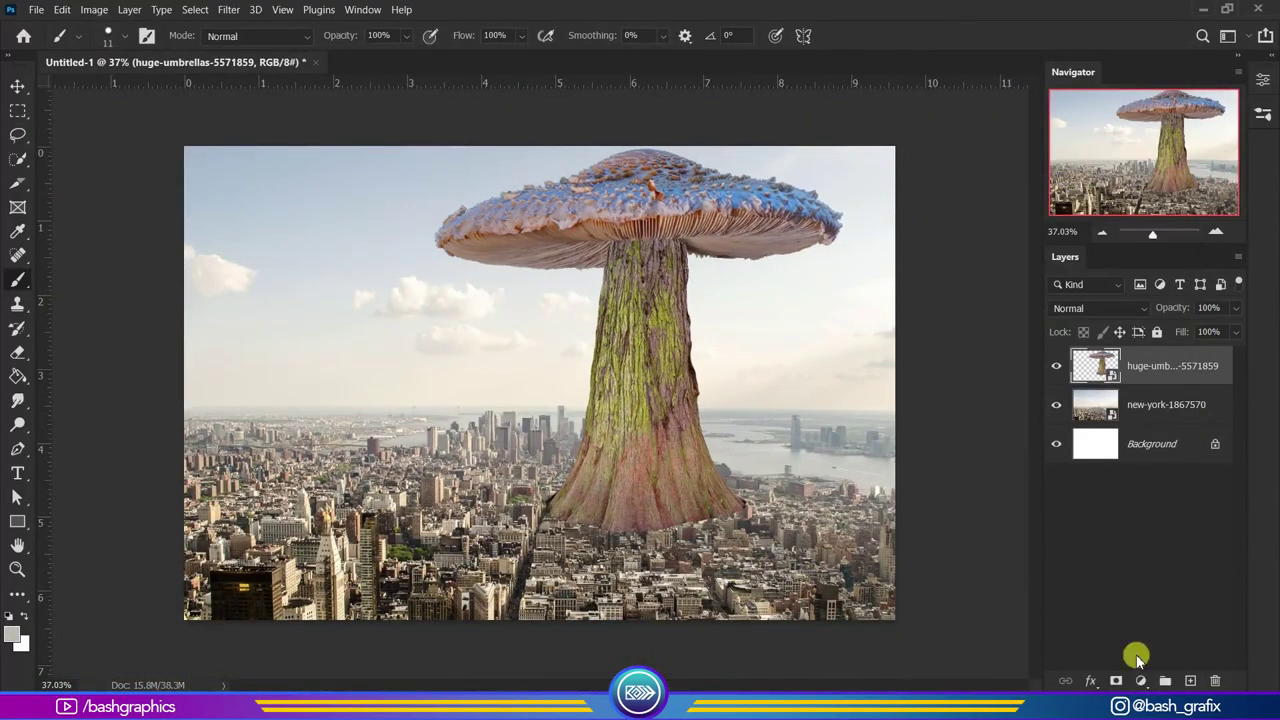
click(1141, 680)
click(1131, 626)
mouse_move(1100, 303)
mouse_down()
mouse_move(1135, 257)
mouse_move(1085, 232)
mouse_move(1106, 272)
mouse_move(1071, 237)
mouse_move(1050, 236)
mouse_up()
Add a Hue/Saturation adjustment lowering the mushroom's saturation and lightness.
click(1170, 377)
click(1141, 680)
click(1177, 514)
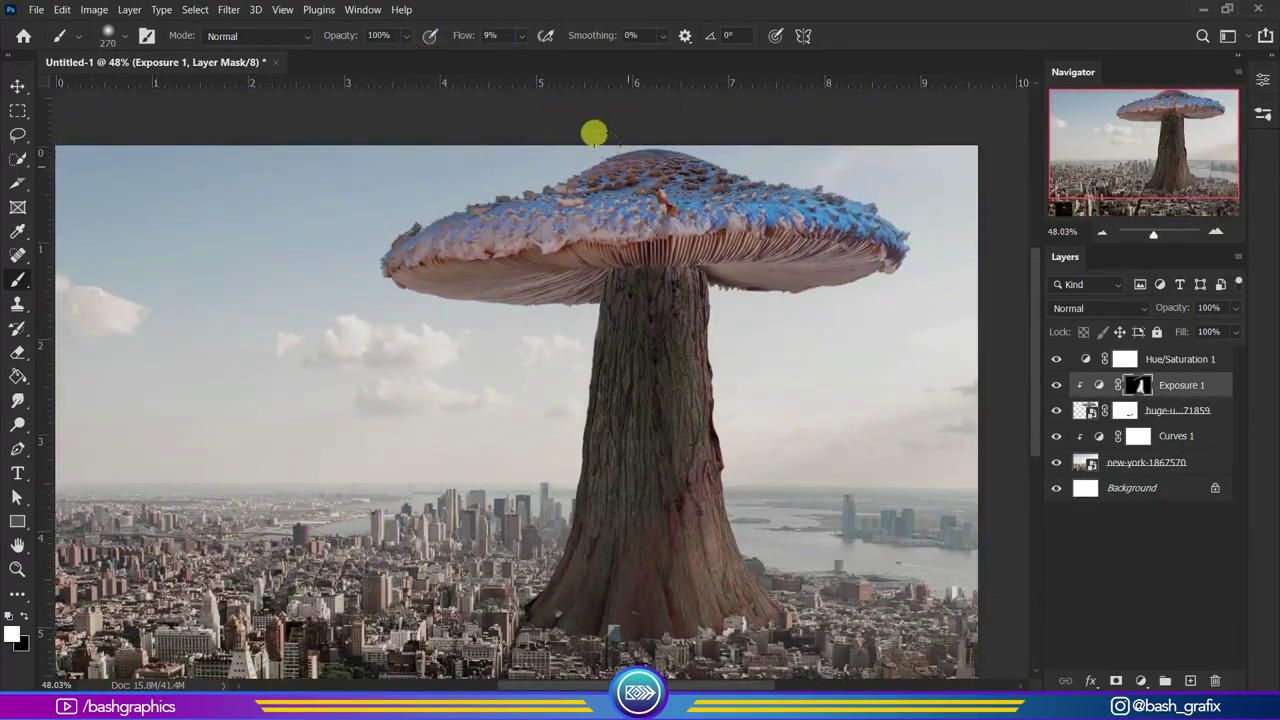
Paint more darkening onto the trunk through the Exposure 1 mask.
drag(591, 131, 404, 277)
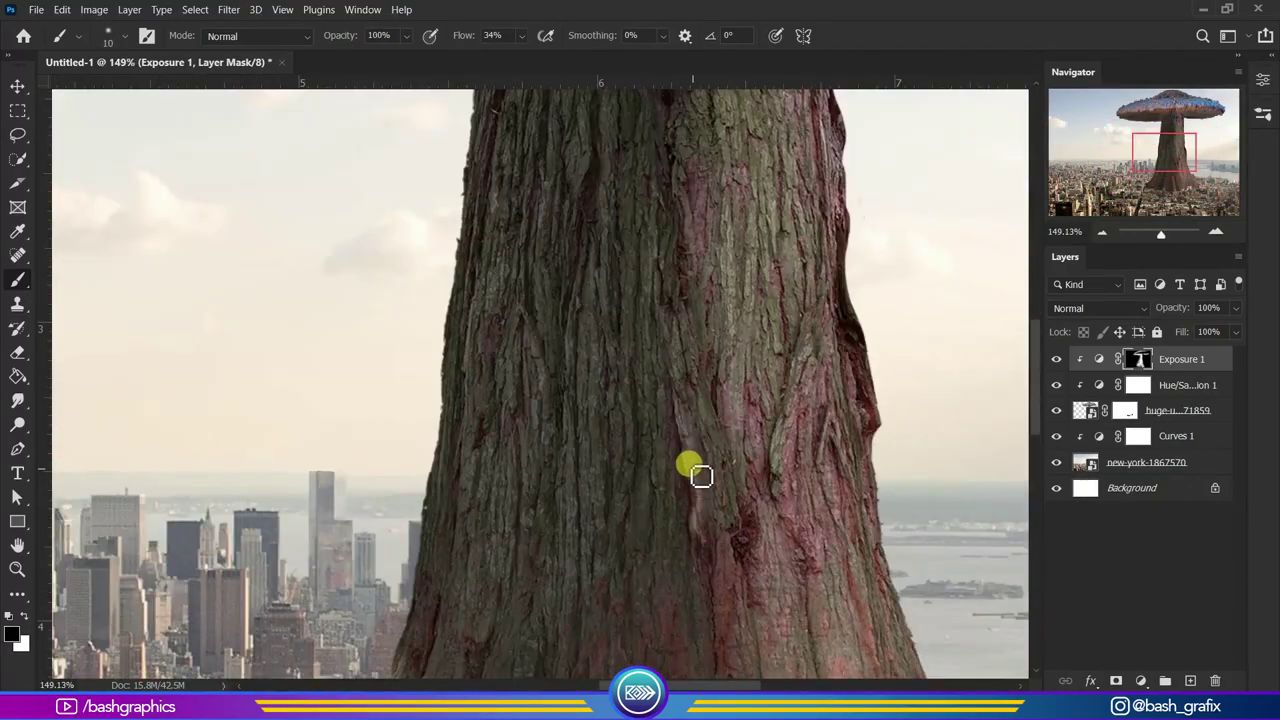
scroll(701, 476, up, 2)
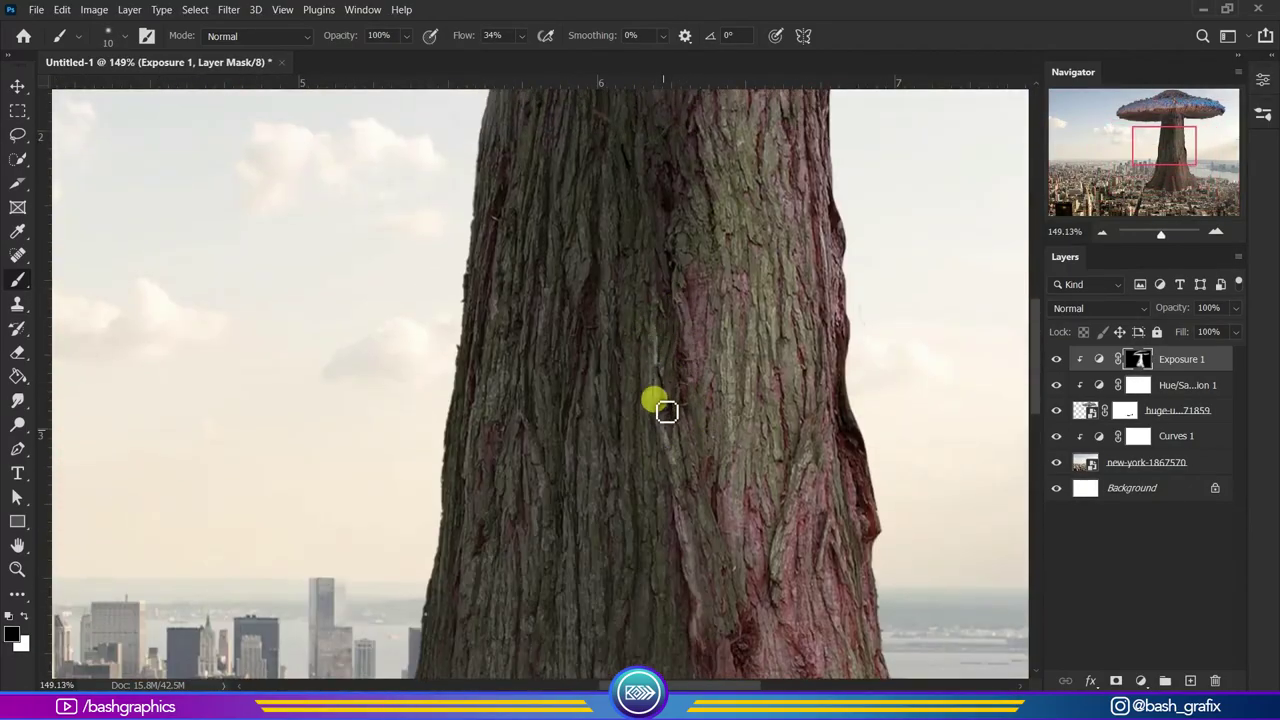
scroll(663, 409, up, 2)
scroll(663, 243, up, 1)
scroll(690, 350, down, 3)
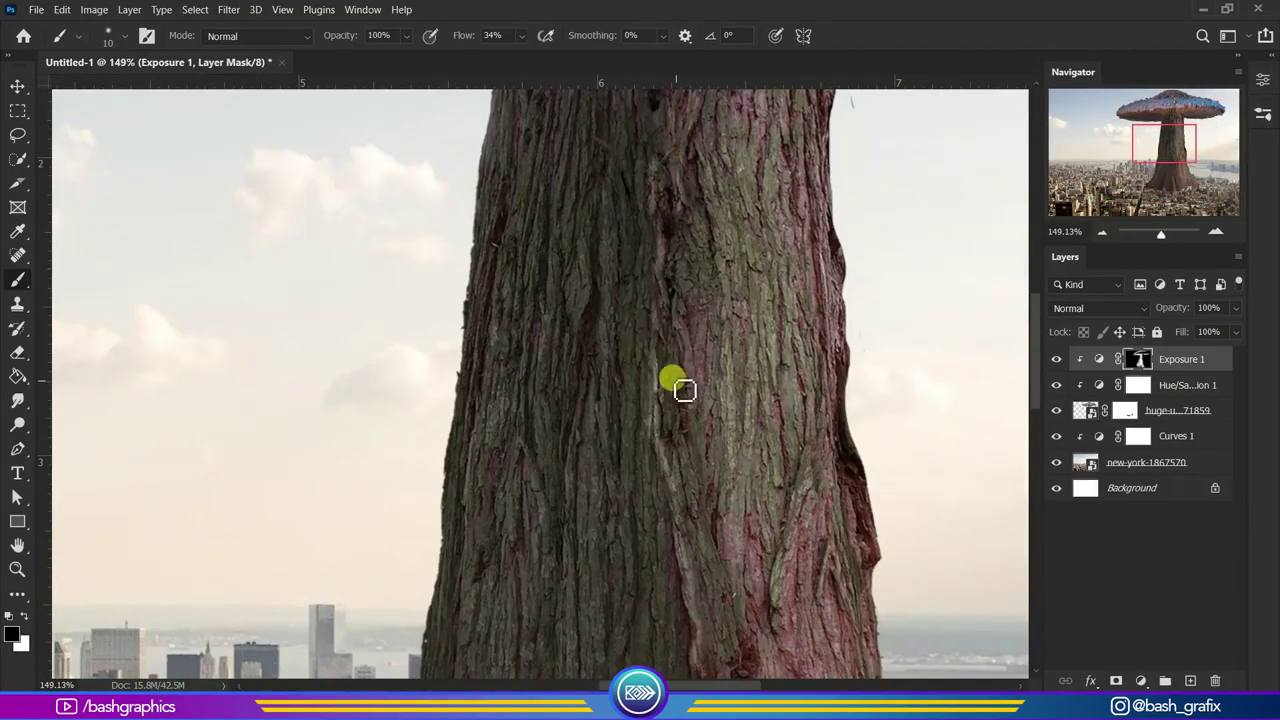
scroll(724, 515, down, 1)
scroll(705, 415, down, 3)
Refine the Exposure 1 mask in white along the trunk and cap underside.
key(x)
scroll(895, 493, up, 1)
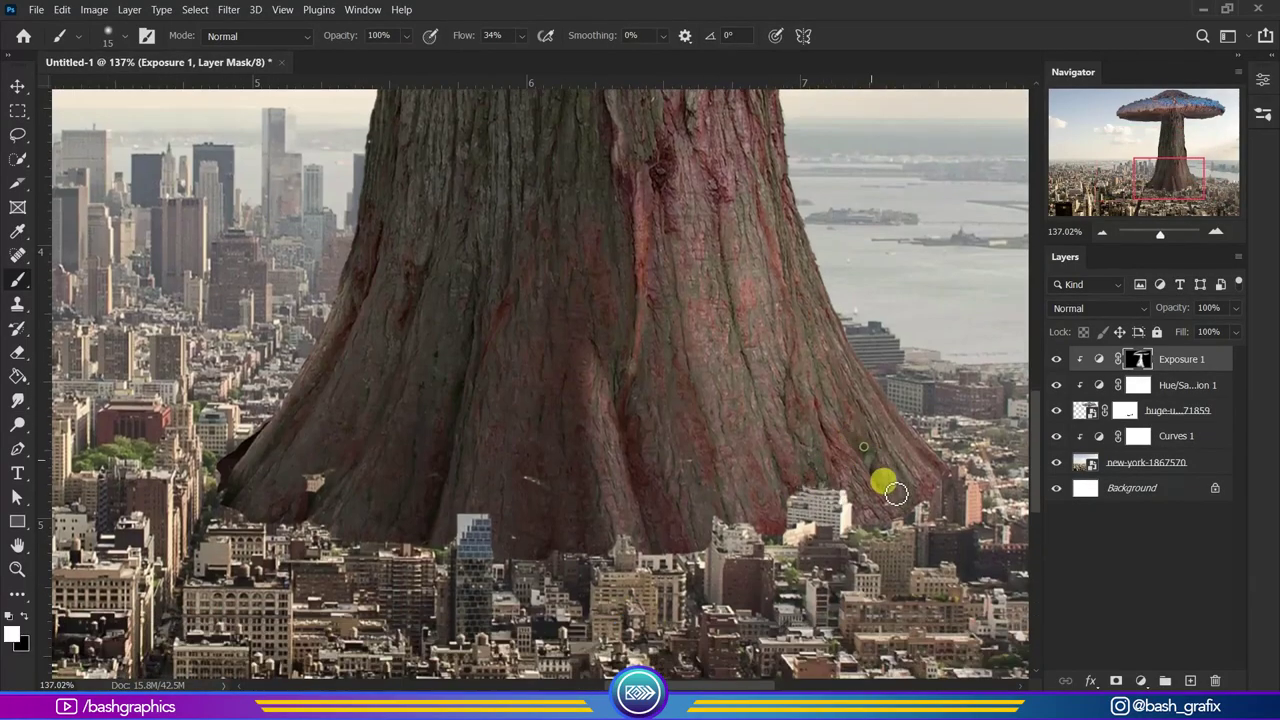
scroll(720, 537, up, 1)
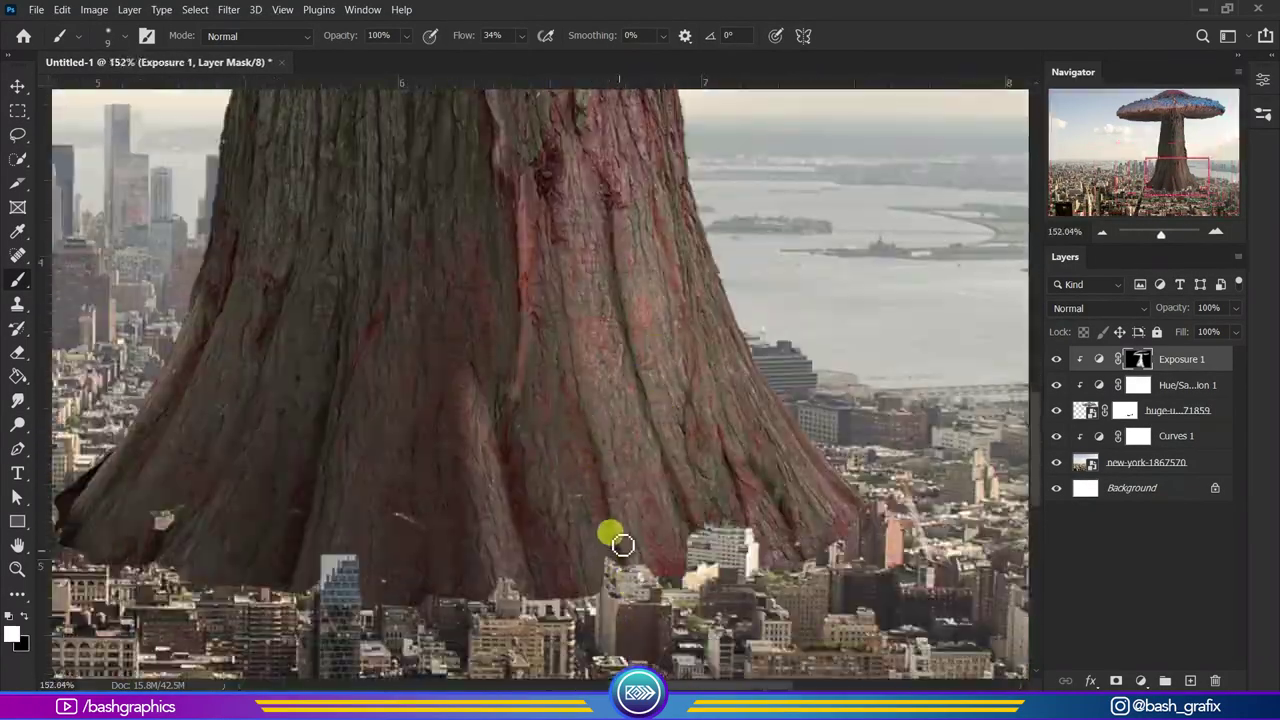
scroll(614, 537, up, 2)
scroll(543, 229, up, 1)
scroll(588, 358, up, 2)
scroll(623, 426, up, 2)
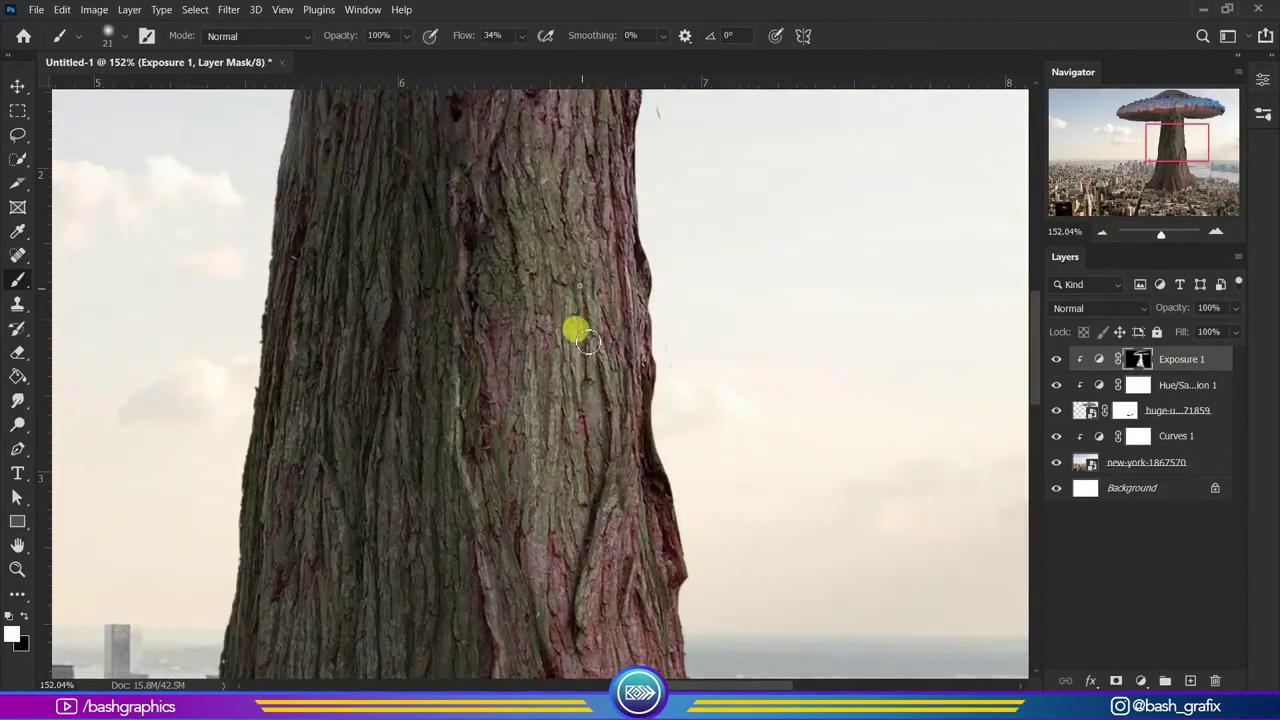
scroll(574, 331, up, 3)
scroll(609, 257, down, 5)
scroll(651, 418, up, 5)
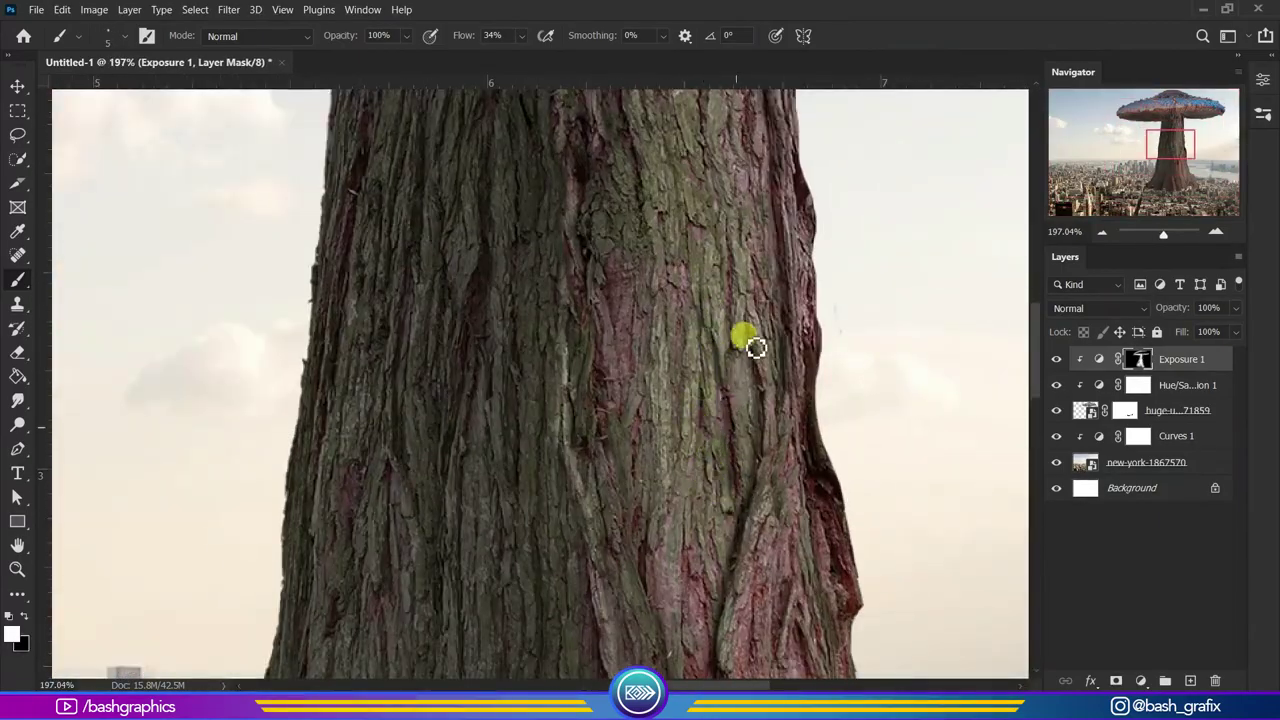
scroll(700, 310, up, 1)
scroll(680, 280, up, 1)
scroll(669, 406, down, 5)
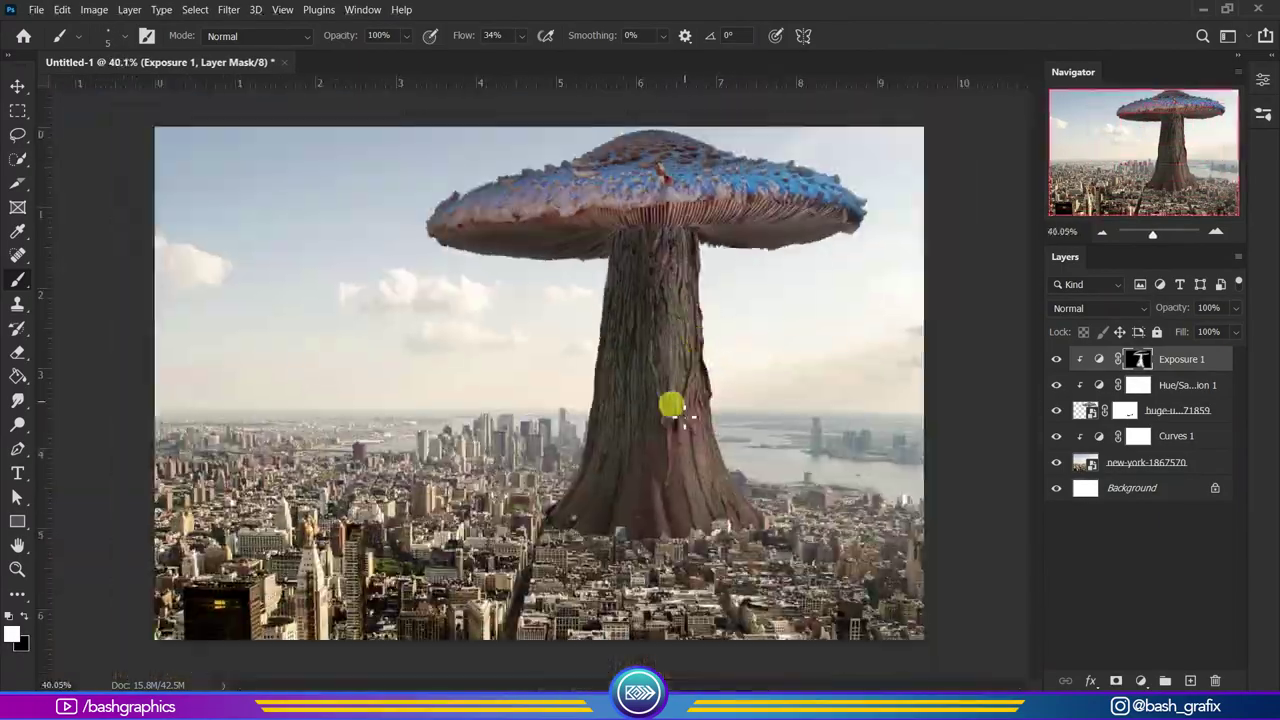
scroll(716, 346, up, 5)
scroll(694, 498, up, 1)
scroll(700, 378, up, 1)
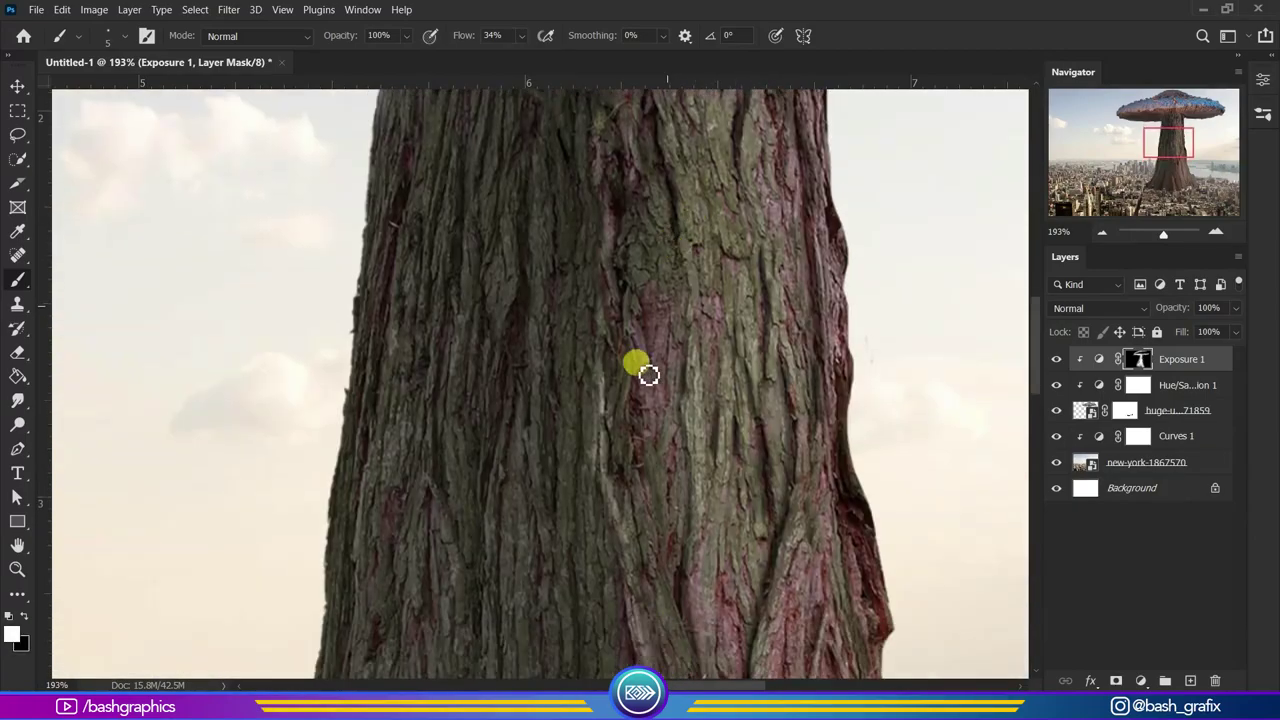
scroll(646, 355, up, 1)
scroll(642, 300, up, 1)
scroll(637, 270, down, 5)
scroll(717, 460, up, 4)
Finish shading the cap's underside in black on the Exposure 1 mask, then fit the image.
key(x)
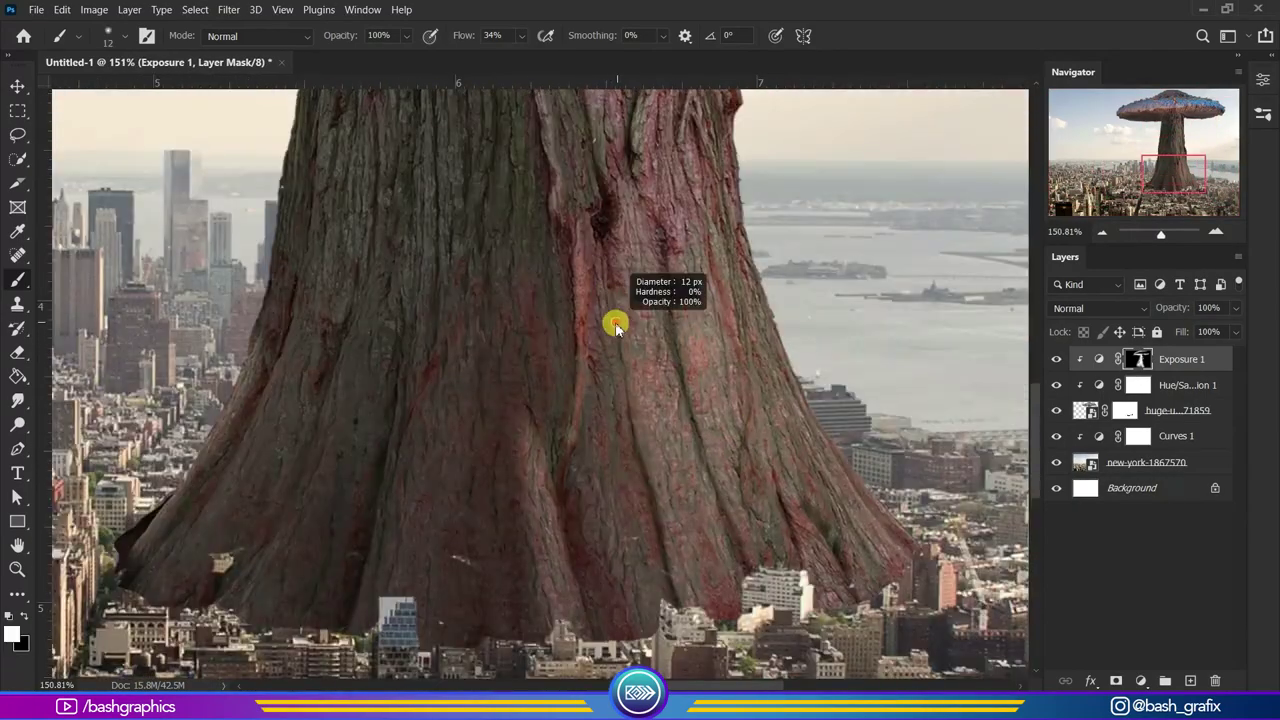
key(x)
scroll(625, 318, down, 1)
scroll(634, 354, down, 3)
scroll(723, 449, up, 3)
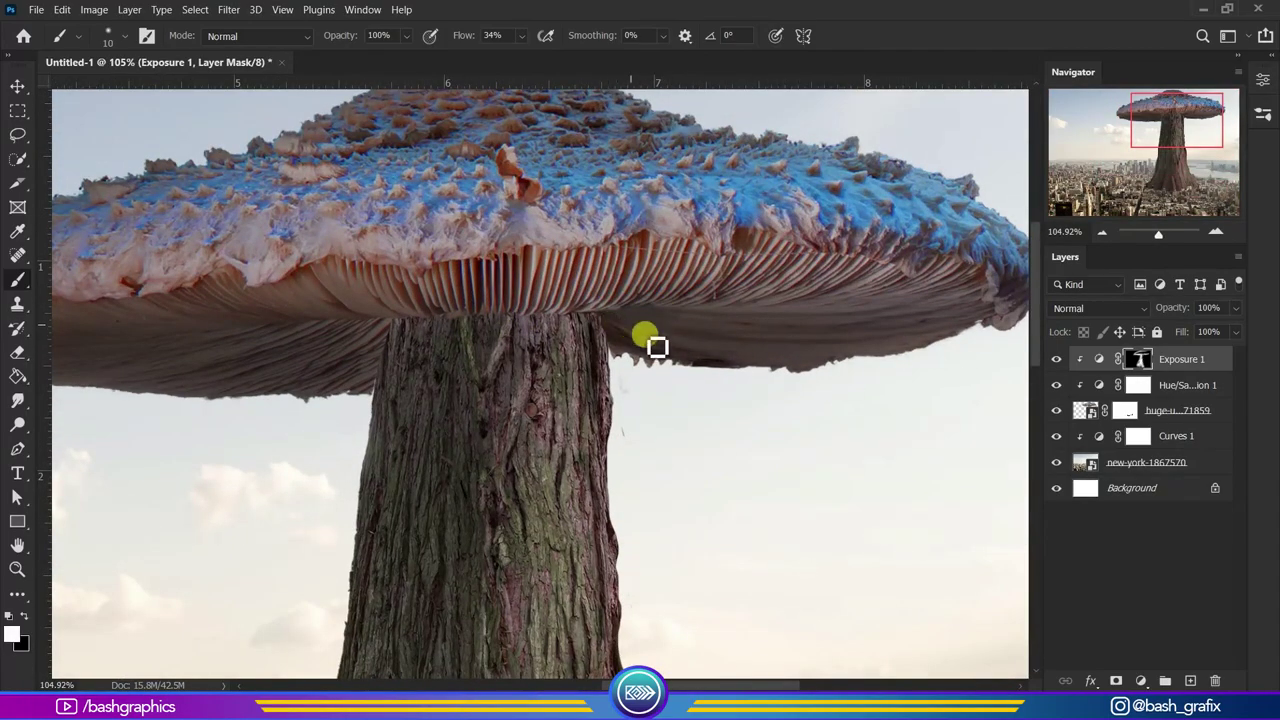
scroll(657, 347, up, 2)
scroll(717, 283, down, 3)
scroll(837, 334, up, 3)
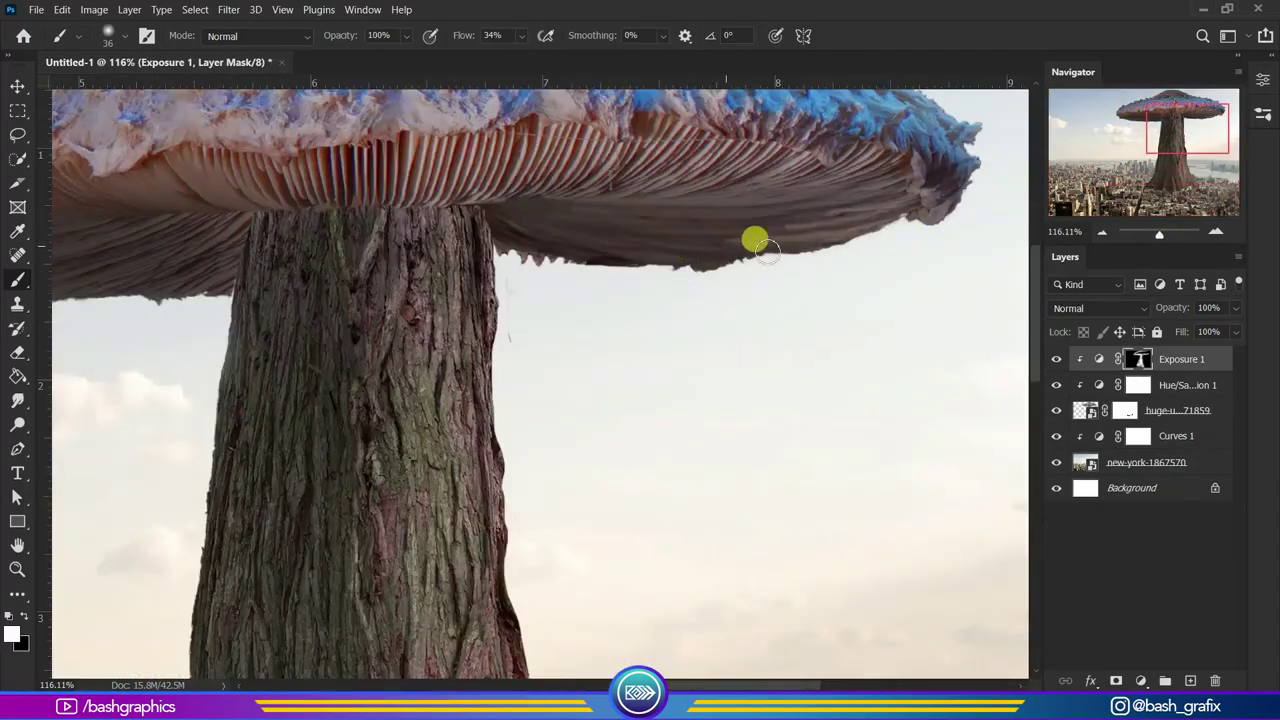
scroll(760, 245, down, 3)
scroll(617, 250, up, 4)
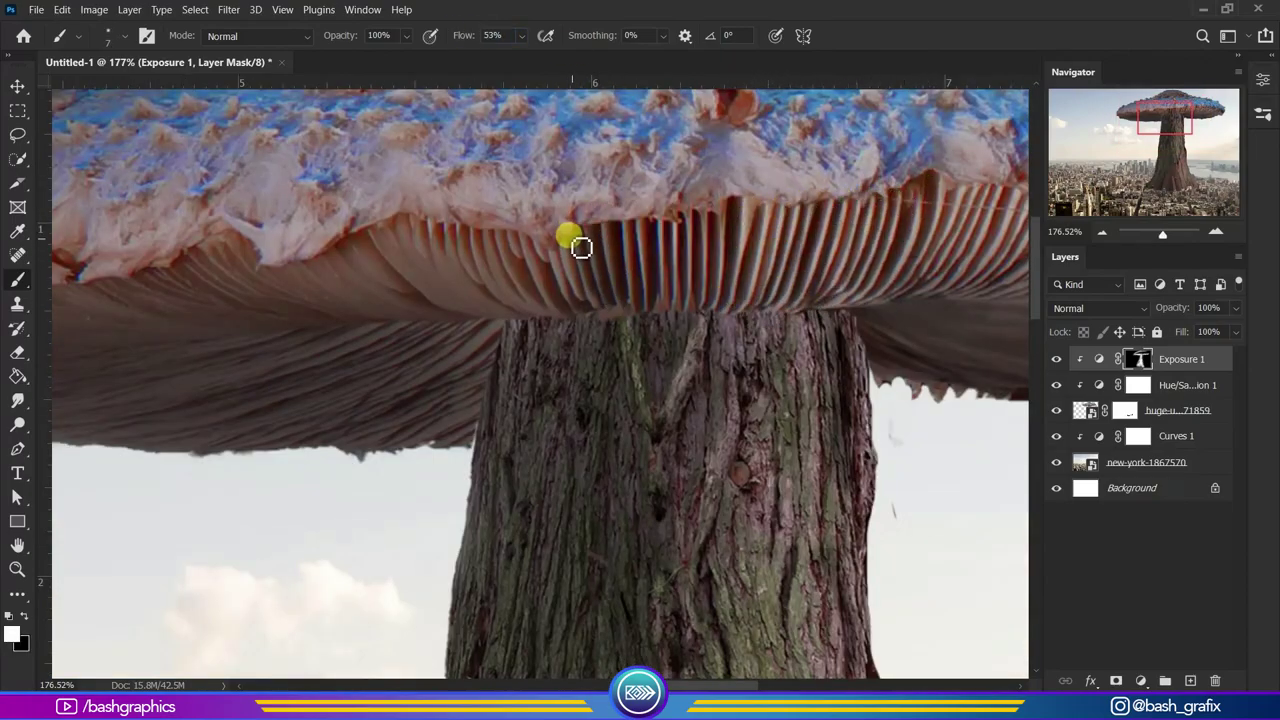
scroll(659, 274, down, 1)
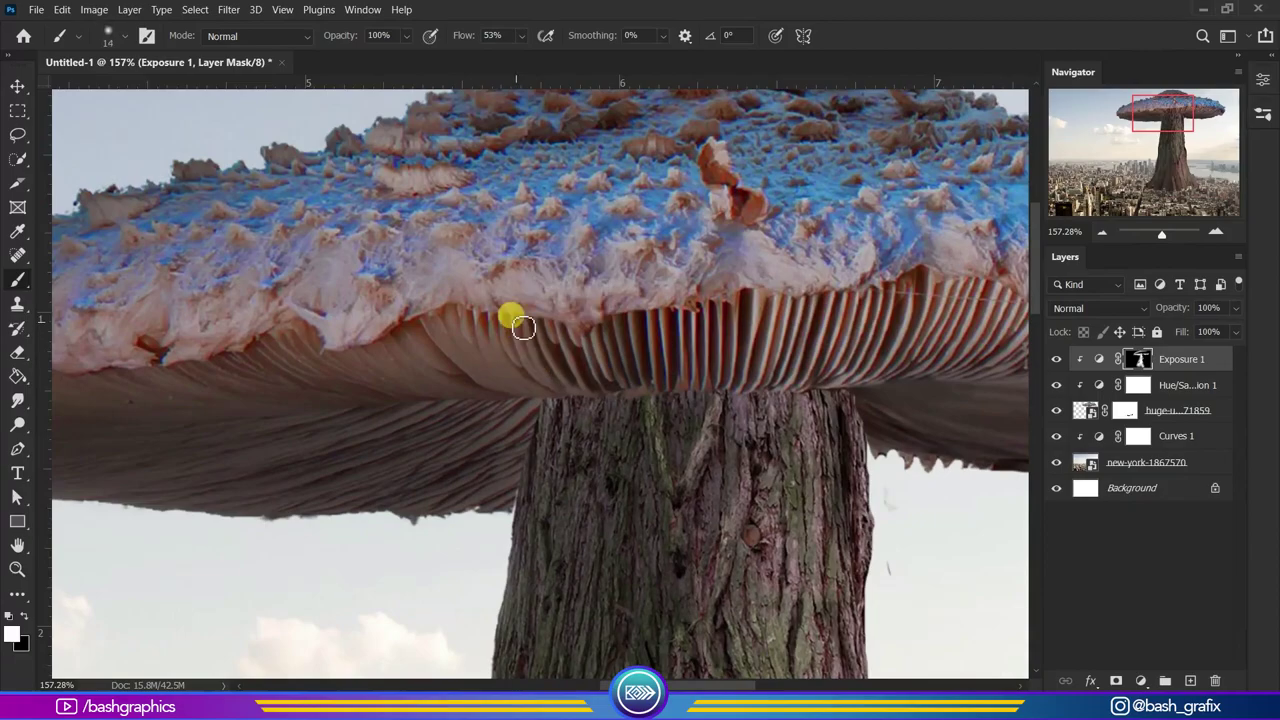
scroll(500, 390, down, 2)
scroll(324, 413, up, 1)
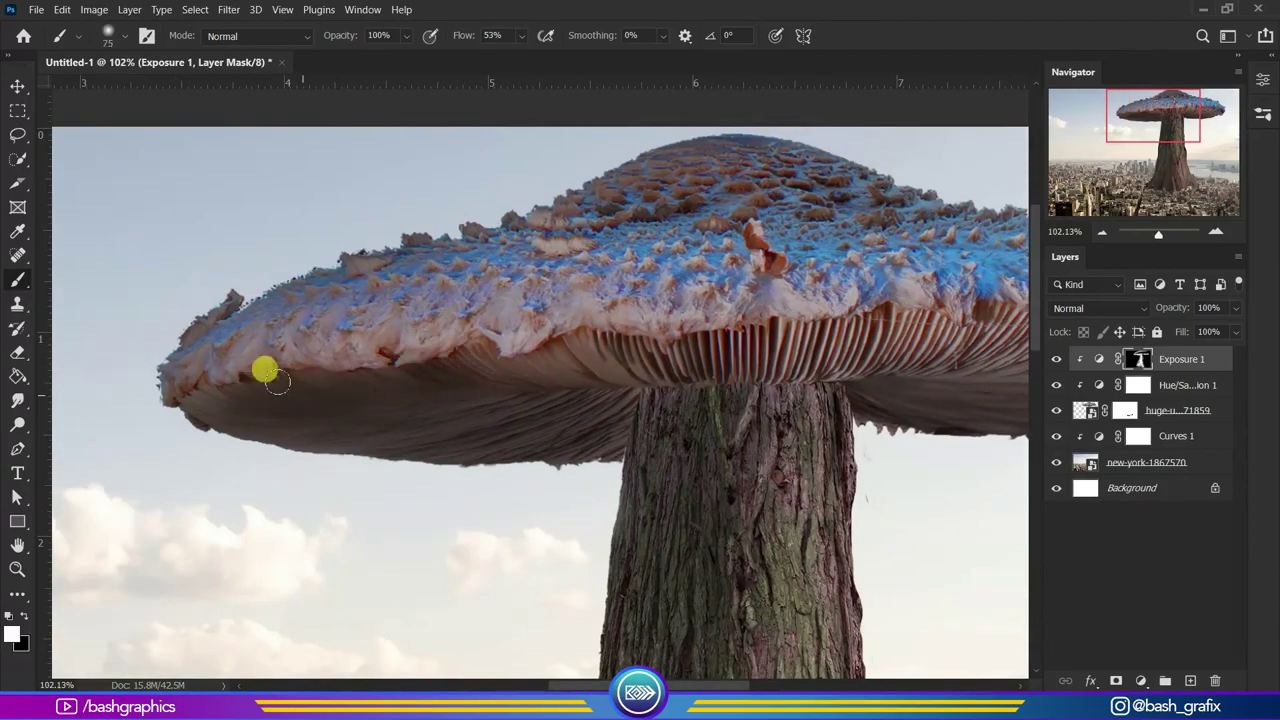
scroll(190, 405, up, 3)
key(ctrl+0)
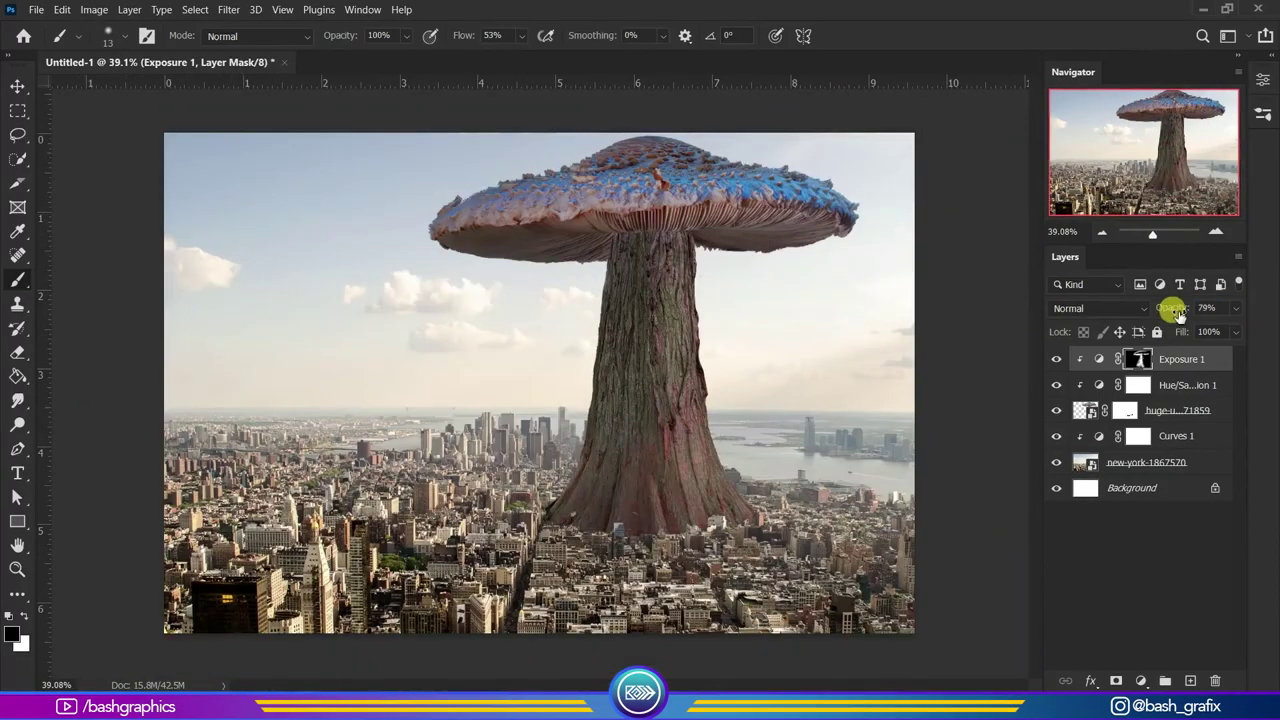
click(1141, 680)
Add an Exposure 2 adjustment with an inverted black mask, zoomed into the cap.
click(1180, 485)
key(ctrl+i)
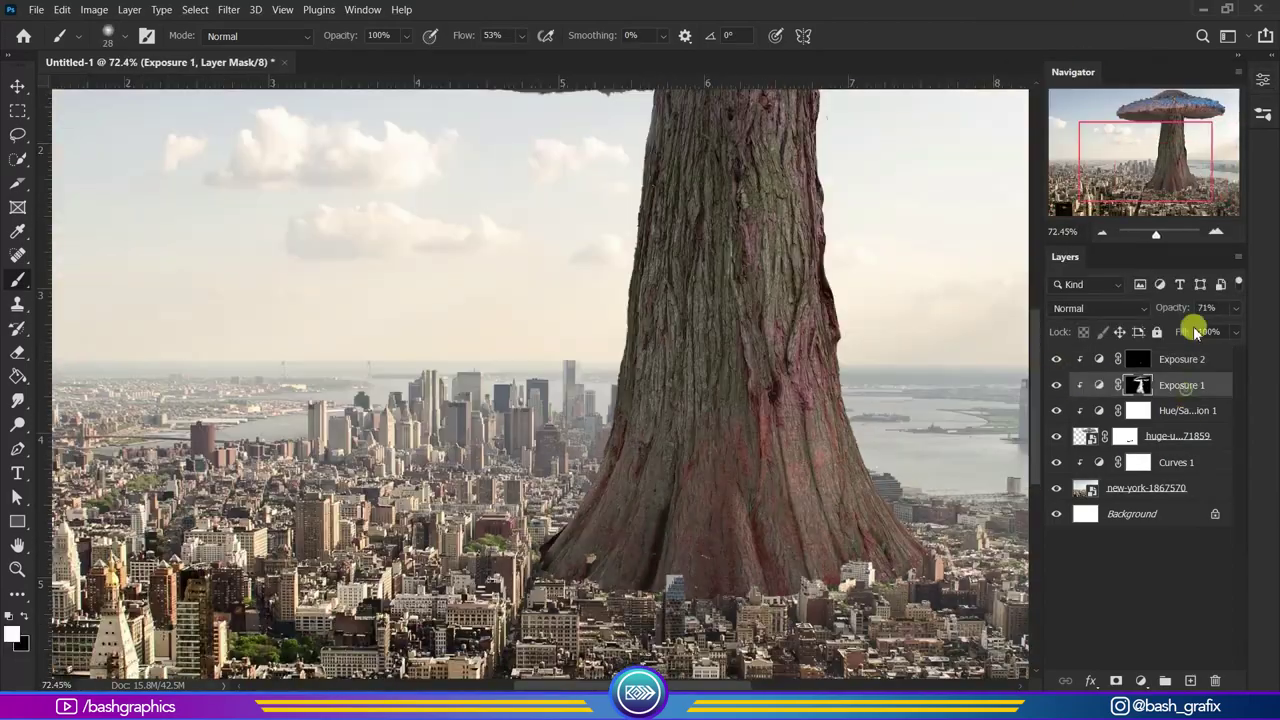
scroll(515, 145, up, 2)
scroll(686, 566, down, 3)
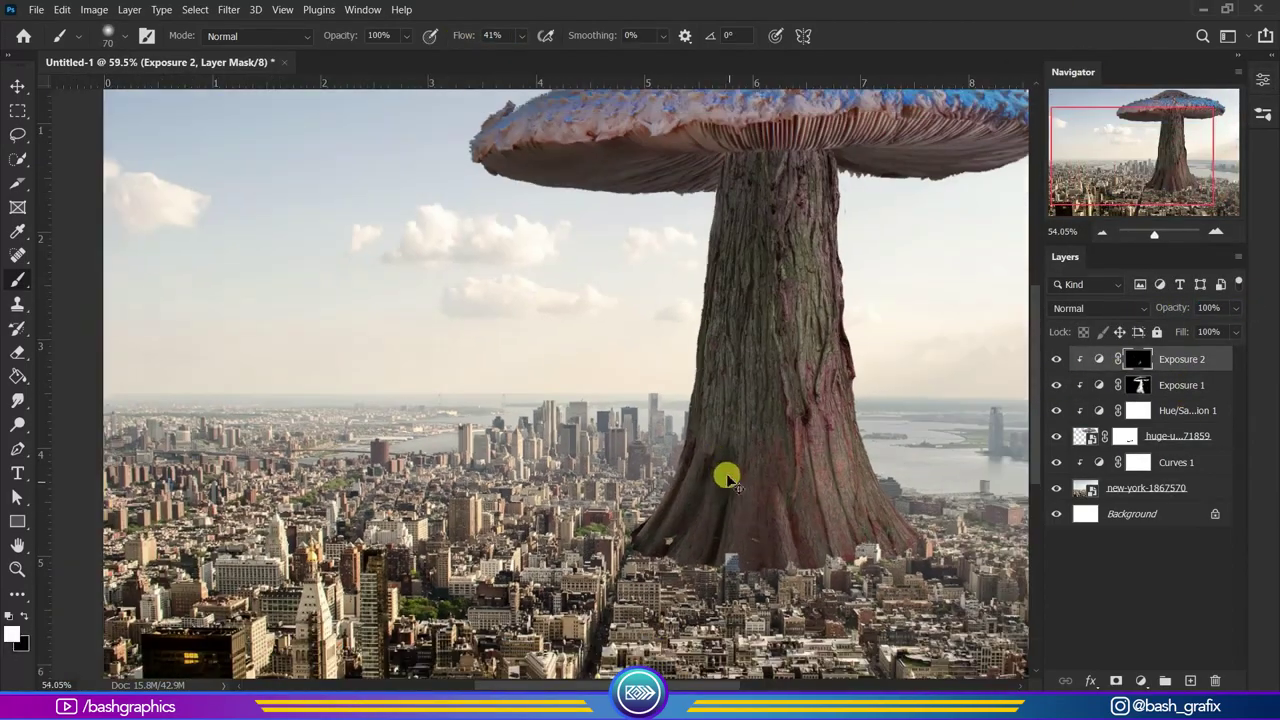
scroll(738, 355, up, 1)
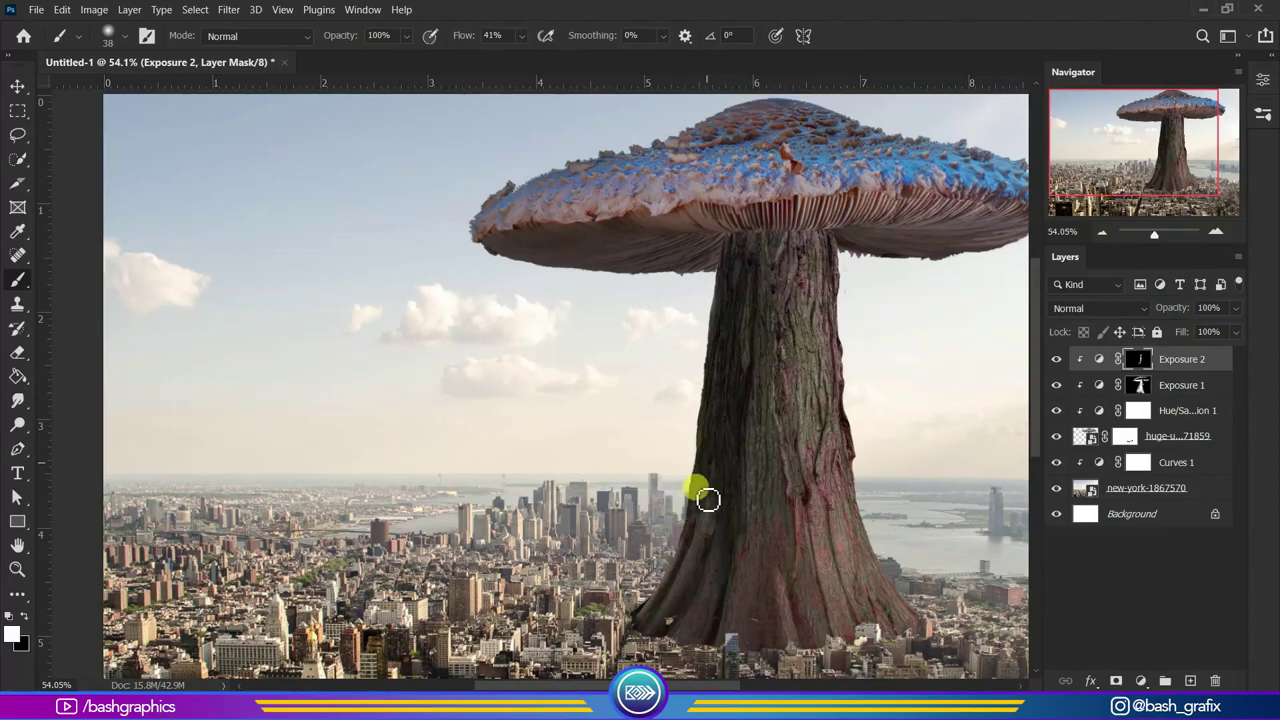
scroll(707, 499, up, 1)
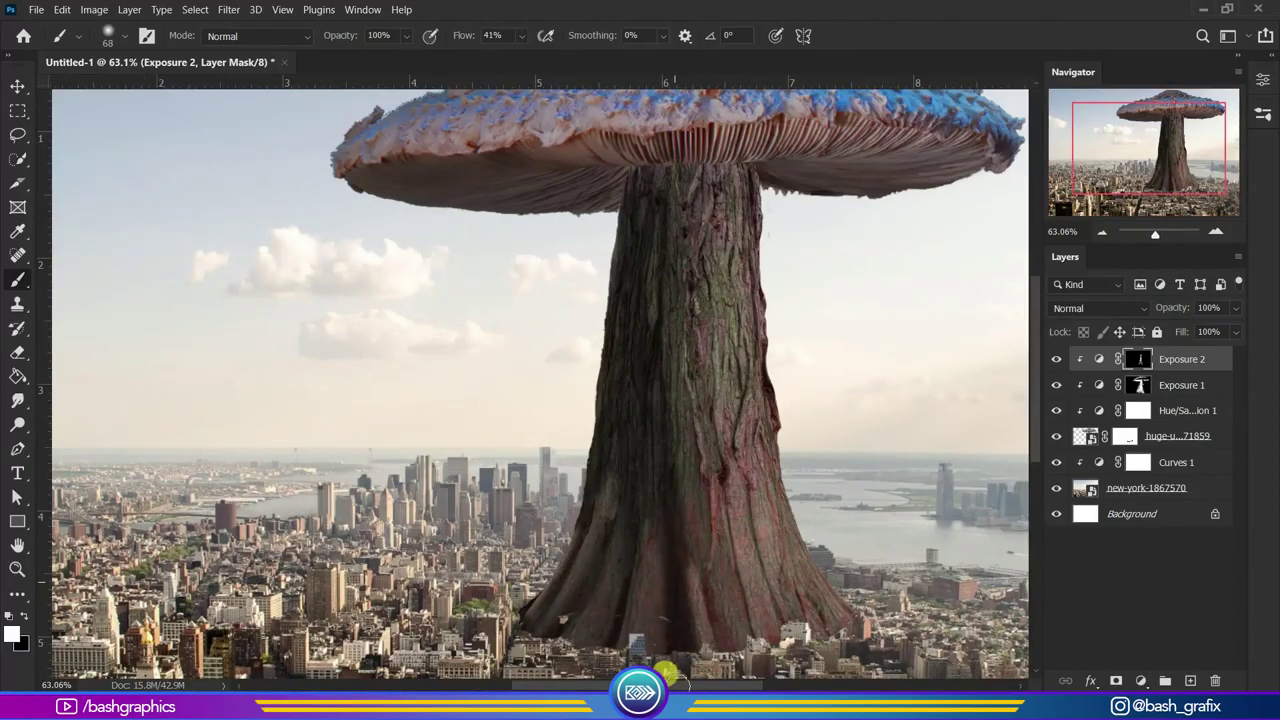
scroll(667, 677, up, 4)
scroll(545, 251, down, 3)
scroll(622, 249, up, 1)
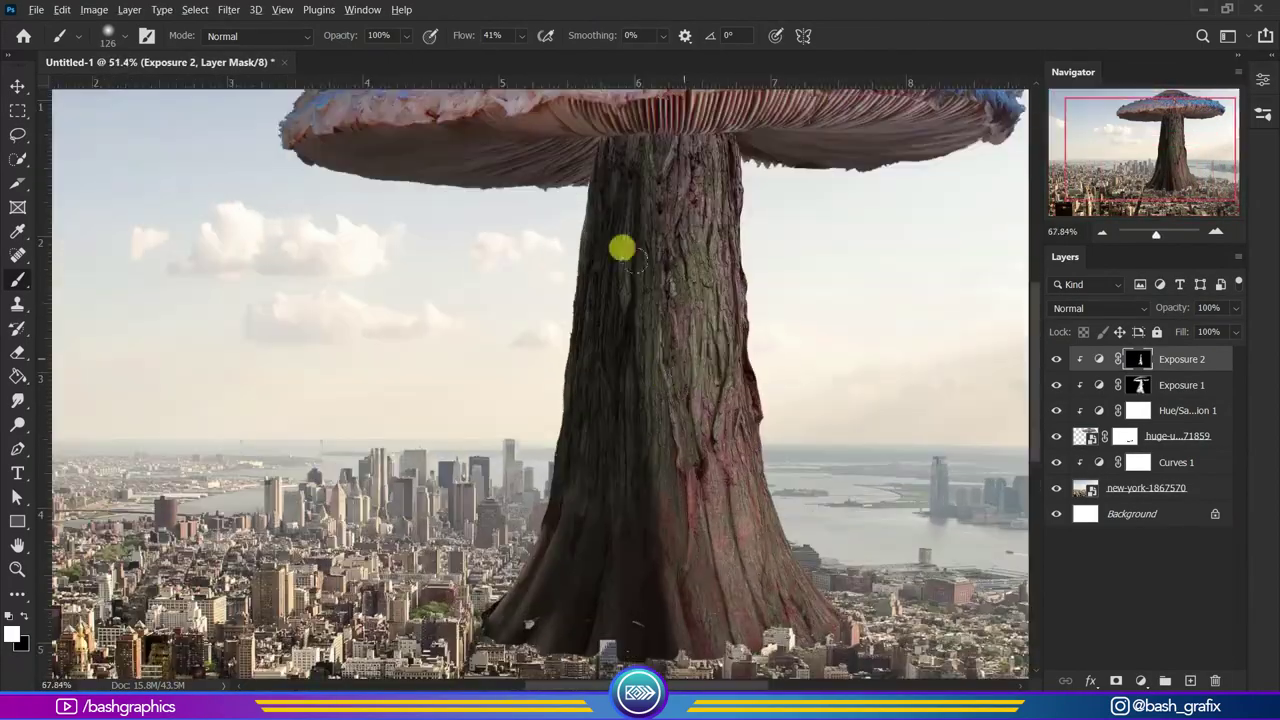
scroll(645, 300, up, 2)
scroll(630, 222, up, 2)
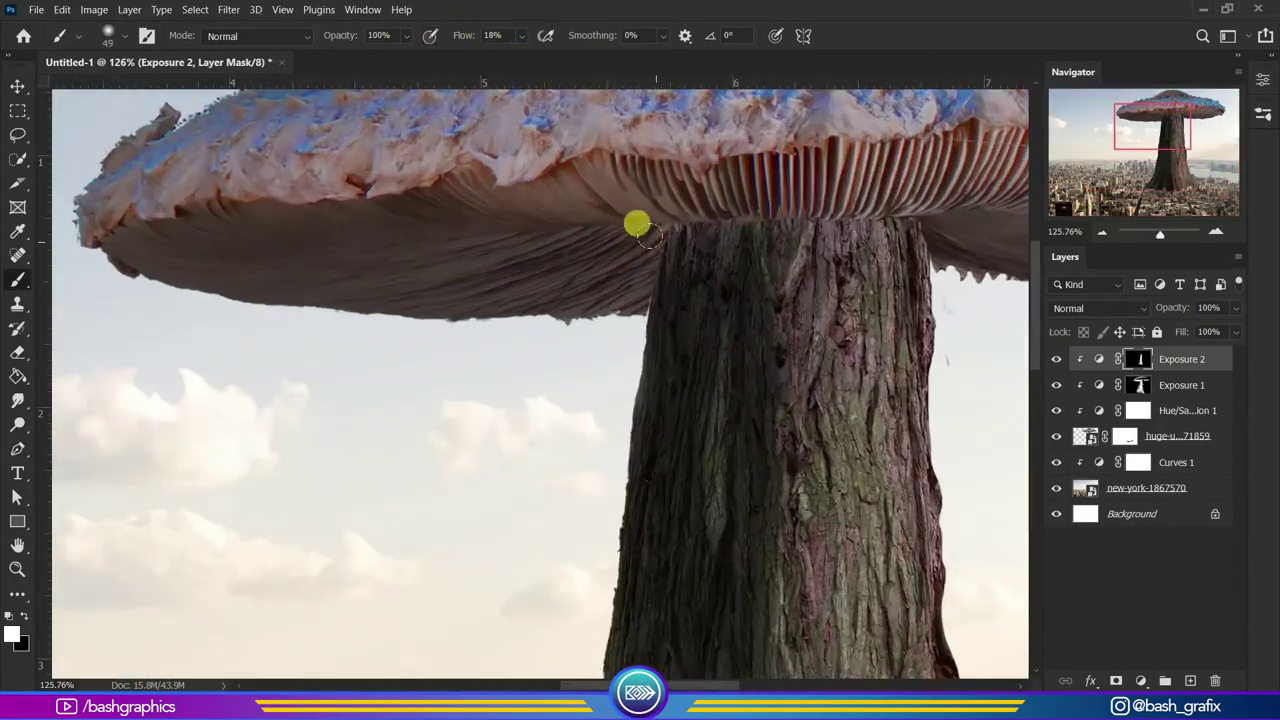
Paint Exposure 2 shading along the cap's underside and gills with a larger brush.
key(bracketright)
key(bracketright)
key(bracketright)
drag(483, 233, 265, 201)
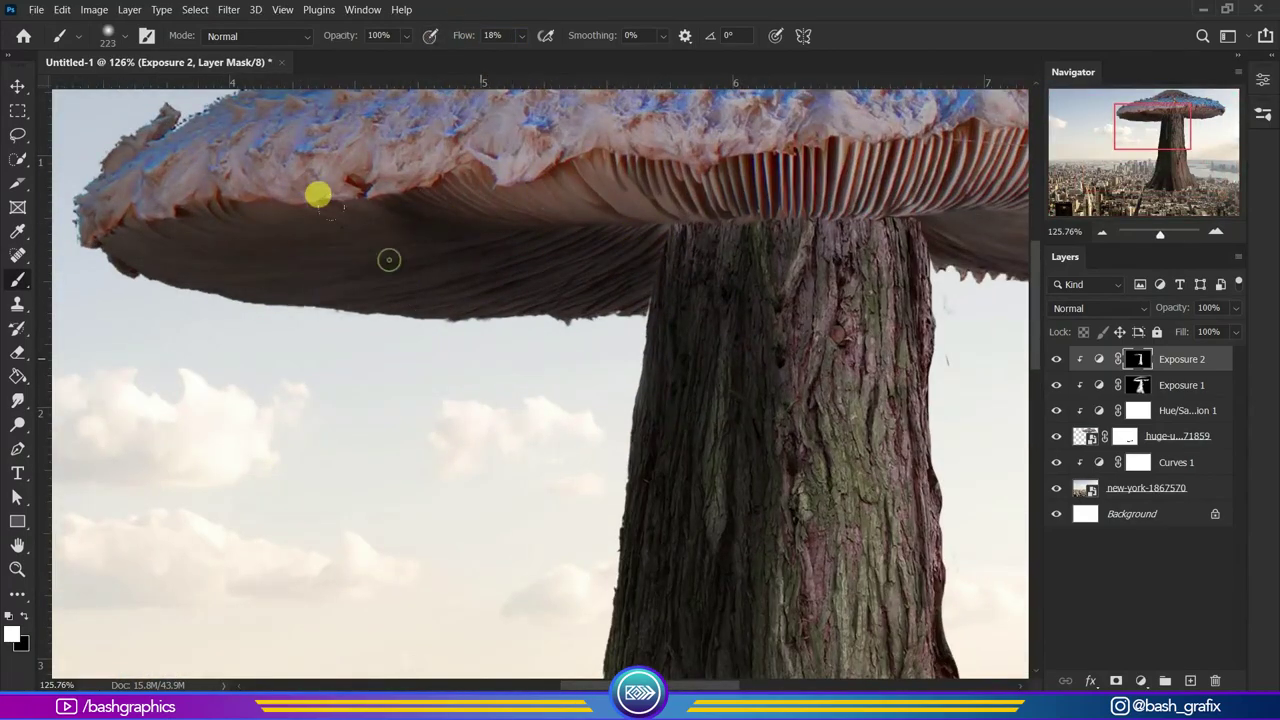
scroll(389, 260, down, 1)
key(x)
scroll(410, 200, down, 1)
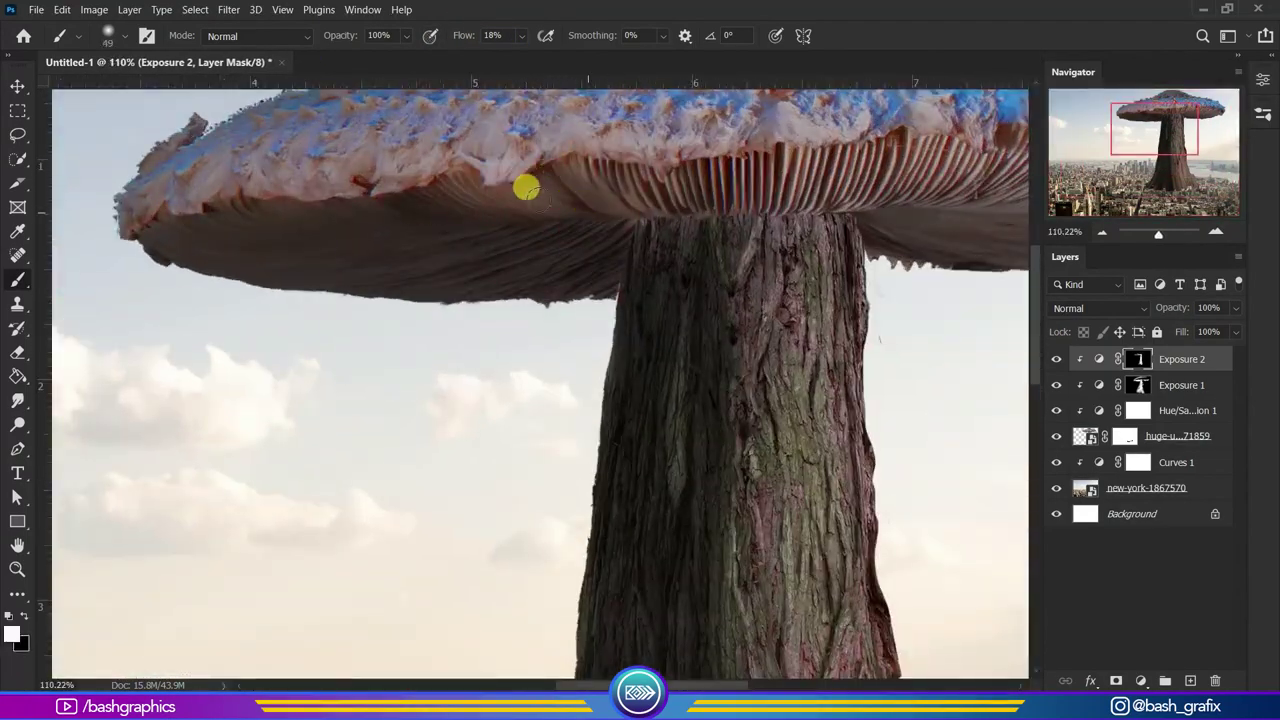
scroll(528, 230, up, 10)
key(x)
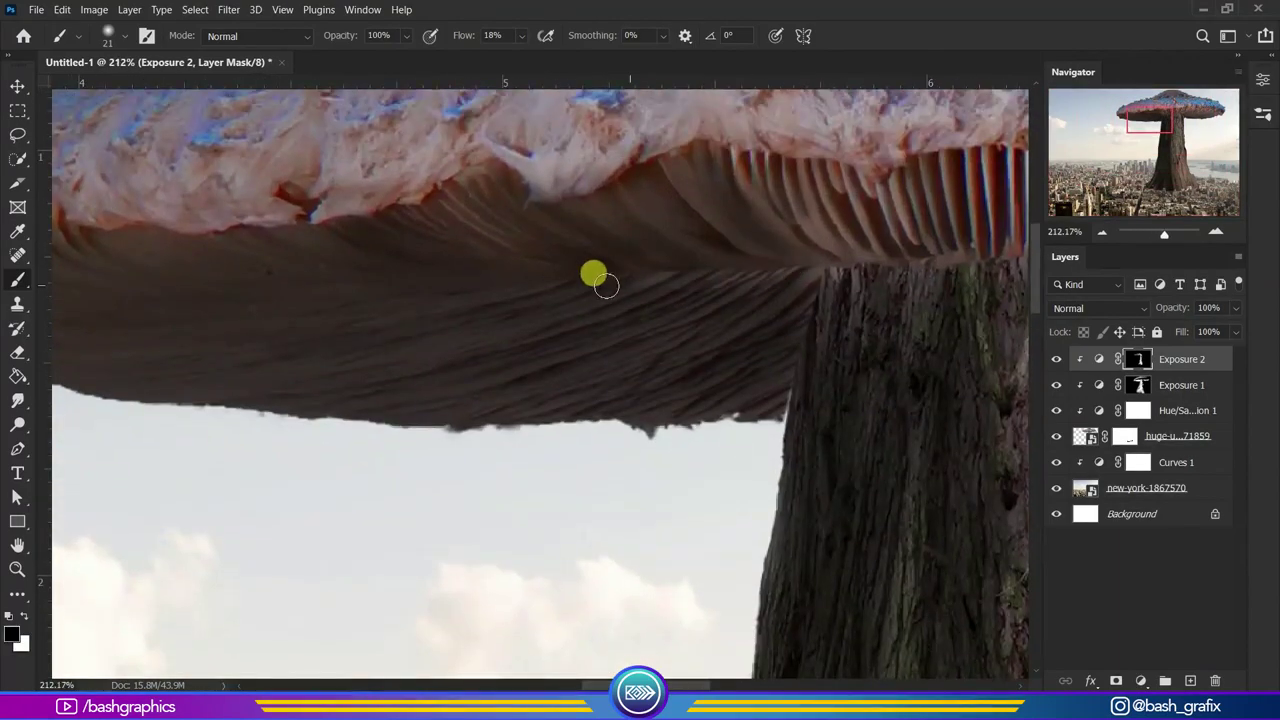
scroll(740, 220, down, 3)
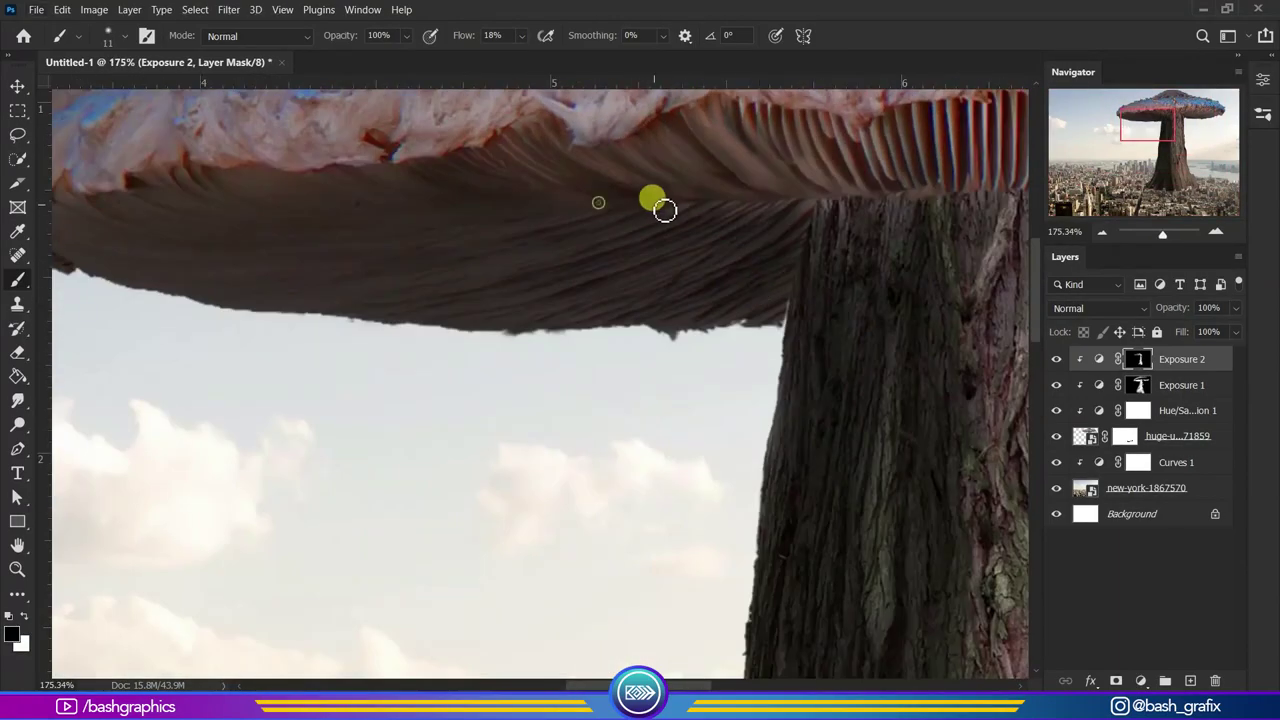
scroll(651, 200, down, 3)
scroll(737, 209, up, 10)
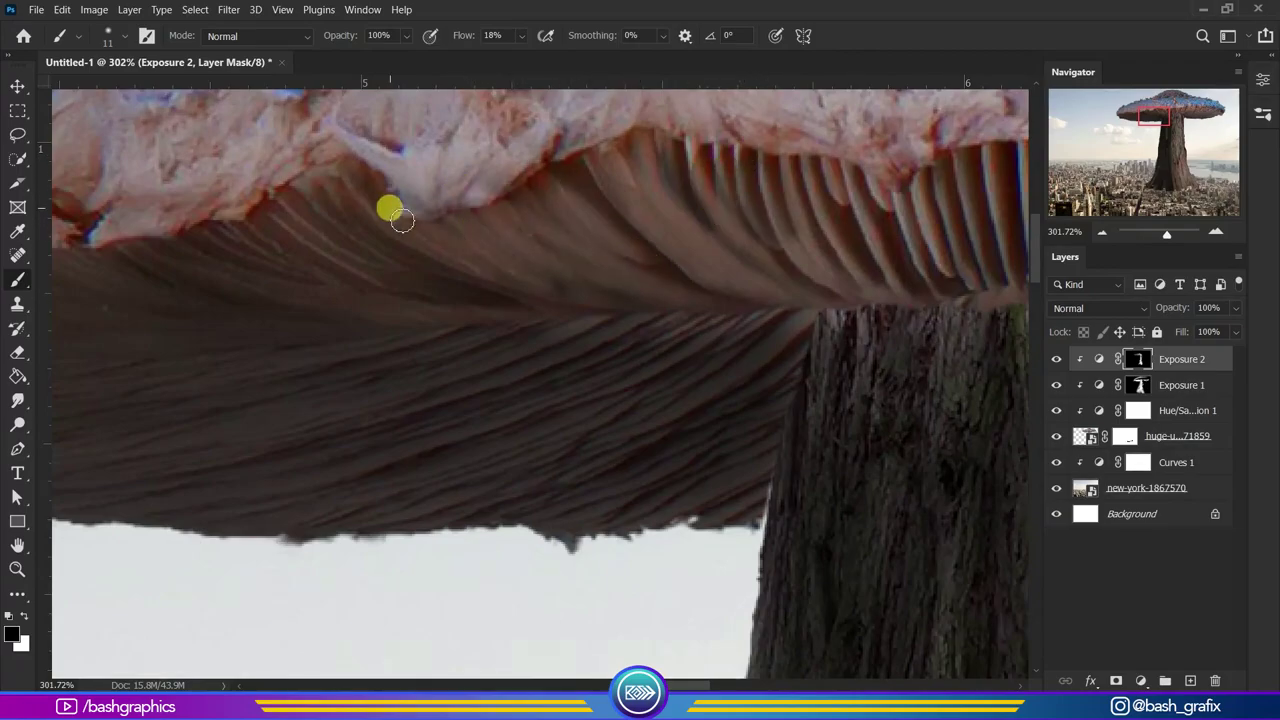
scroll(575, 300, down, 10)
Add Exposure 3 with an inverted mask and brighten the trunk's right side.
click(1099, 410)
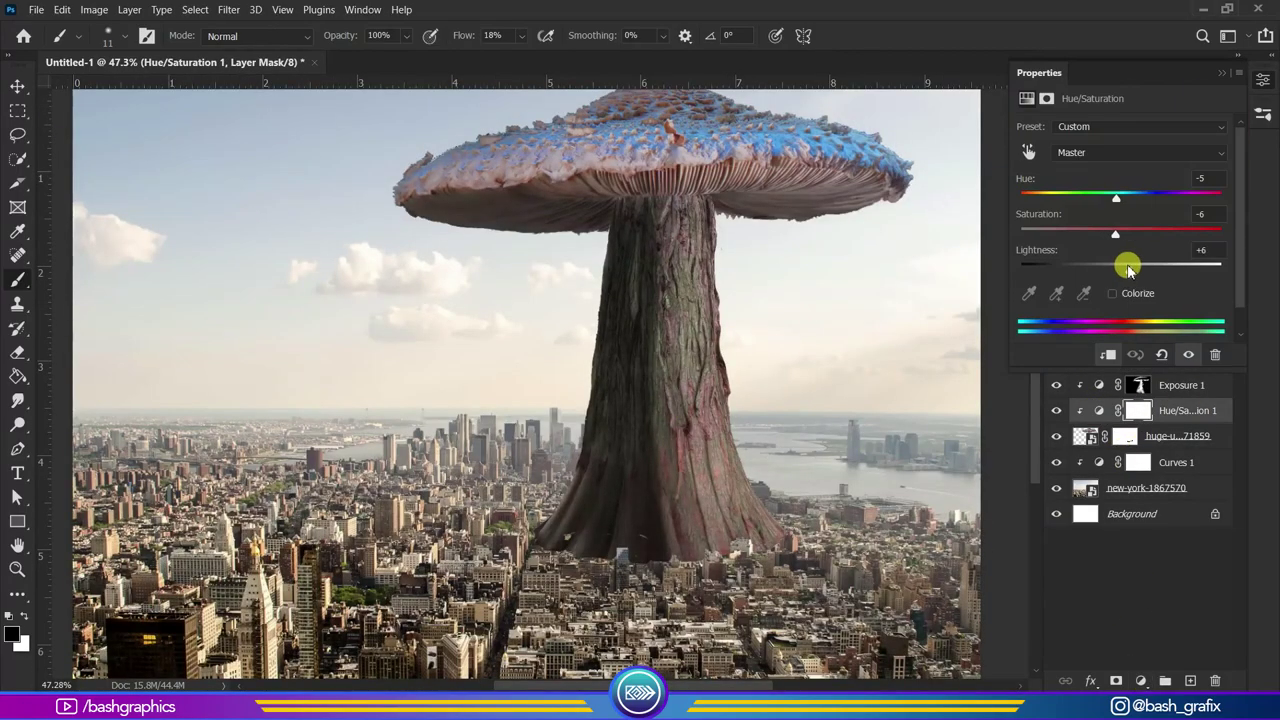
click(1141, 680)
click(1170, 482)
key(ctrl+i)
scroll(774, 443, up, 3)
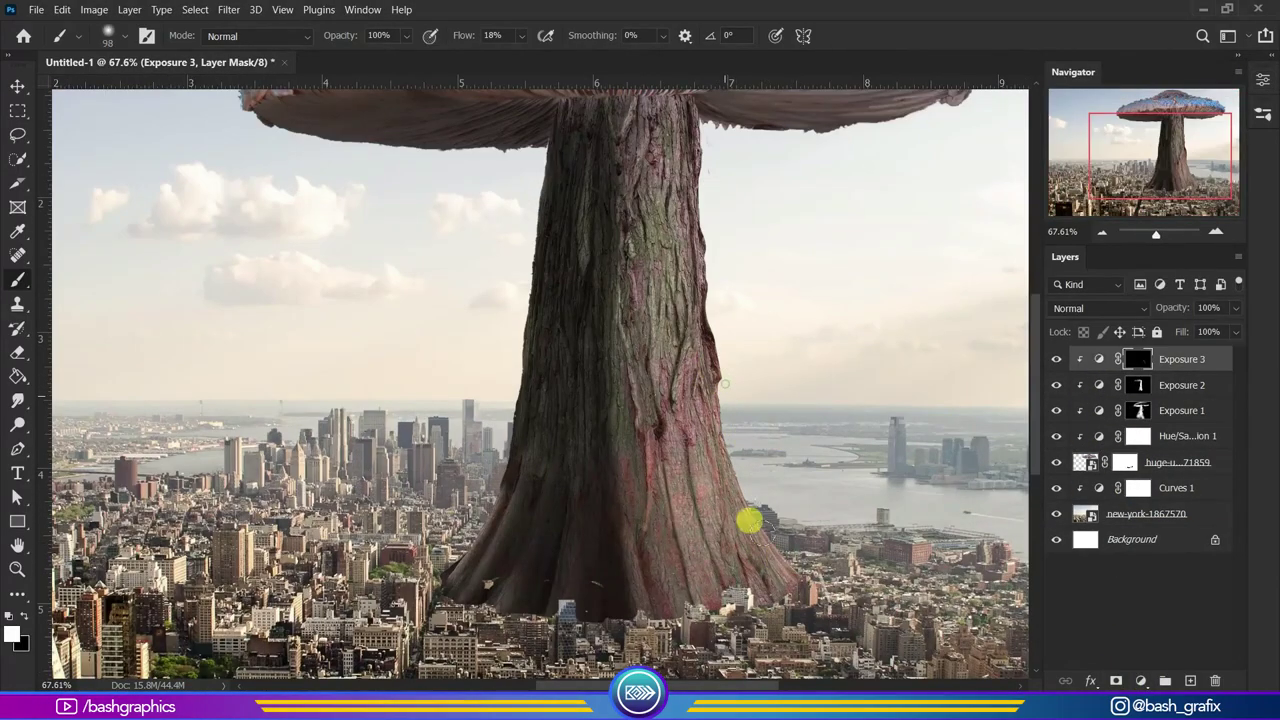
mouse_move(749, 520)
mouse_down()
mouse_move(711, 549)
mouse_move(690, 405)
mouse_up()
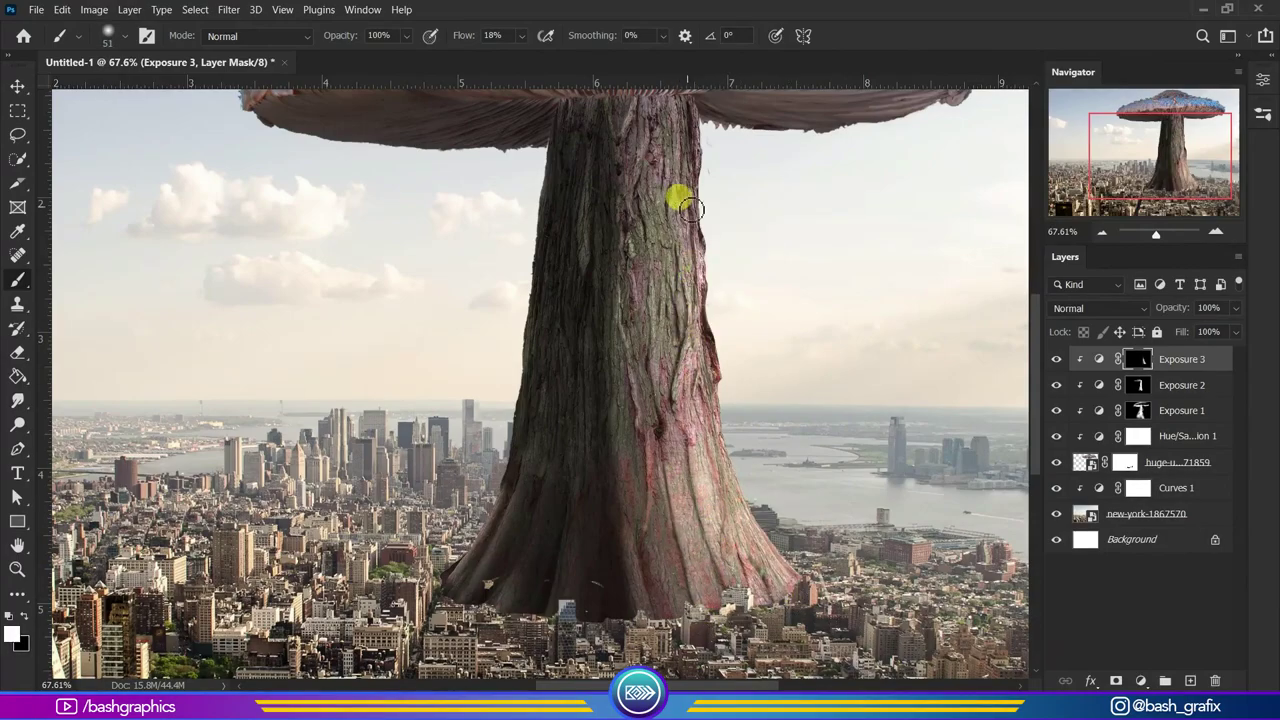
Set the Exposure 4 adjustment to -3.44.
scroll(663, 224, up, 2)
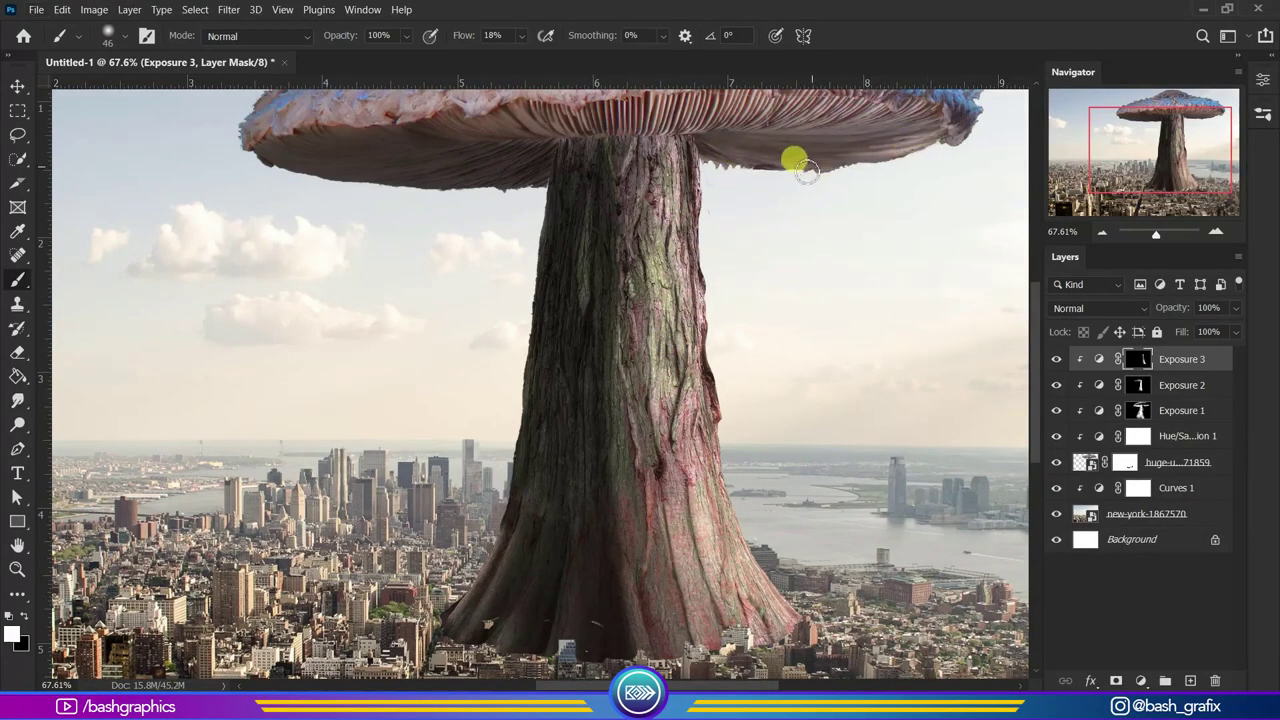
scroll(414, 211, down, 1)
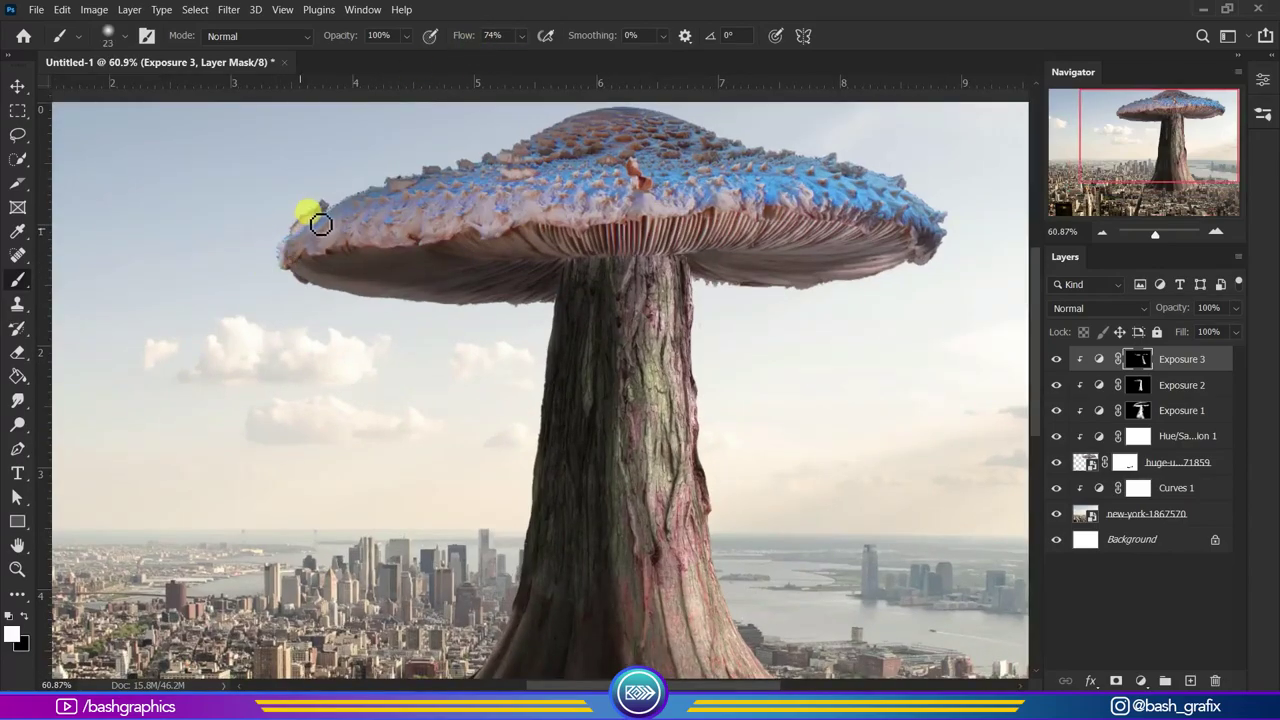
scroll(737, 417, down, 3)
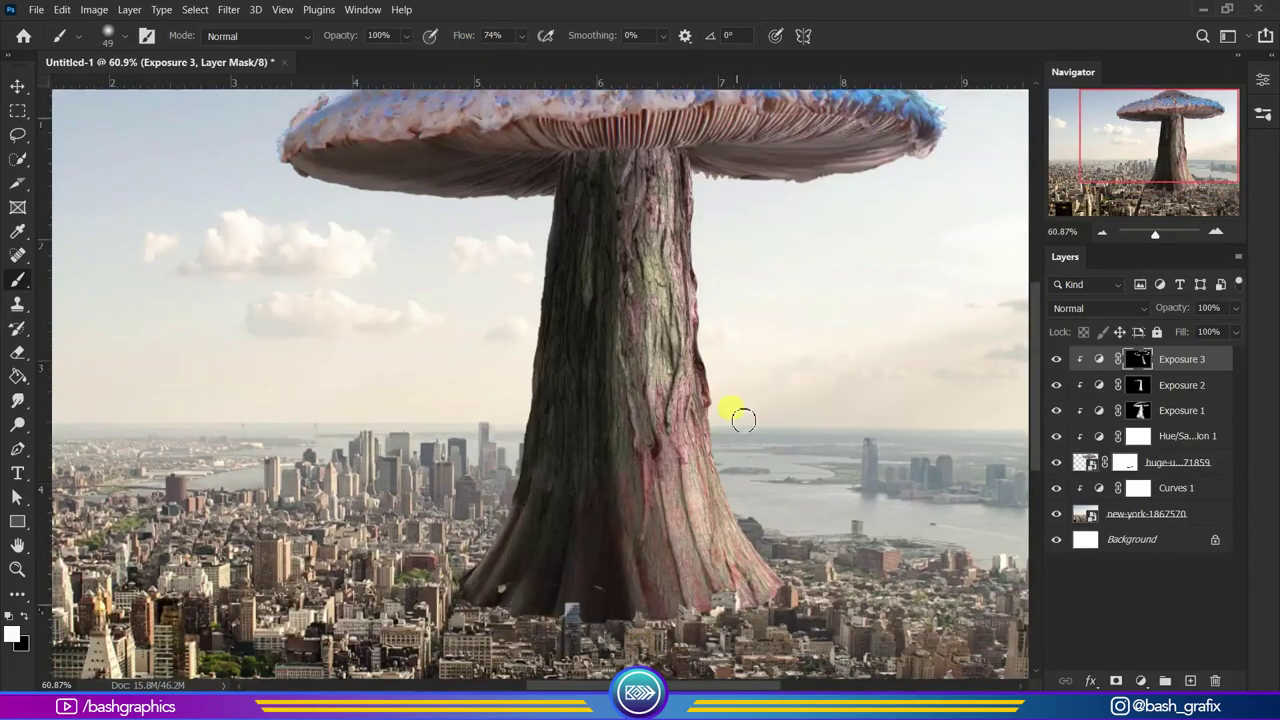
scroll(757, 594, down, 2)
drag(1121, 173, 1068, 177)
Invert the Exposure 4 mask and paint a shadow band from the left edge to the mushroom base.
key(ctrl+i)
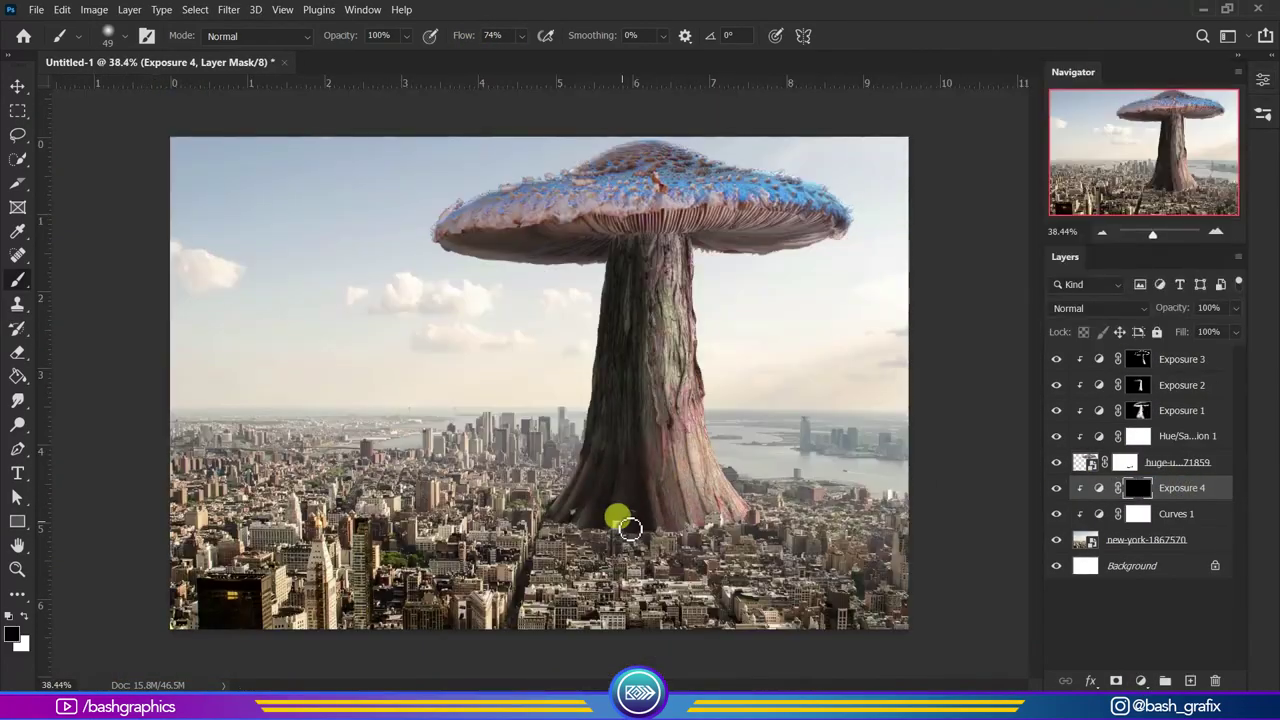
right_click(654, 543)
drag(458, 36, 470, 38)
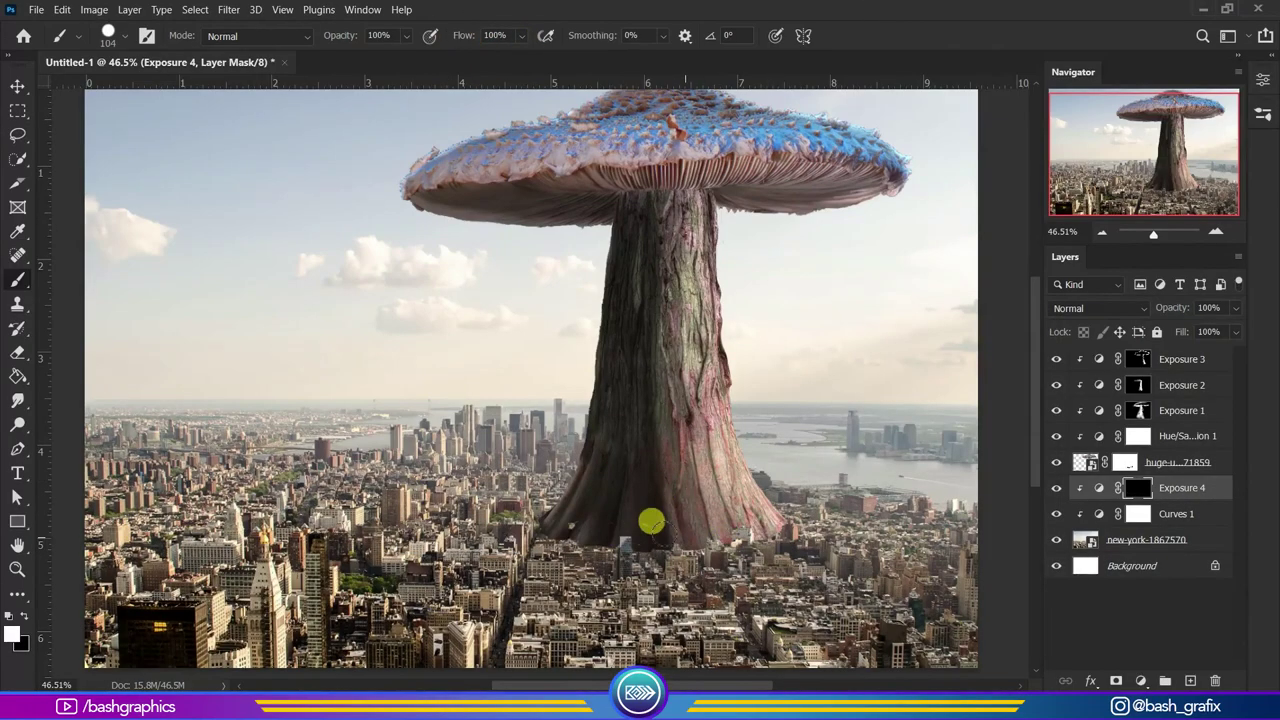
mouse_move(651, 521)
mouse_down()
mouse_move(69, 434)
mouse_move(329, 471)
mouse_up()
key(ctrl+z)
scroll(607, 515, down, 1)
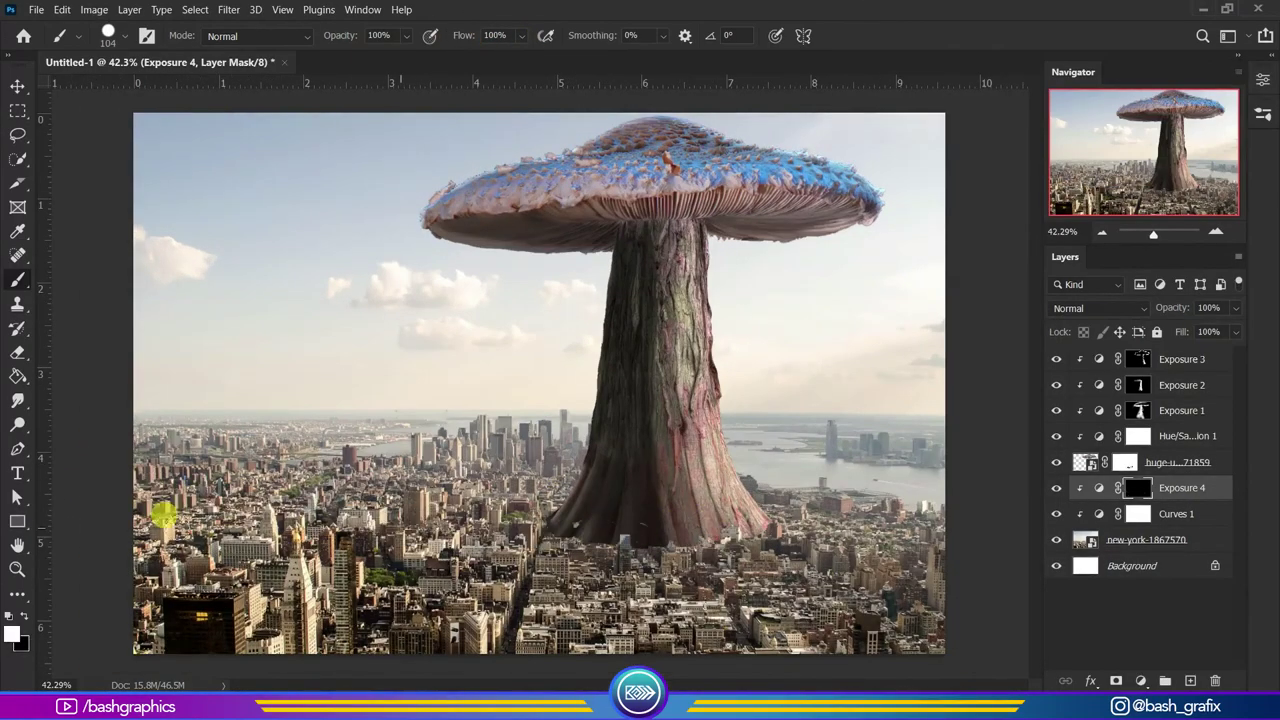
mouse_move(163, 515)
mouse_down()
mouse_move(677, 491)
mouse_move(194, 510)
mouse_up()
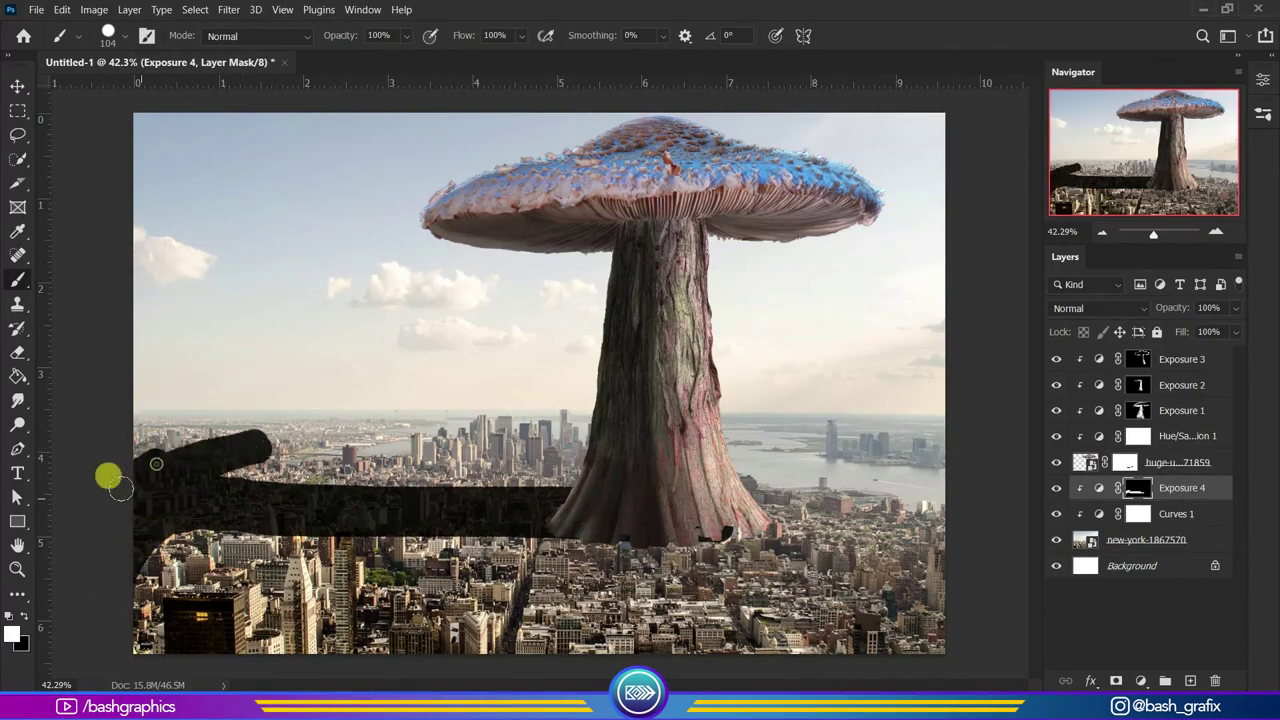
scroll(420, 490, down, 3)
Lower the shadow layer to 61% opacity and Gaussian-blur its mask at 23.5 pixels.
drag(1175, 308, 1160, 308)
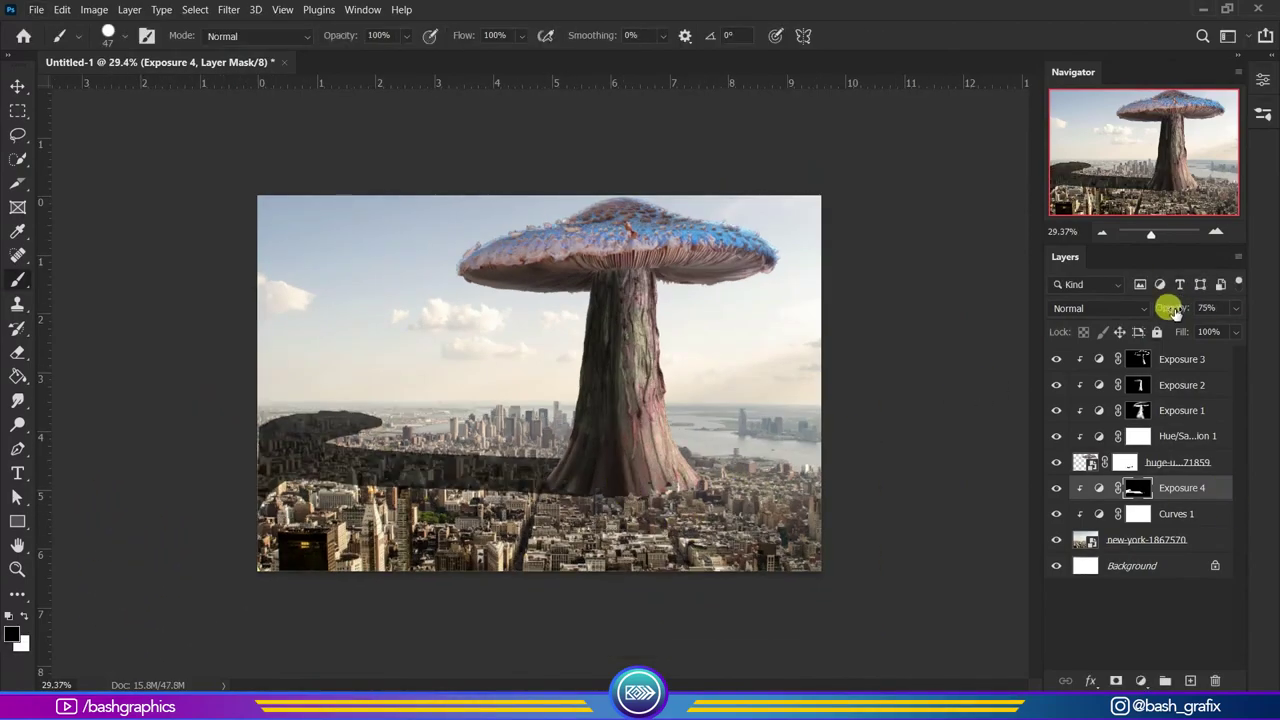
click(28, 118)
click(1262, 80)
click(228, 9)
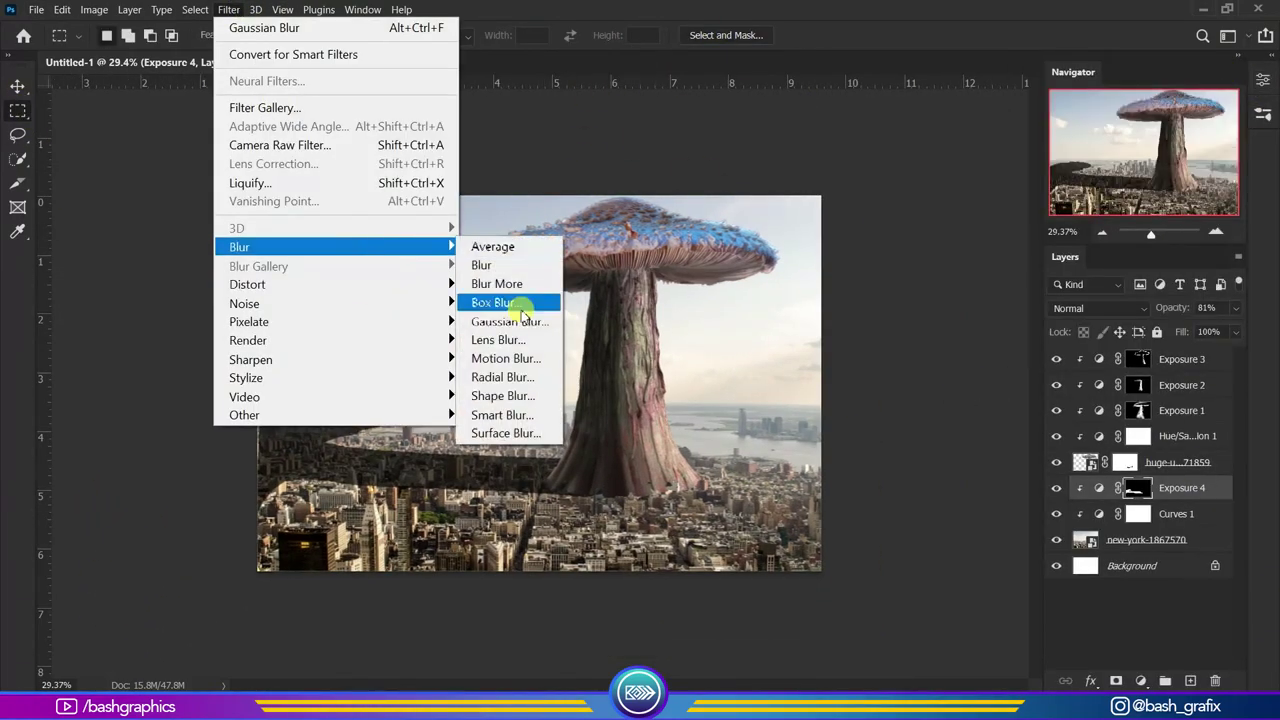
click(530, 312)
drag(1004, 430, 1046, 429)
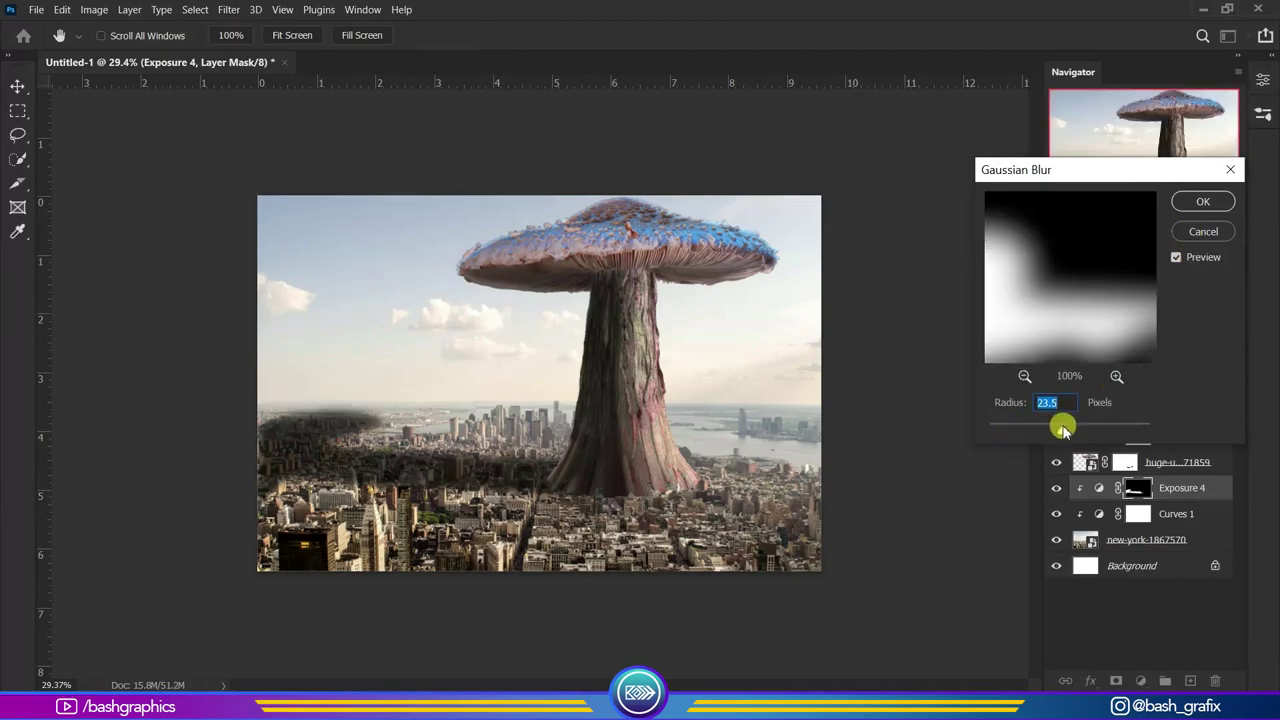
key(Return)
scroll(470, 483, up, 5)
scroll(917, 105, down, 3)
scroll(646, 443, up, 5)
Target the Exposure 2 mask with the Brush, zoomed in at the trunk base.
scroll(646, 443, up, 2)
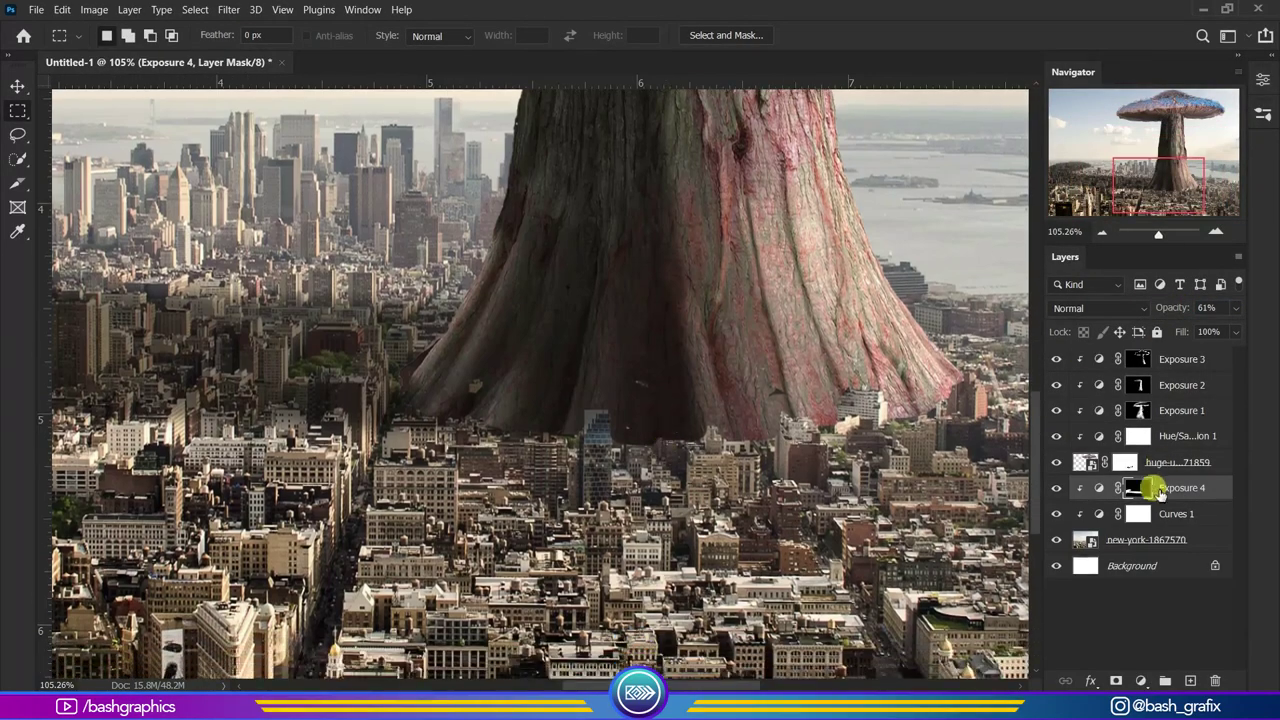
click(1181, 385)
key(b)
scroll(788, 381, up, 3)
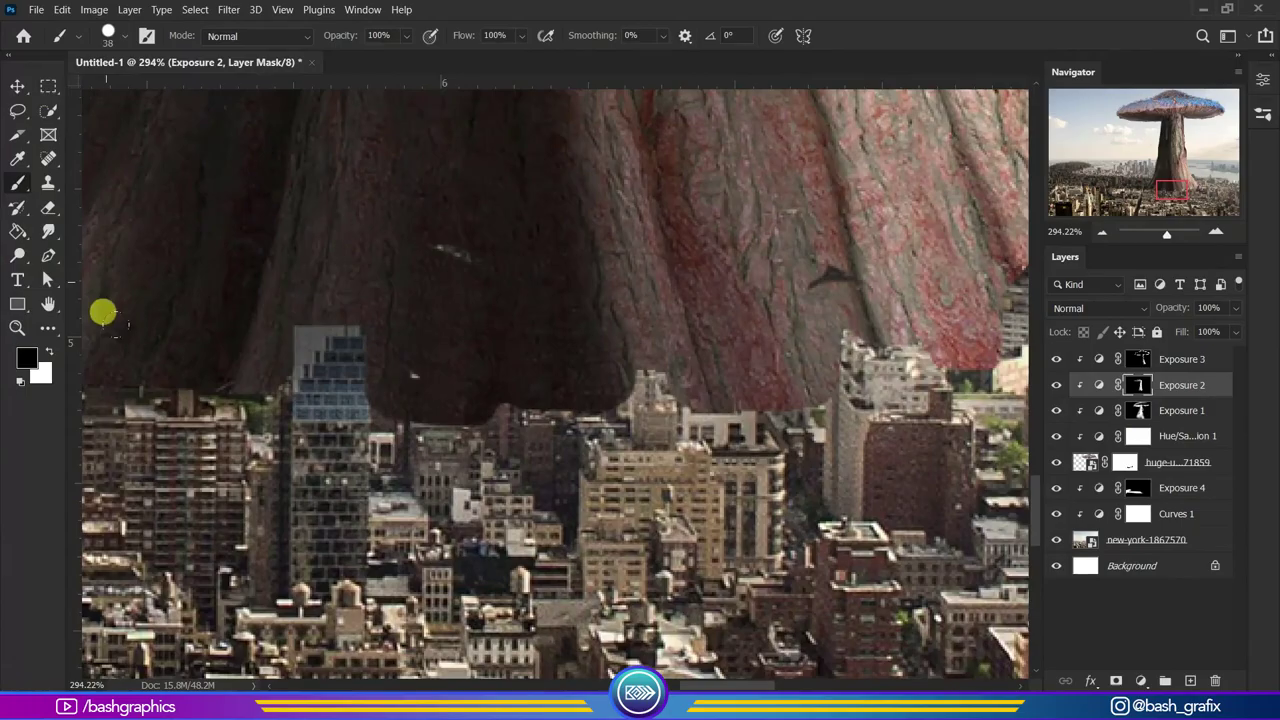
scroll(831, 328, up, 2)
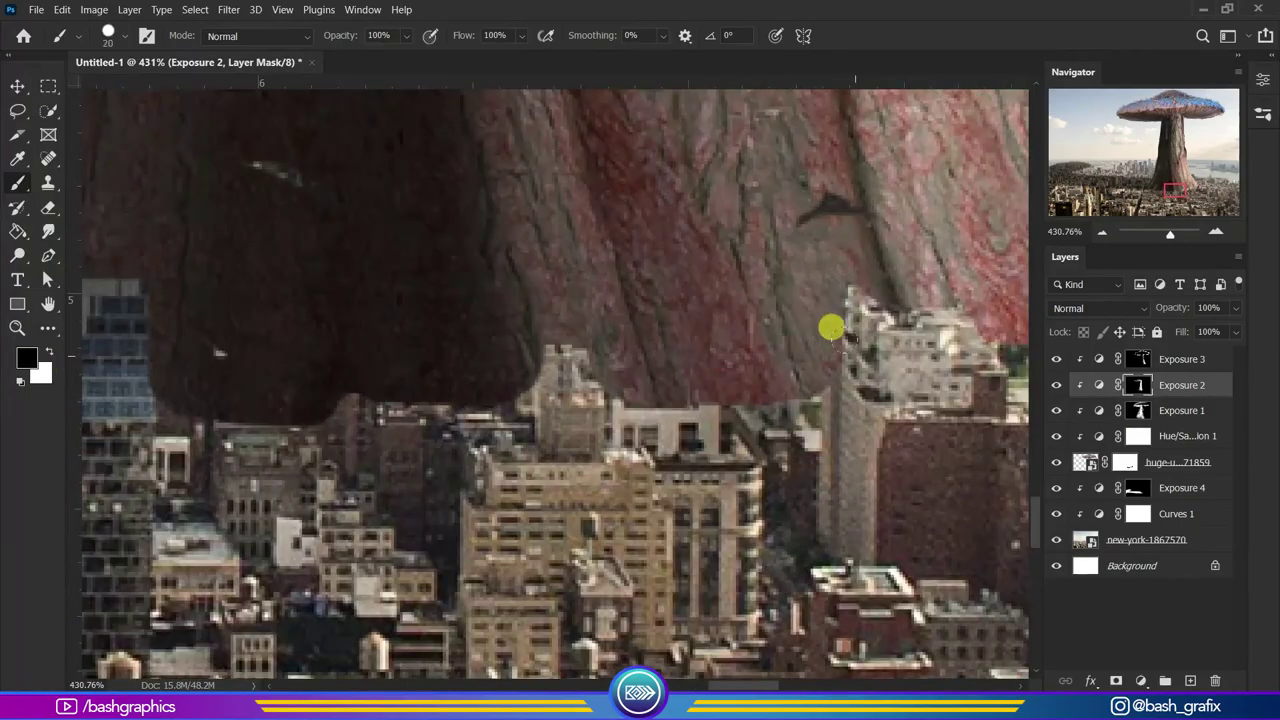
scroll(526, 346, down, 2)
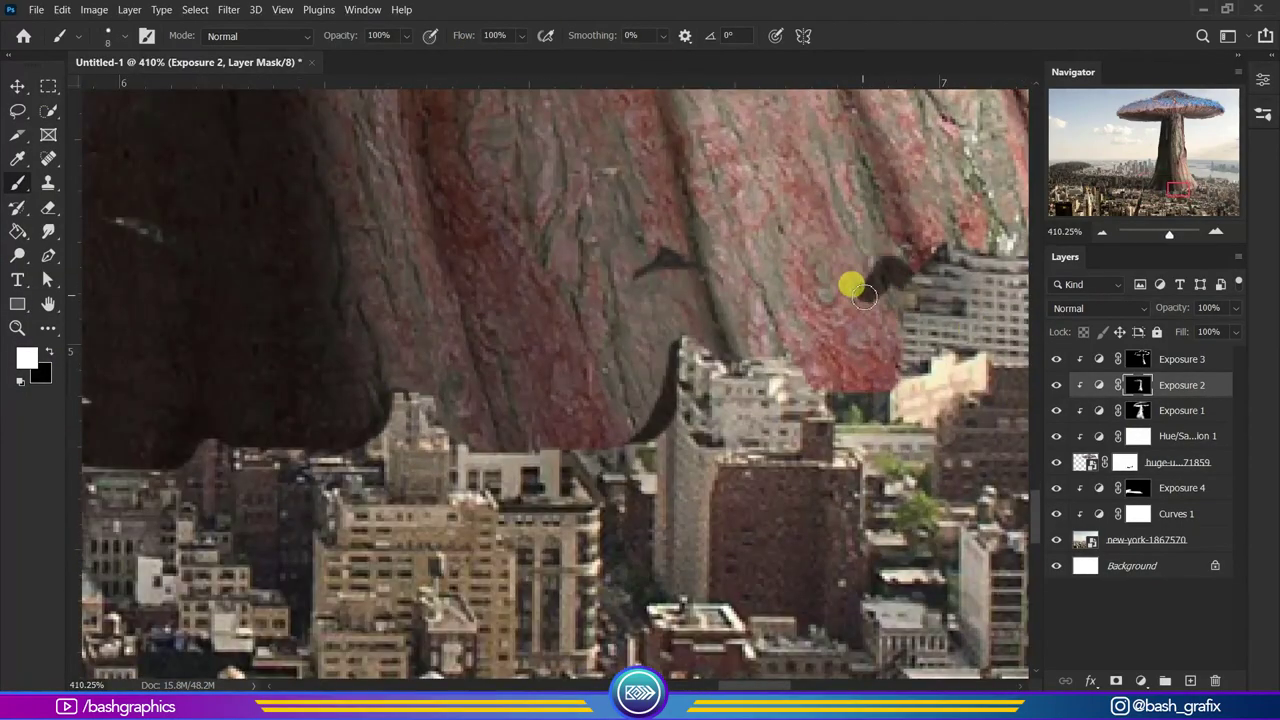
scroll(849, 283, down, 5)
scroll(866, 443, up, 4)
click(1138, 385)
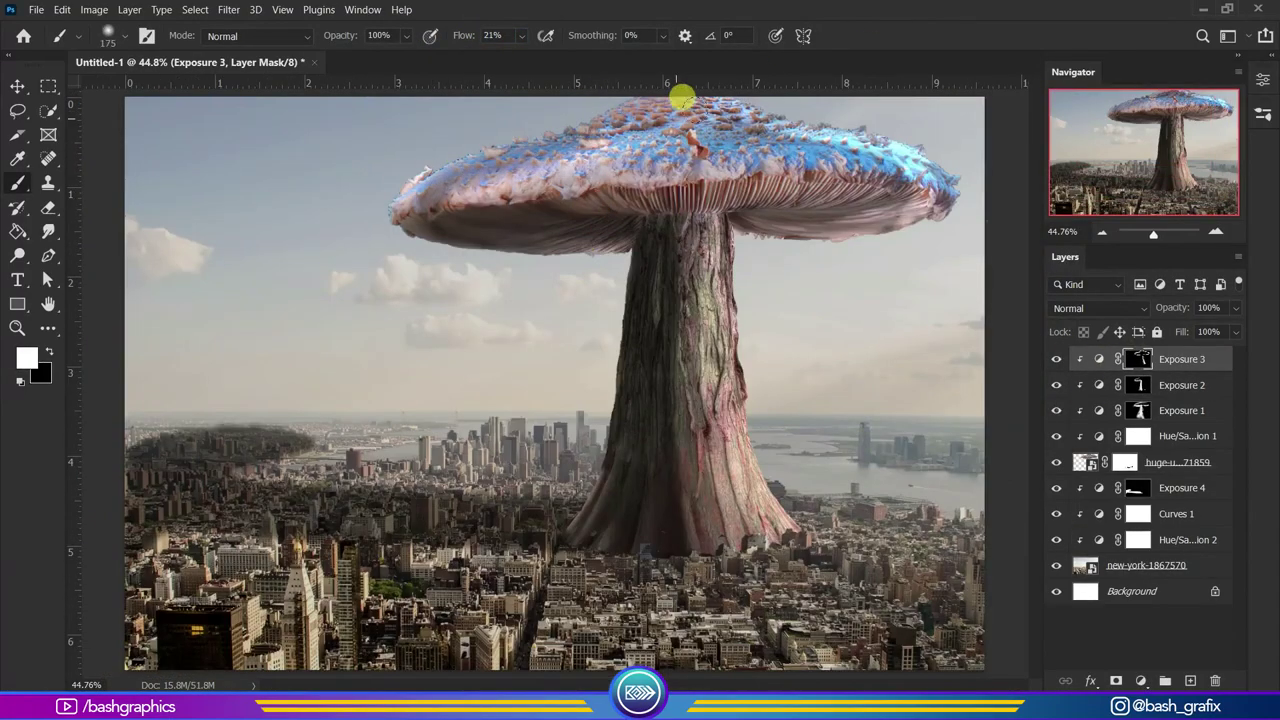
Paint exposure highlights across the left part and left edge of the mushroom cap.
mouse_move(681, 97)
mouse_down()
mouse_move(634, 103)
mouse_move(903, 206)
mouse_move(594, 131)
mouse_move(663, 166)
mouse_move(773, 147)
mouse_up()
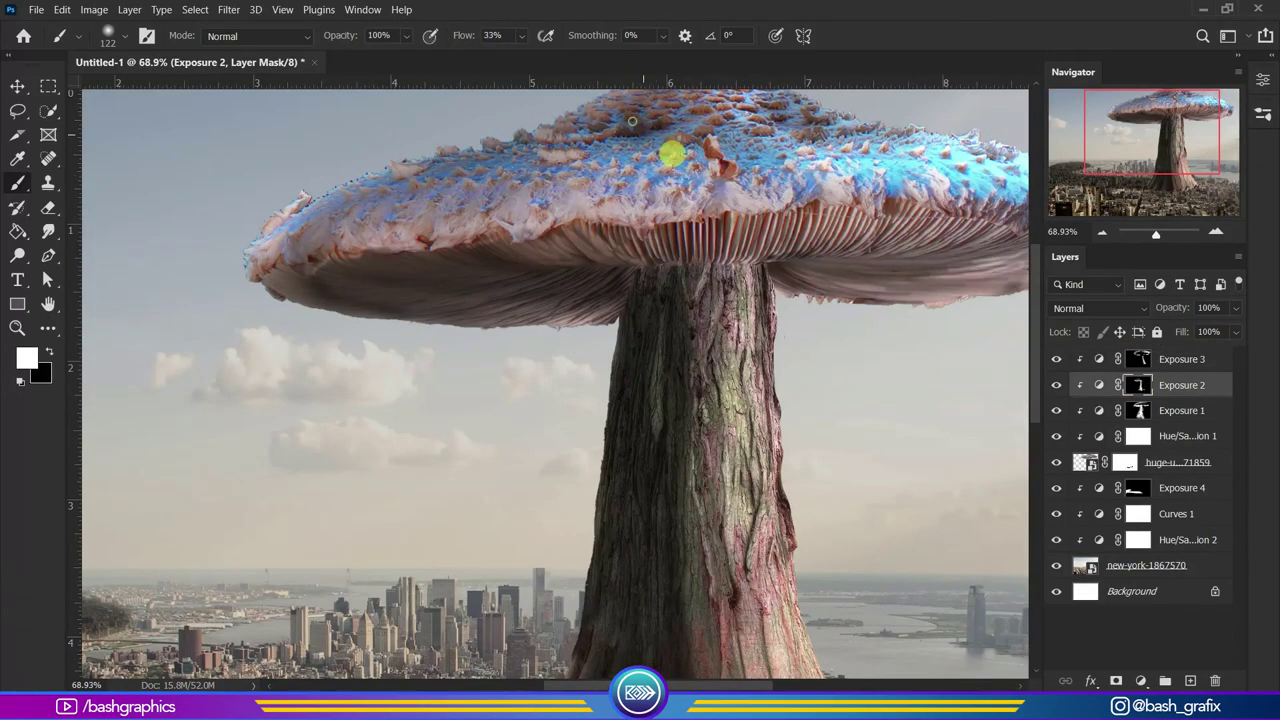
mouse_move(664, 112)
mouse_down()
mouse_move(606, 106)
mouse_move(354, 194)
mouse_up()
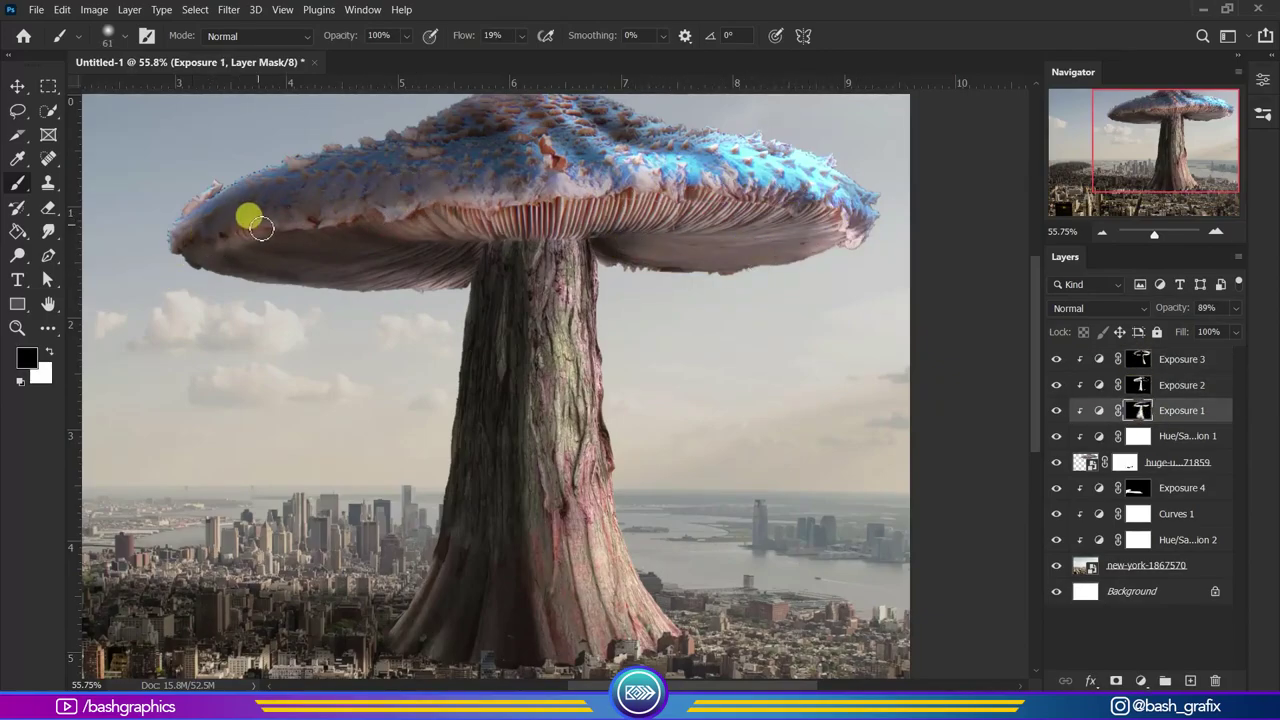
scroll(714, 177, down, 3)
scroll(771, 306, up, 5)
key(alt+bracketright)
key(alt+bracketright)
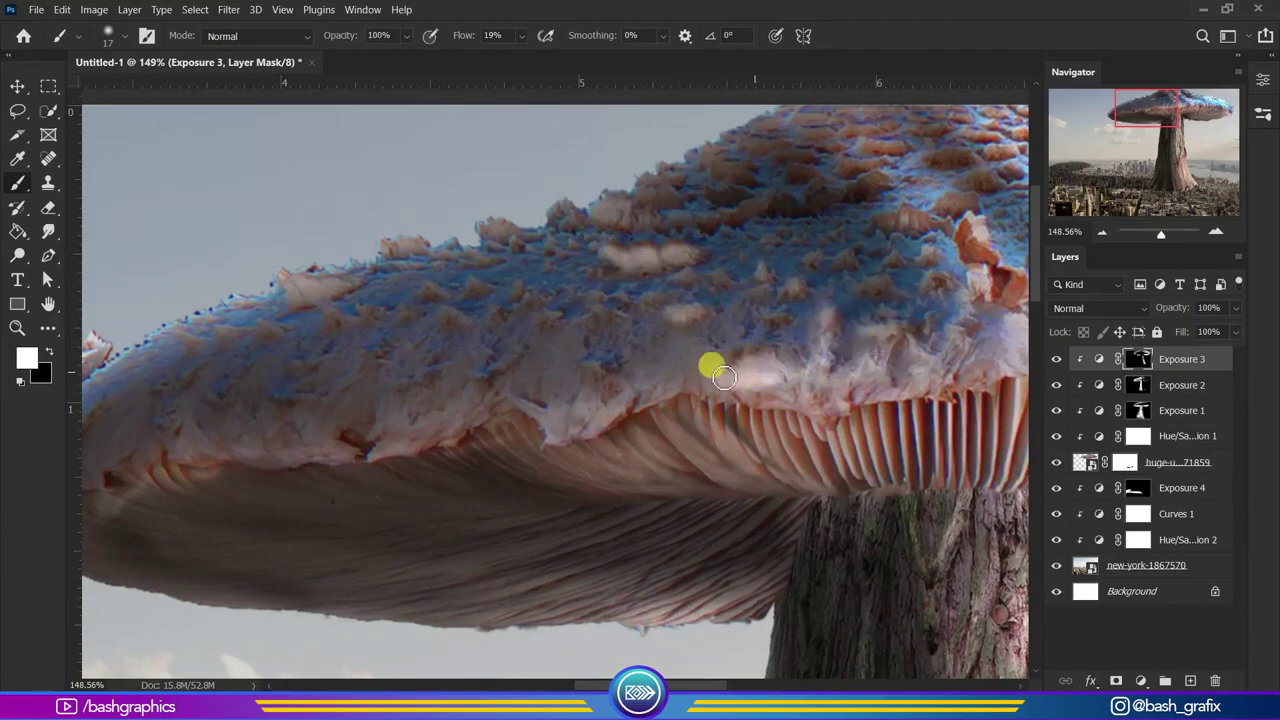
scroll(475, 391, down, 5)
scroll(766, 209, up, 5)
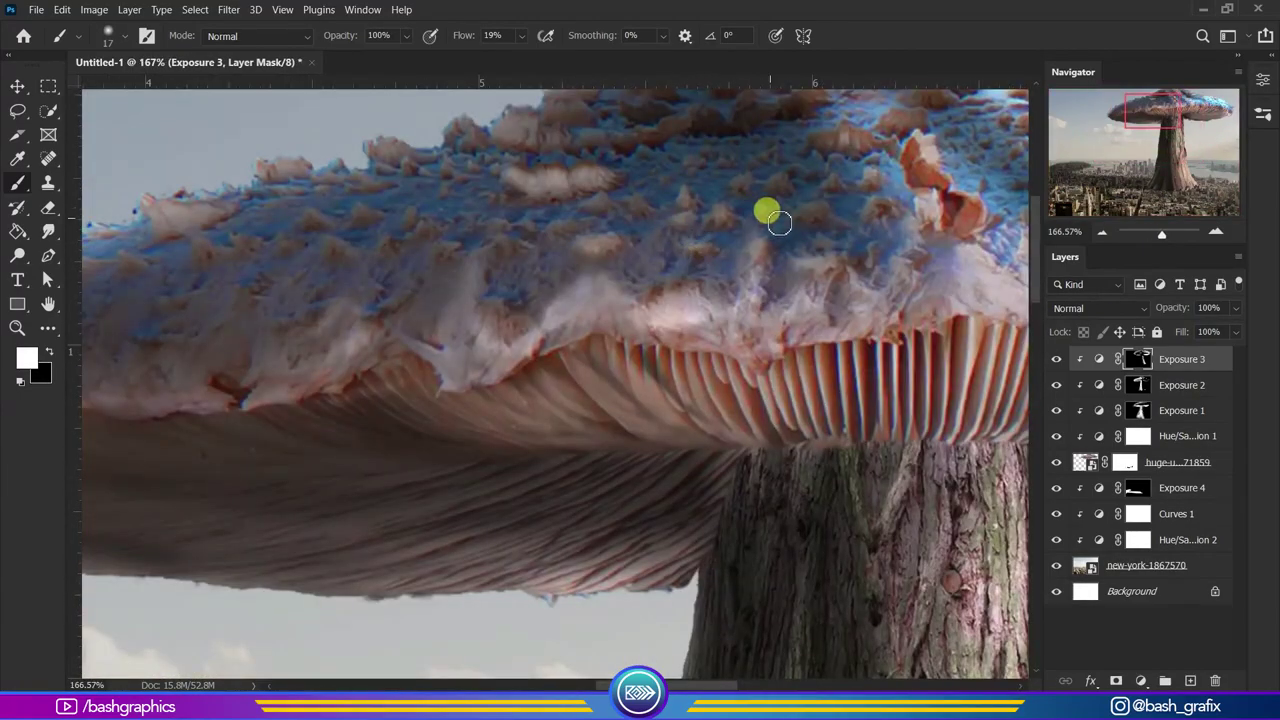
scroll(822, 275, up, 1)
scroll(921, 276, up, 1)
scroll(772, 314, right, 3)
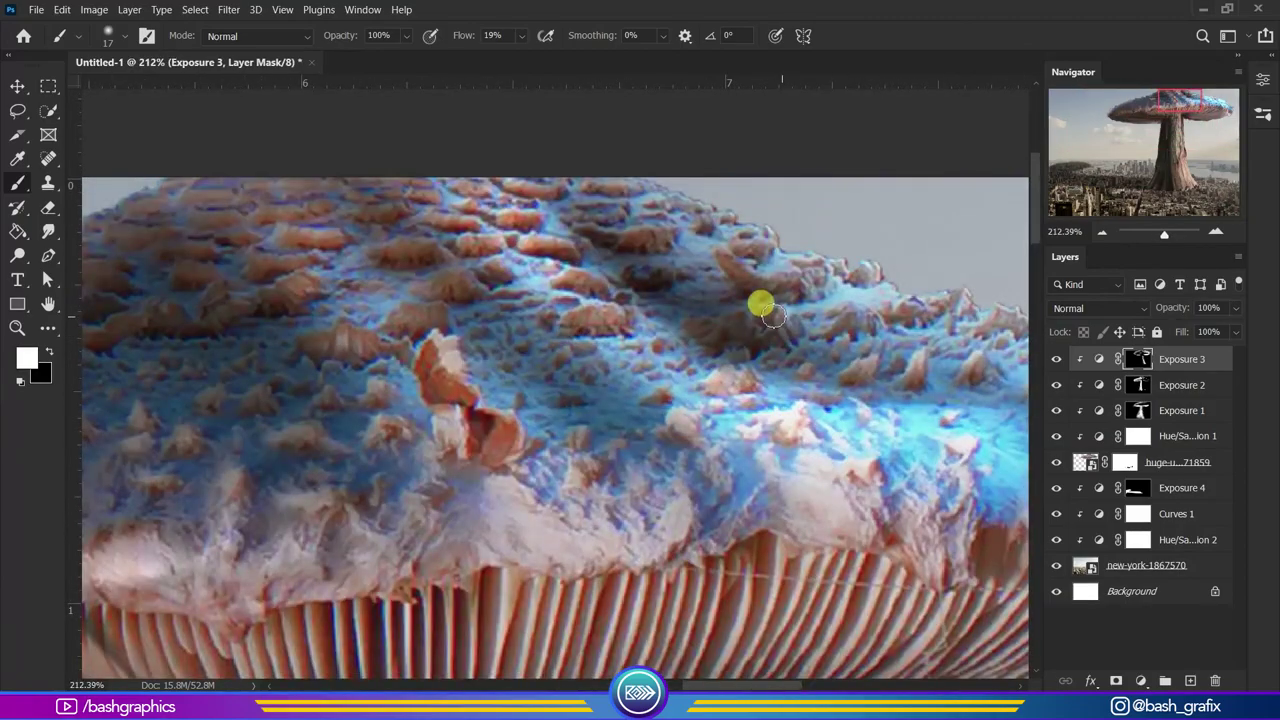
Move to the Exposure 2 mask, swap paint colours and enlarge the brush over the full image.
key(alt+bracketleft)
key(x)
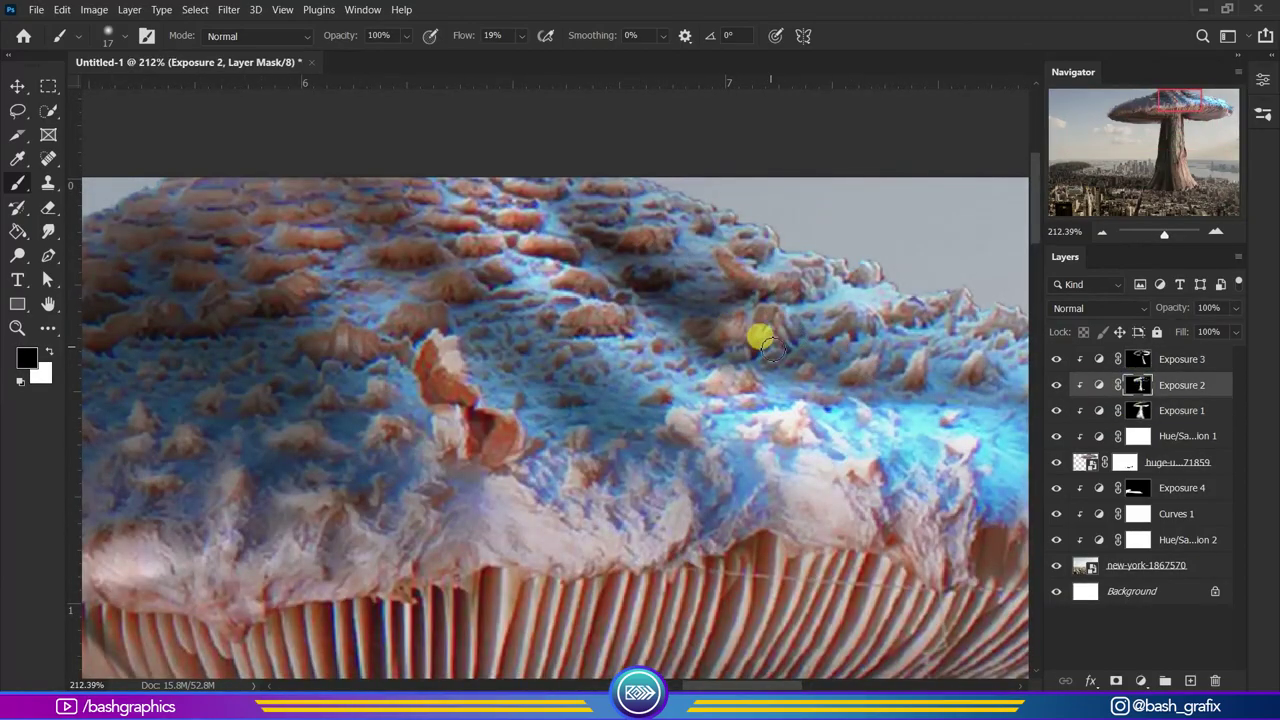
scroll(800, 287, up, 1)
scroll(760, 315, left, 3)
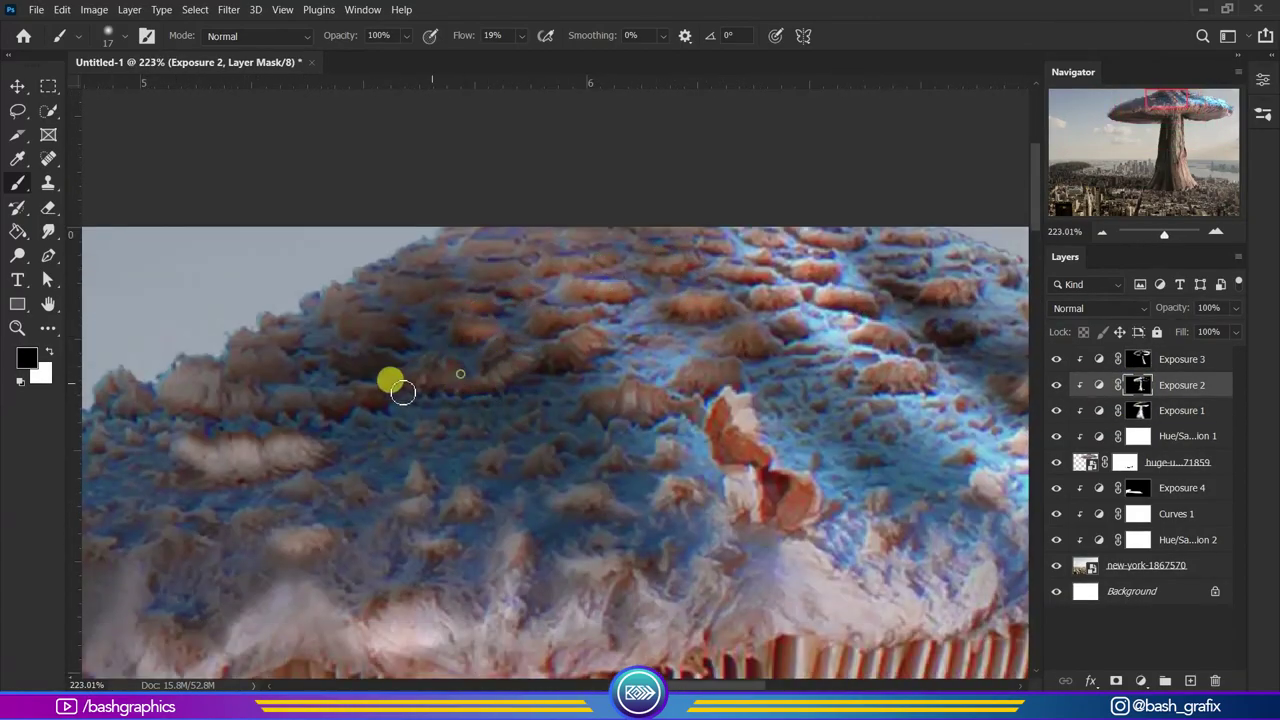
scroll(557, 362, down, 1)
scroll(692, 384, left, 3)
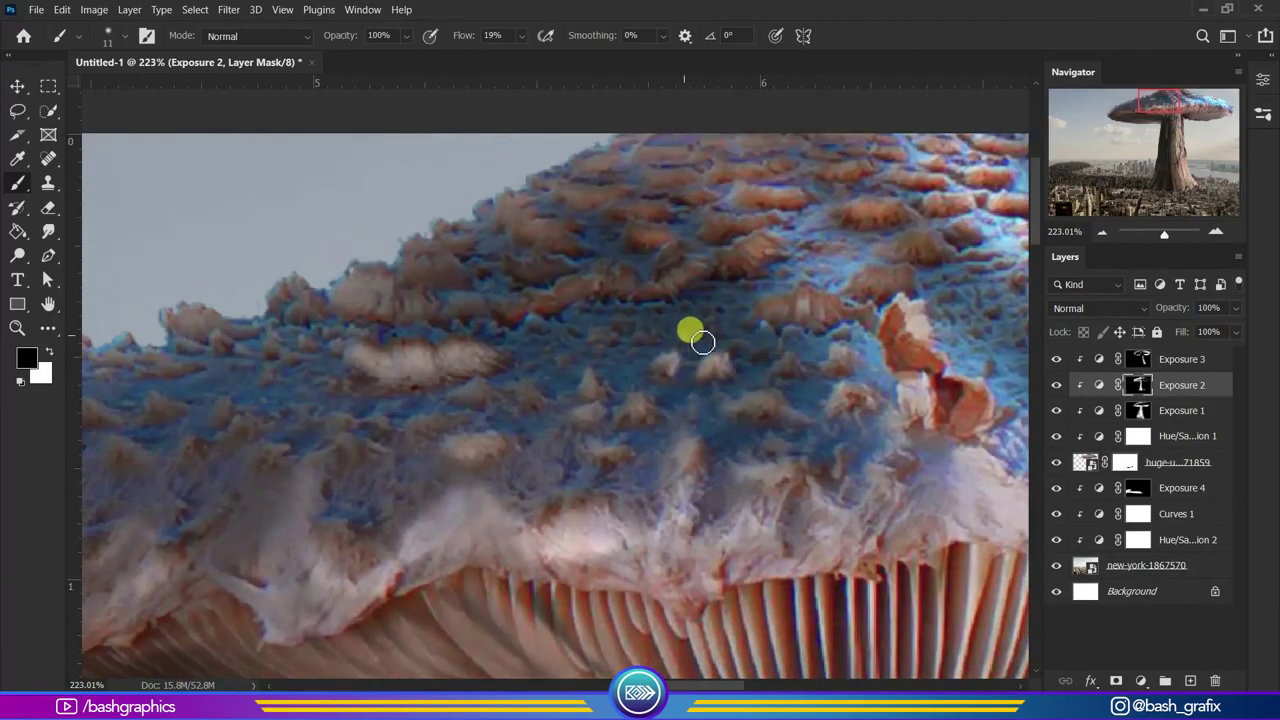
key(ctrl+0)
scroll(473, 140, up, 5)
key(x)
key(bracketright)
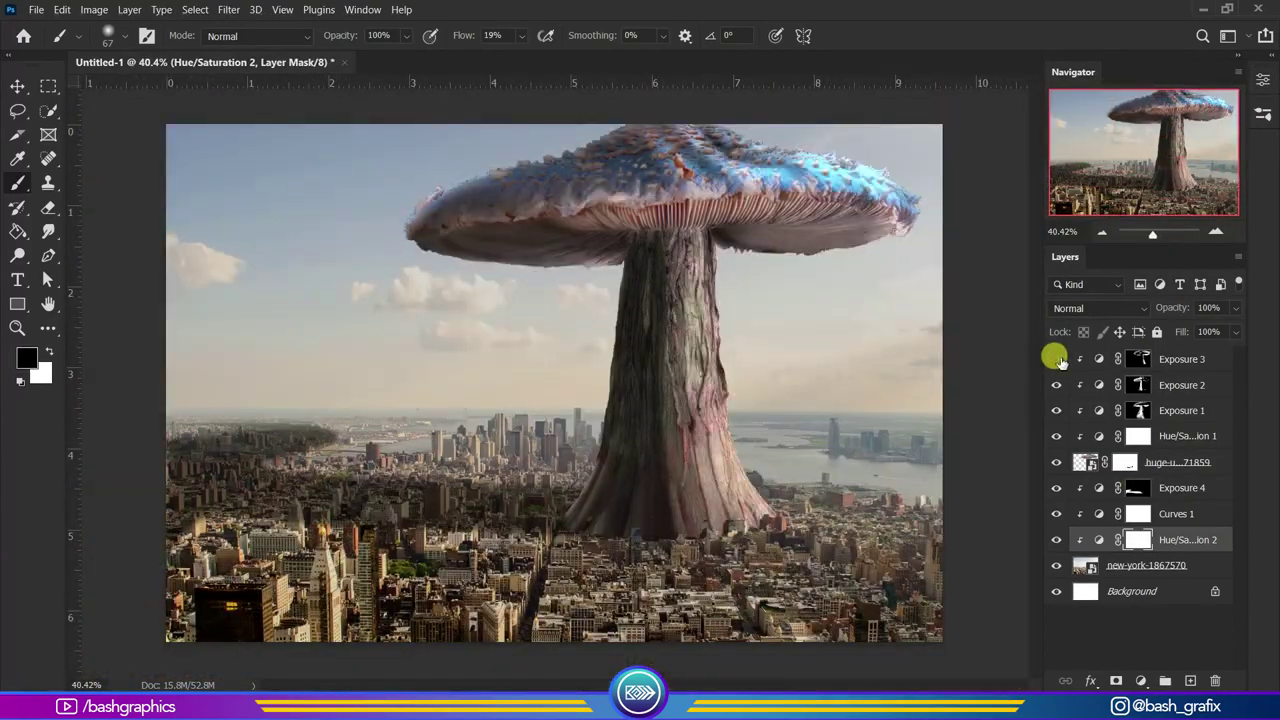
Mask the Exposure 2 effect along the mushroom cap's top edge with a finer brush.
click(1140, 385)
scroll(522, 212, up, 2)
scroll(750, 214, up, 3)
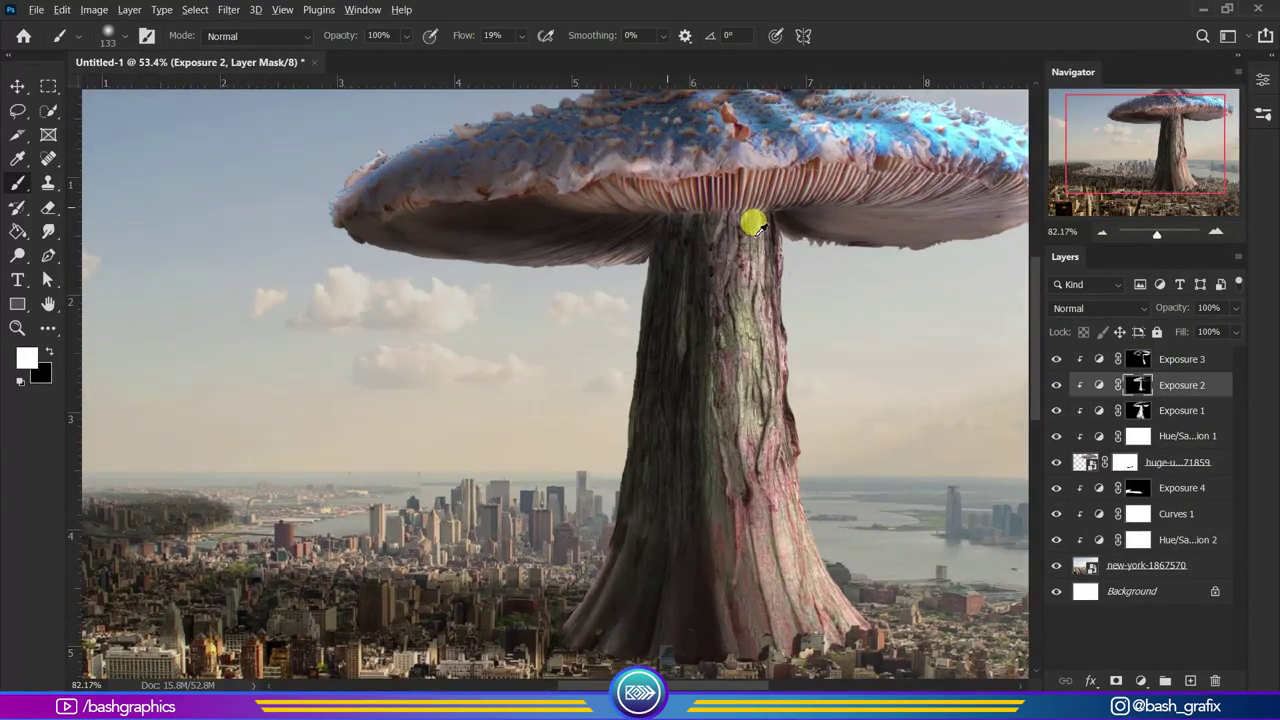
key(alt+bracketleft)
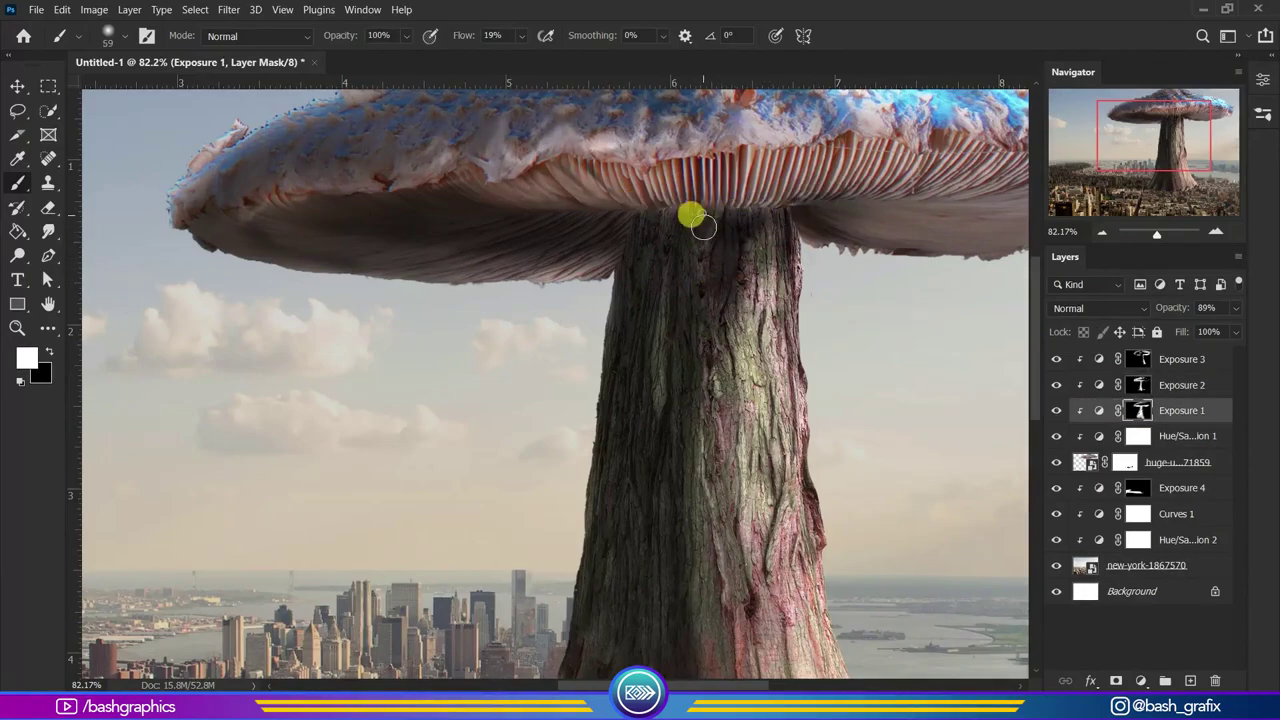
key(alt+bracketright)
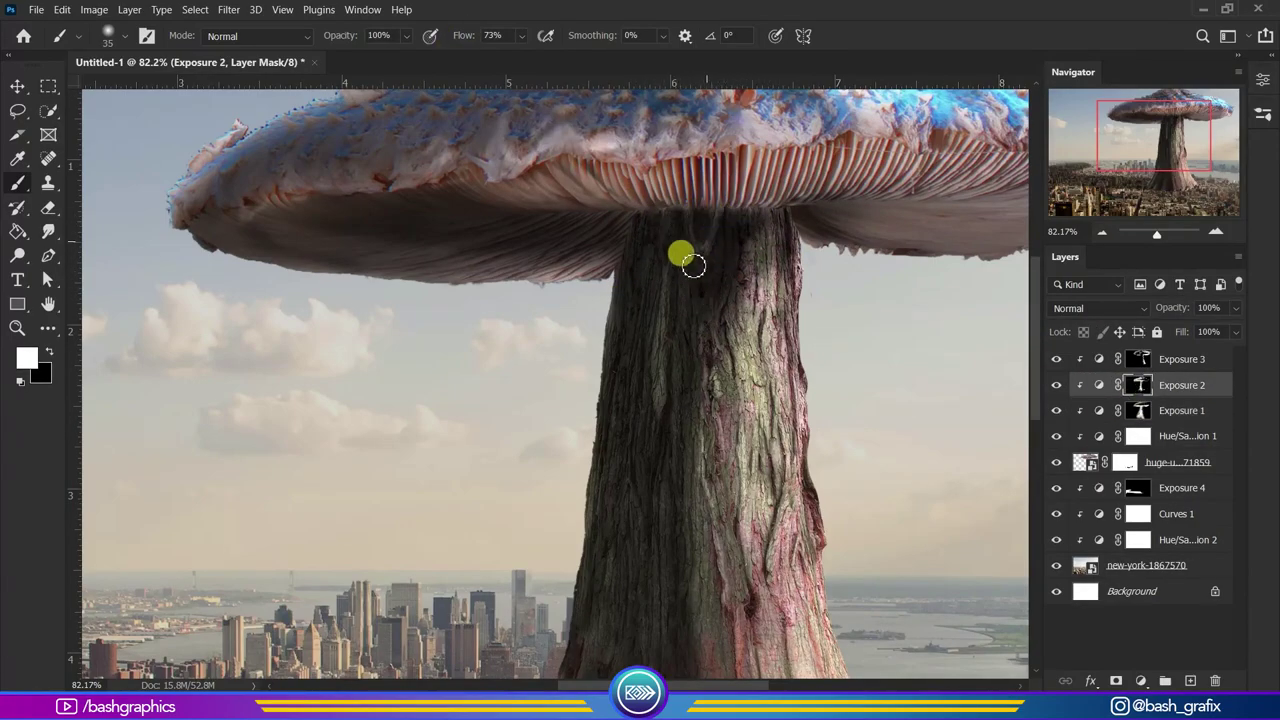
scroll(800, 252, down, 5)
scroll(737, 380, up, 4)
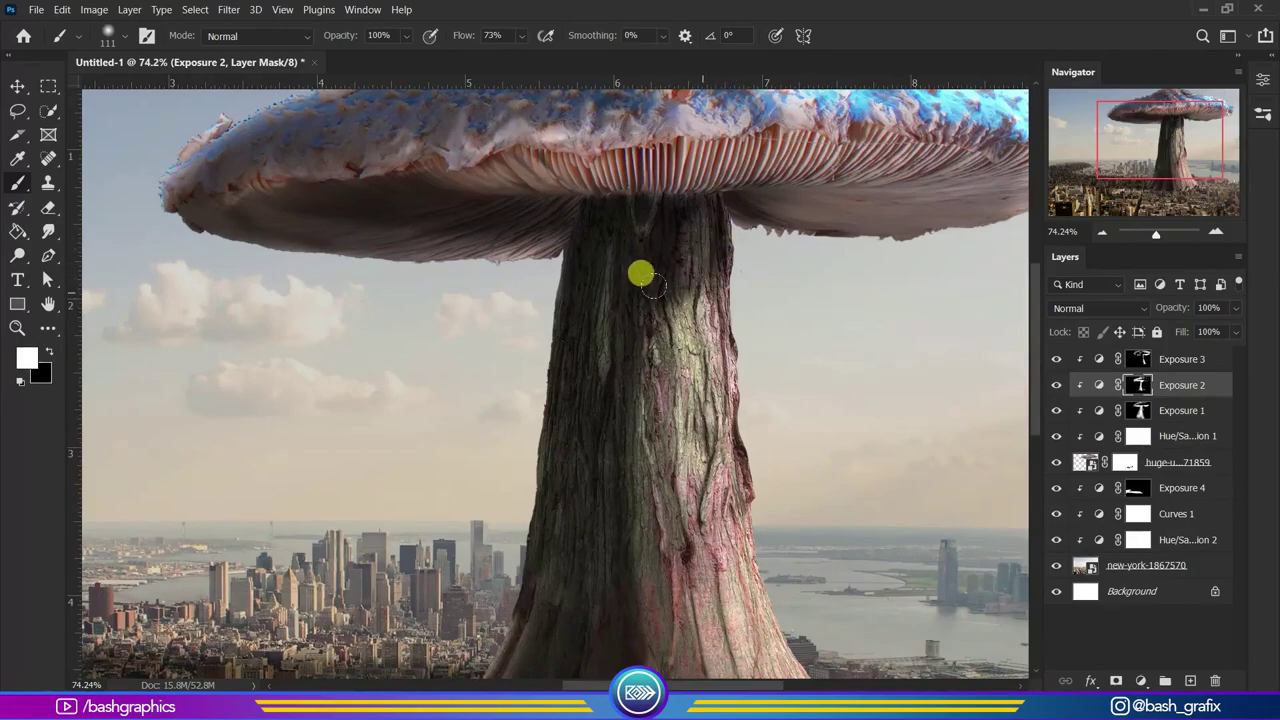
scroll(700, 290, down, 5)
scroll(566, 240, up, 7)
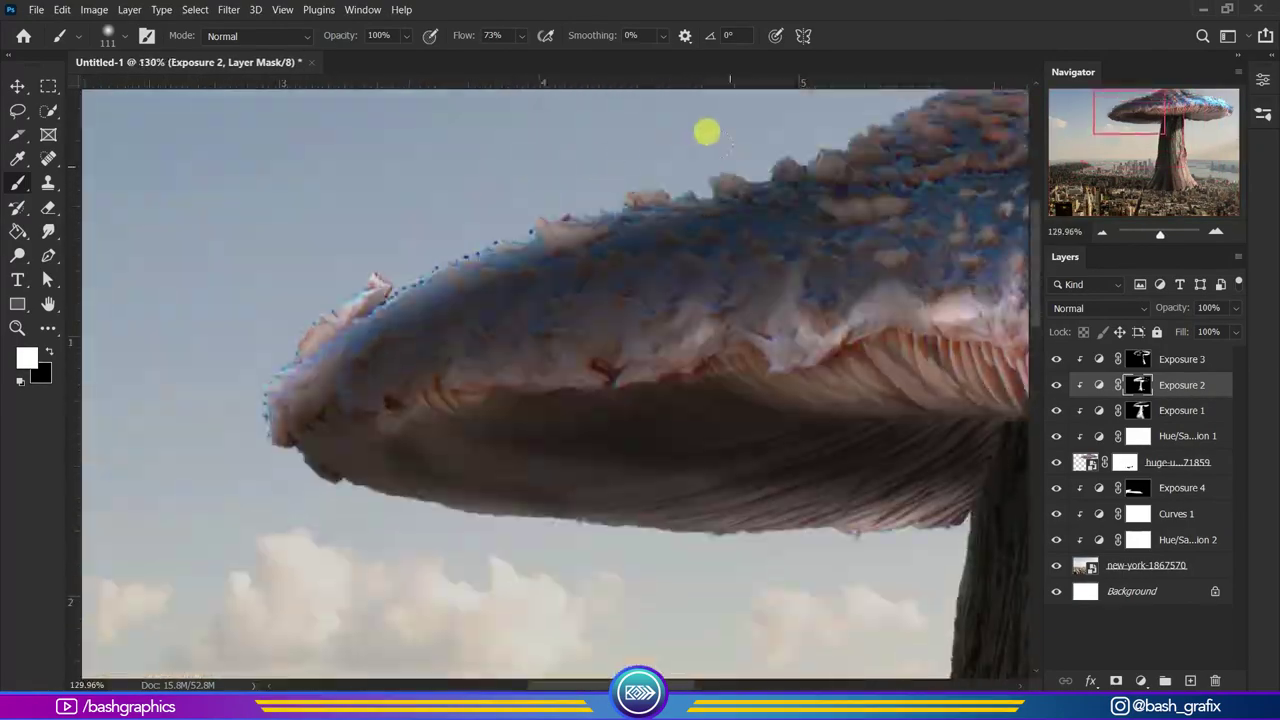
scroll(543, 303, down, 5)
scroll(243, 306, up, 7)
drag(243, 306, 280, 312)
key(x)
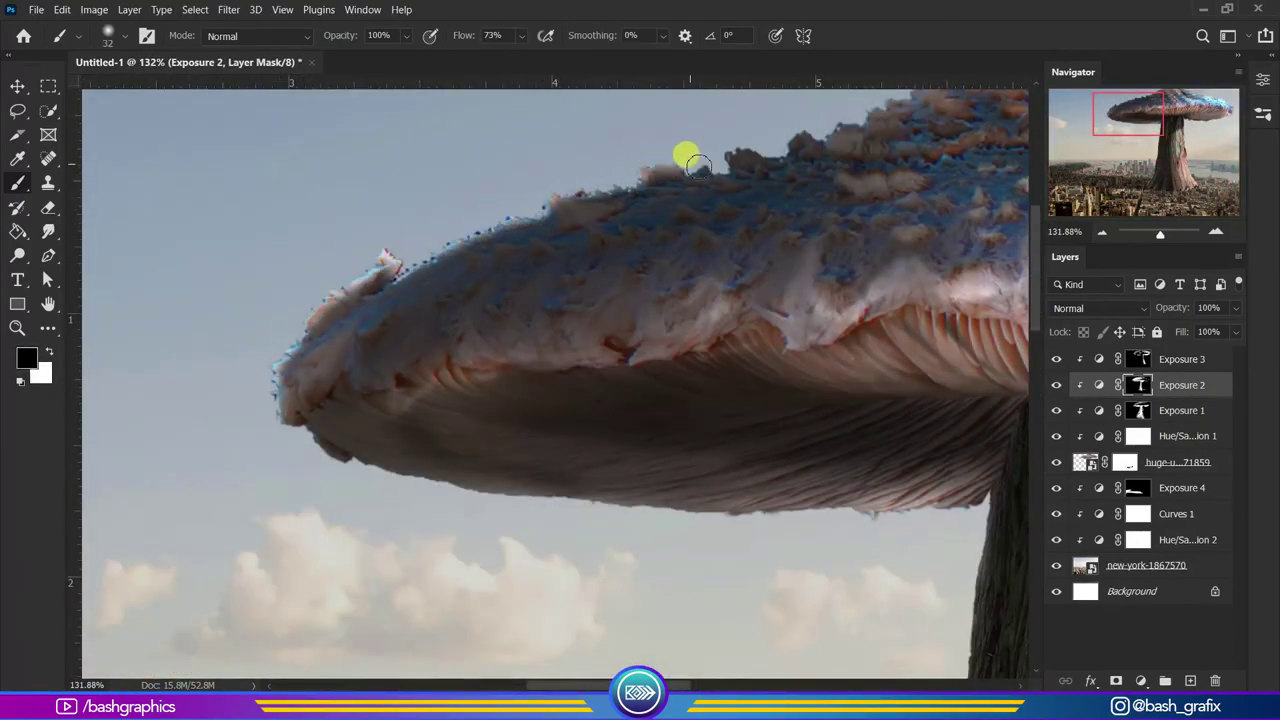
scroll(697, 163, down, 5)
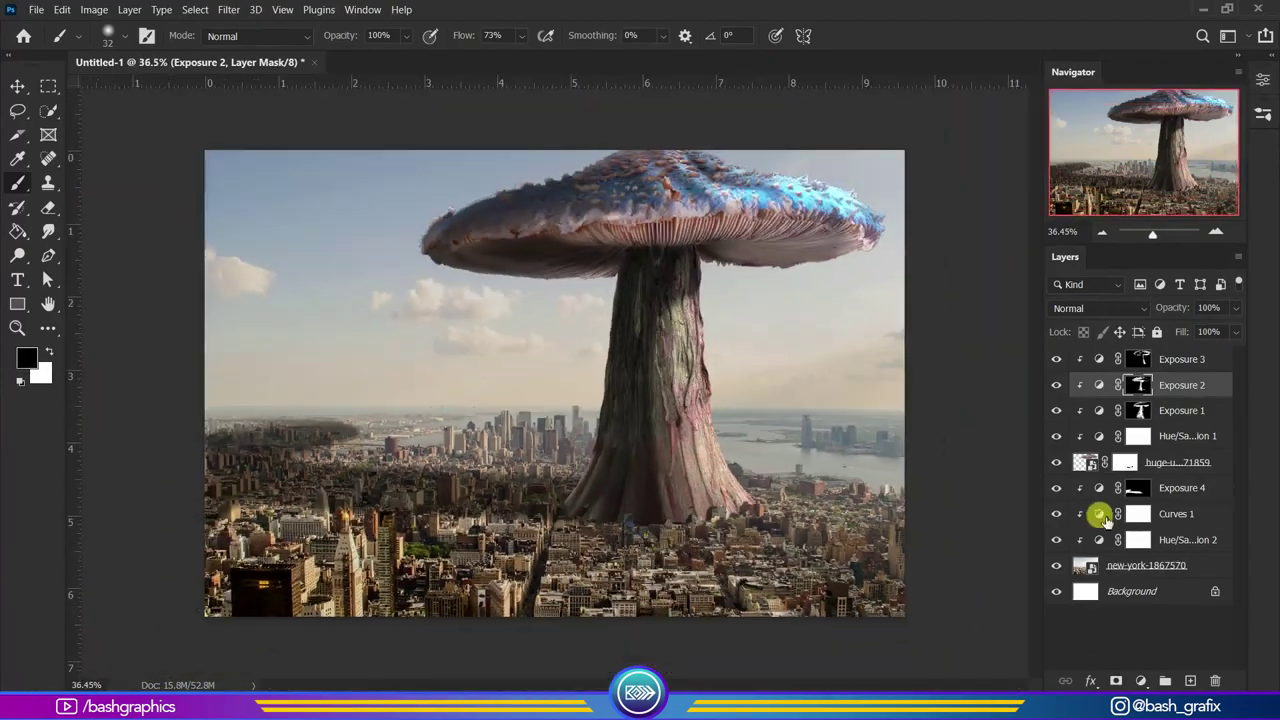
Raise Curves 1 to brighten the image and lighten the trunk's Hue/Saturation copy.
click(1138, 513)
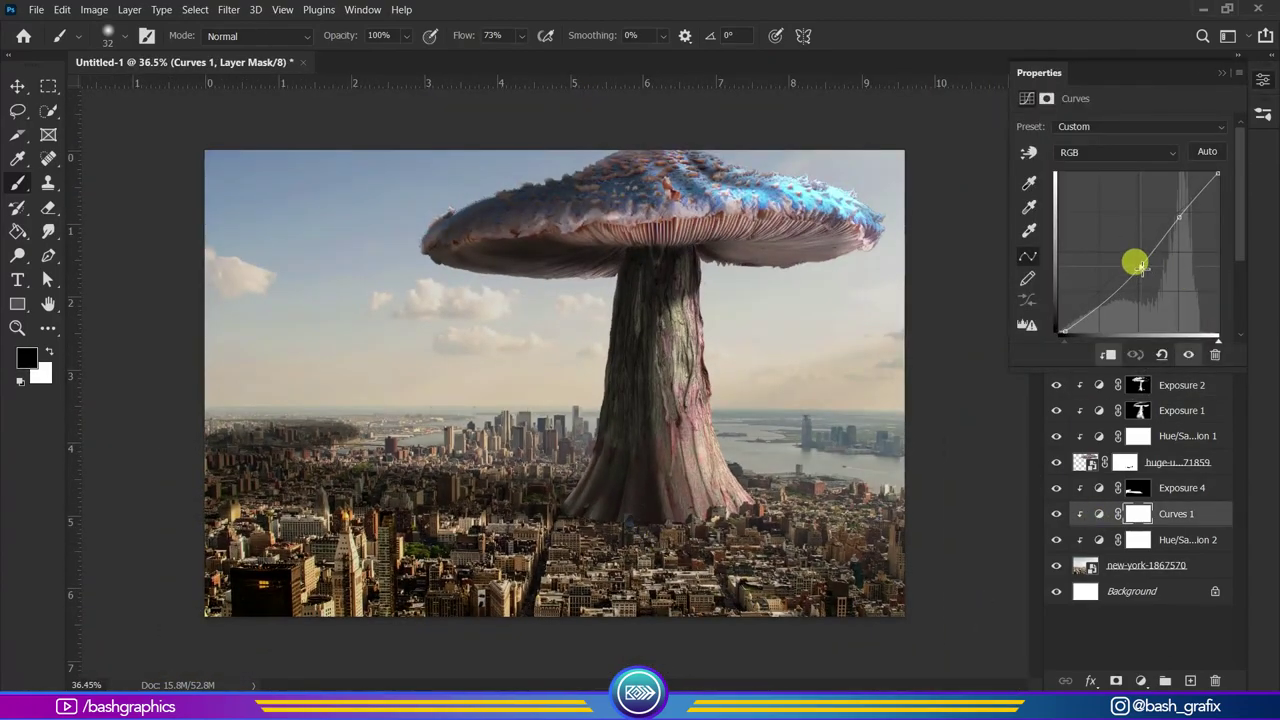
drag(1179, 215, 1180, 208)
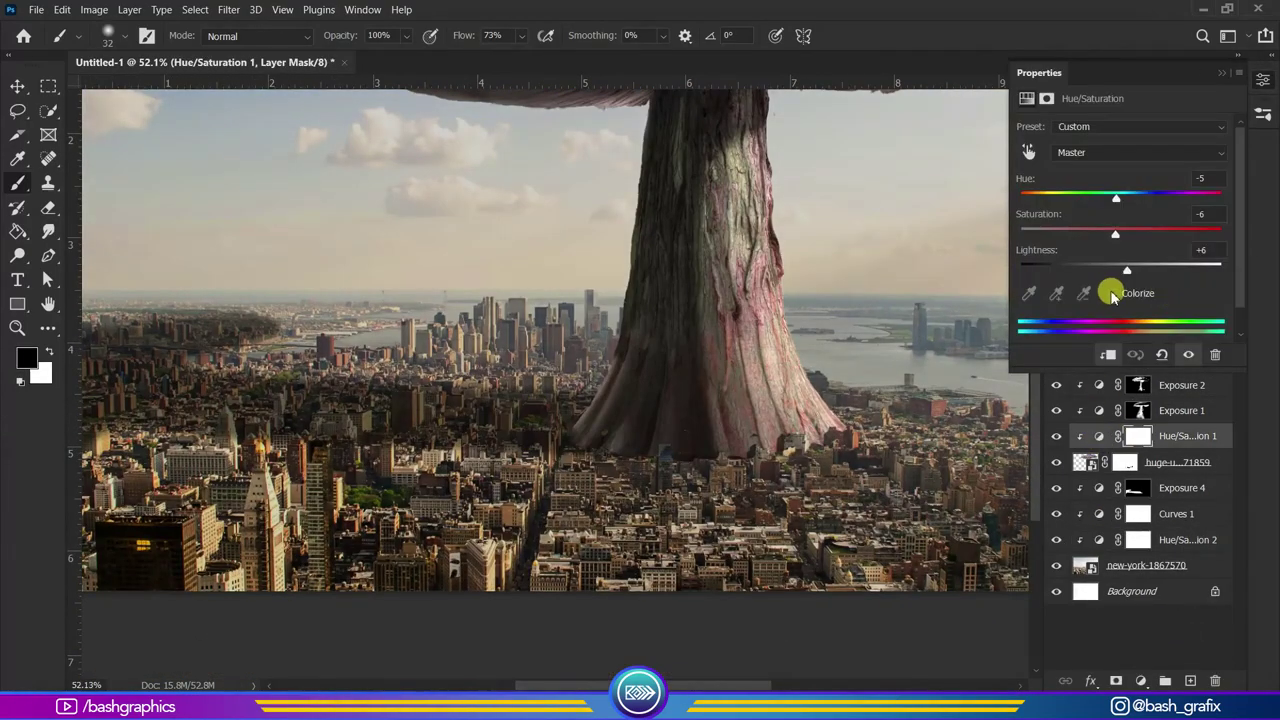
drag(1110, 270, 1130, 270)
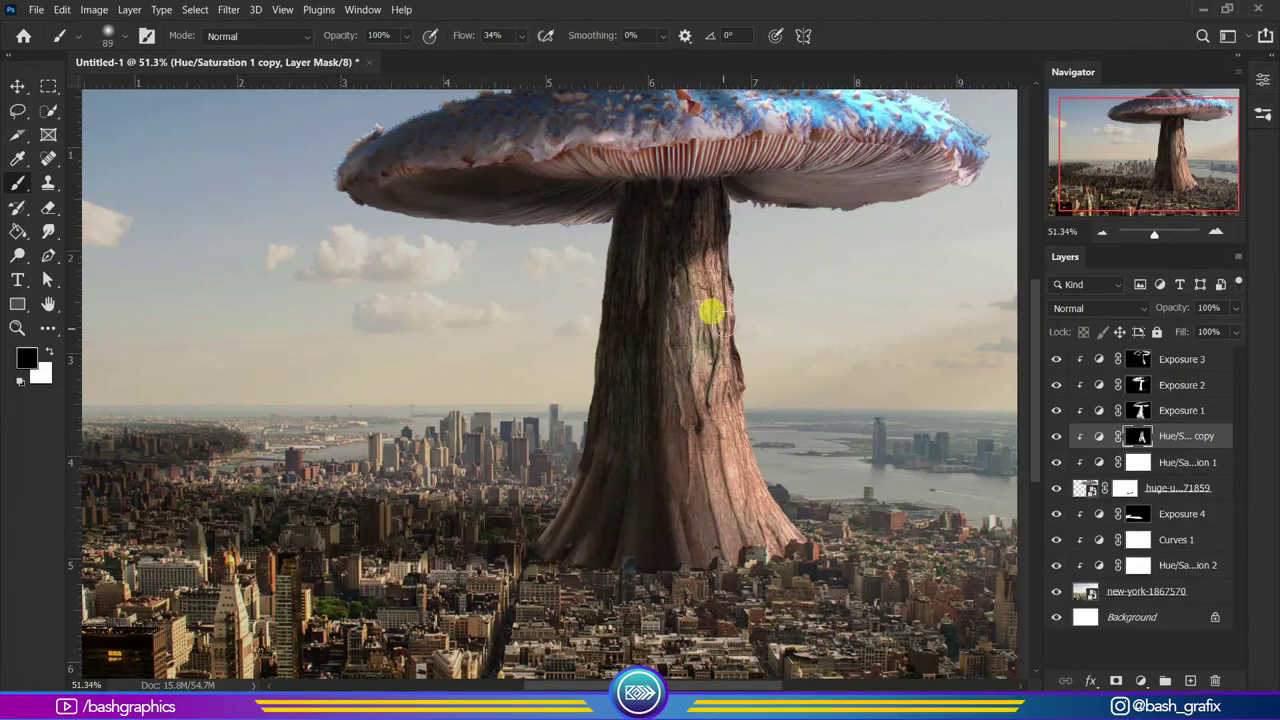
Paint a dark shadow on Layer 1 across the city behind the mushroom's base.
key(x)
scroll(710, 312, up, 2)
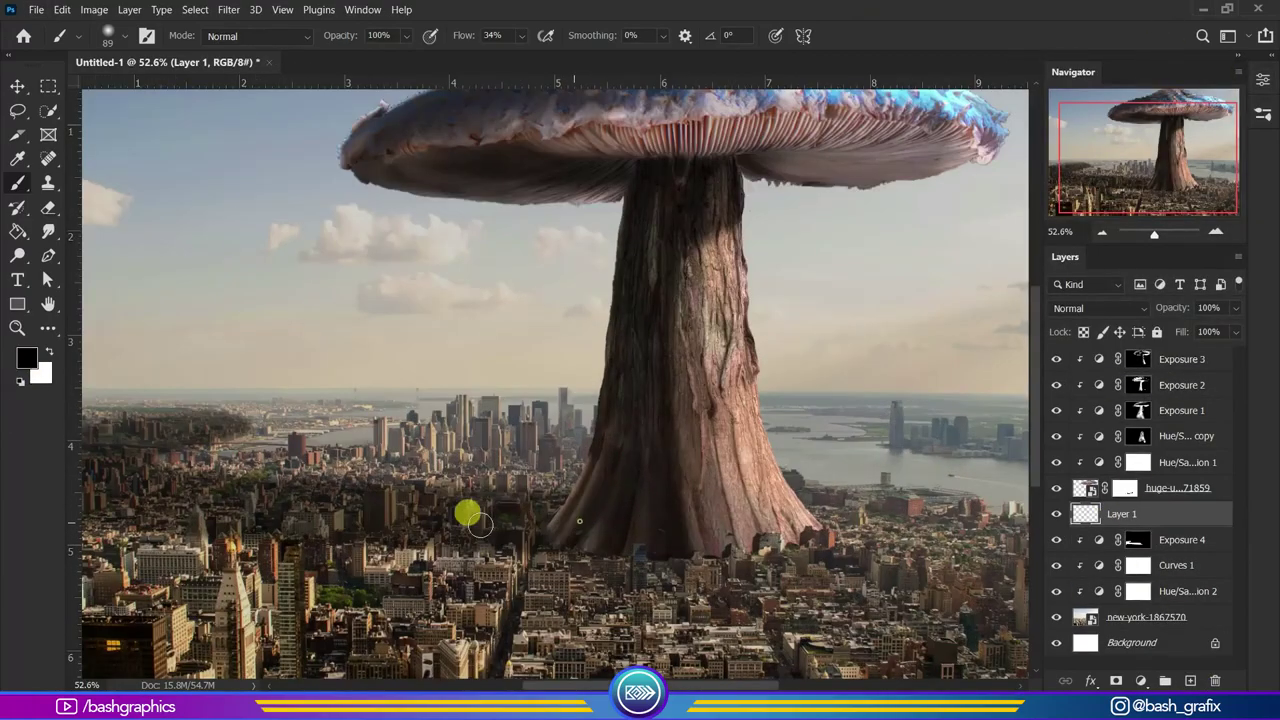
drag(480, 525, 484, 522)
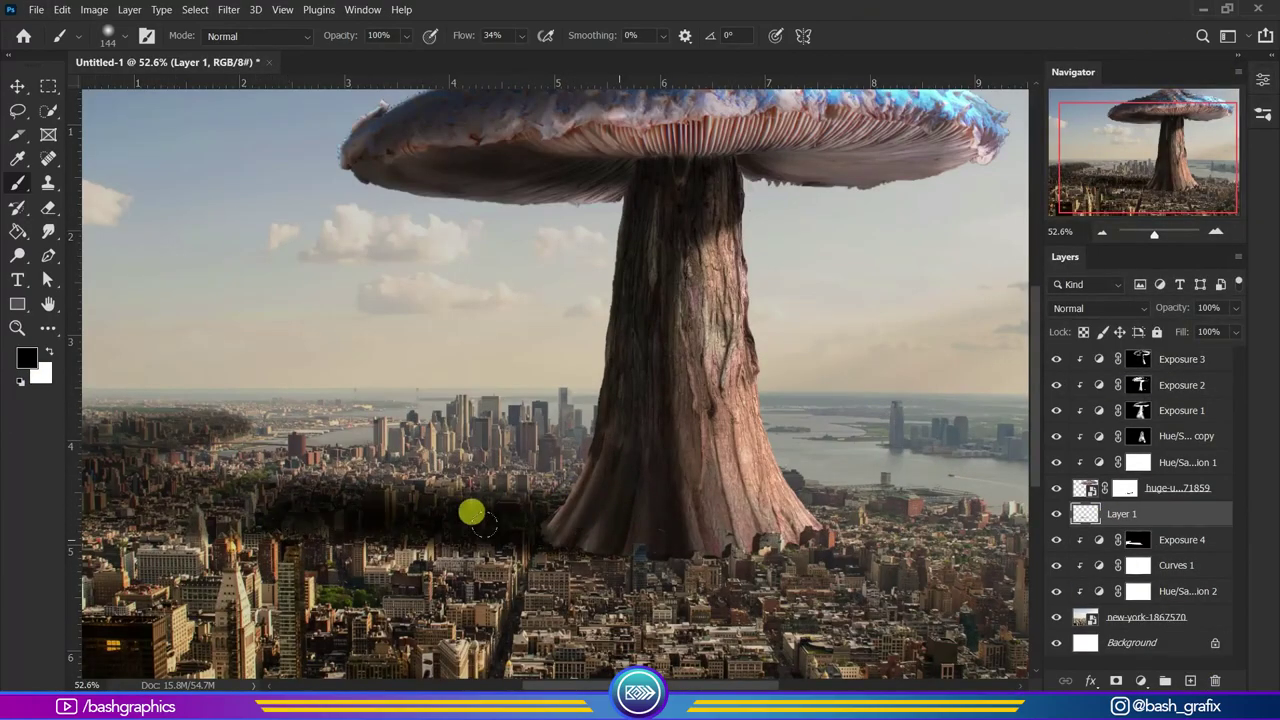
scroll(212, 489, down, 2)
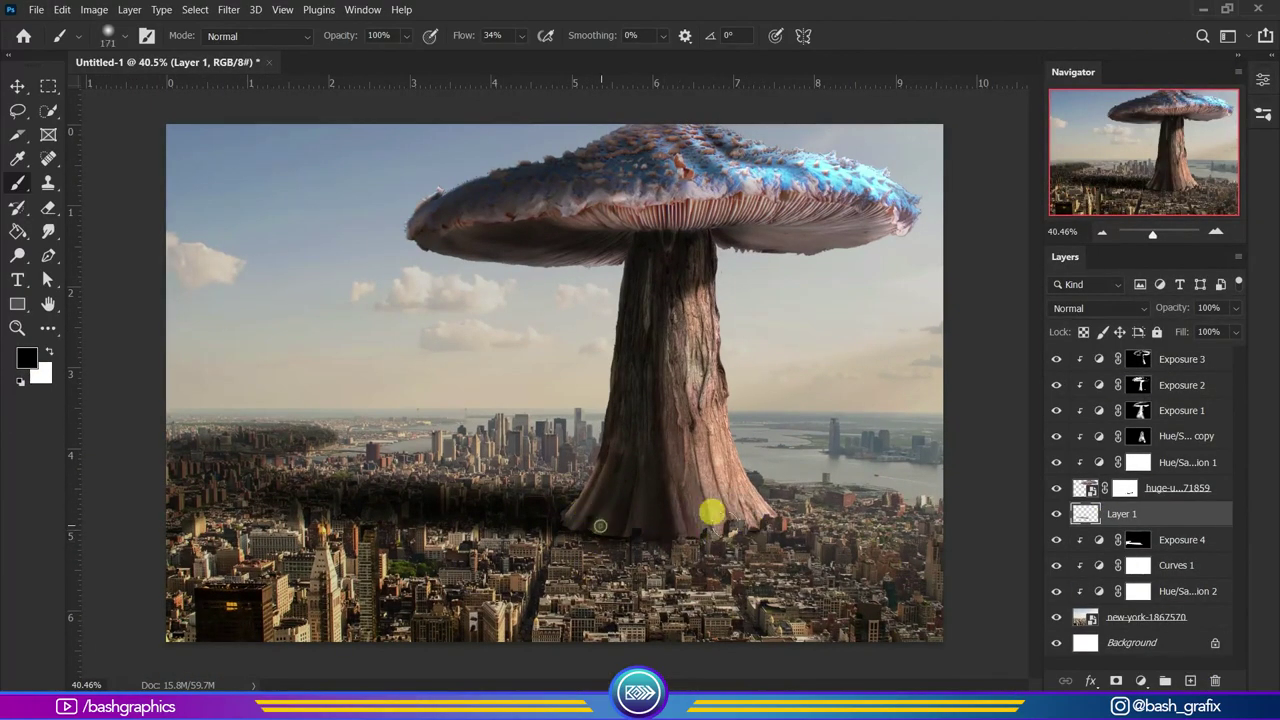
scroll(600, 526, up, 5)
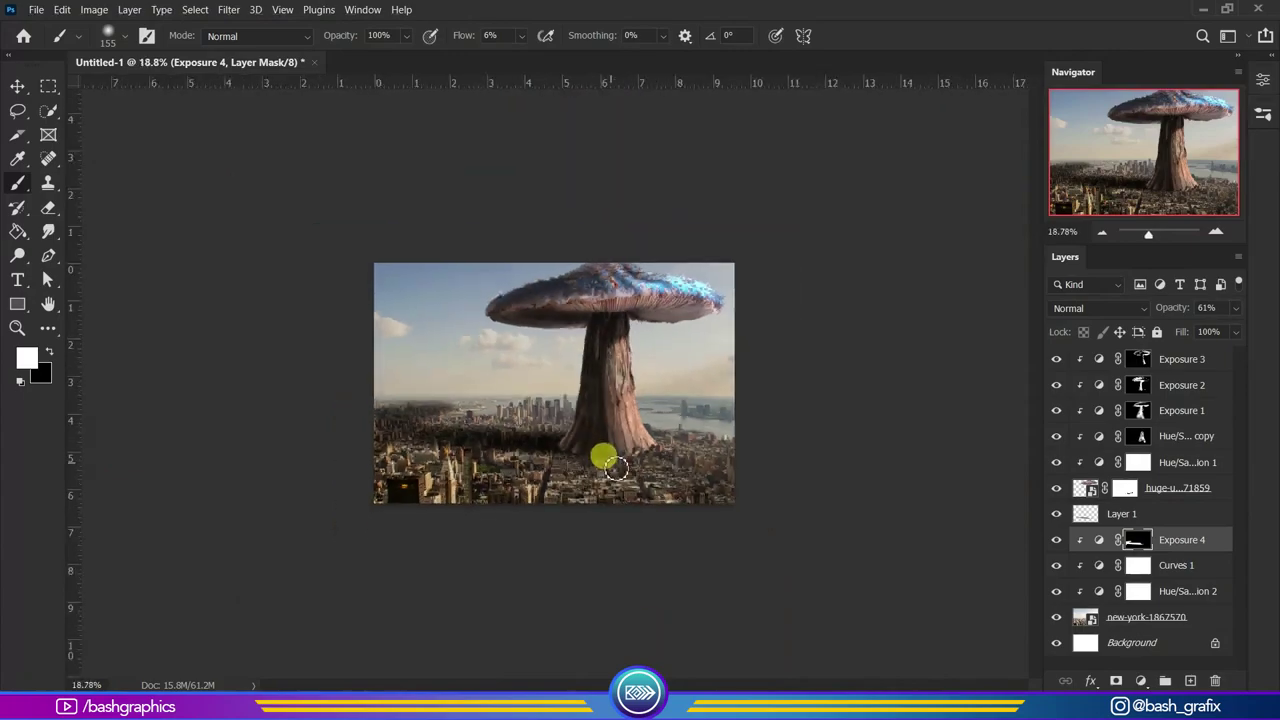
Reshape Curves 1's midtone and upper points and set its opacity.
drag(1133, 275, 1134, 255)
click(1178, 205)
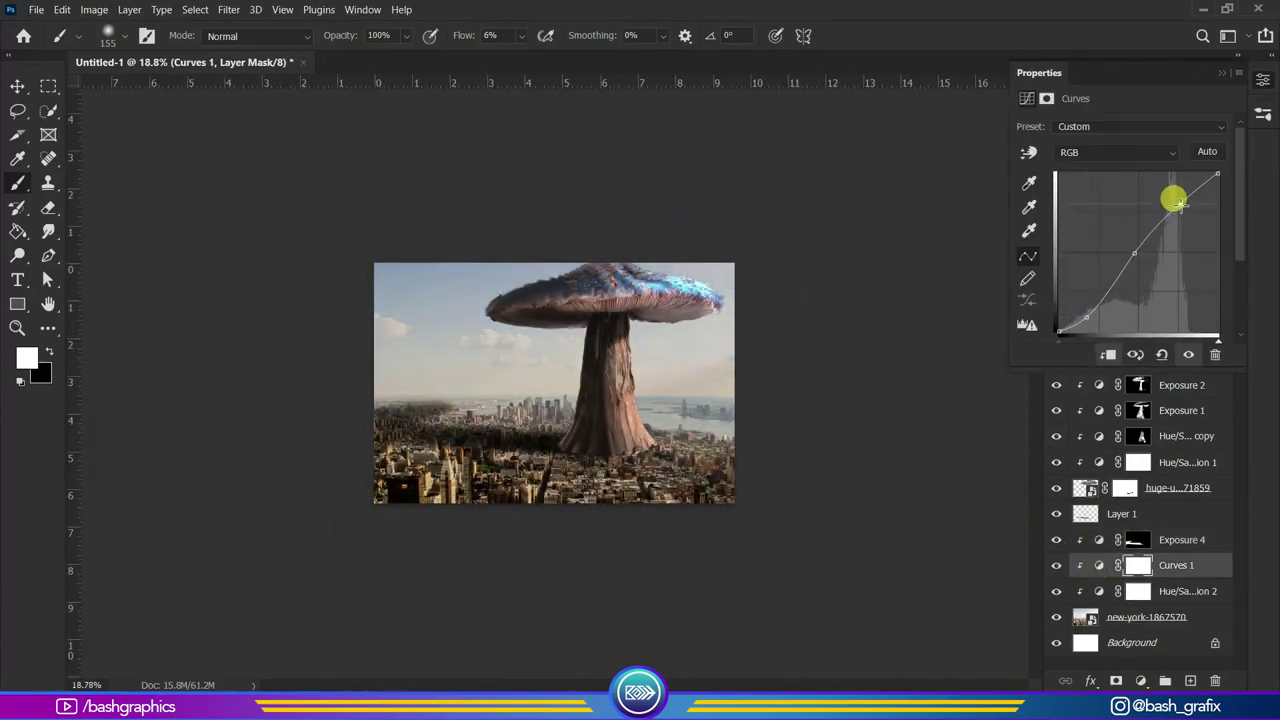
drag(1178, 204, 1131, 251)
scroll(580, 489, up, 3)
click(1157, 313)
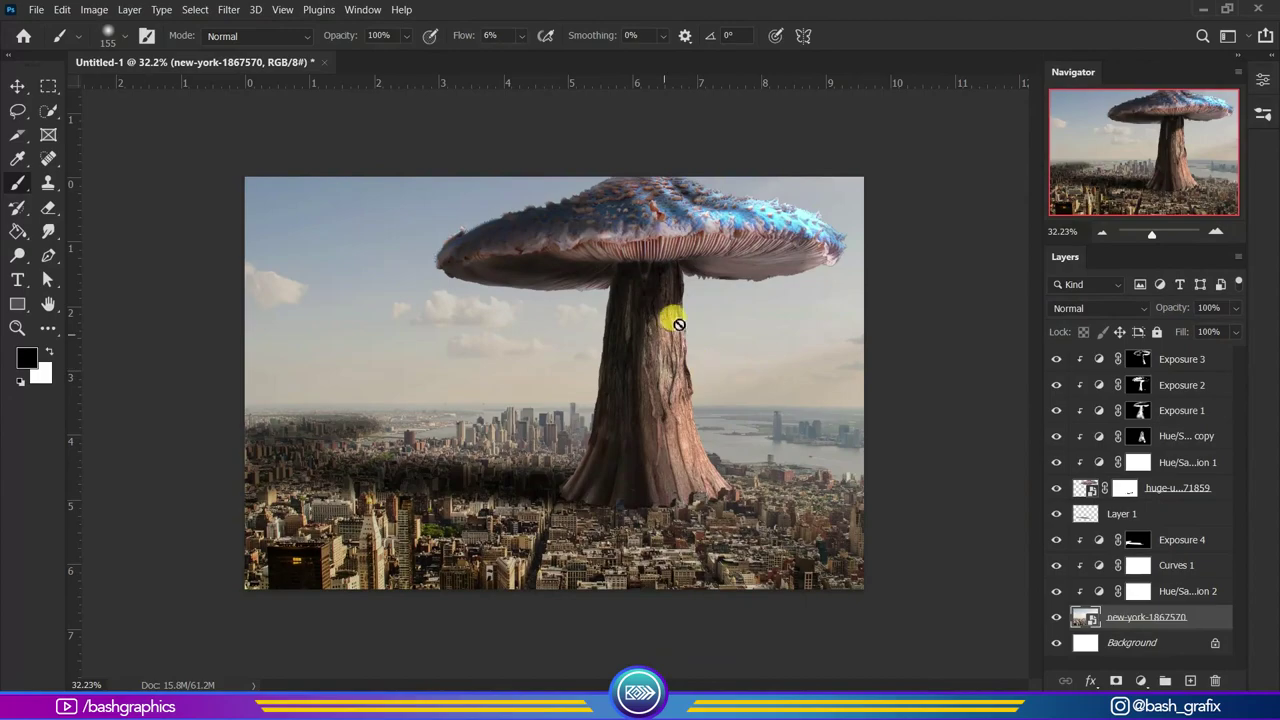
click(229, 9)
Apply a Tilt-Shift blur to the city with the sharp focus band moved lower.
click(500, 300)
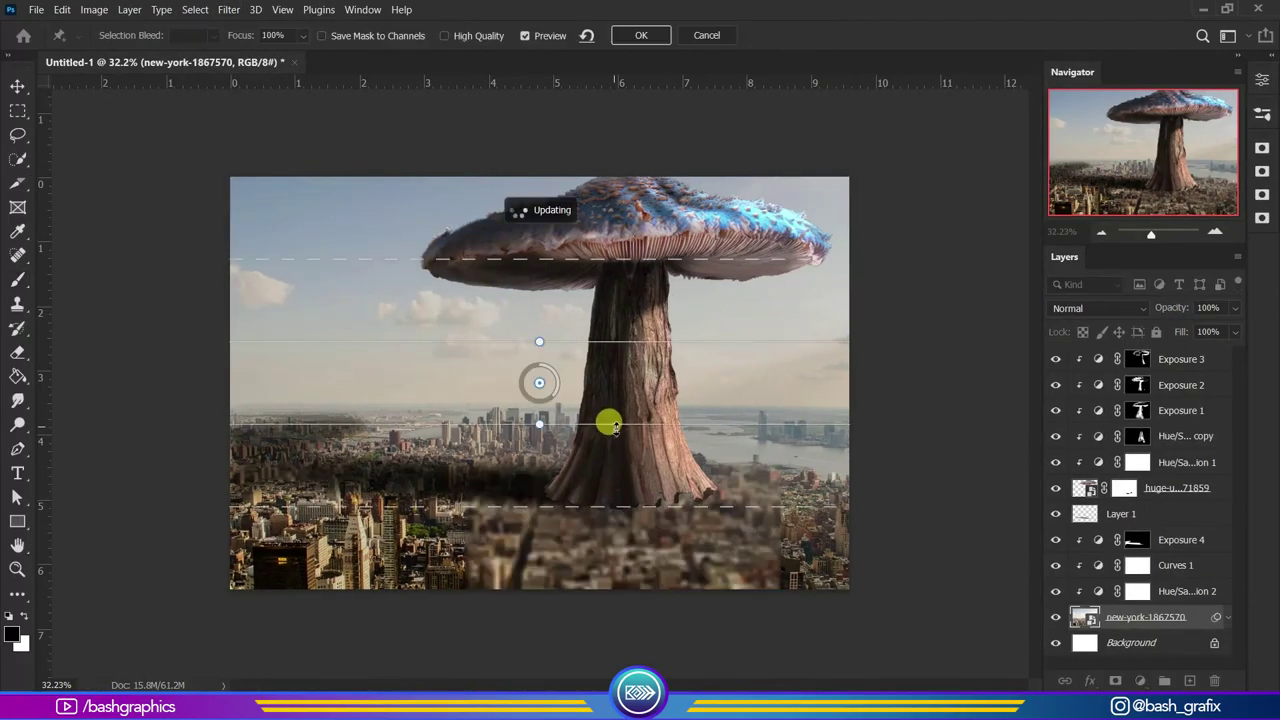
mouse_move(539, 382)
mouse_down()
mouse_move(534, 482)
mouse_move(553, 494)
mouse_up()
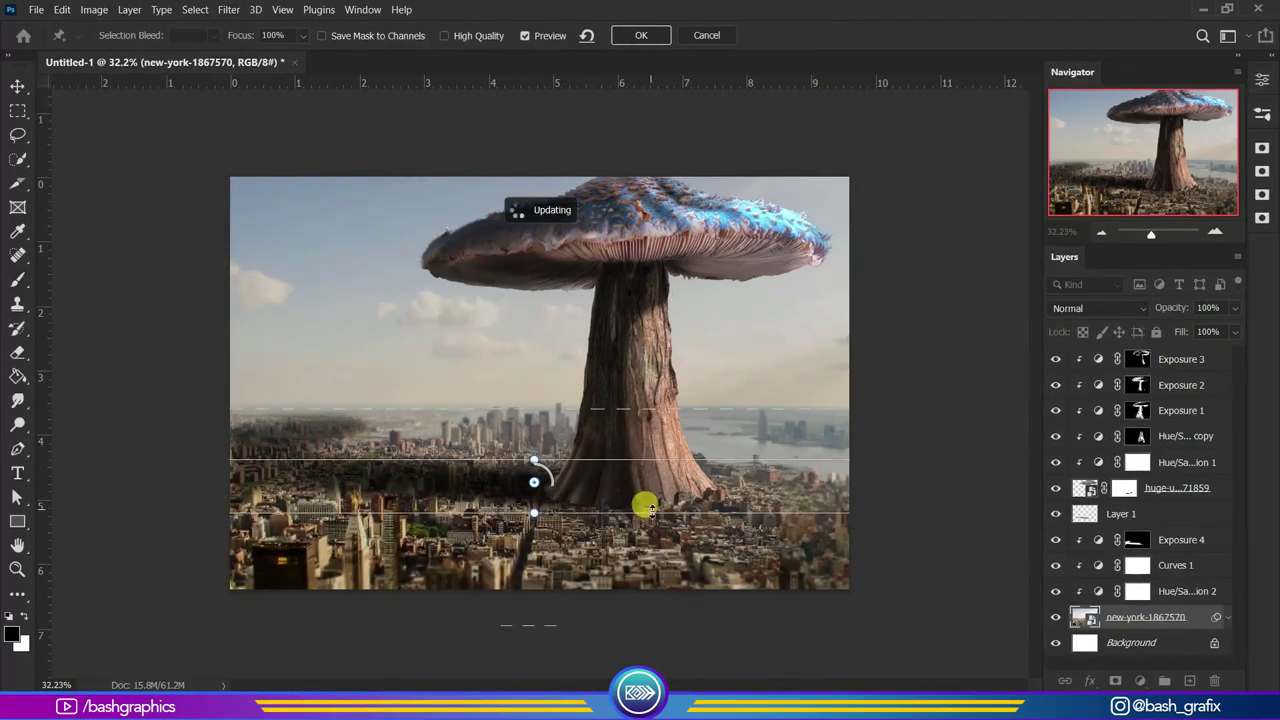
click(630, 35)
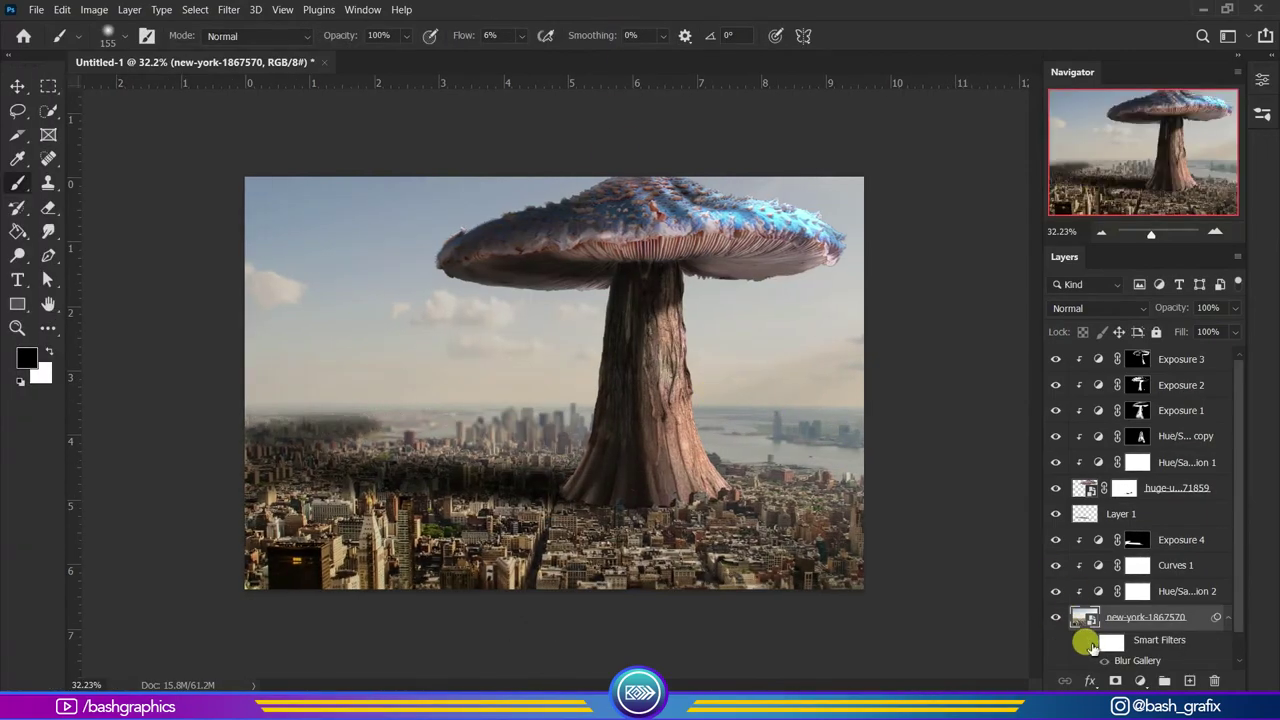
Add a clipped Levels adjustment that brightens the city's midtones.
drag(1218, 252, 1131, 251)
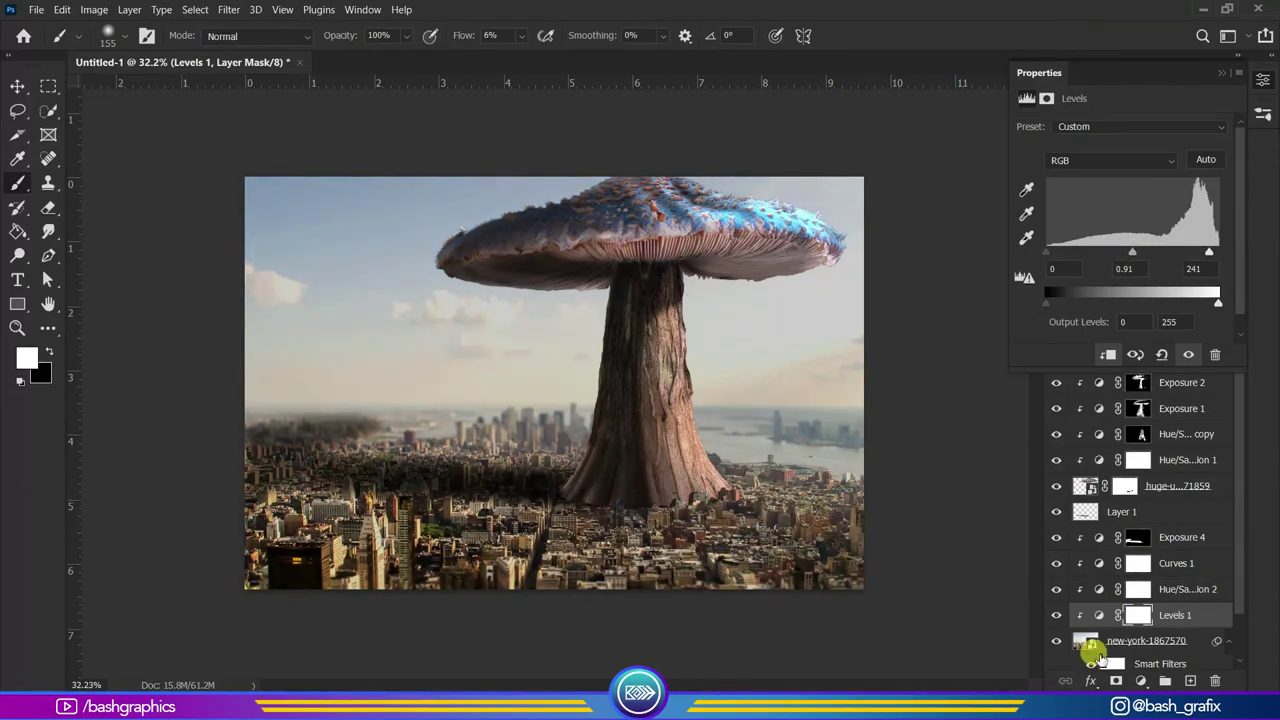
click(1085, 641)
scroll(1237, 491, up, 2)
Duplicate the mushroom layer and scale the copy down into a small distant mushroom at right.
click(1230, 488)
key(ctrl+j)
key(ctrl+t)
mouse_move(846, 180)
mouse_down()
mouse_move(891, 297)
mouse_move(860, 395)
mouse_move(823, 420)
mouse_up()
key(Return)
Add Hue/Saturation, Brightness/Contrast and Levels (raised output black) to fade the distant mushroom.
click(1141, 680)
click(1182, 517)
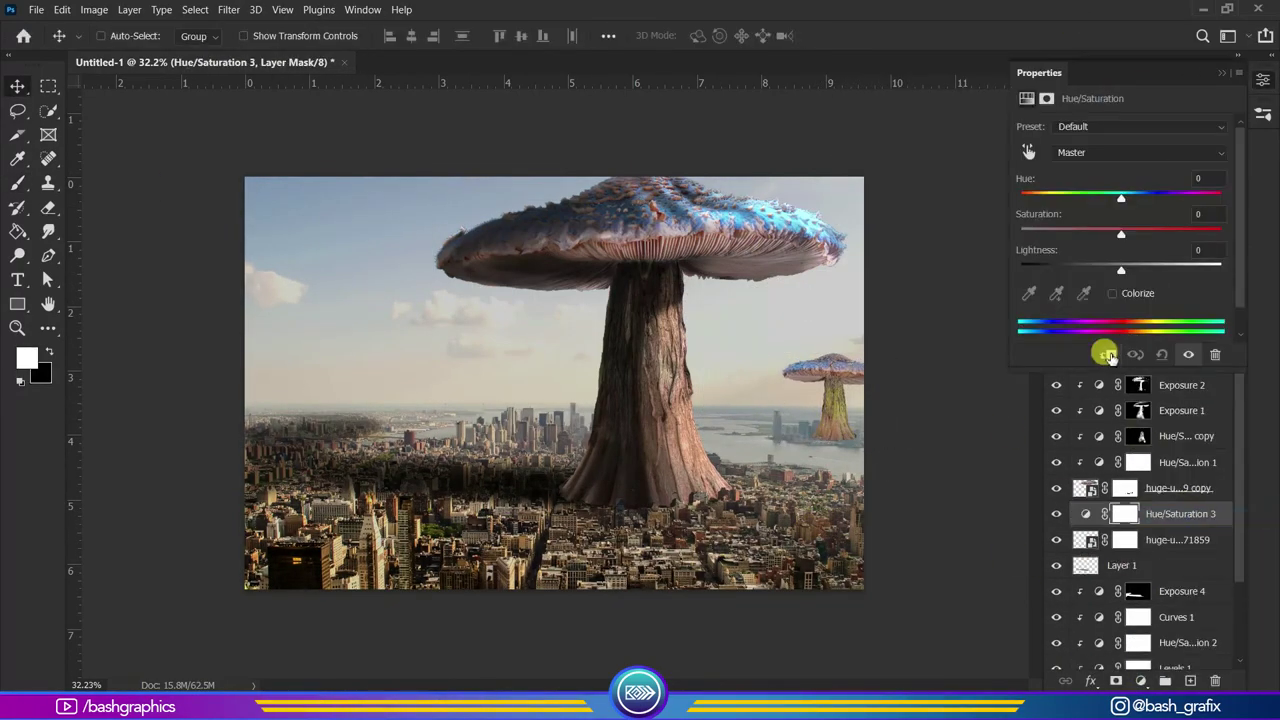
click(1141, 680)
click(1184, 440)
click(1141, 680)
click(1160, 451)
drag(1047, 301, 1070, 305)
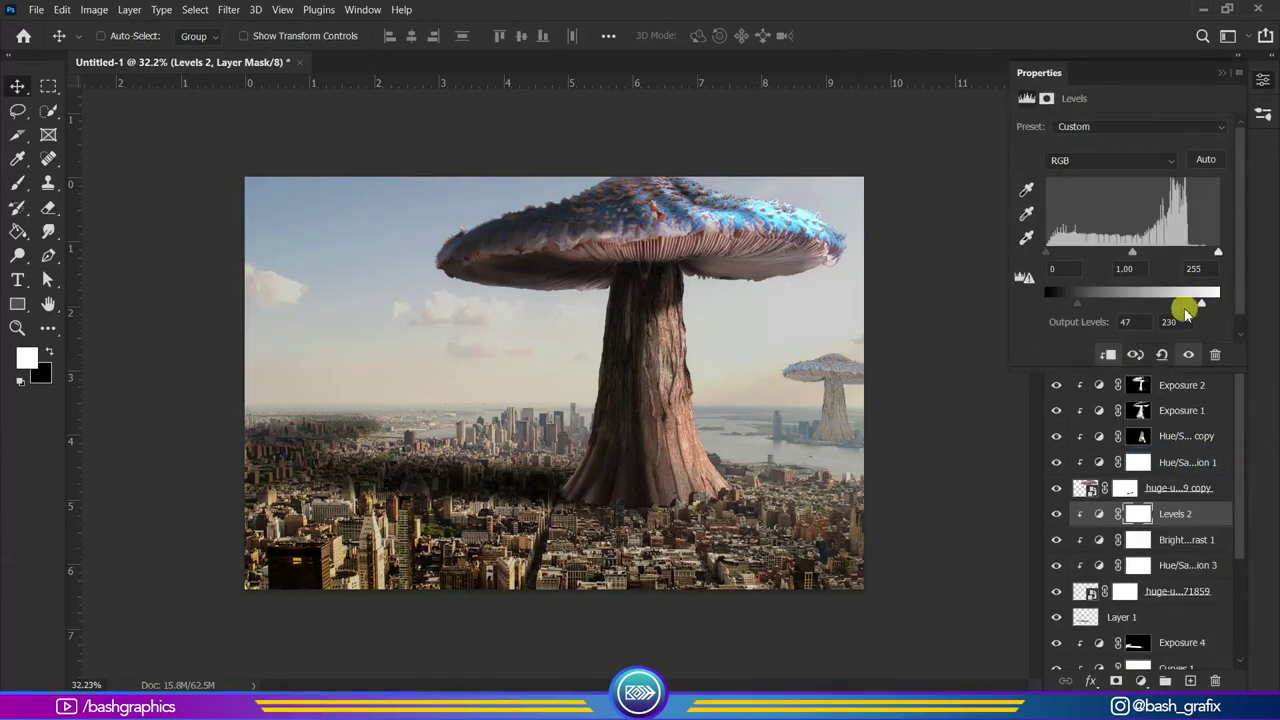
Paint soft grey haze over the distant mushroom on a new empty layer.
key(ctrl+shift+alt+n)
key(b)
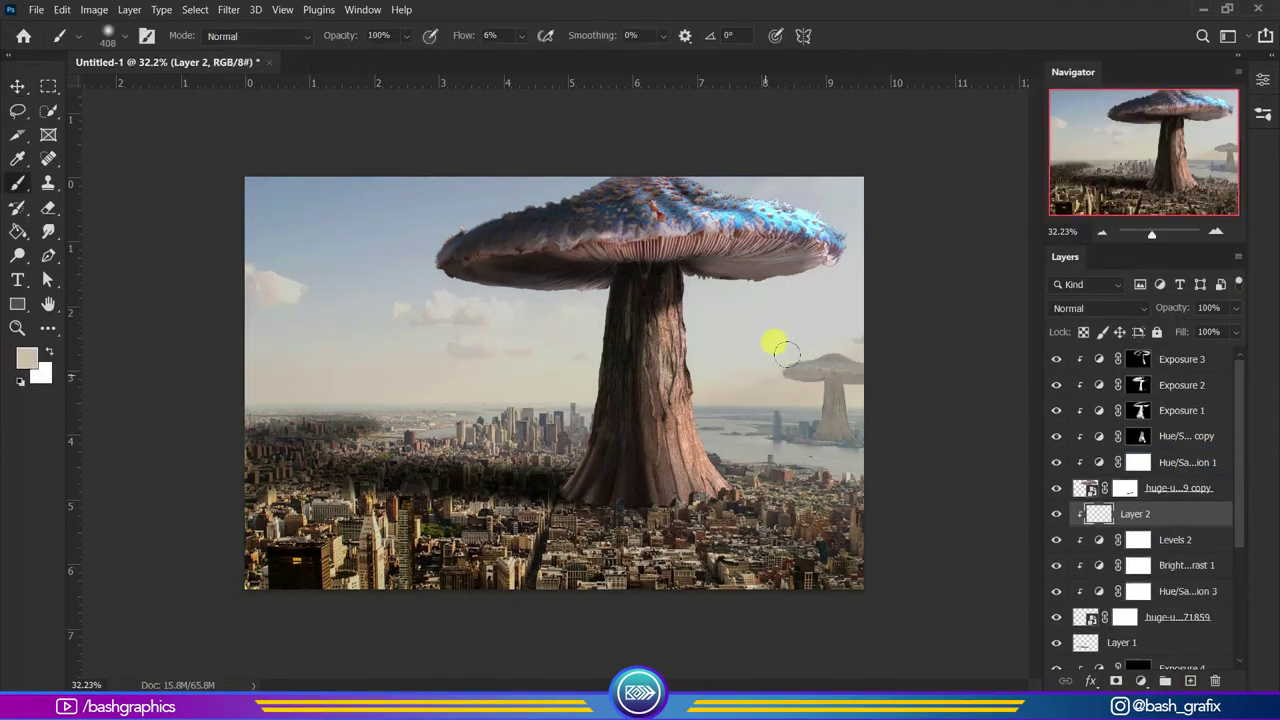
key(ctrl+z)
key(ctrl+shift+alt+n)
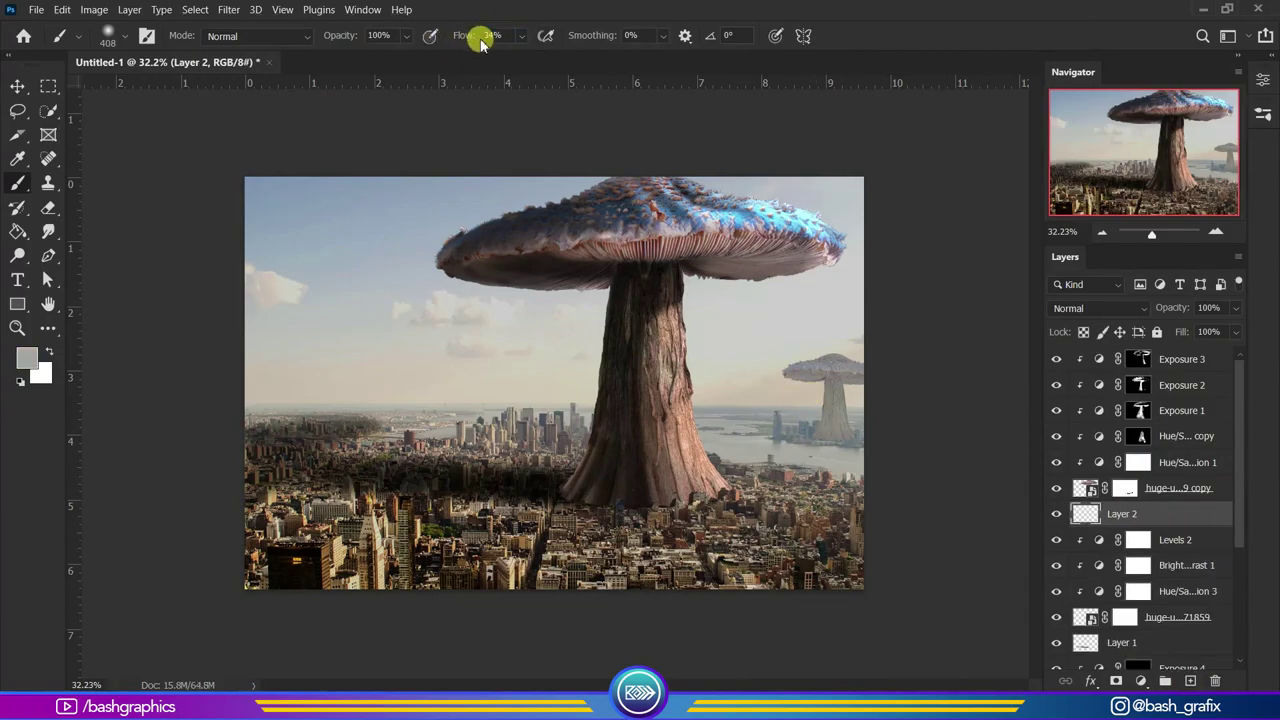
drag(803, 336, 531, 460)
Apply a Gaussian Blur to the distant mushroom layer.
click(1170, 617)
click(229, 9)
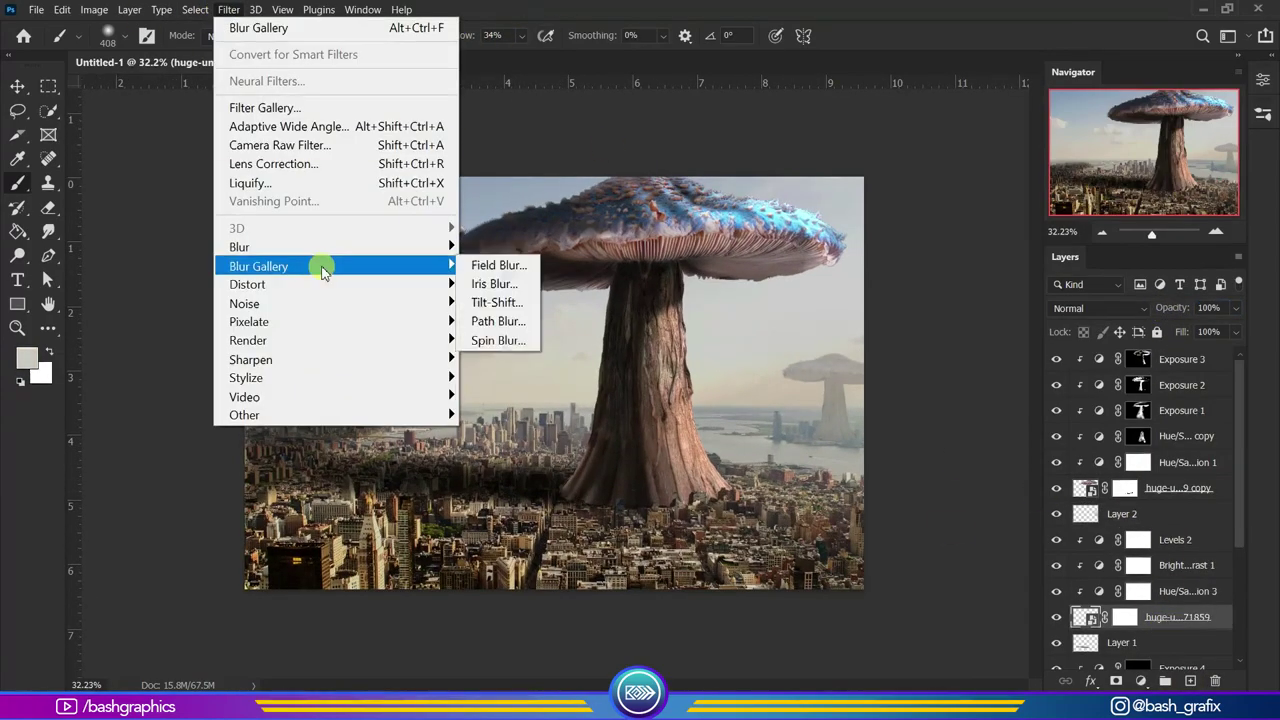
click(480, 326)
key(Return)
click(1124, 565)
key(b)
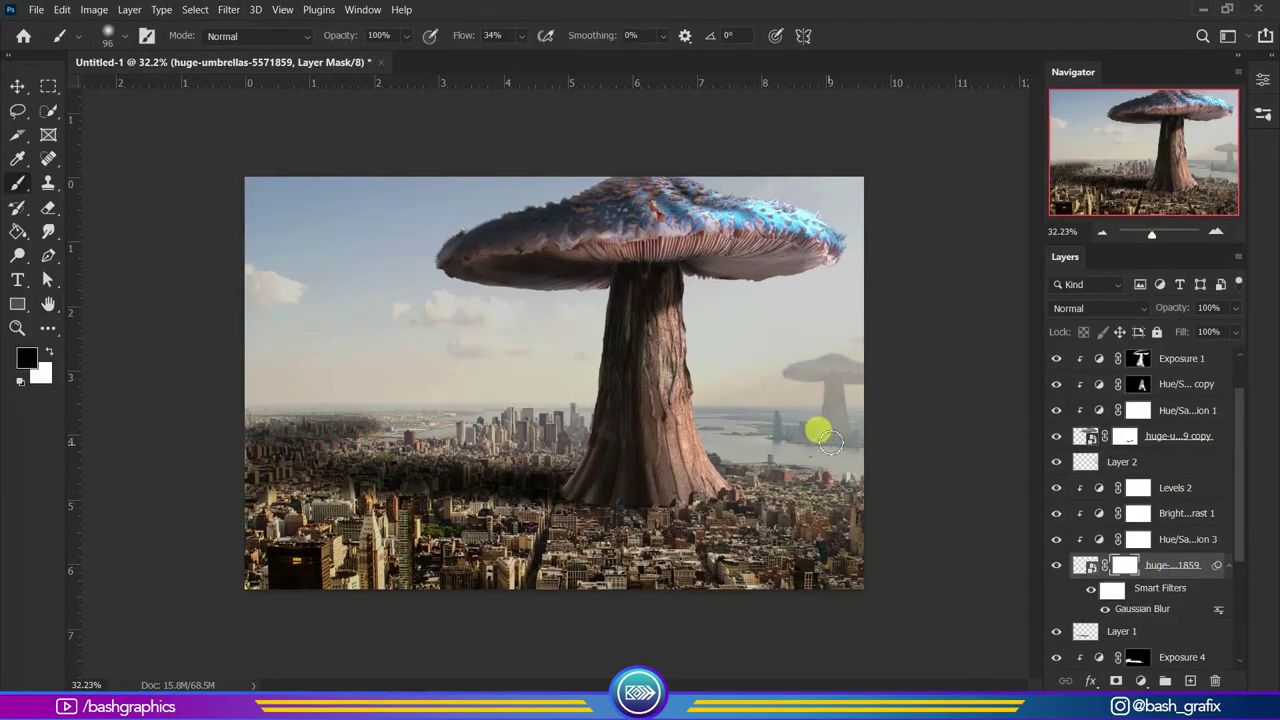
scroll(790, 435, up, 3)
key(x)
scroll(774, 474, down, 3)
scroll(694, 486, down, 2)
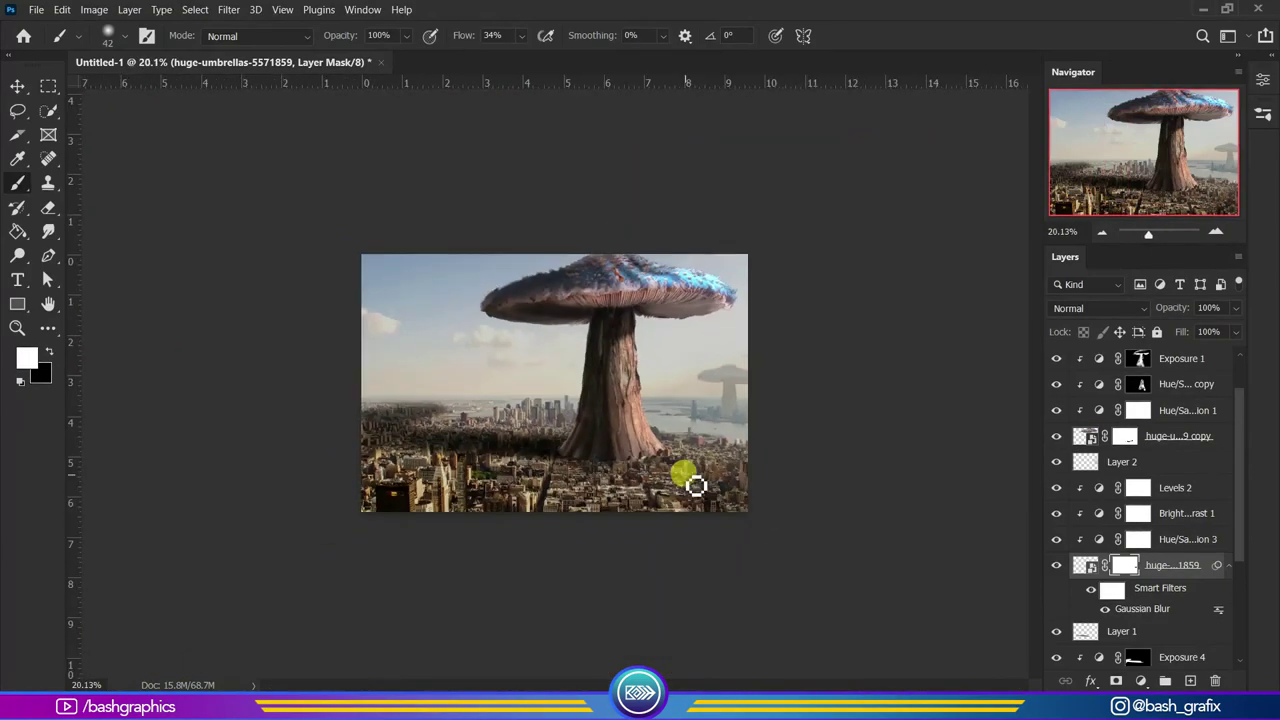
scroll(1145, 470, up, 1)
Create a new empty layer above the top exposure layer and pick a cyan paint colour.
click(1180, 359)
click(1190, 681)
scroll(554, 385, up, 3)
scroll(849, 300, up, 3)
alt+click(849, 206)
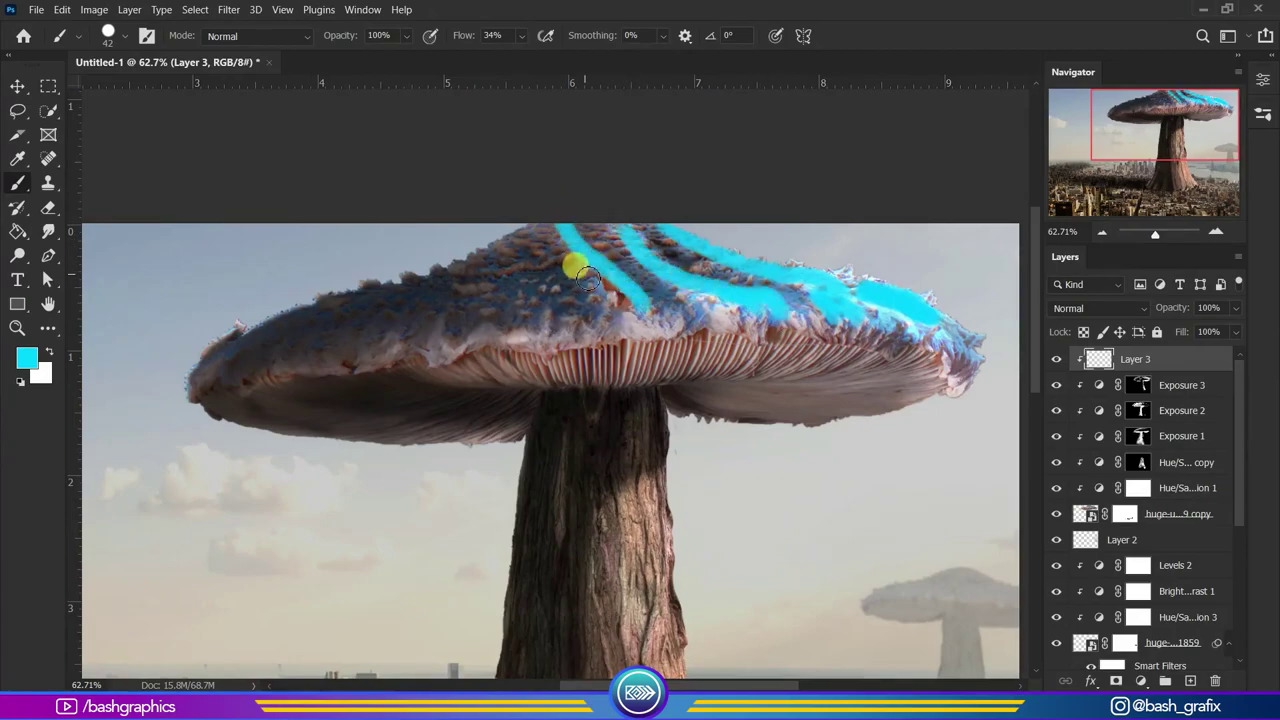
Set Blend If sliders on the cyan layer so it disappears over dark tones.
scroll(588, 278, down, 2)
double_click(1166, 359)
drag(120, 505, 136, 508)
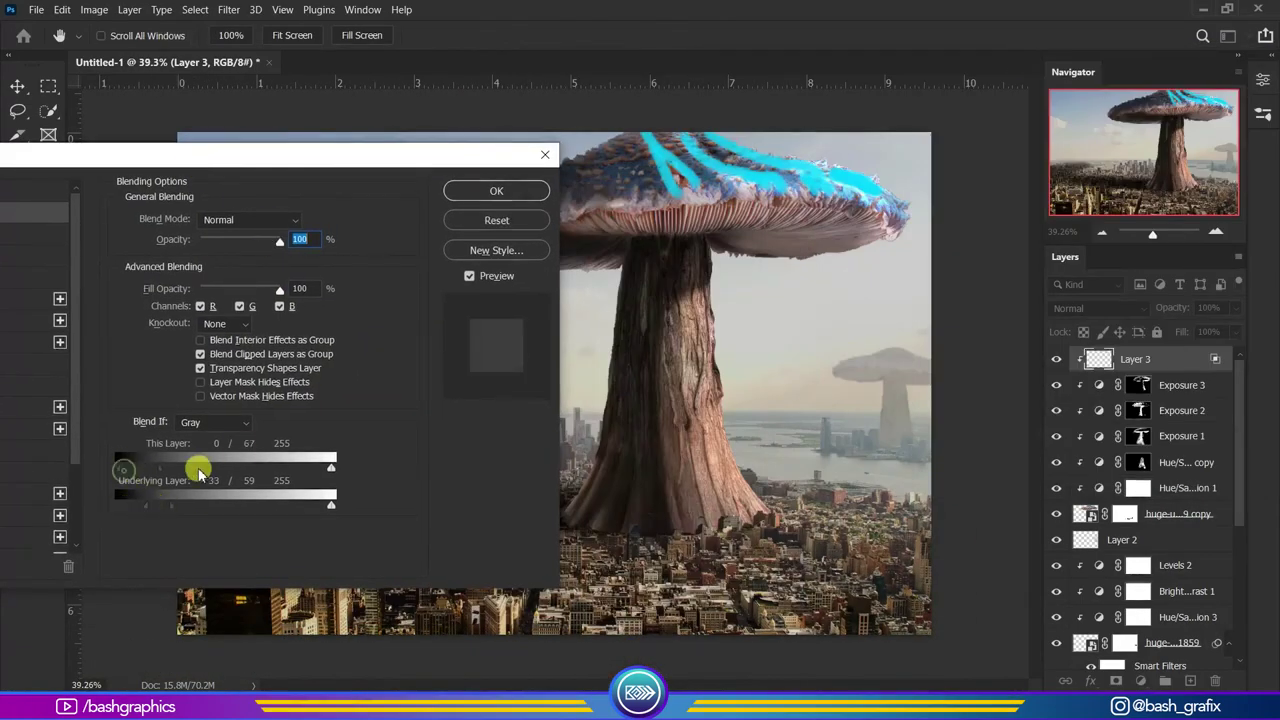
drag(199, 471, 244, 471)
key(Return)
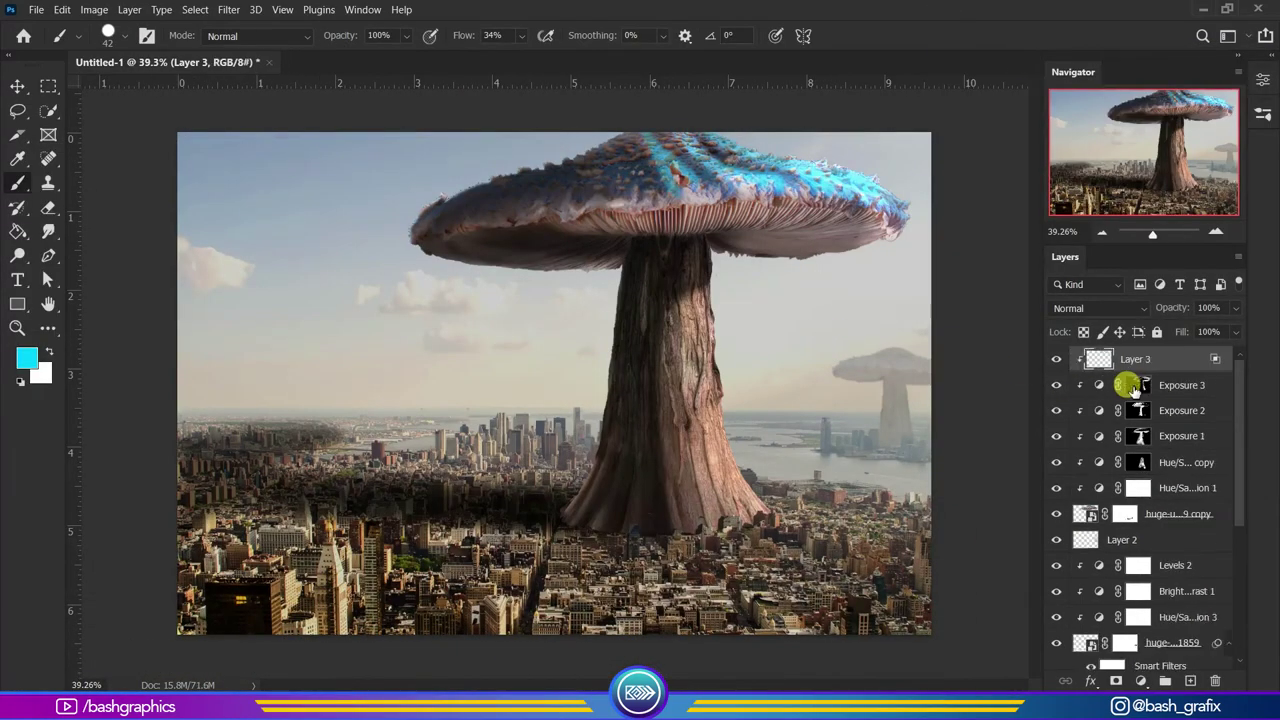
Set Layer 3 to Linear Dodge (Add) with This Layer Blend If split at 112/170.
click(1100, 308)
click(1090, 406)
double_click(1166, 359)
drag(300, 154, 150, 148)
drag(170, 458, 218, 460)
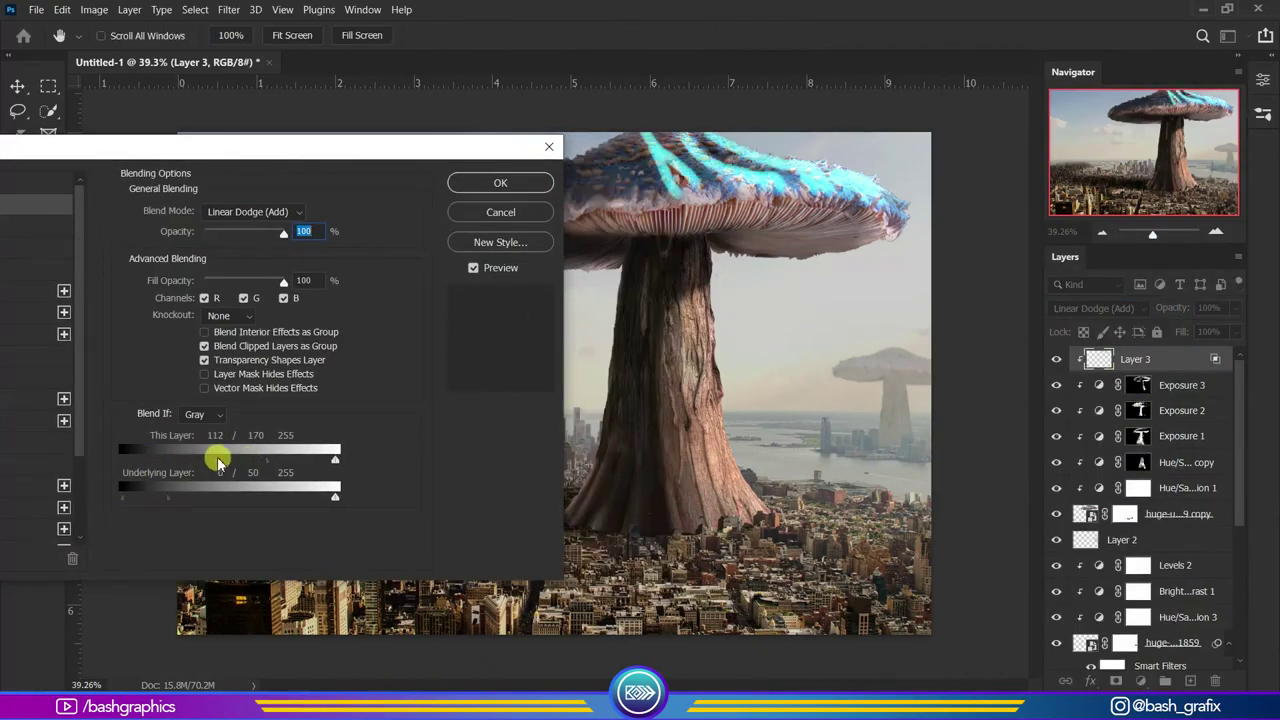
key(Return)
Touch up the cyan glow with eraser and soft brush, then reopen the Gaussian Blur settings.
key(e)
key(b)
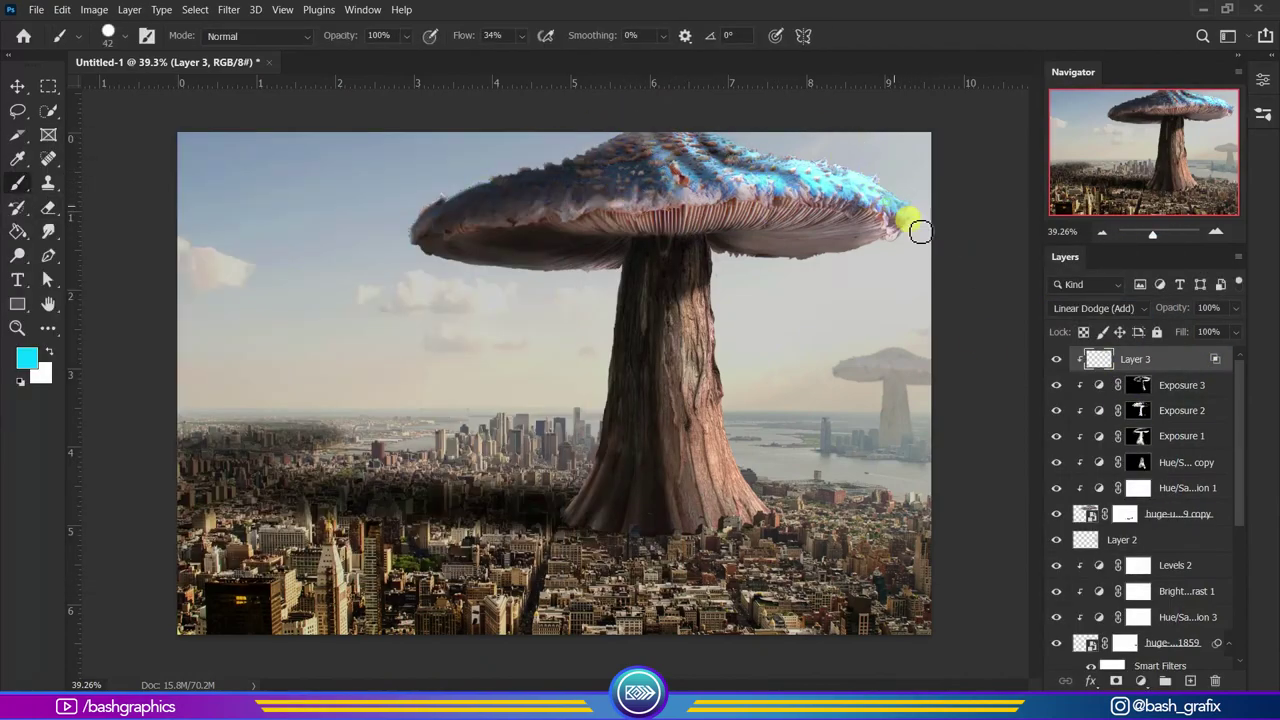
scroll(663, 200, down, 1)
scroll(700, 234, up, 3)
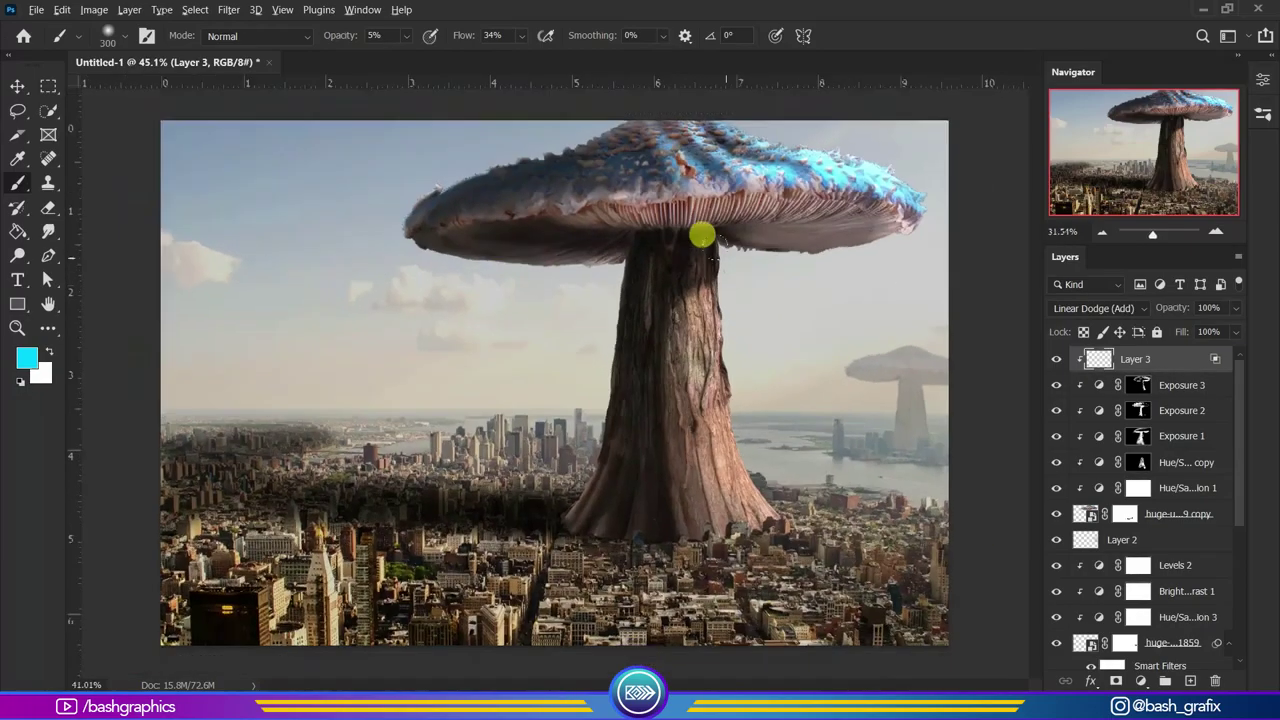
scroll(920, 430, up, 3)
scroll(1129, 560, down, 1)
double_click(1142, 634)
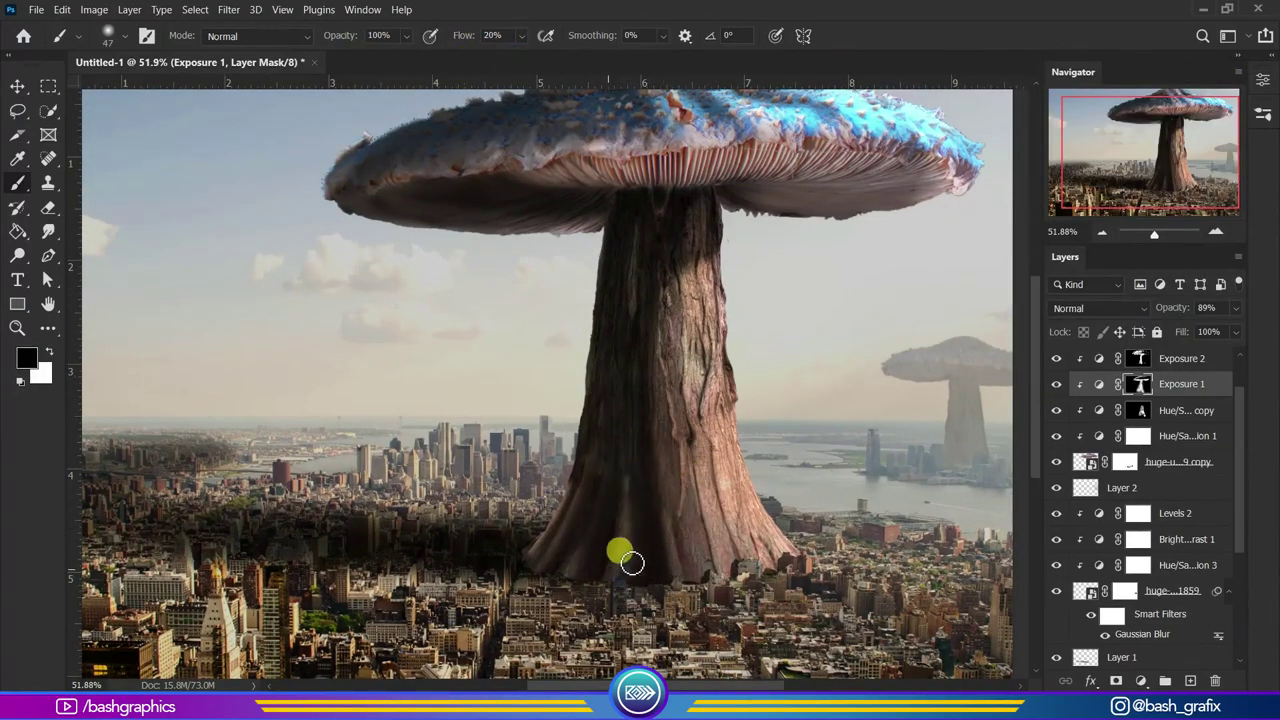
Set the exposure copy's blend mode to Darken at 100% opacity.
scroll(632, 563, up, 1)
key(x)
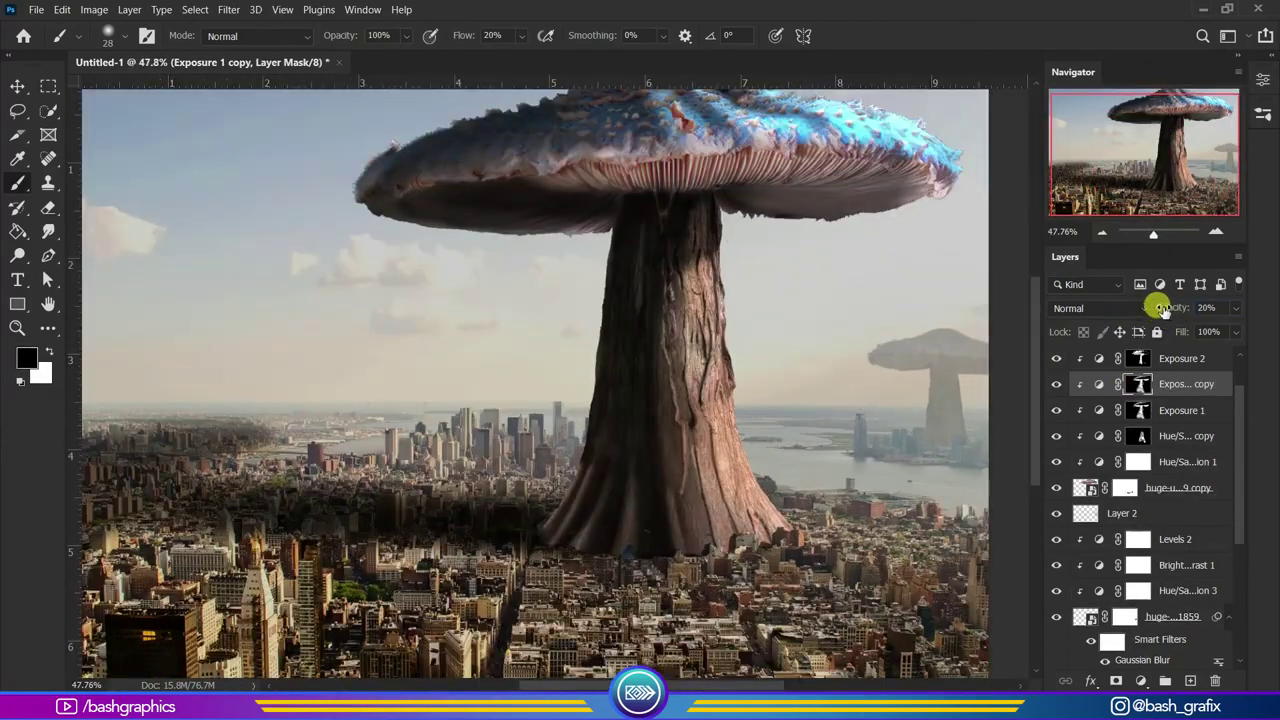
click(1100, 308)
click(1100, 278)
drag(1172, 308, 1190, 308)
text(100)
Invert the copy's mask and paint white along the trunk's lower edge under the cap.
key(ctrl+i)
key(x)
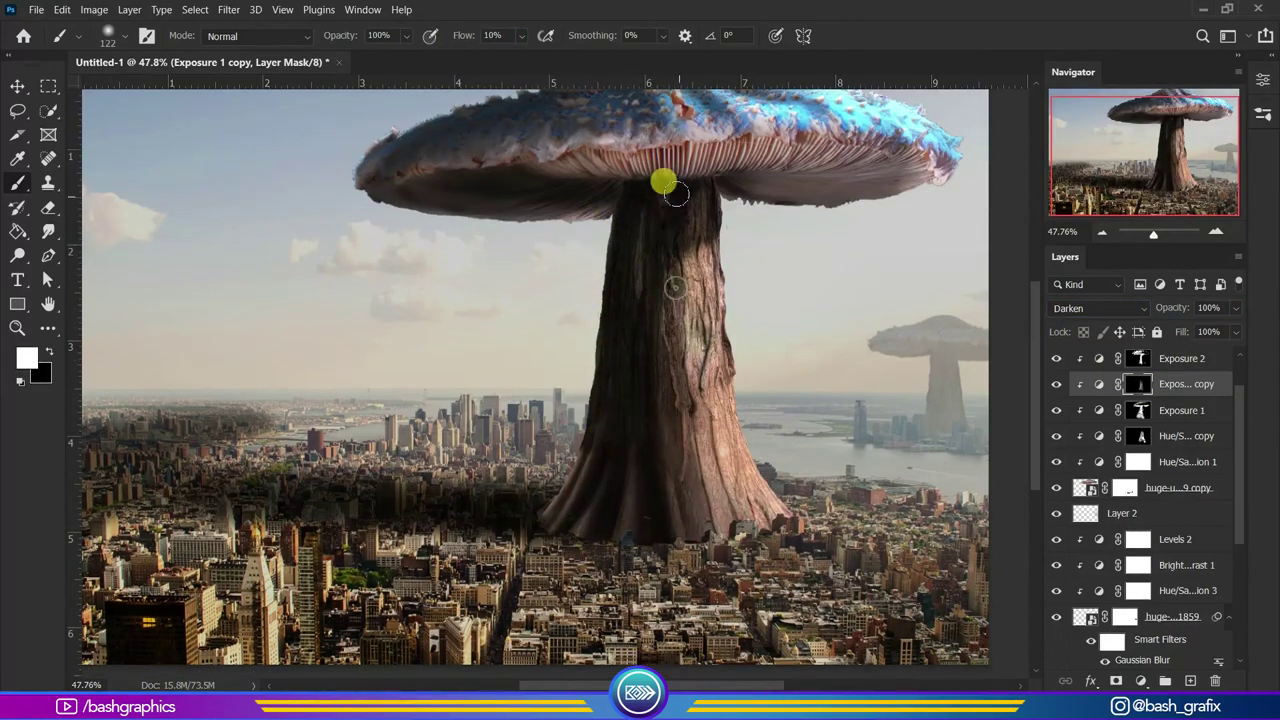
scroll(665, 183, up, 2)
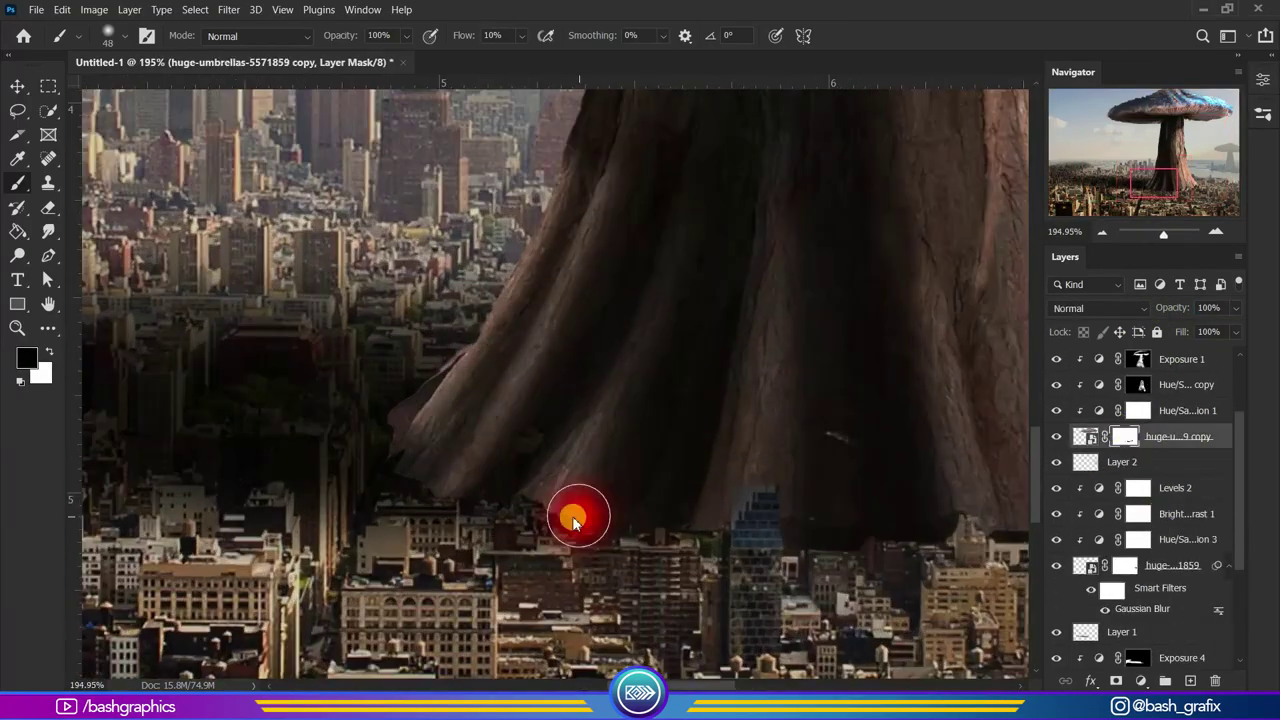
drag(573, 522, 490, 425)
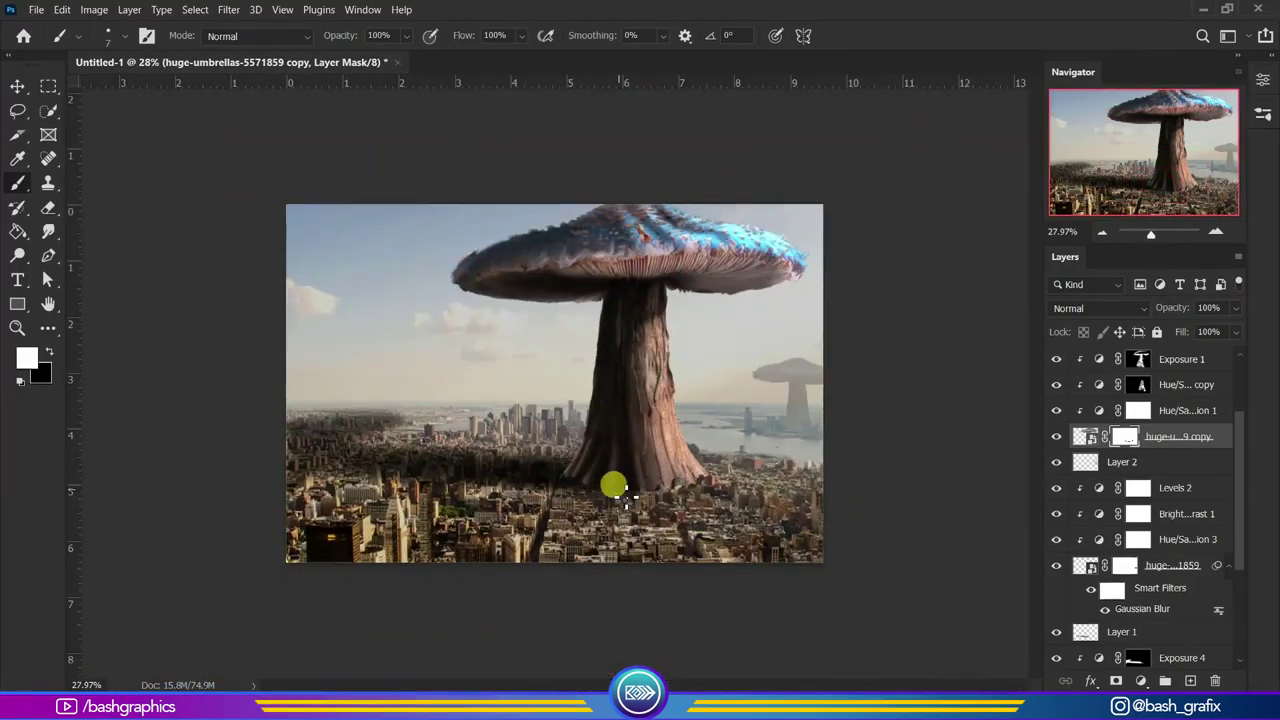
Group the big mushroom's layers, including Hue/Saturation 2, into a group called Big Mushroom.
double_click(1099, 540)
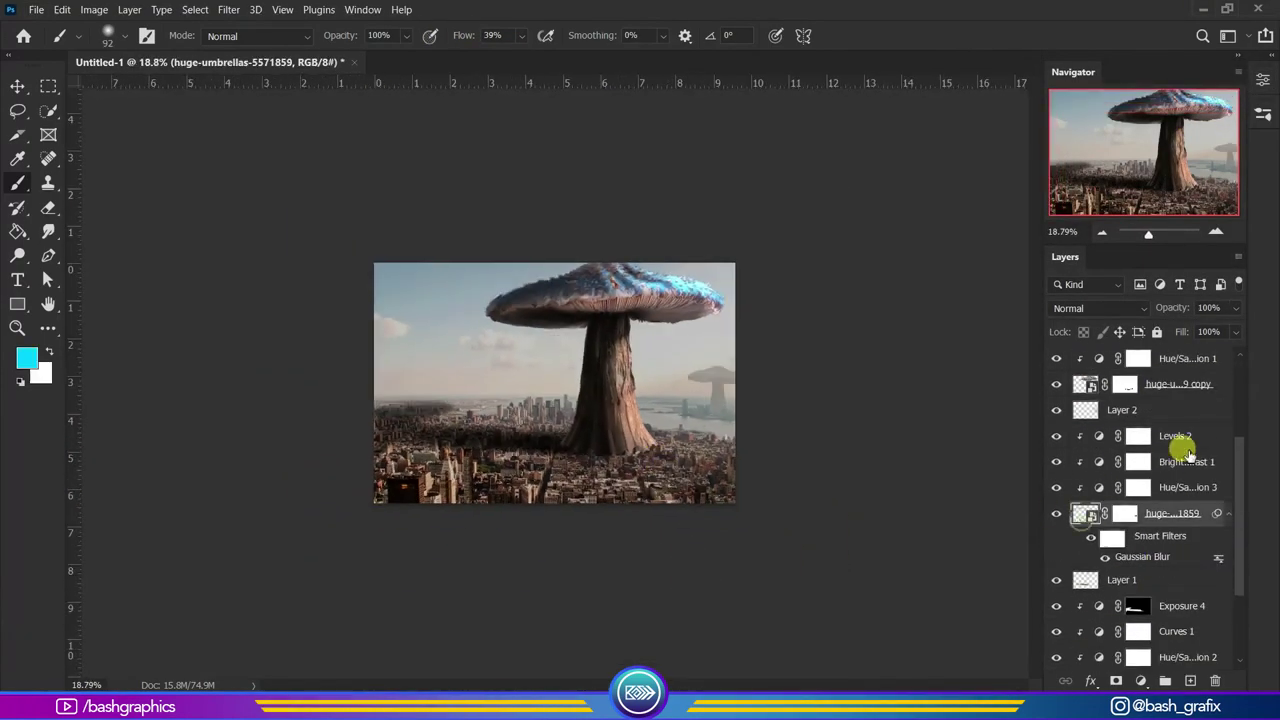
key(ctrl+g)
click(1075, 356)
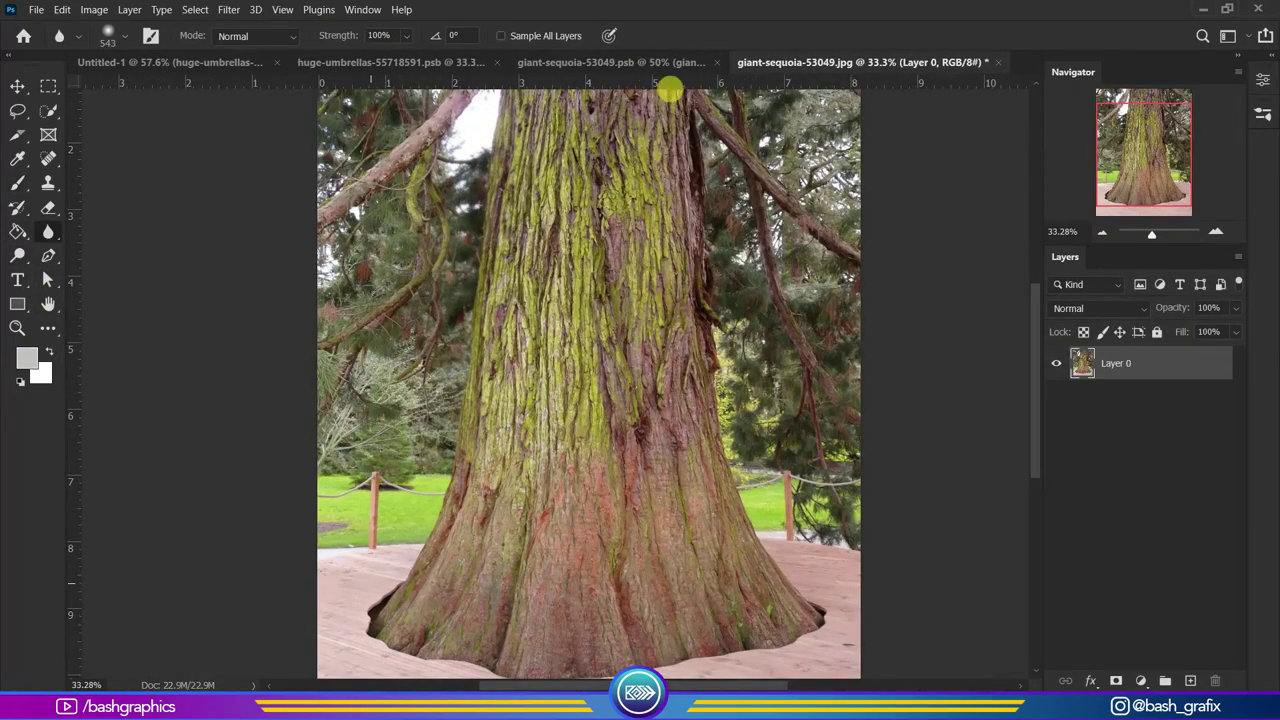
Add a Curves adjustment and Smart Sharpen to the mushroom cap inside its smart object.
click(998, 62)
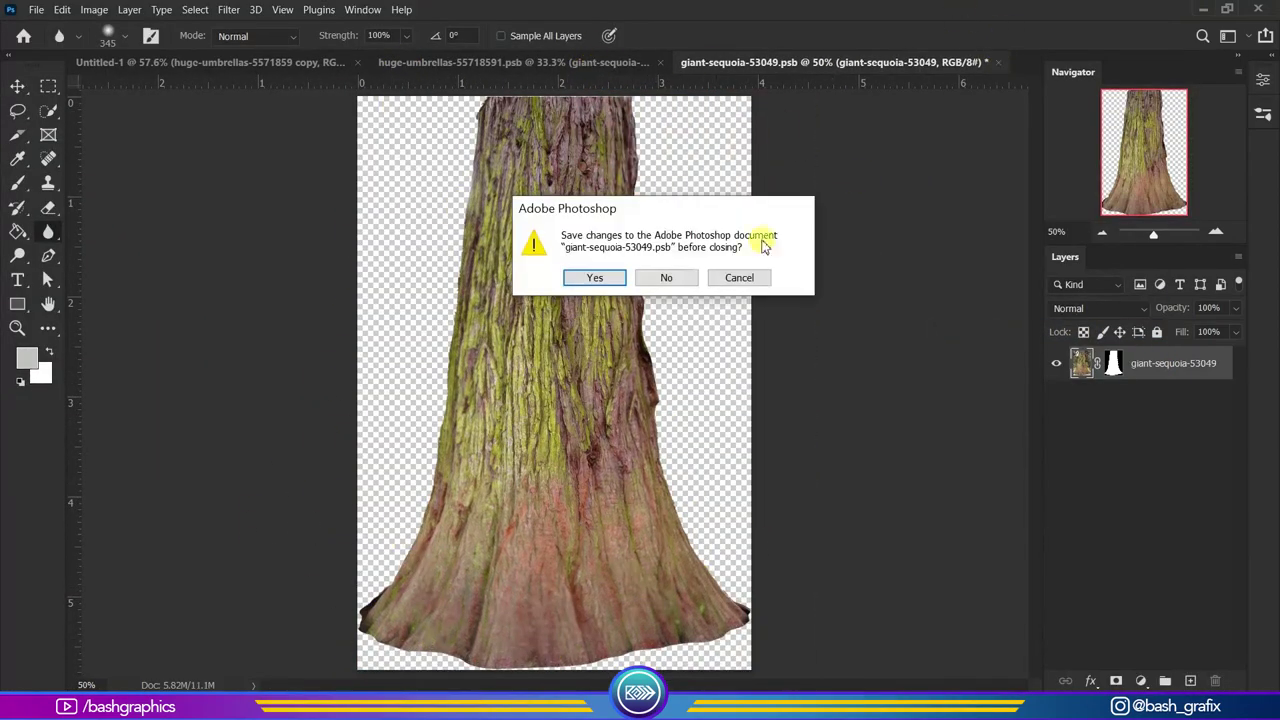
key(b)
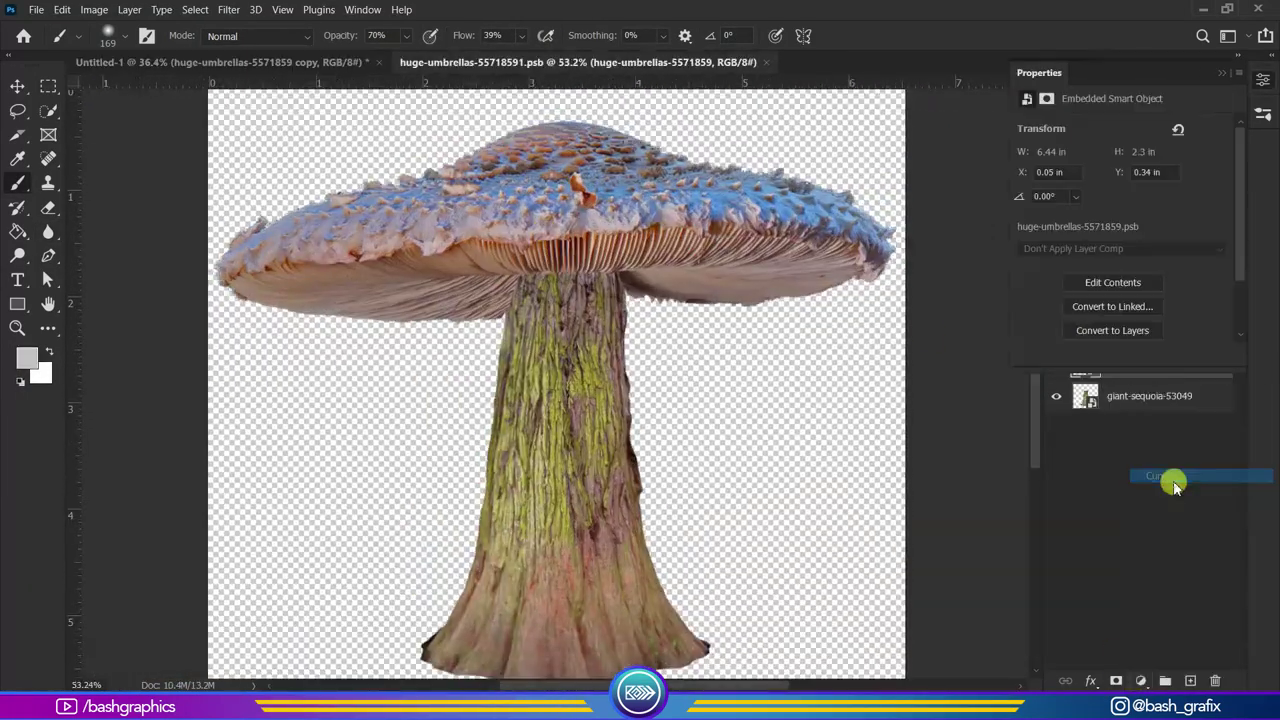
click(1173, 478)
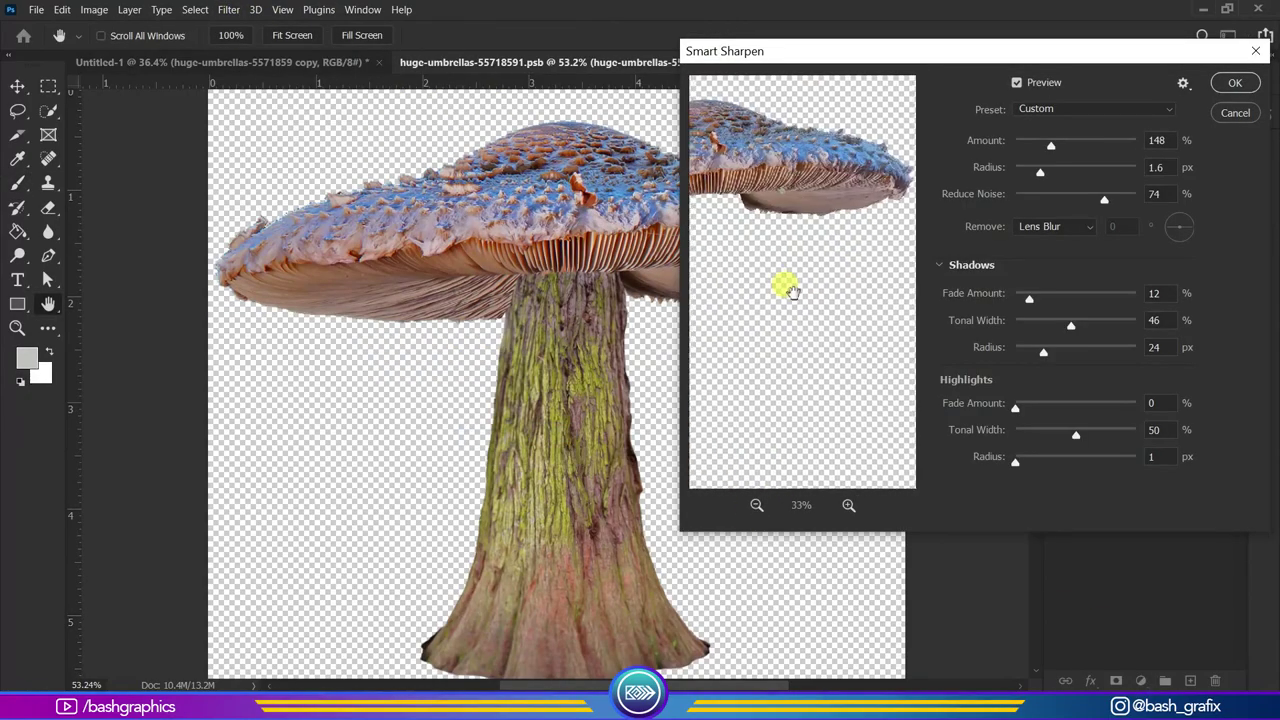
key(ctrl+plus)
key(ctrl+plus)
key(ctrl+plus)
key(ctrl+plus)
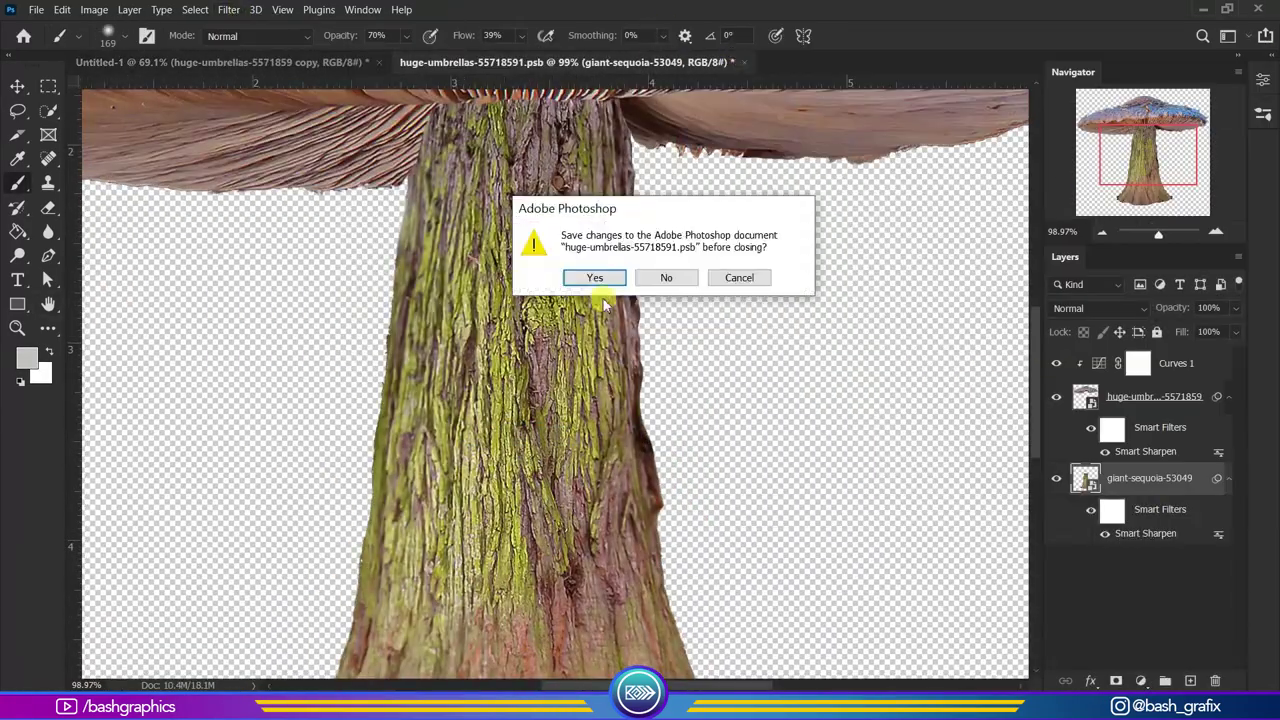
click(596, 279)
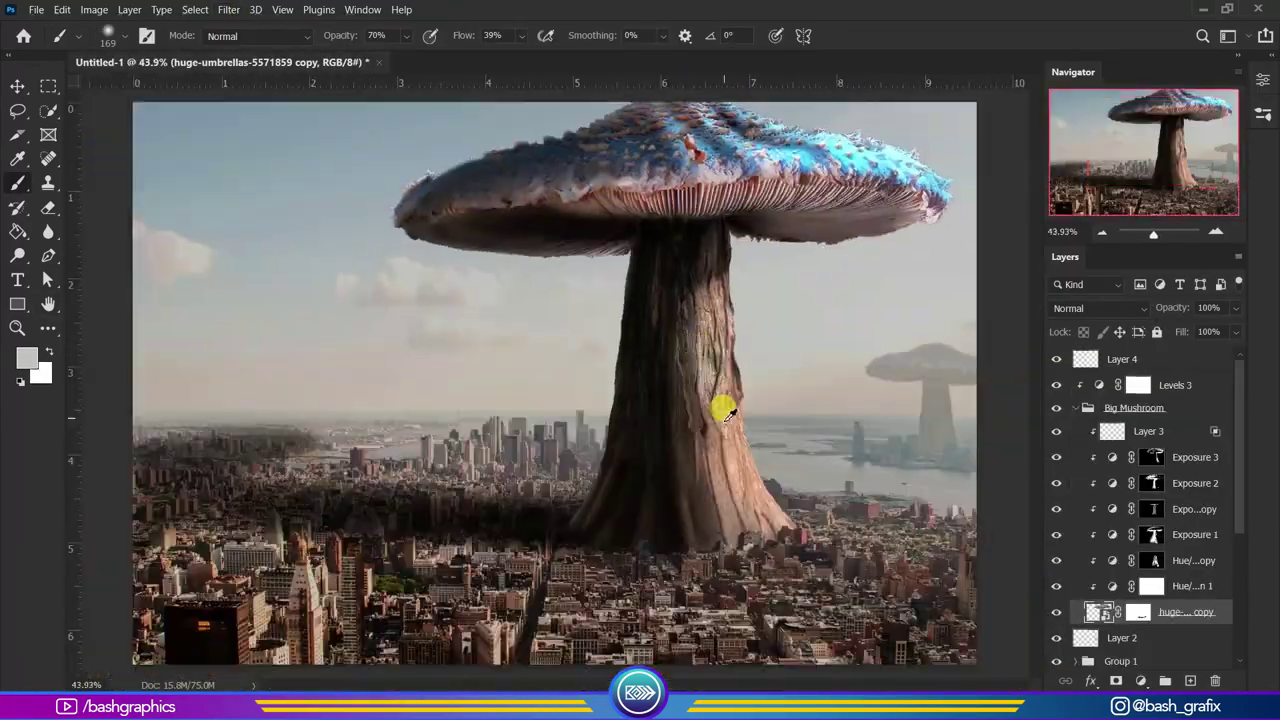
Reopen the mushroom smart object and the sequoia trunk smart object nested inside it.
scroll(723, 408, up, 2)
scroll(686, 443, up, 2)
scroll(700, 491, up, 2)
scroll(708, 440, down, 1)
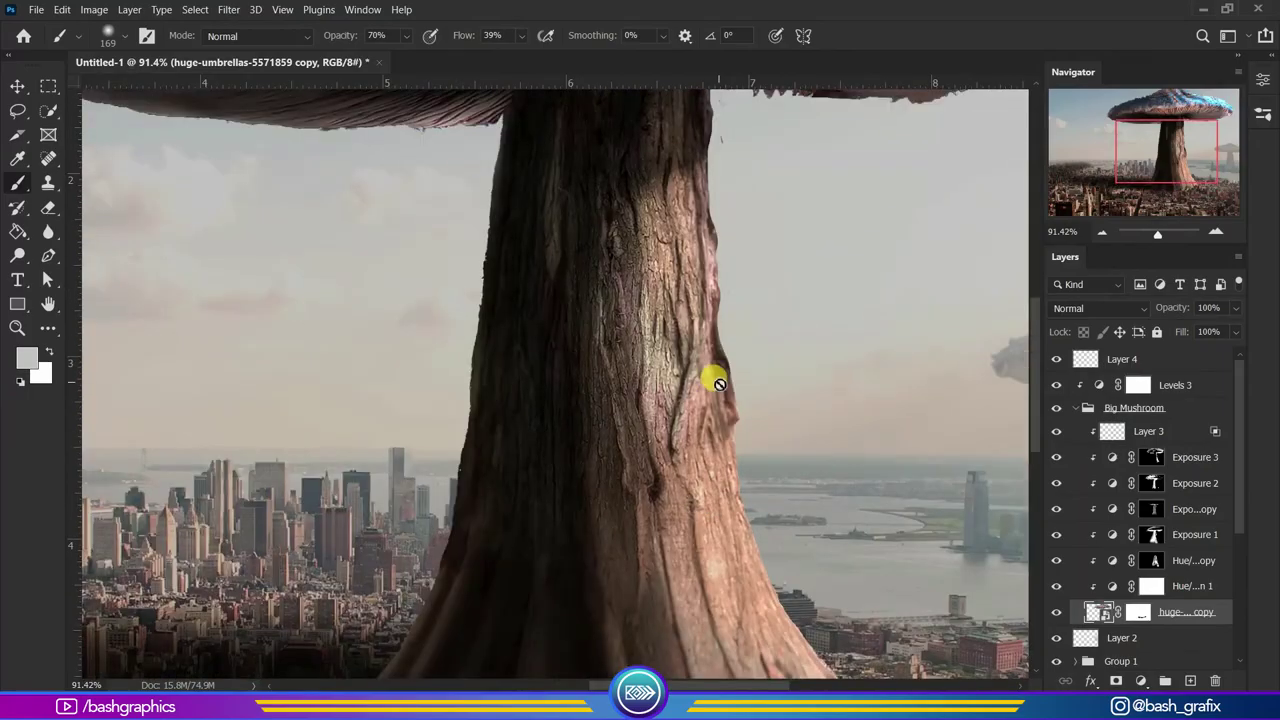
scroll(700, 390, down, 2)
scroll(694, 400, down, 2)
scroll(740, 400, down, 1)
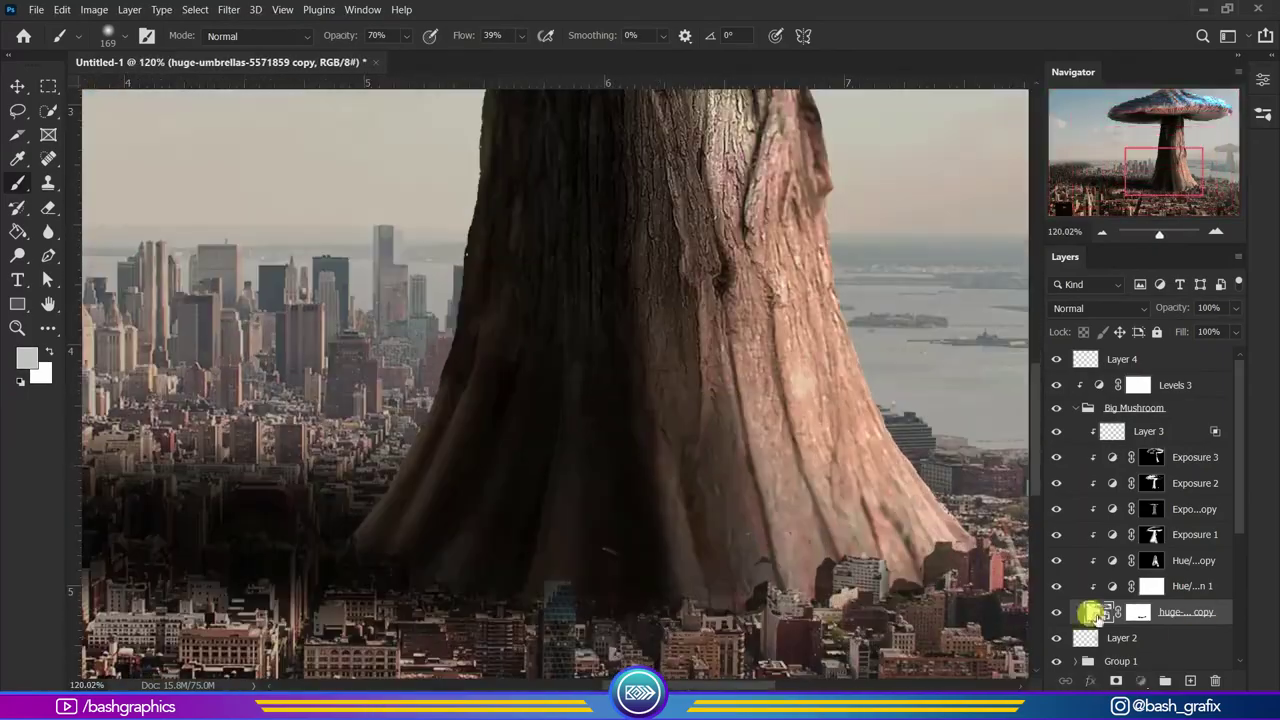
double_click(1096, 611)
double_click(1072, 477)
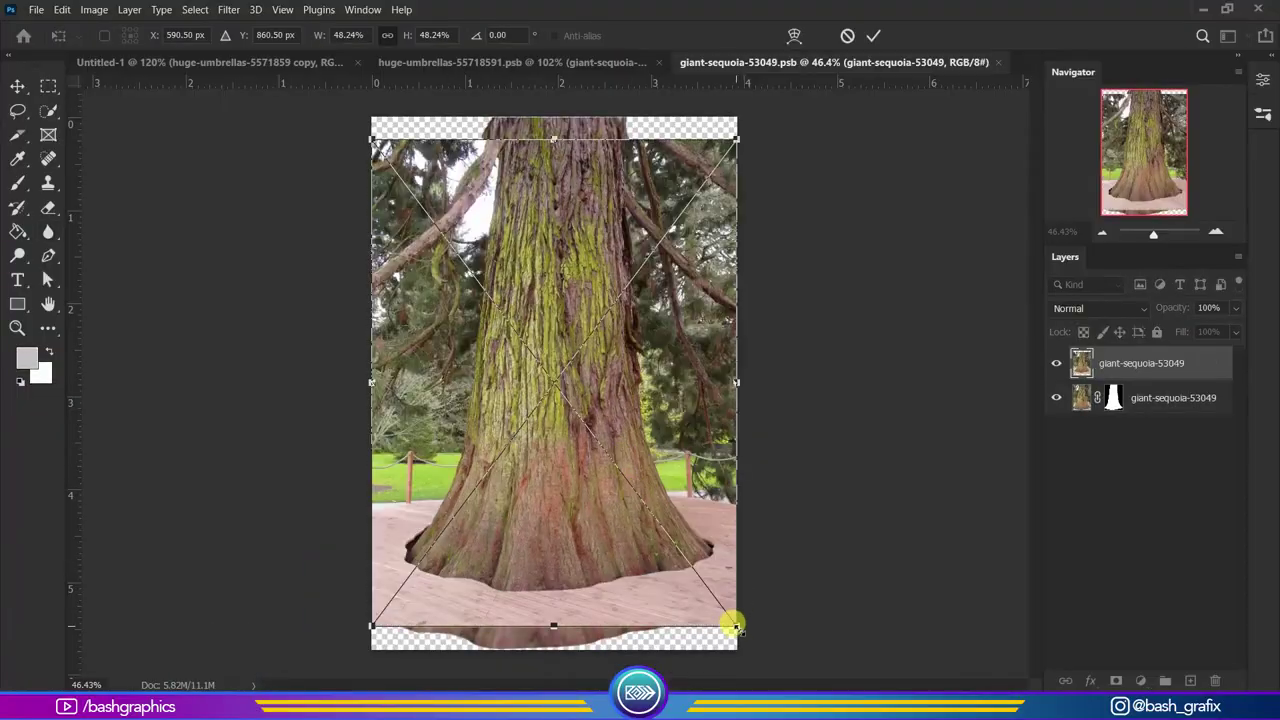
Scale and move the forest photo below the trunk, then delete the forest background layer.
drag(734, 620, 714, 591)
key(Return)
drag(1094, 363, 1125, 403)
key(Delete)
Save and close the sequoia and mushroom smart objects, returning to Untitled-1.
key(ctrl+t)
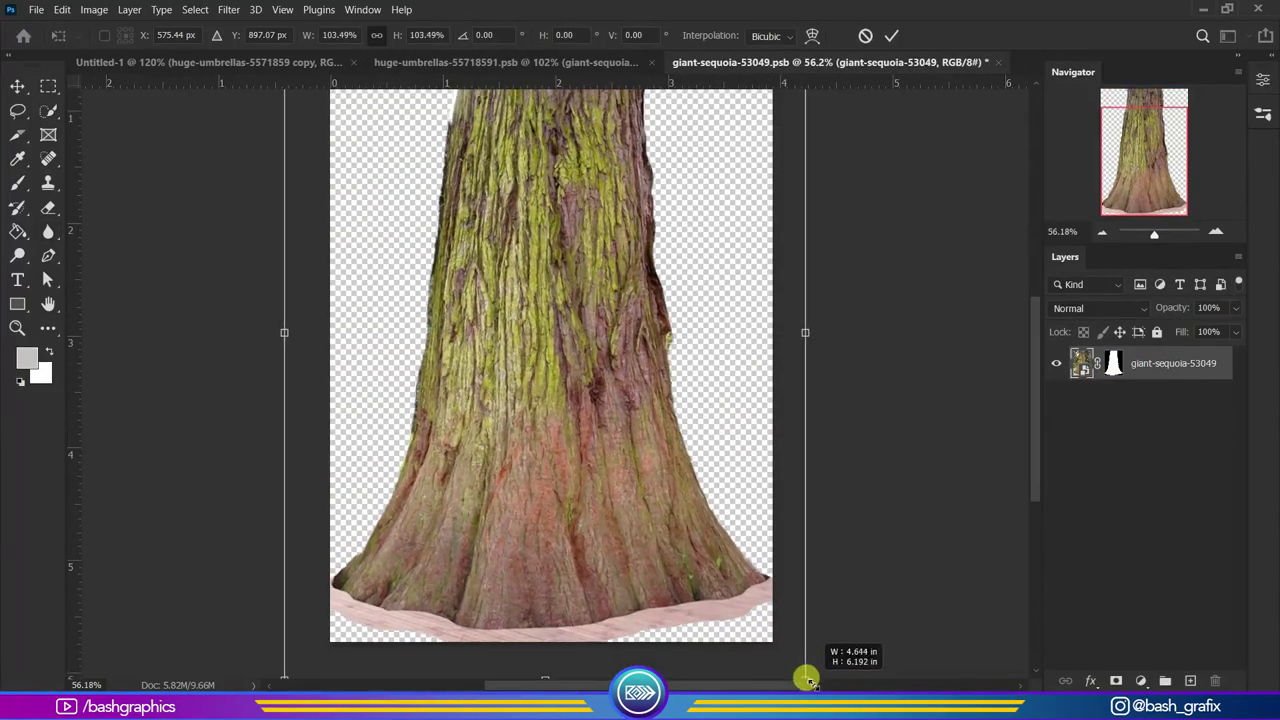
key(Escape)
key(ctrl+w)
key(Return)
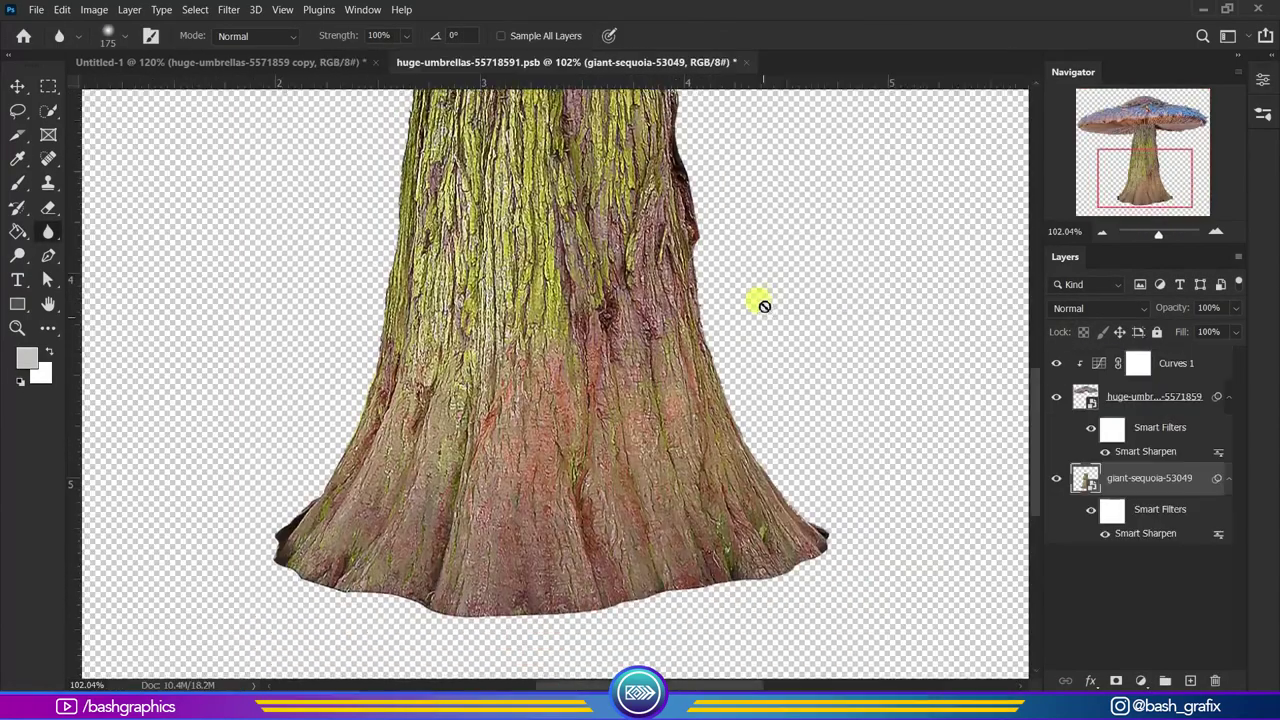
key(ctrl+w)
Paint on the exposure copy's mask with a smaller brush along the cap edges.
key(b)
key(x)
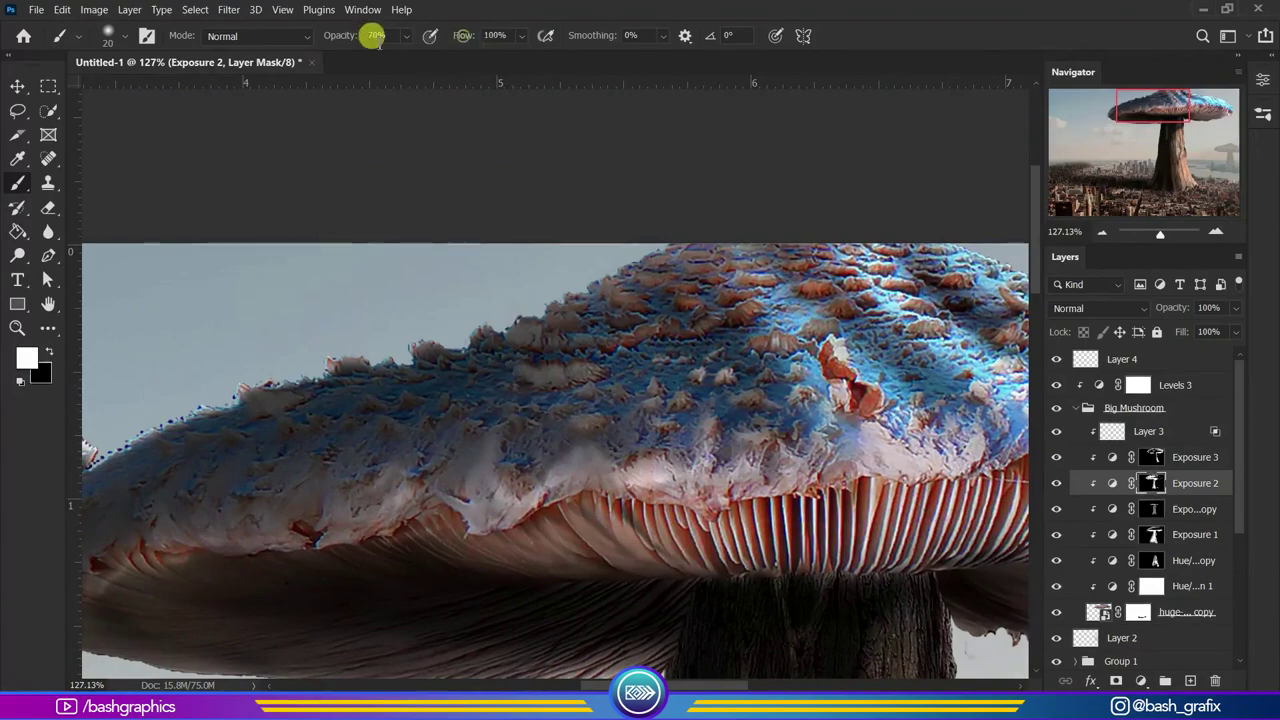
click(1153, 509)
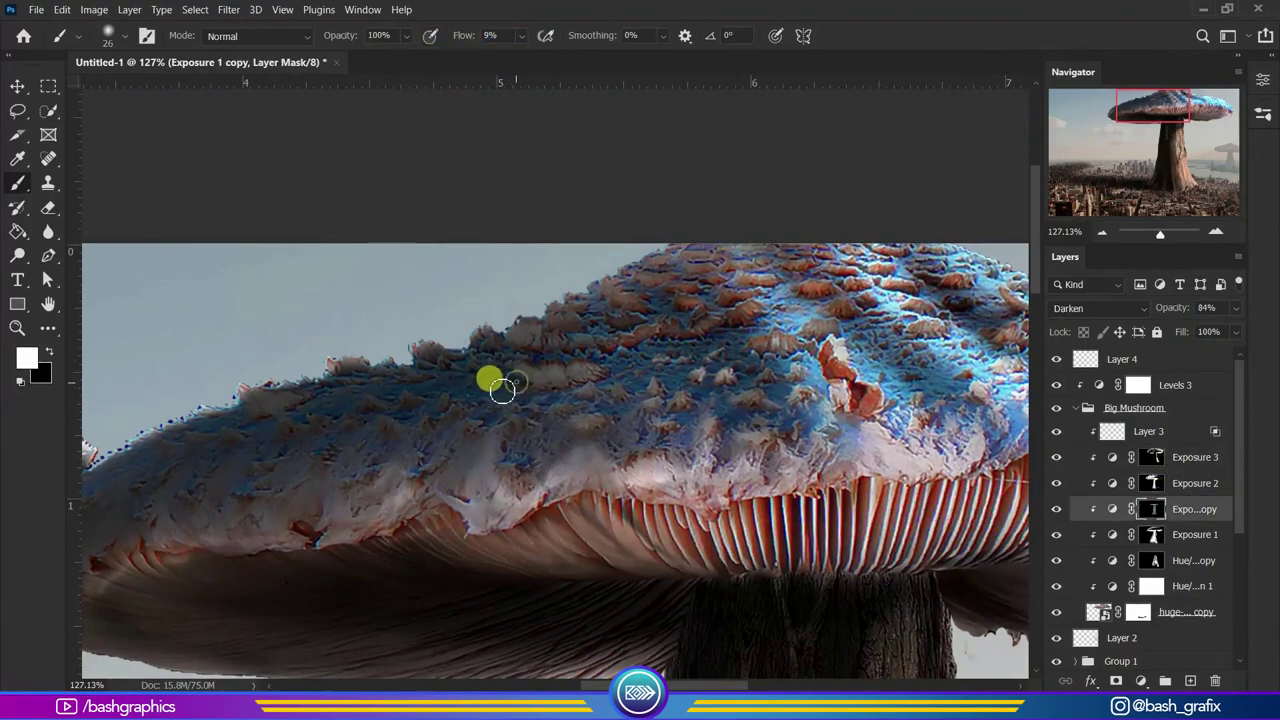
scroll(683, 325, up, 3)
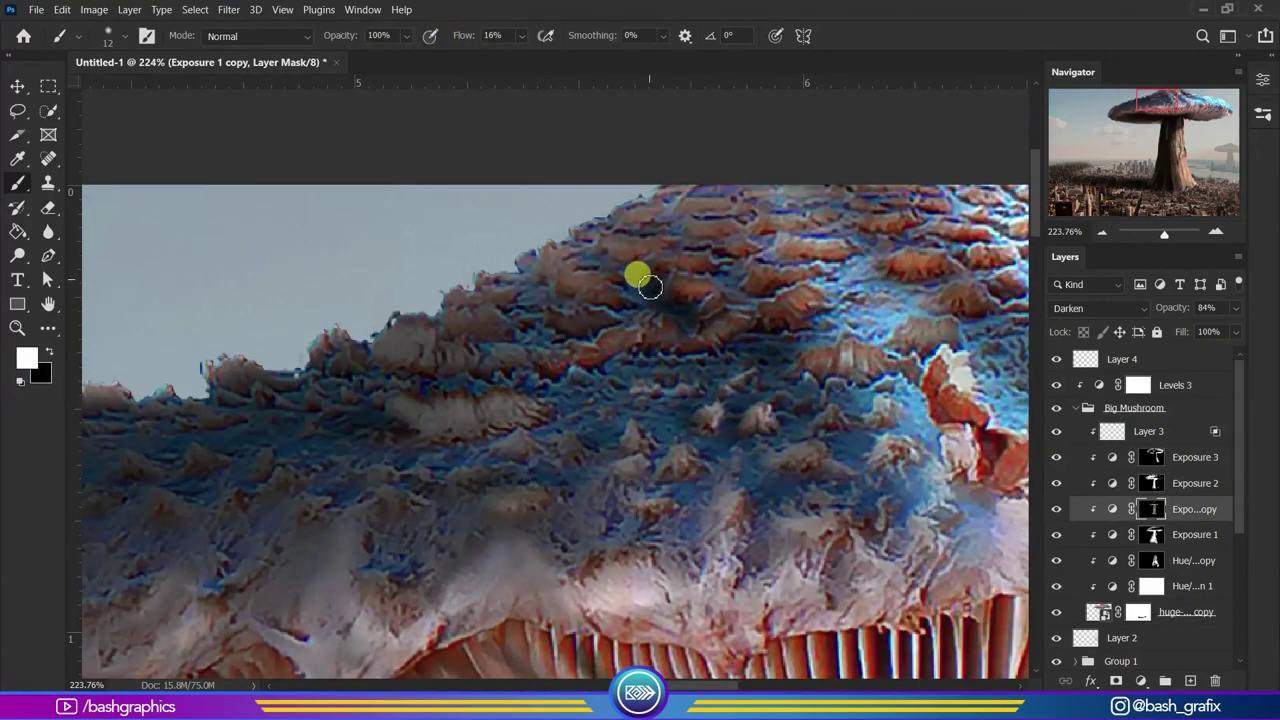
scroll(748, 378, up, 3)
key(bracketleft)
key(bracketleft)
key(bracketleft)
key(x)
Switch to the Exposure 2 mask and bring the cap's ridge into view.
key(alt+bracketright)
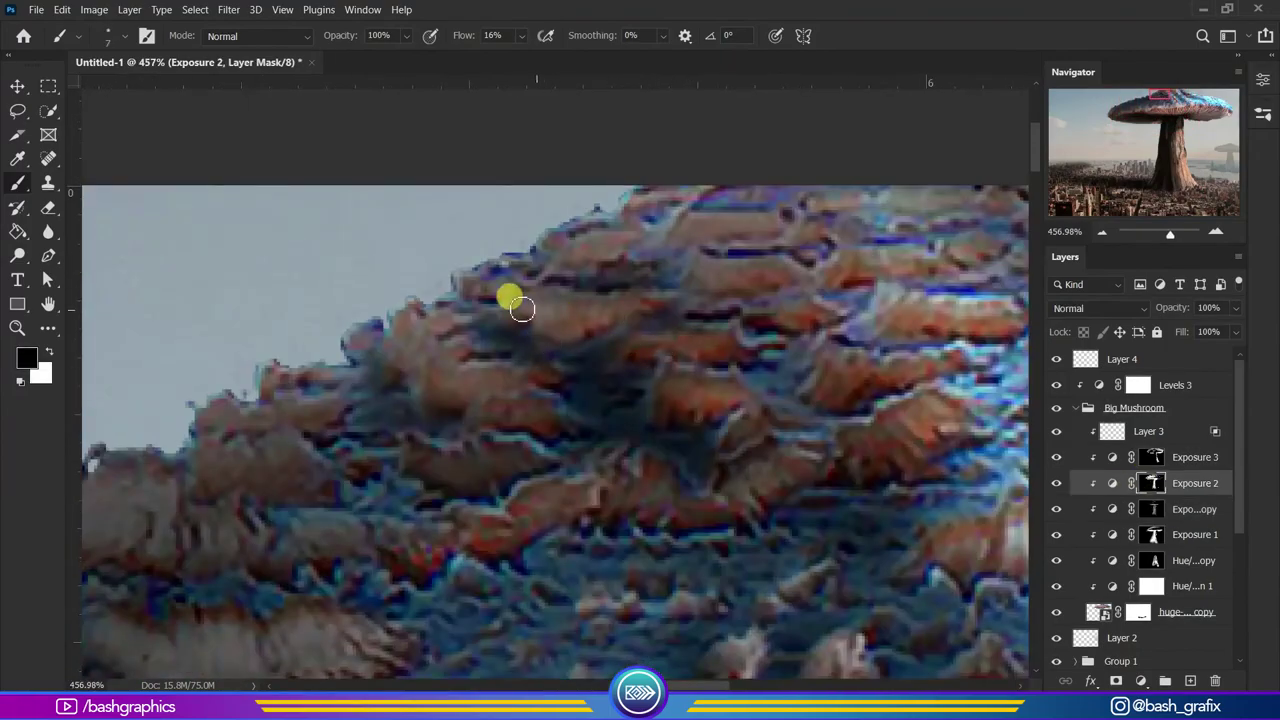
scroll(440, 370, down, 3)
scroll(680, 477, up, 3)
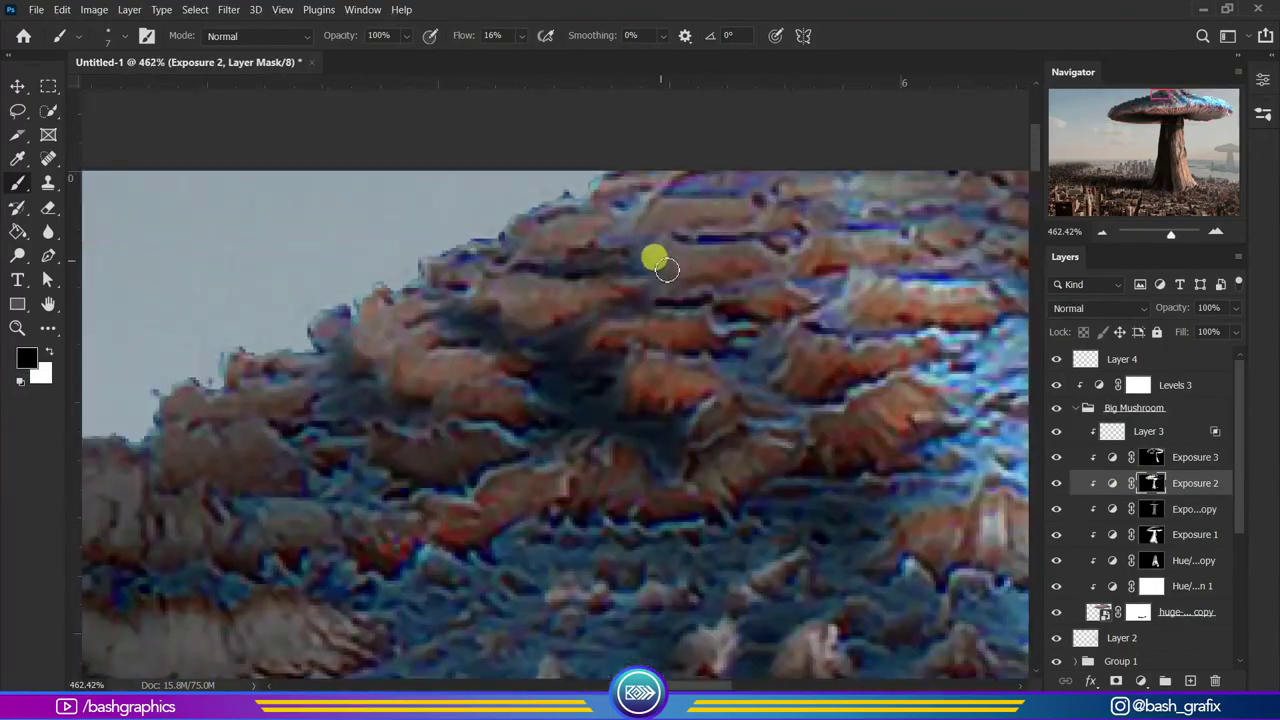
scroll(511, 375, down, 10)
scroll(564, 312, up, 2)
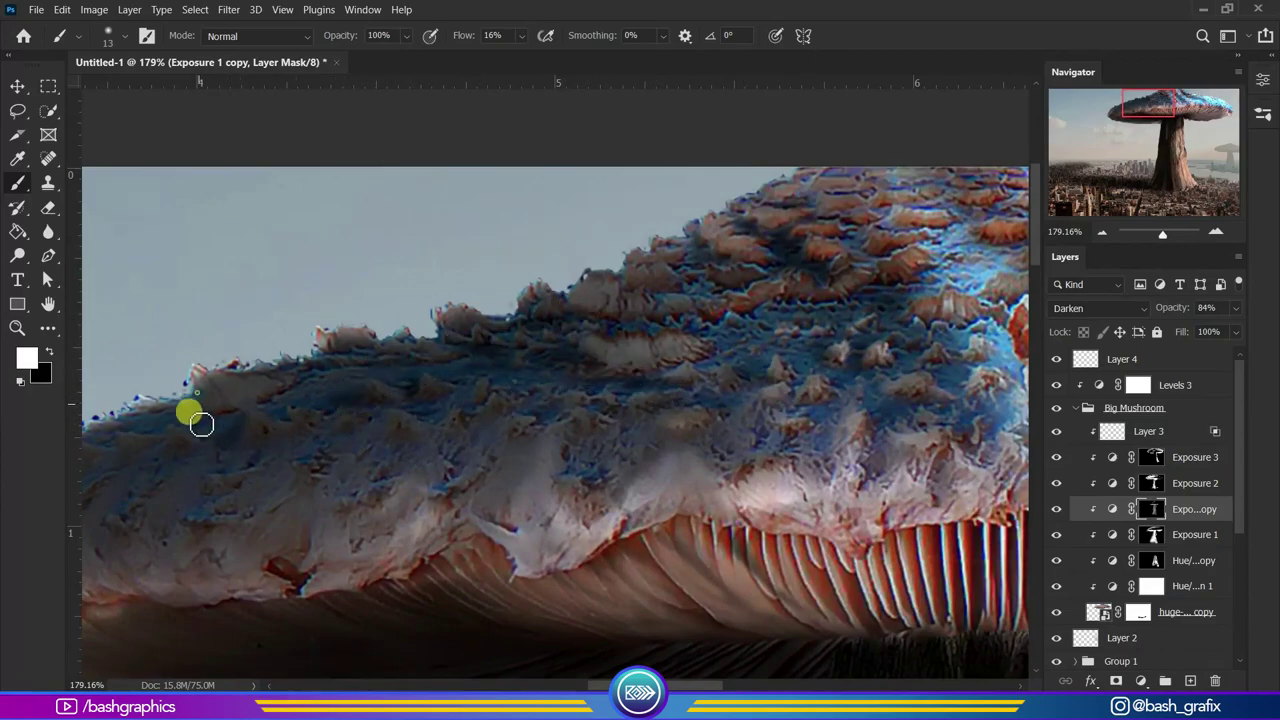
scroll(201, 424, up, 2)
drag(498, 445, 531, 494)
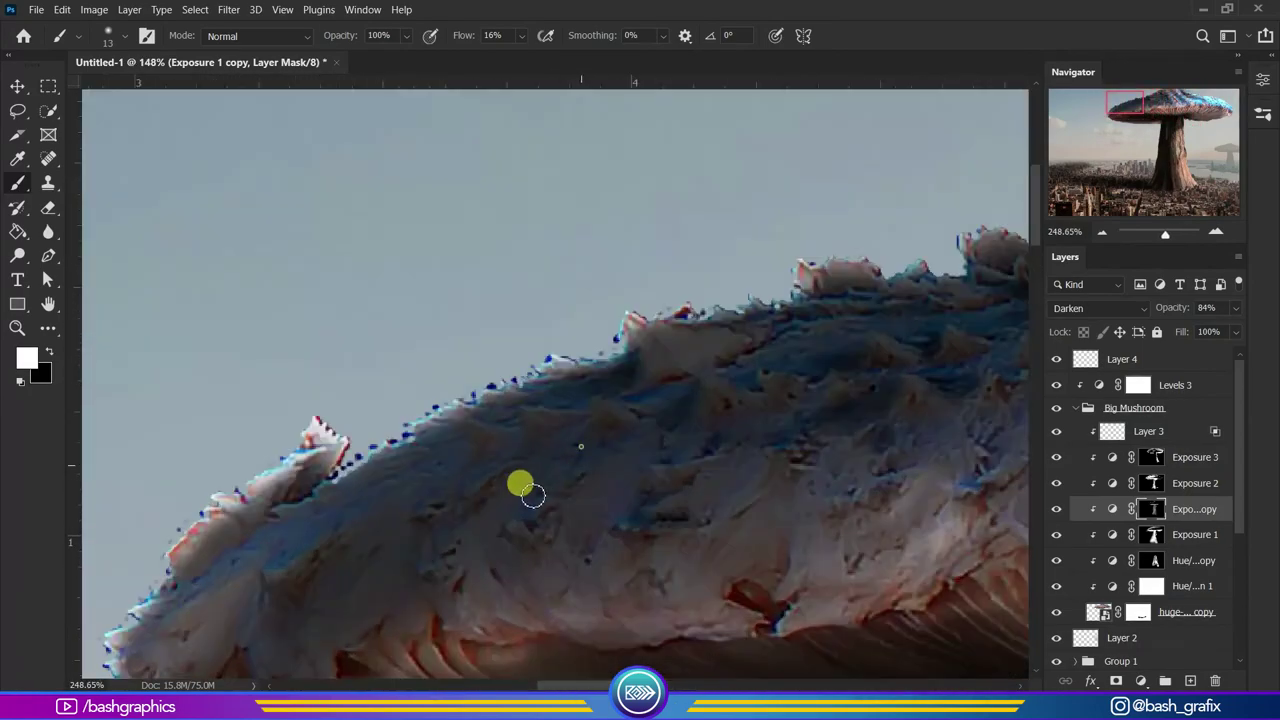
Swap painting colours and keep touching up the cap ridge on the Exposure 2 mask.
scroll(422, 480, down, 5)
scroll(614, 491, up, 3)
scroll(614, 243, up, 1)
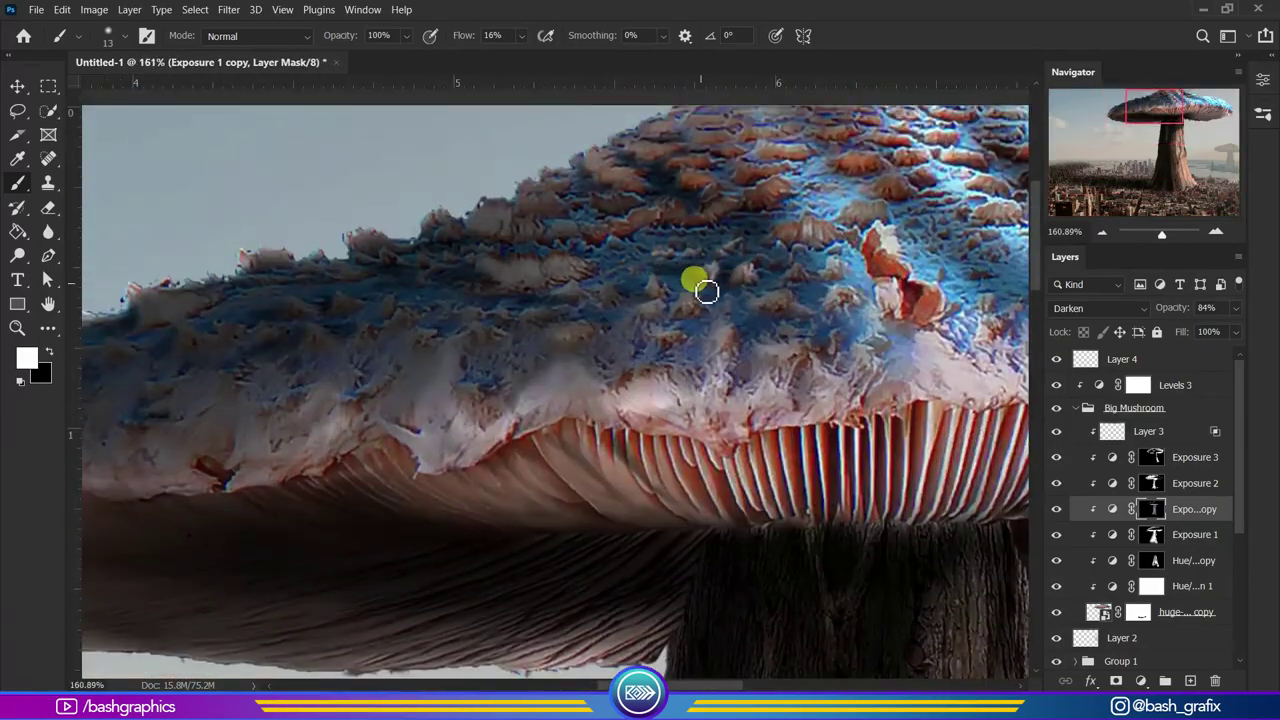
key(x)
scroll(729, 323, down, 2)
scroll(634, 309, up, 4)
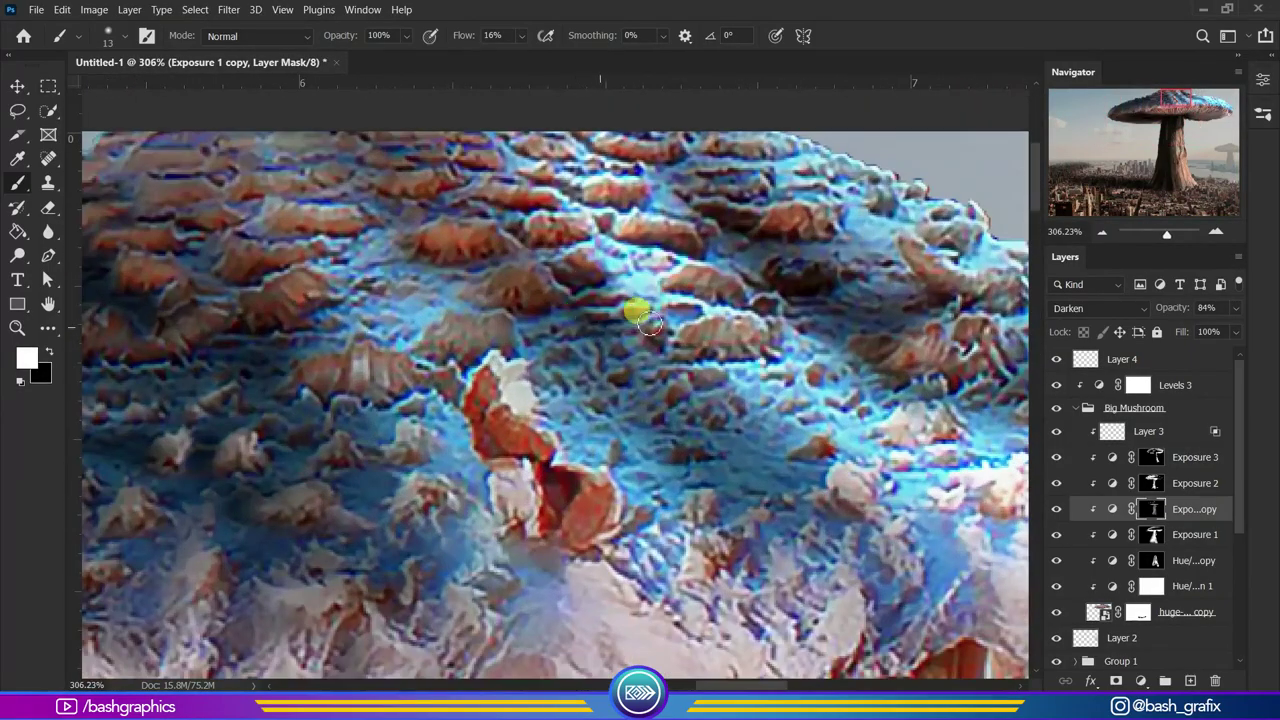
scroll(548, 348, up, 1)
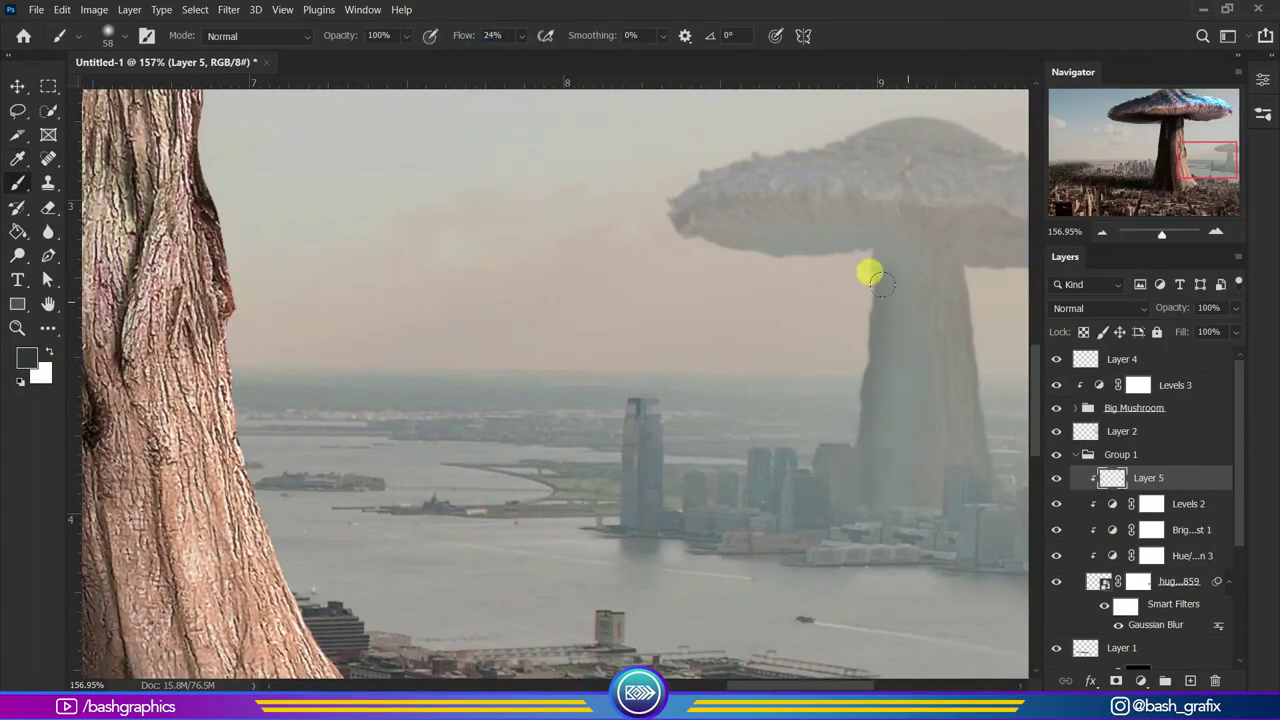
Brush over the distant mushroom's cap and stem, then swap black and white colours.
mouse_move(870, 272)
mouse_down()
mouse_move(1049, 243)
mouse_move(803, 214)
mouse_move(851, 254)
mouse_up()
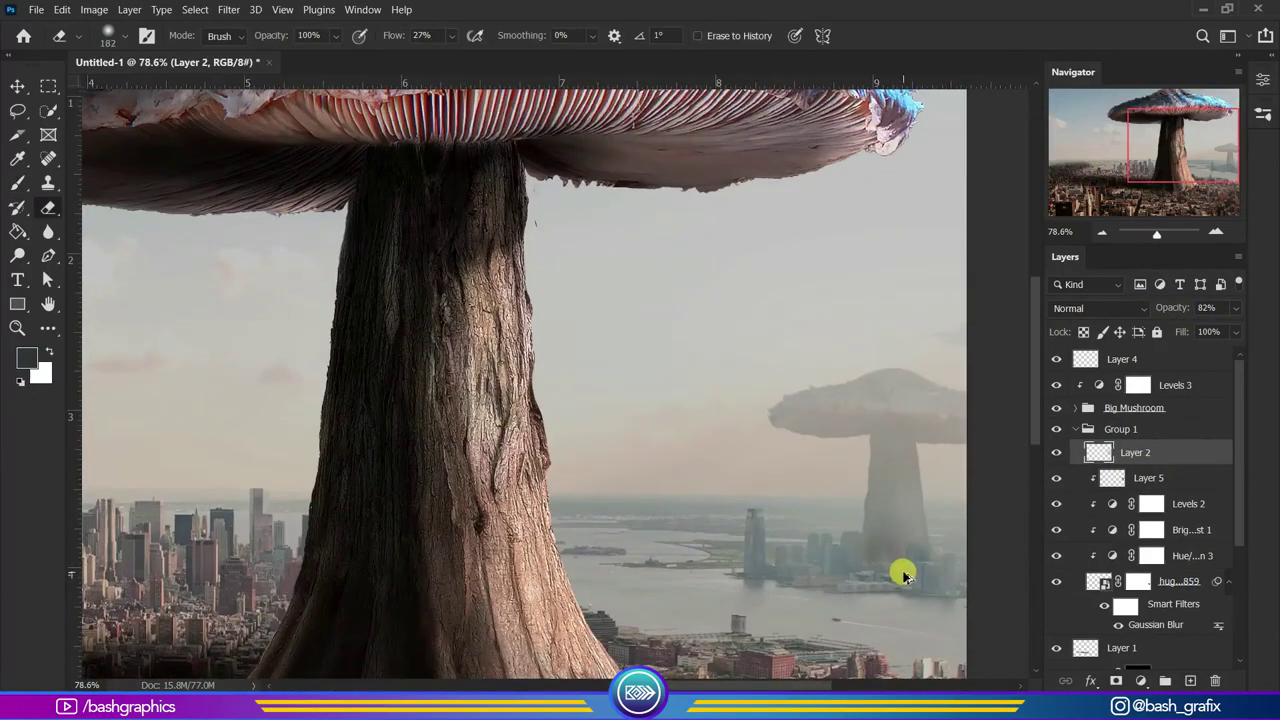
key(x)
scroll(893, 551, up, 3)
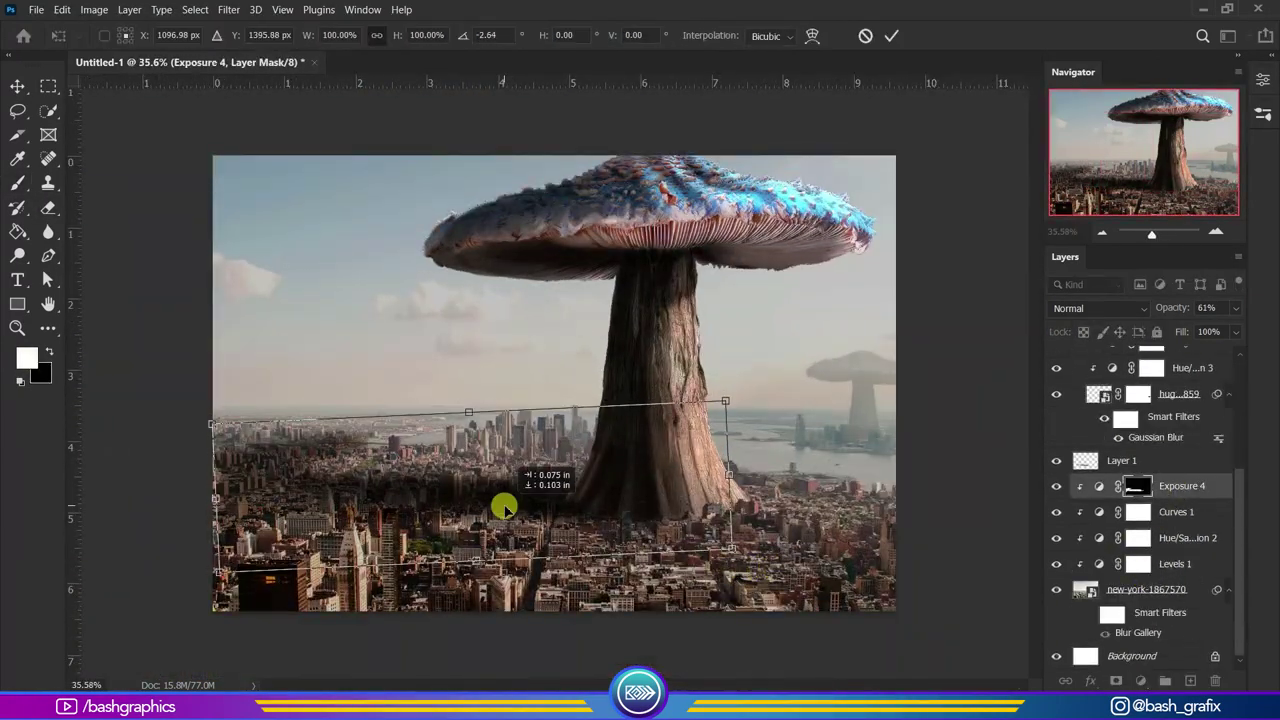
Commit the transform and set up a white soft brush for mask painting.
key(Return)
key(b)
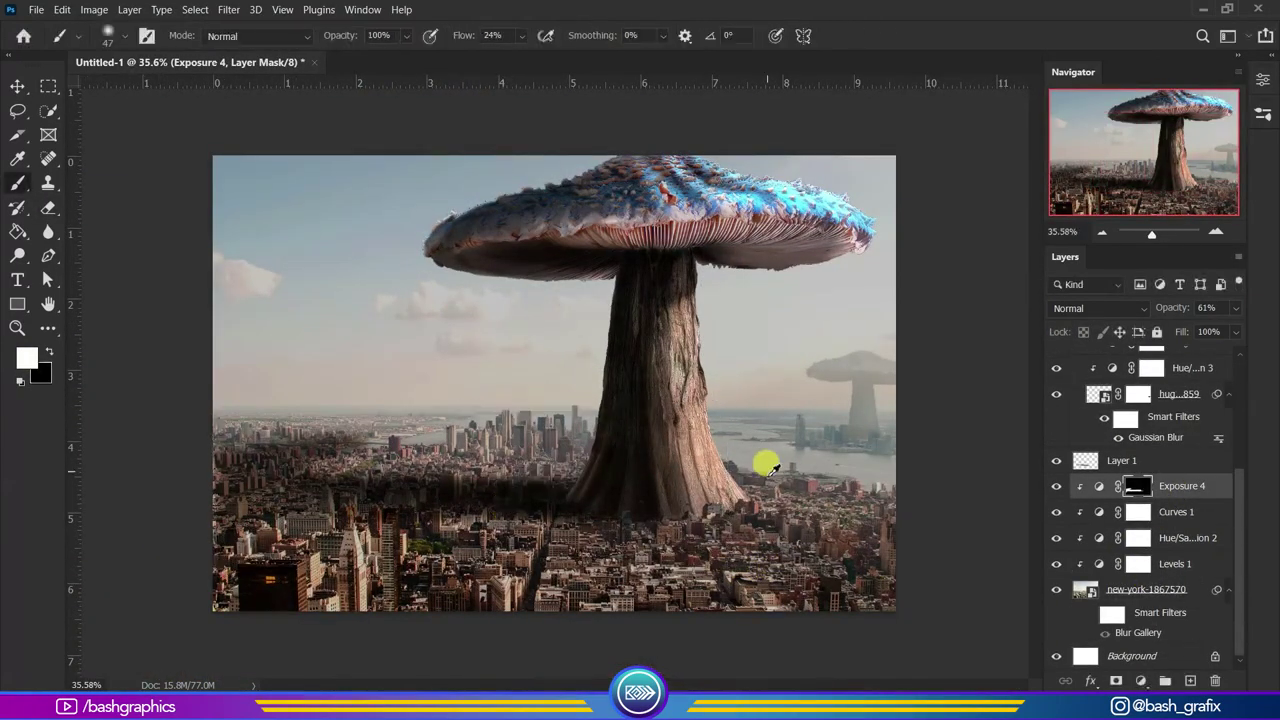
scroll(513, 469, up, 3)
scroll(428, 420, up, 2)
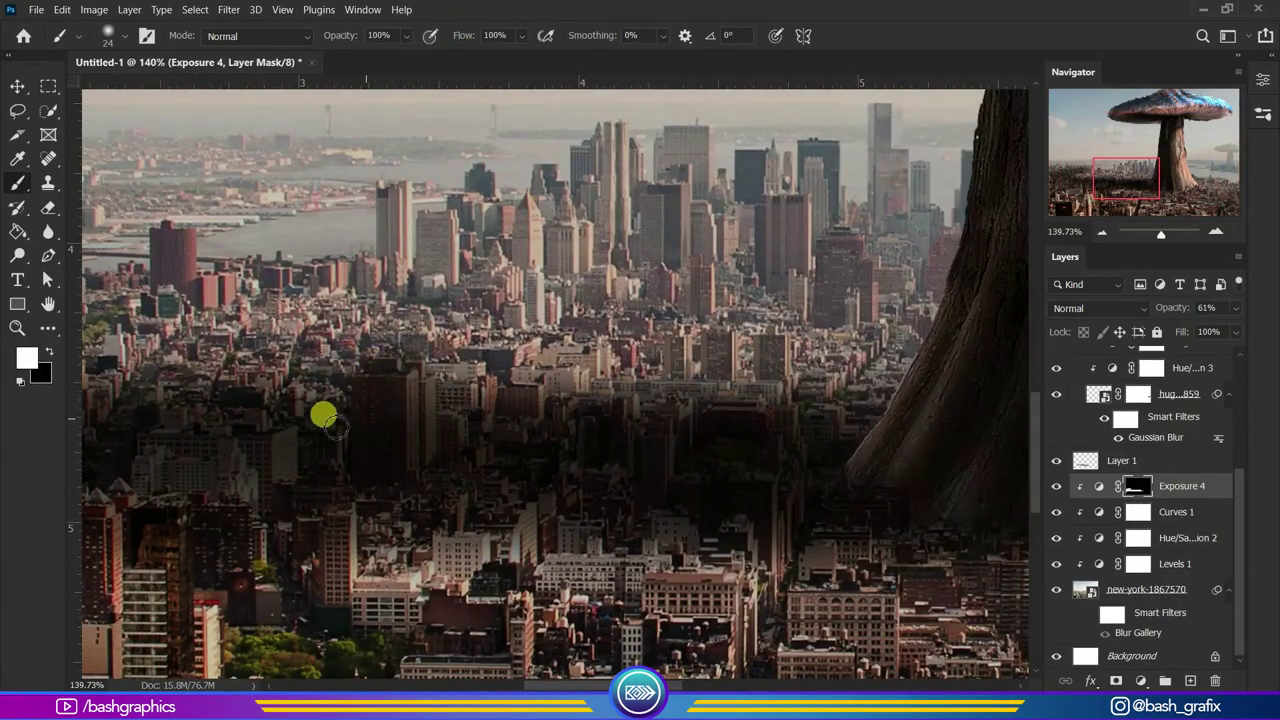
scroll(262, 395, down, 2)
scroll(533, 483, up, 1)
key(x)
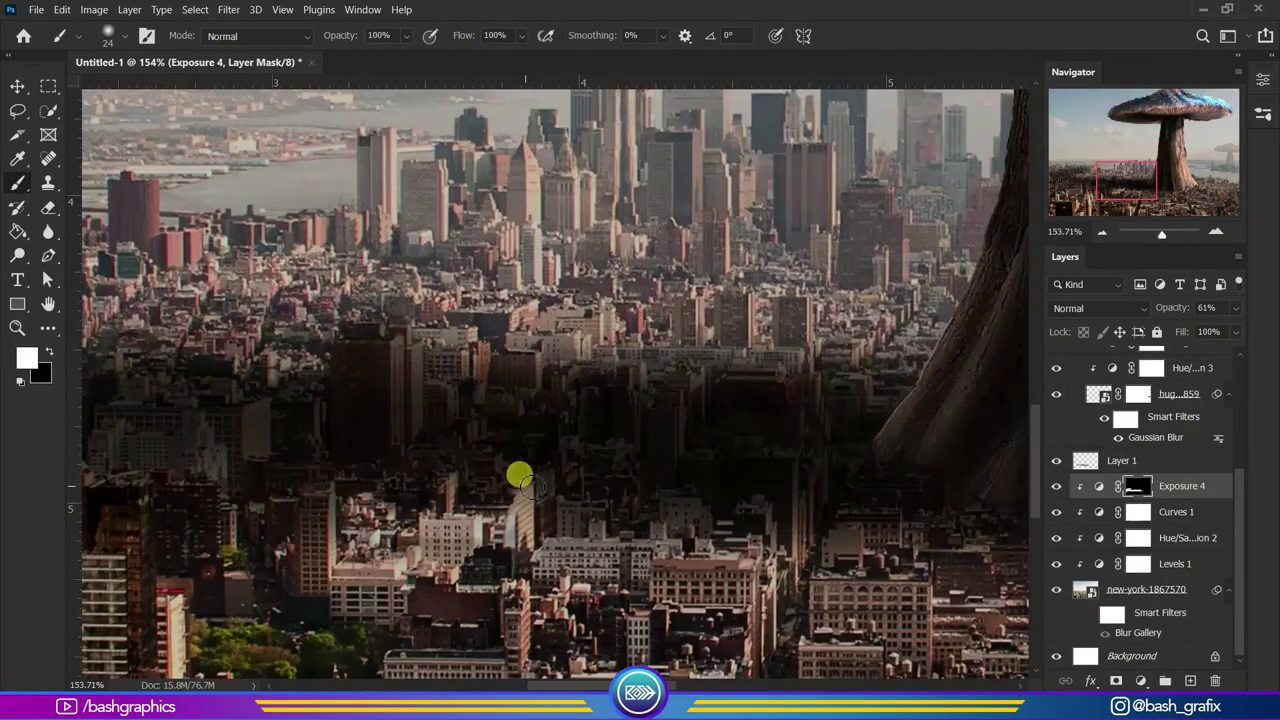
scroll(450, 530, down, 10)
scroll(329, 400, up, 10)
scroll(471, 549, down, 16)
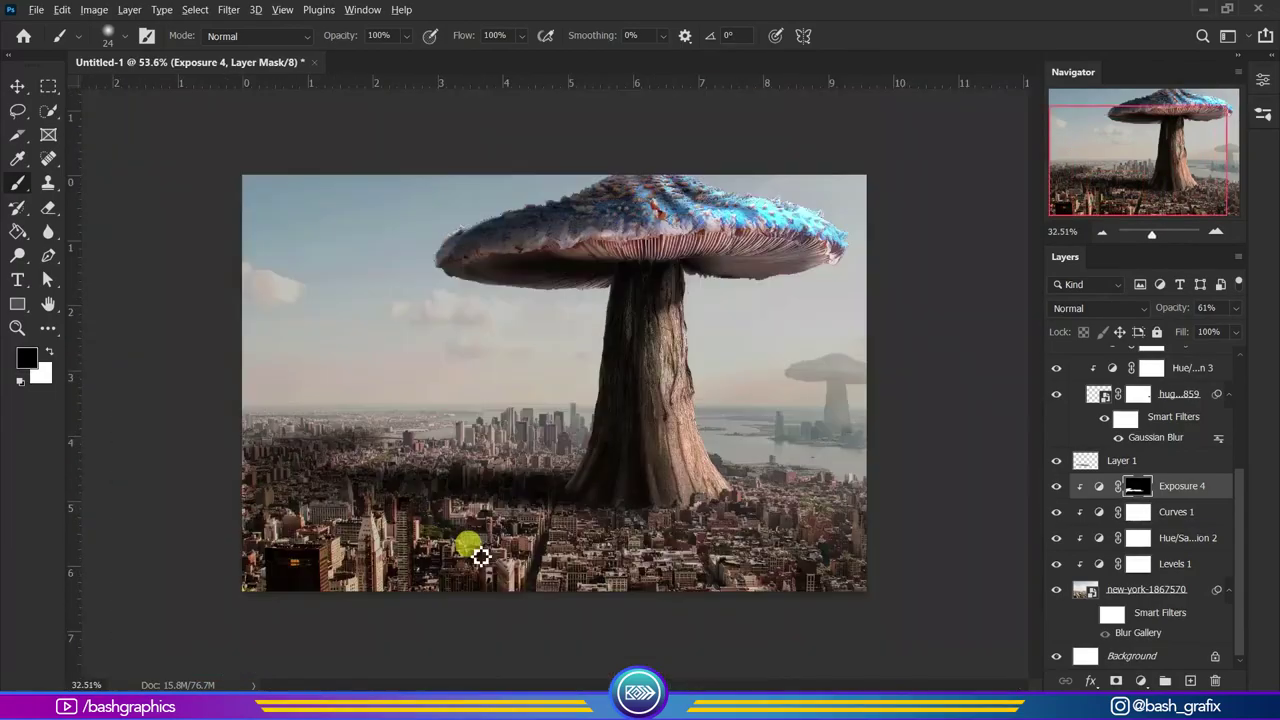
scroll(483, 482, up, 11)
scroll(686, 520, down, 5)
scroll(1229, 500, up, 3)
Paint shading on the Exposure 3 and Exposure 2 masks under the big cap.
click(1195, 457)
scroll(543, 249, up, 5)
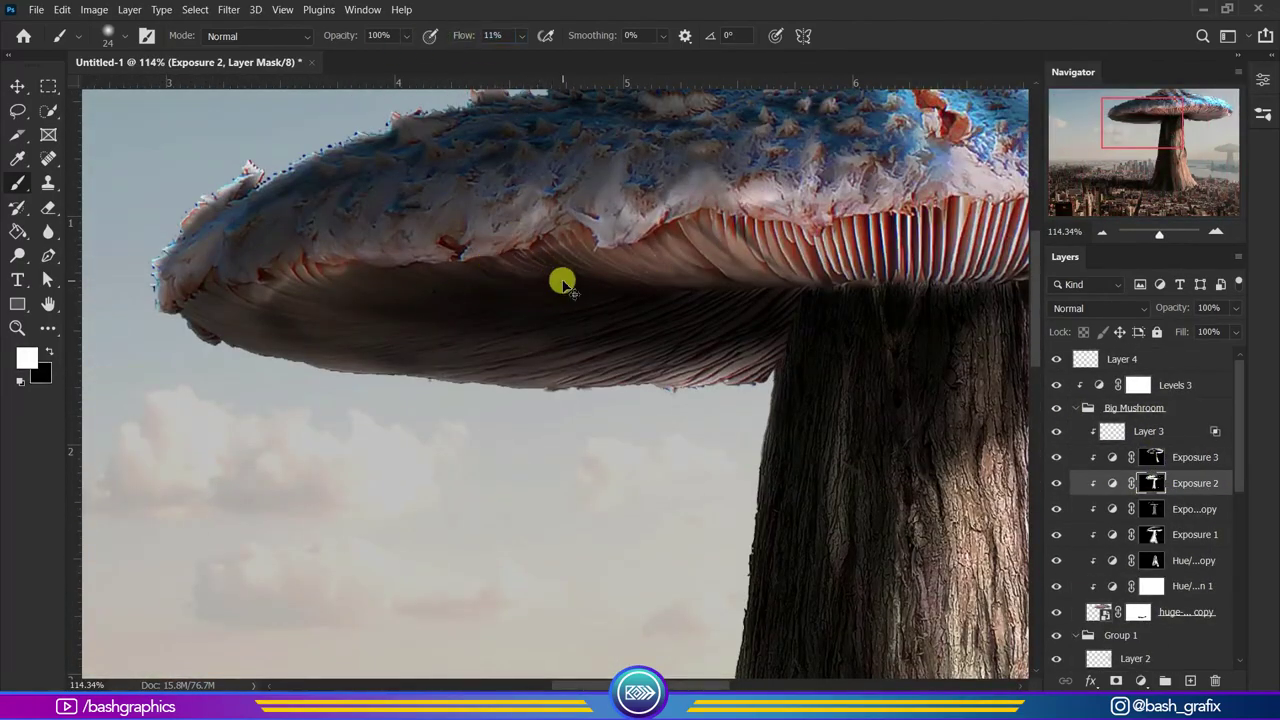
key(alt+bracketleft)
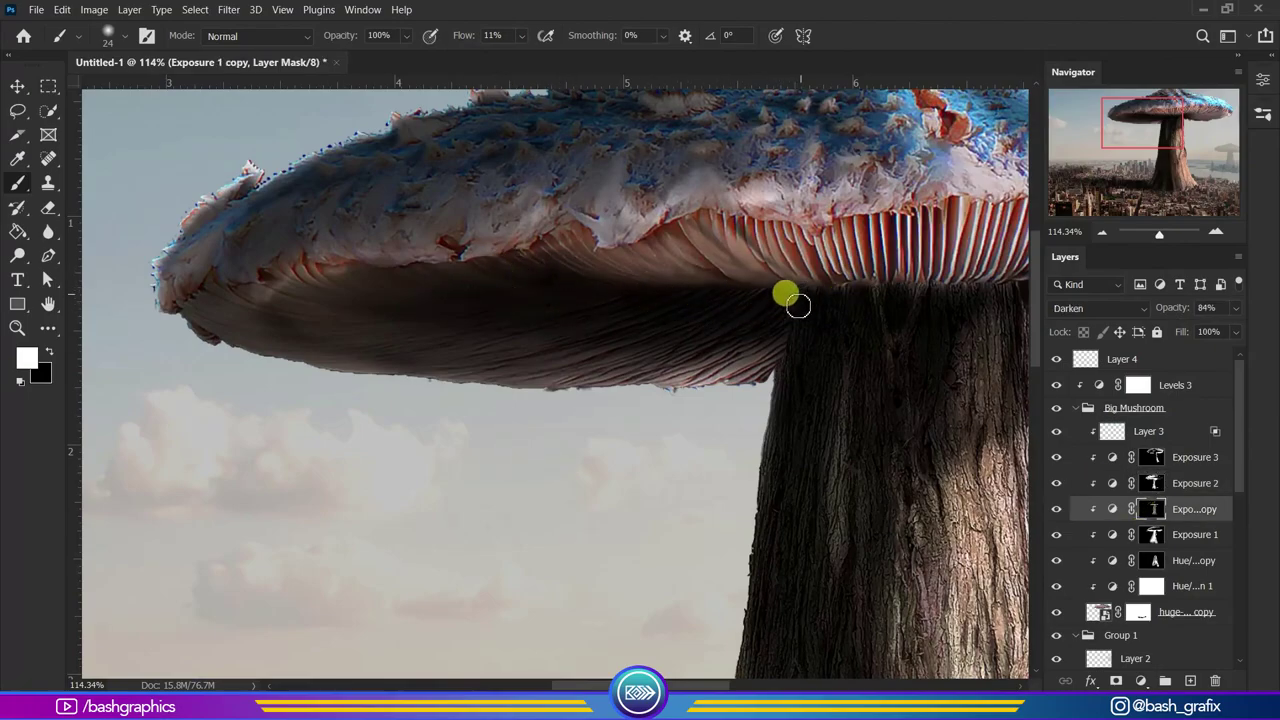
scroll(940, 275, up, 2)
key(alt+bracketright)
scroll(700, 250, down, 5)
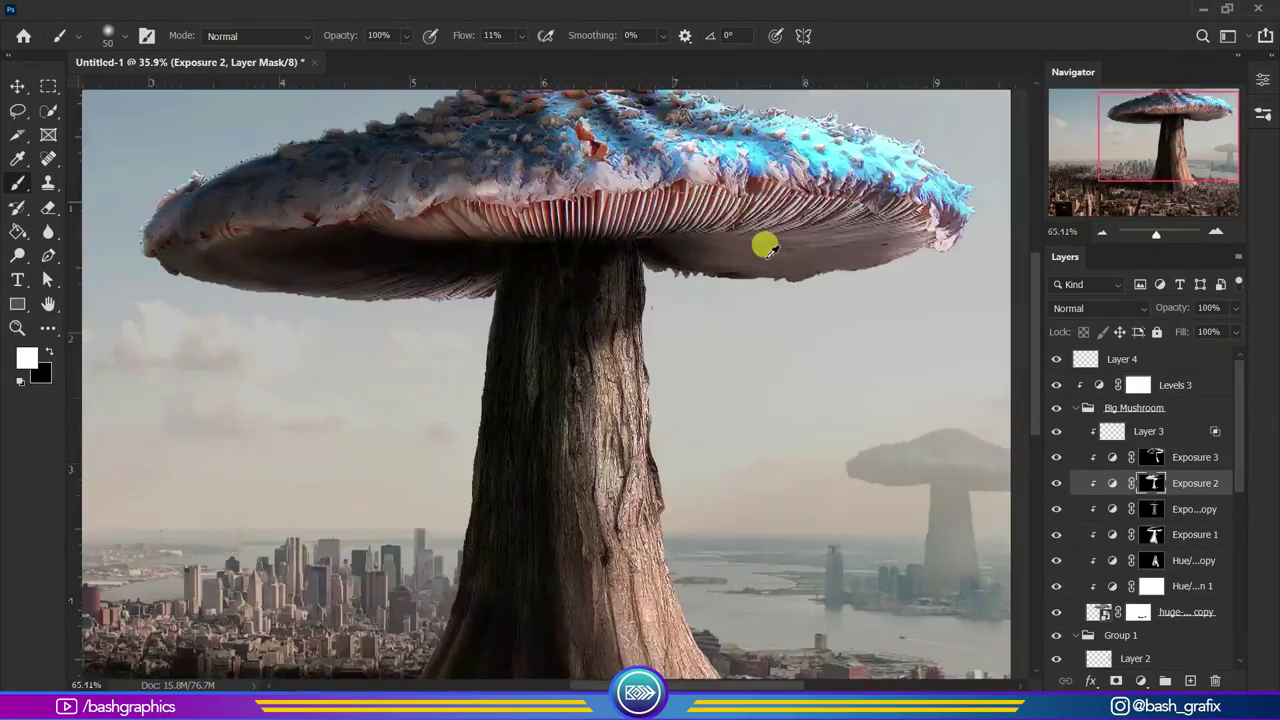
scroll(730, 265, up, 5)
scroll(701, 284, up, 3)
Paint on the darkening exposure copy and Exposure 1 layers around the stem base.
key(alt+bracketleft)
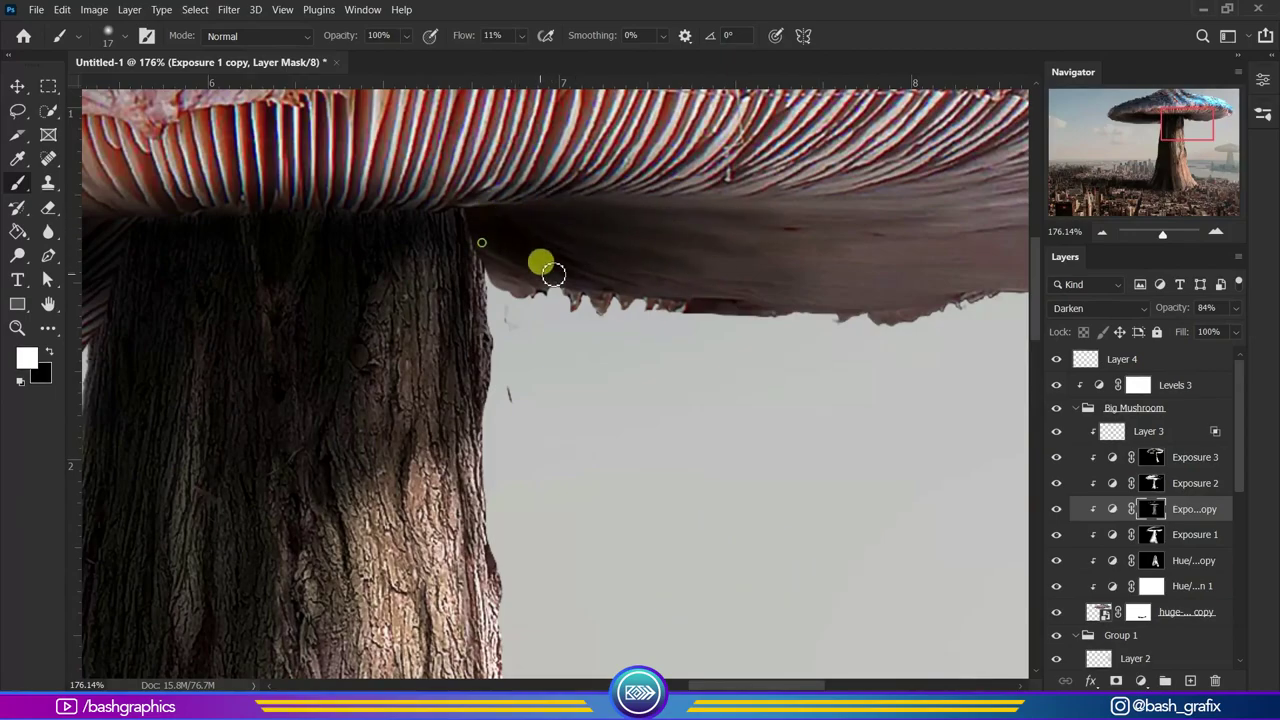
scroll(553, 273, down, 2)
scroll(640, 326, down, 2)
scroll(723, 300, up, 1)
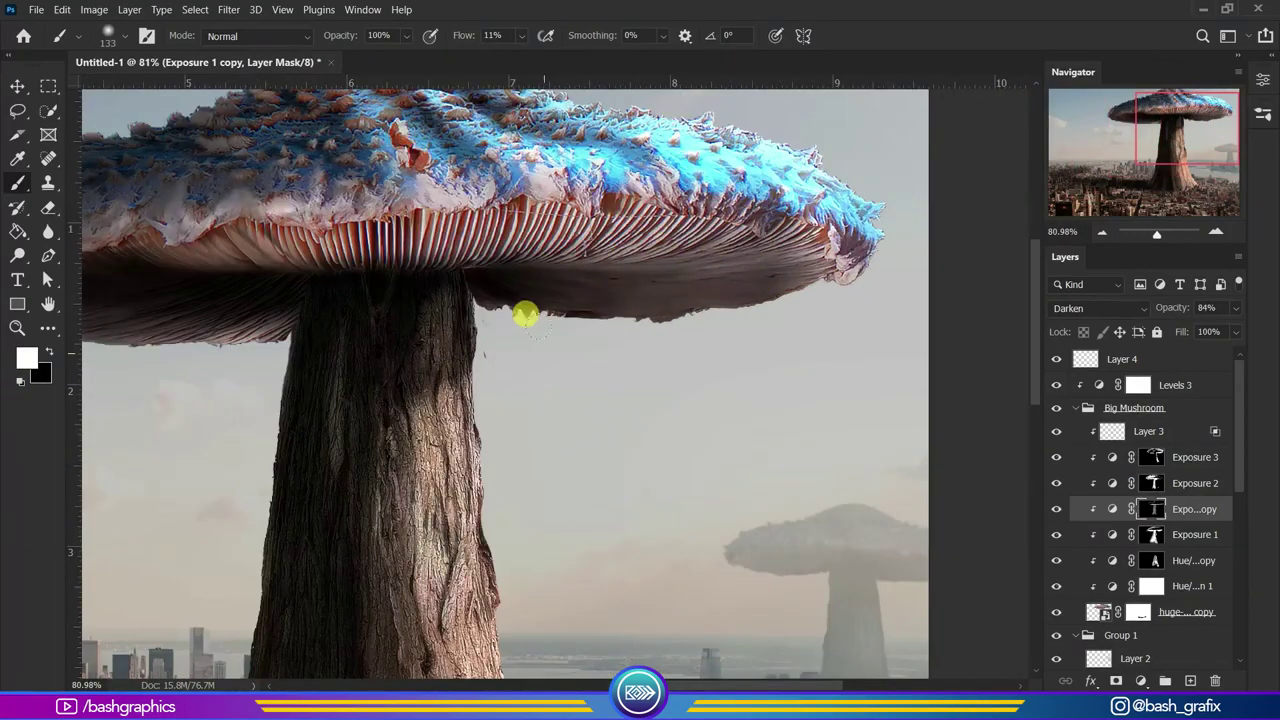
key(alt+bracketleft)
scroll(609, 177, down, 1)
scroll(866, 277, down, 2)
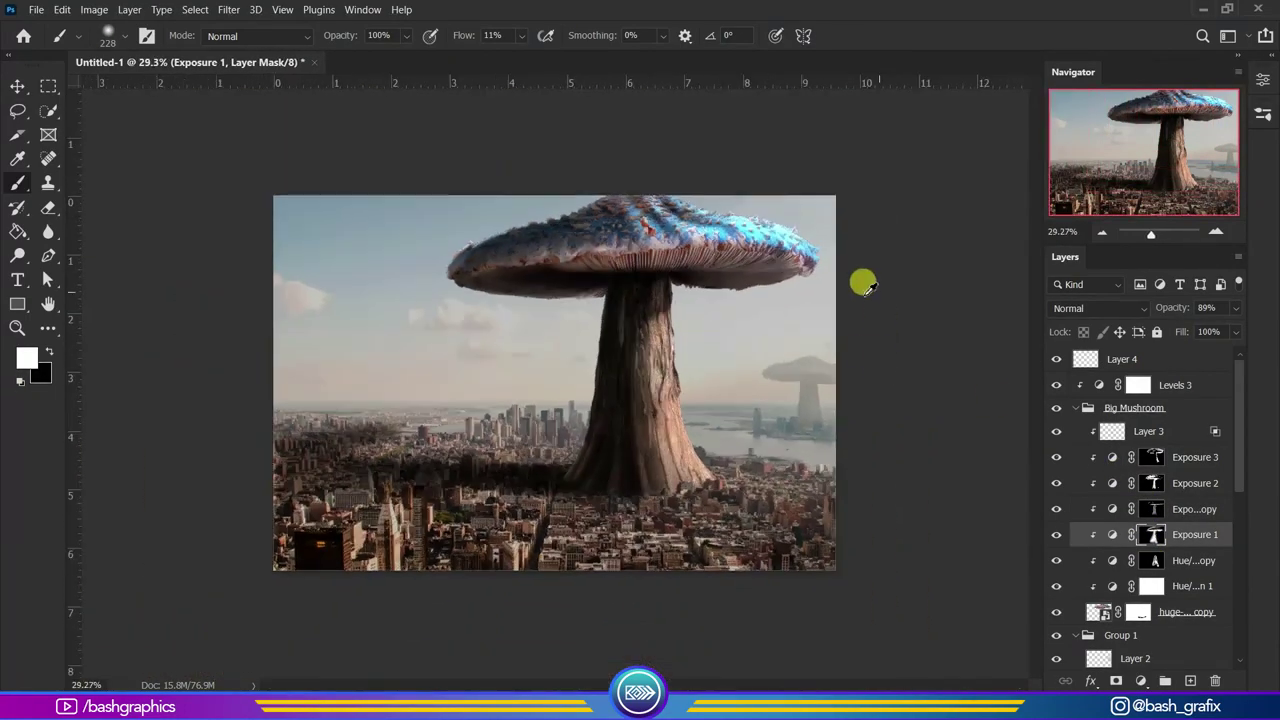
scroll(693, 178, up, 1)
key(alt+bracketright)
scroll(643, 417, up, 1)
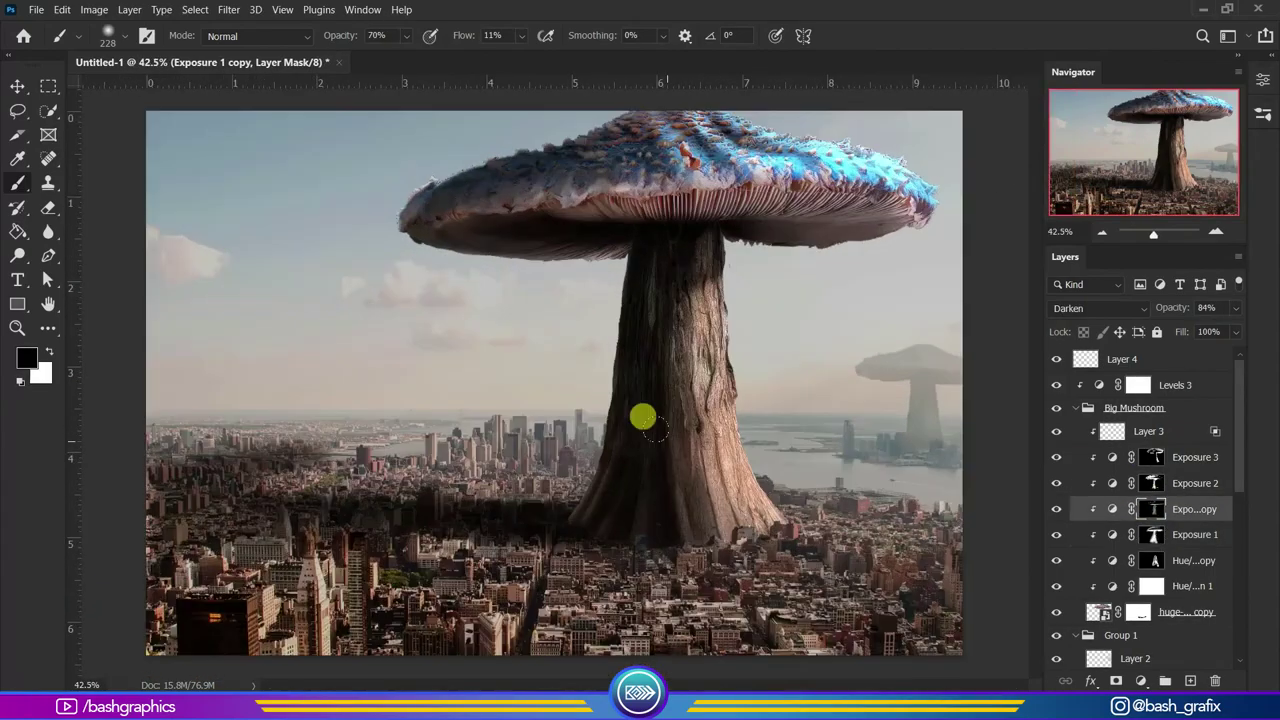
Fit the whole image in view and raise haze Layer 2's opacity to 87%.
ctrl+click(857, 278)
alt+click(857, 278)
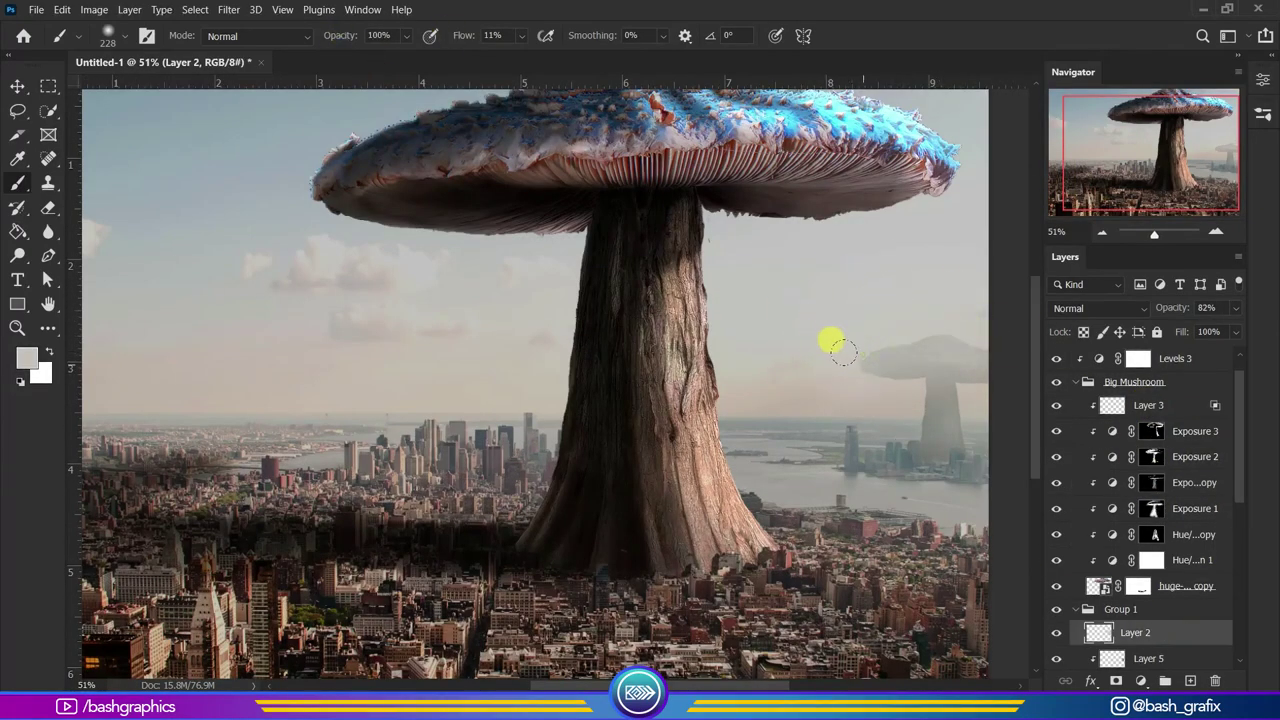
key(ctrl+0)
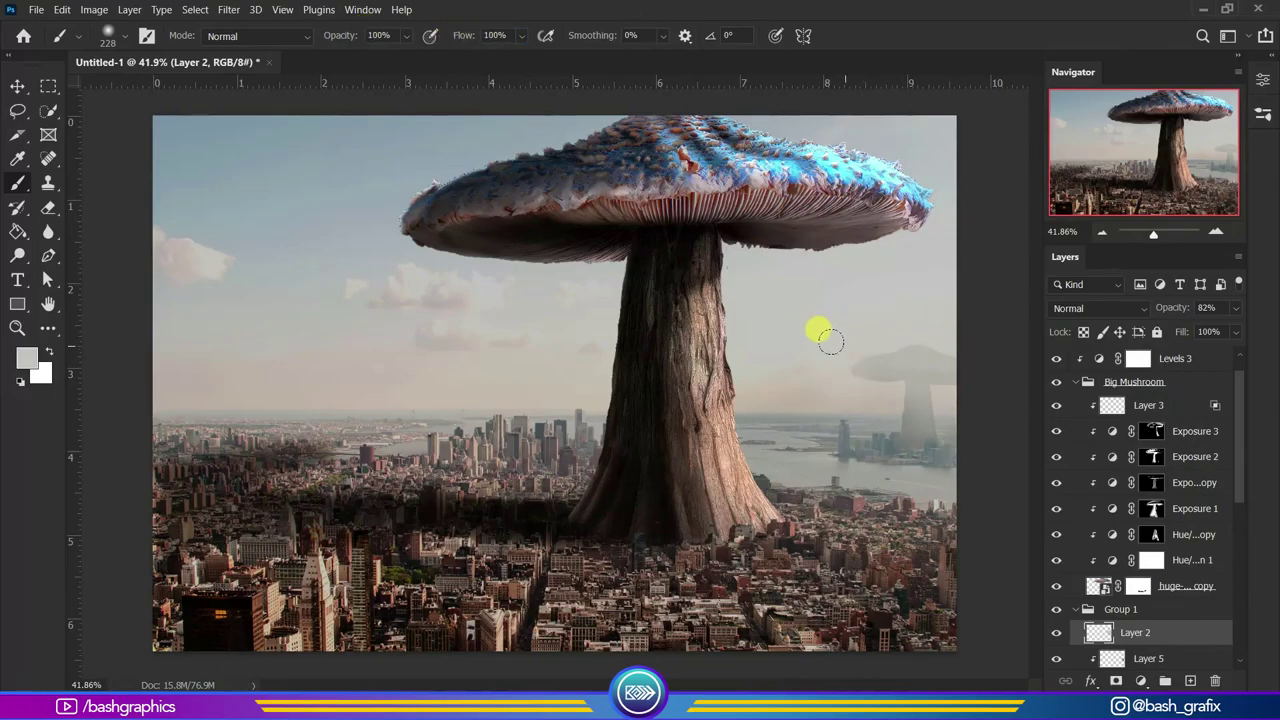
scroll(1049, 583, down, 2)
scroll(923, 371, up, 5)
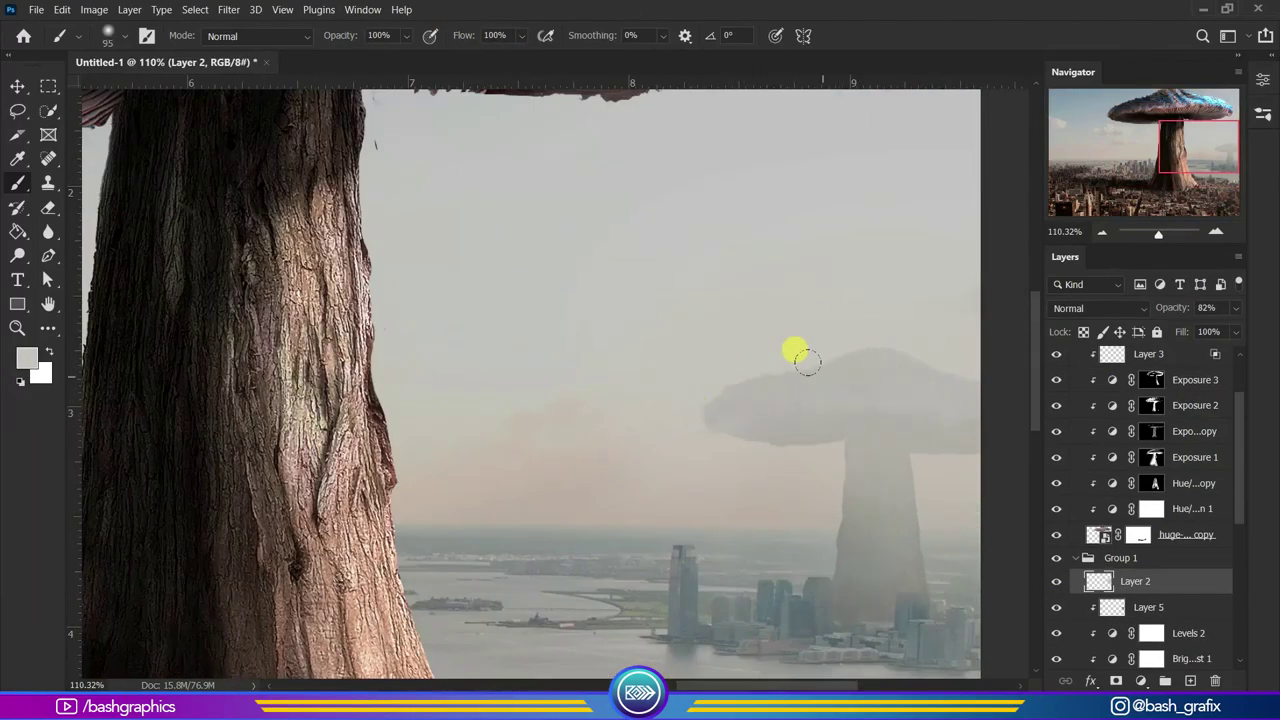
drag(1172, 307, 1185, 307)
Fine-tune the haze layer's opacity so the distant mushroom shows through more.
scroll(857, 434, down, 5)
scroll(857, 434, up, 6)
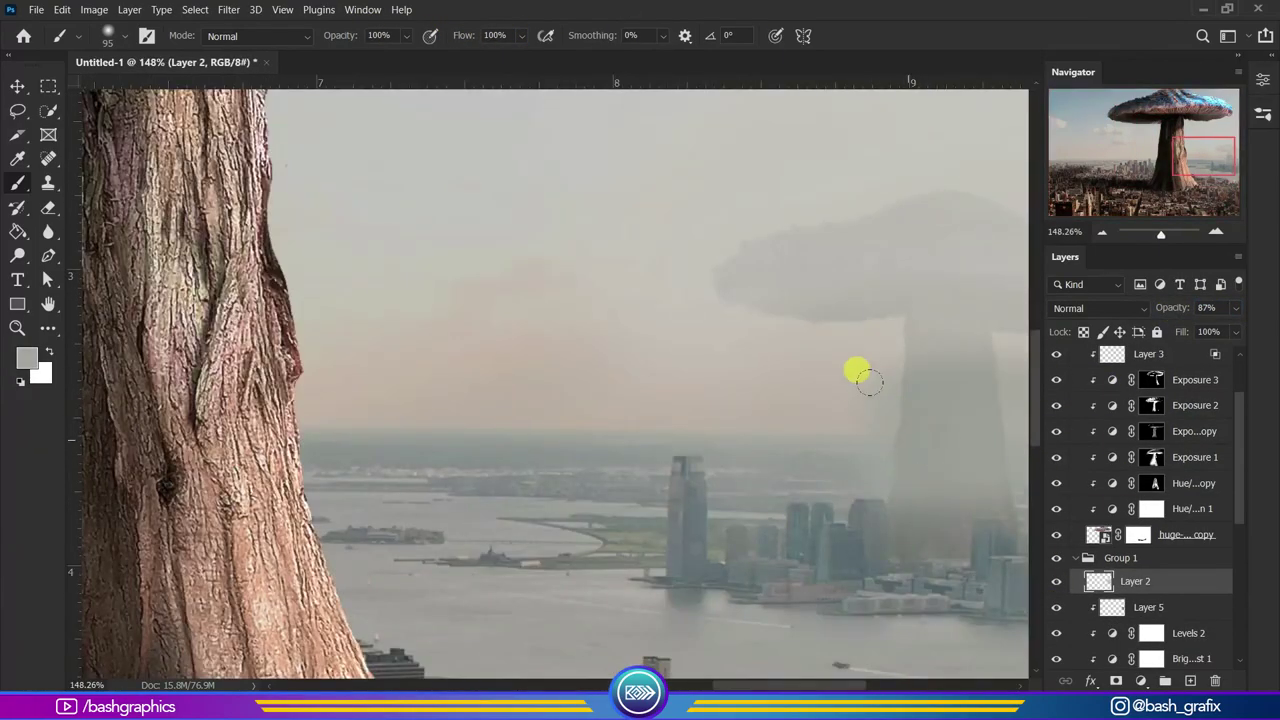
scroll(864, 378, down, 1)
scroll(968, 394, down, 3)
scroll(980, 449, up, 4)
scroll(886, 289, down, 5)
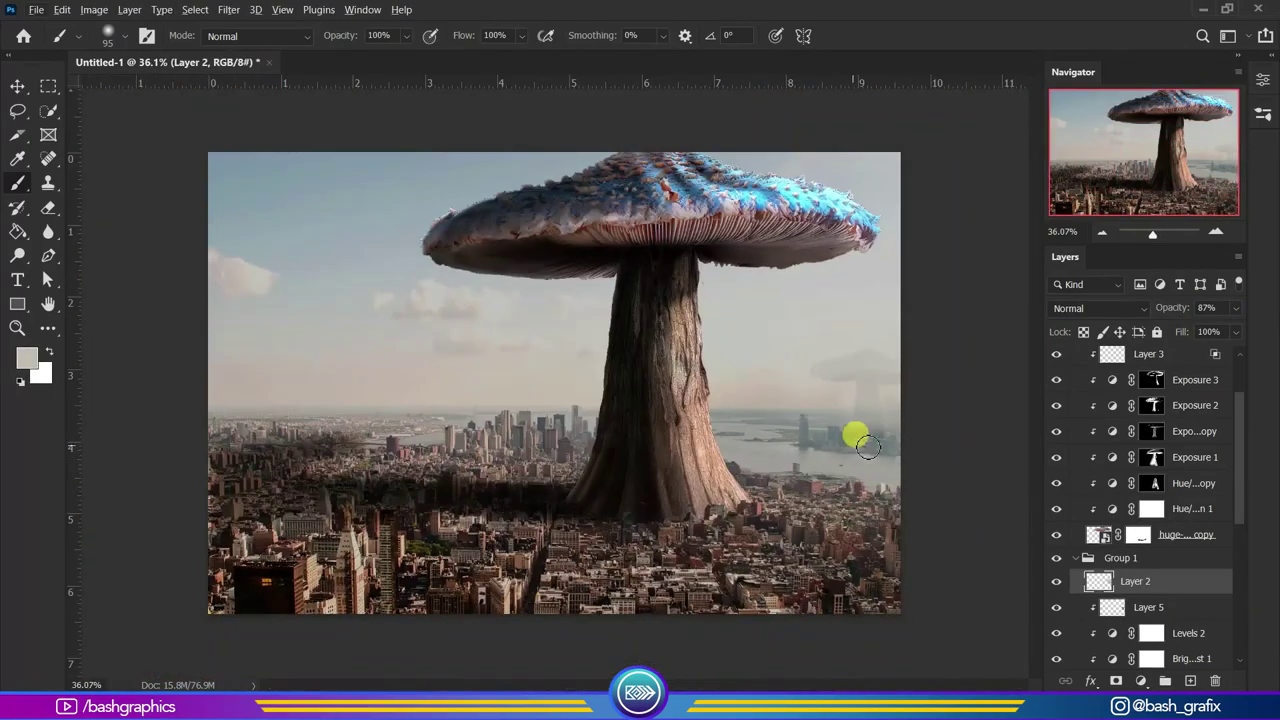
scroll(866, 446, up, 1)
mouse_move(1180, 308)
mouse_down()
mouse_move(1153, 311)
mouse_move(1185, 308)
mouse_up()
scroll(751, 428, down, 2)
scroll(669, 340, up, 2)
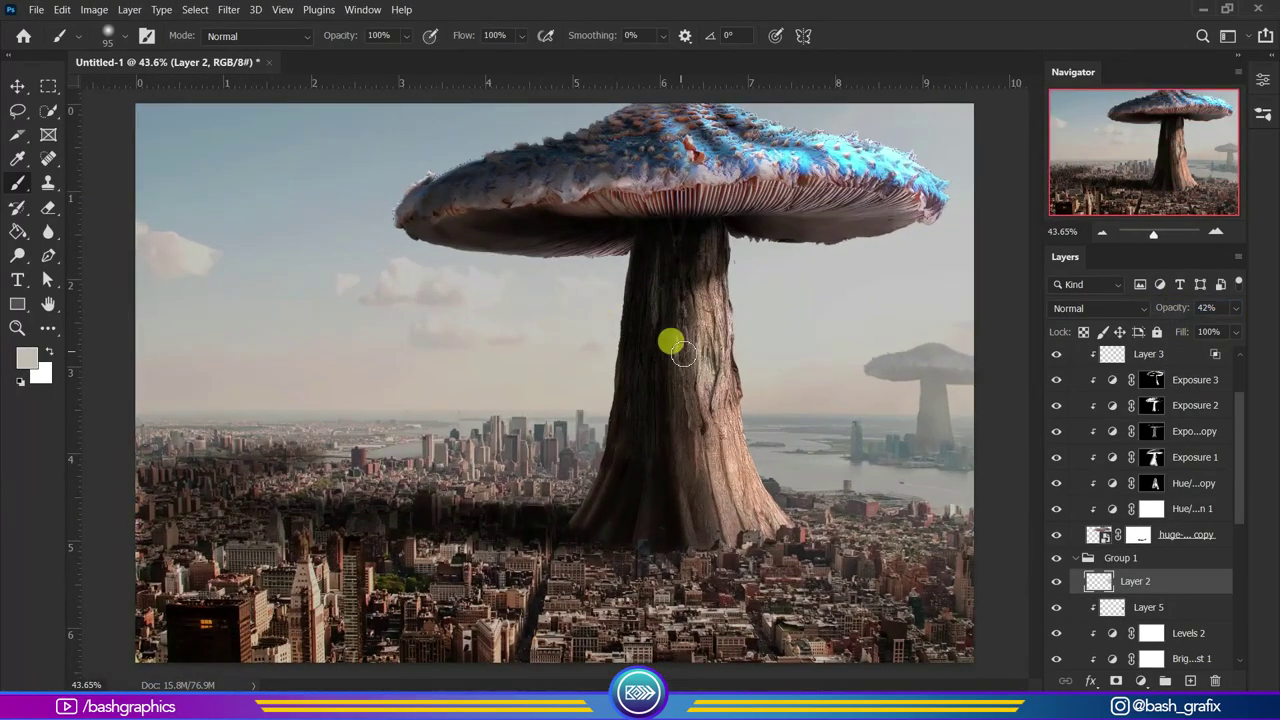
scroll(986, 503, down, 2)
scroll(815, 460, up, 1)
scroll(815, 460, down, 2)
scroll(714, 500, up, 1)
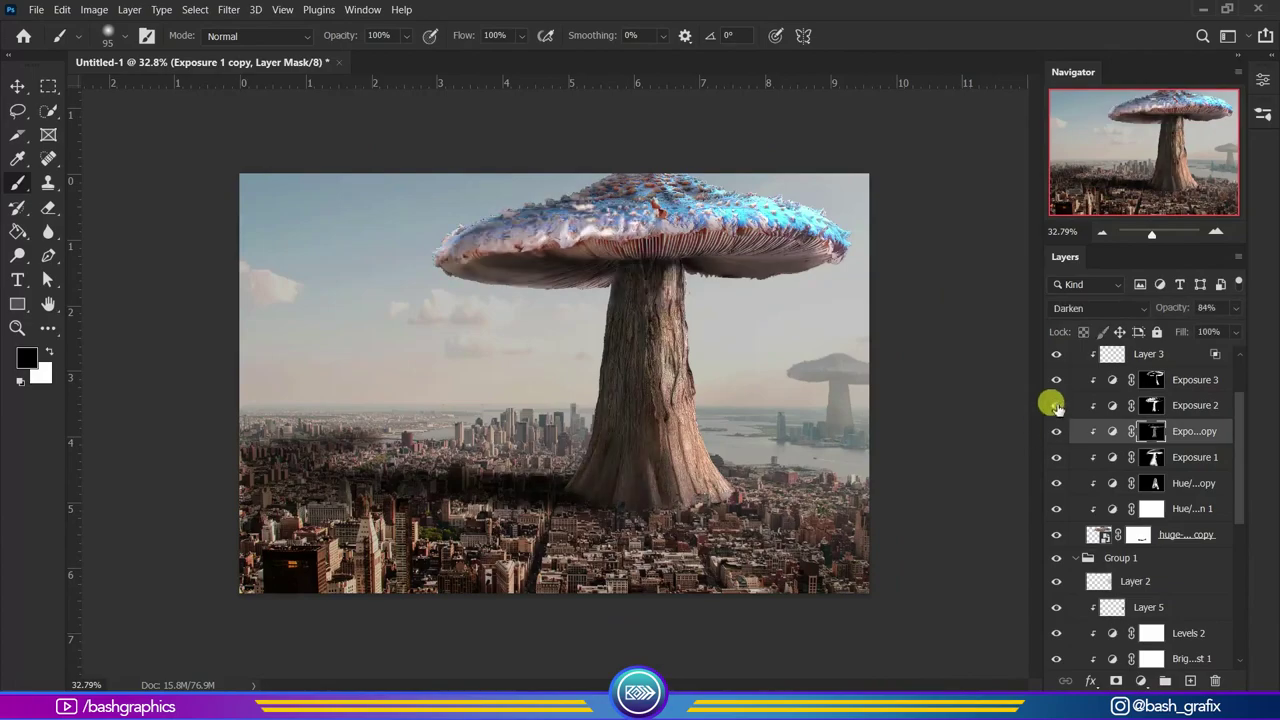
Raise the Exposure 1 adjustment's opacity to 75%.
click(1155, 457)
scroll(596, 457, down, 2)
scroll(596, 457, up, 1)
drag(1157, 308, 1170, 308)
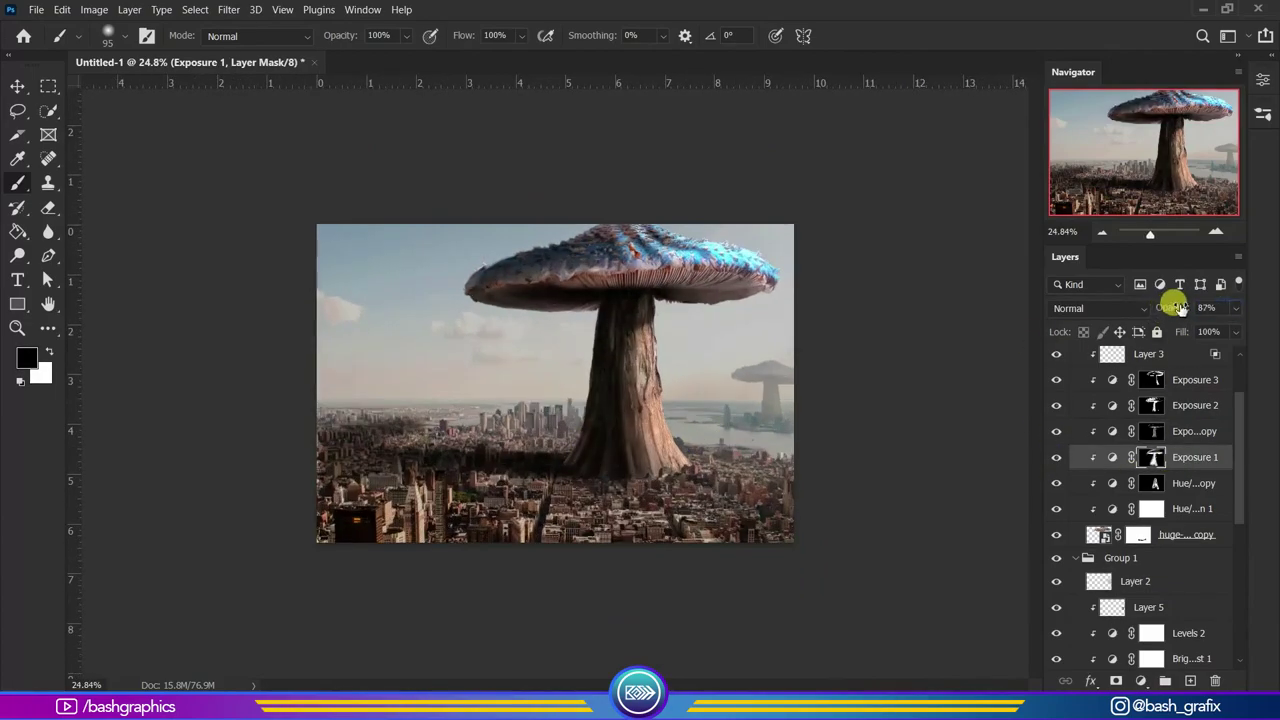
Check the Hue/Saturation copy and Exposure 3 adjustments, then reselect the Exposure 2 mask.
click(1155, 483)
click(1065, 379)
click(1065, 405)
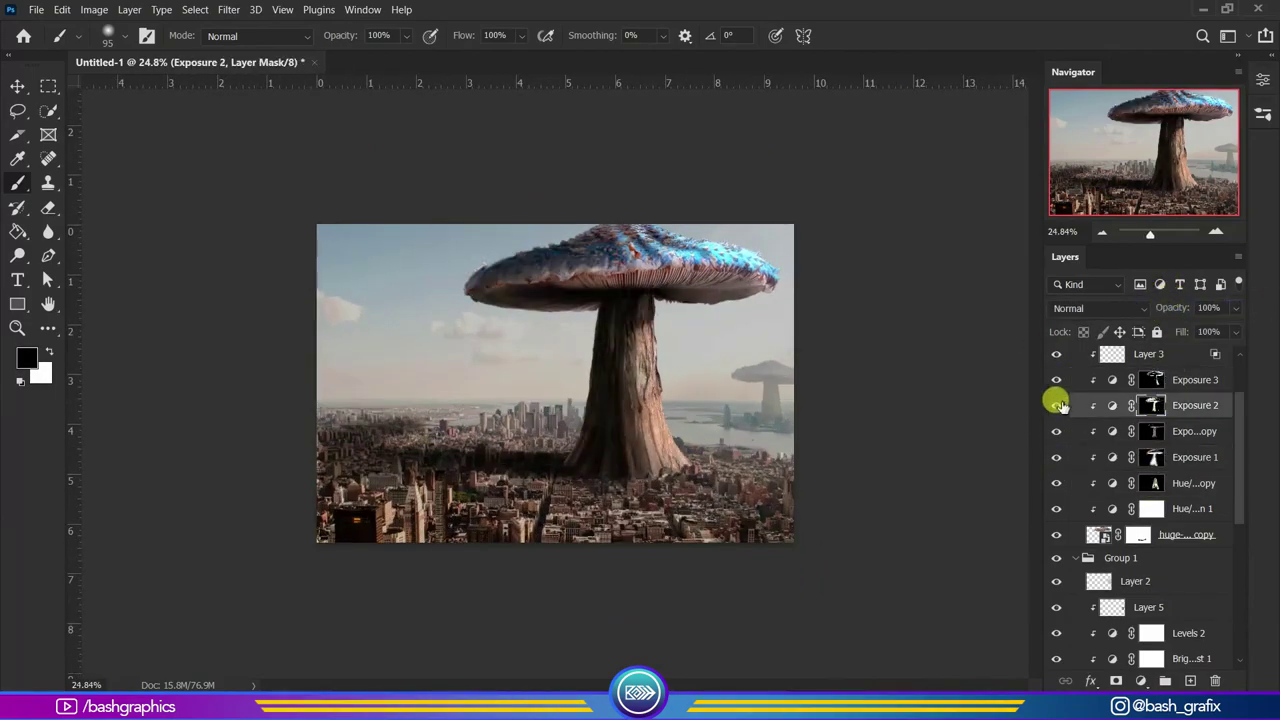
scroll(700, 457, up, 2)
scroll(591, 509, up, 1)
scroll(591, 509, up, 1)
click(1140, 457)
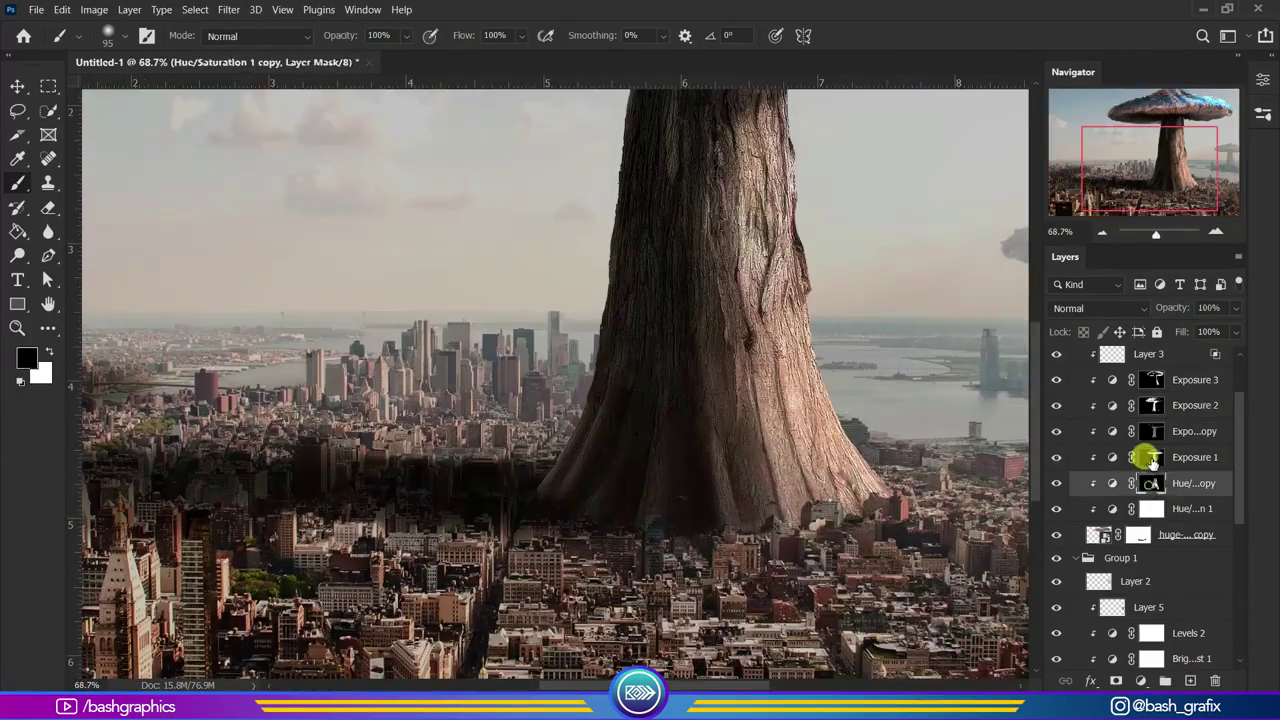
click(1150, 405)
Swap painting colours and set the brush opacity to 70% for the Exposure 2 mask.
key(x)
scroll(594, 328, up, 1)
scroll(594, 400, down, 2)
scroll(640, 470, down, 1)
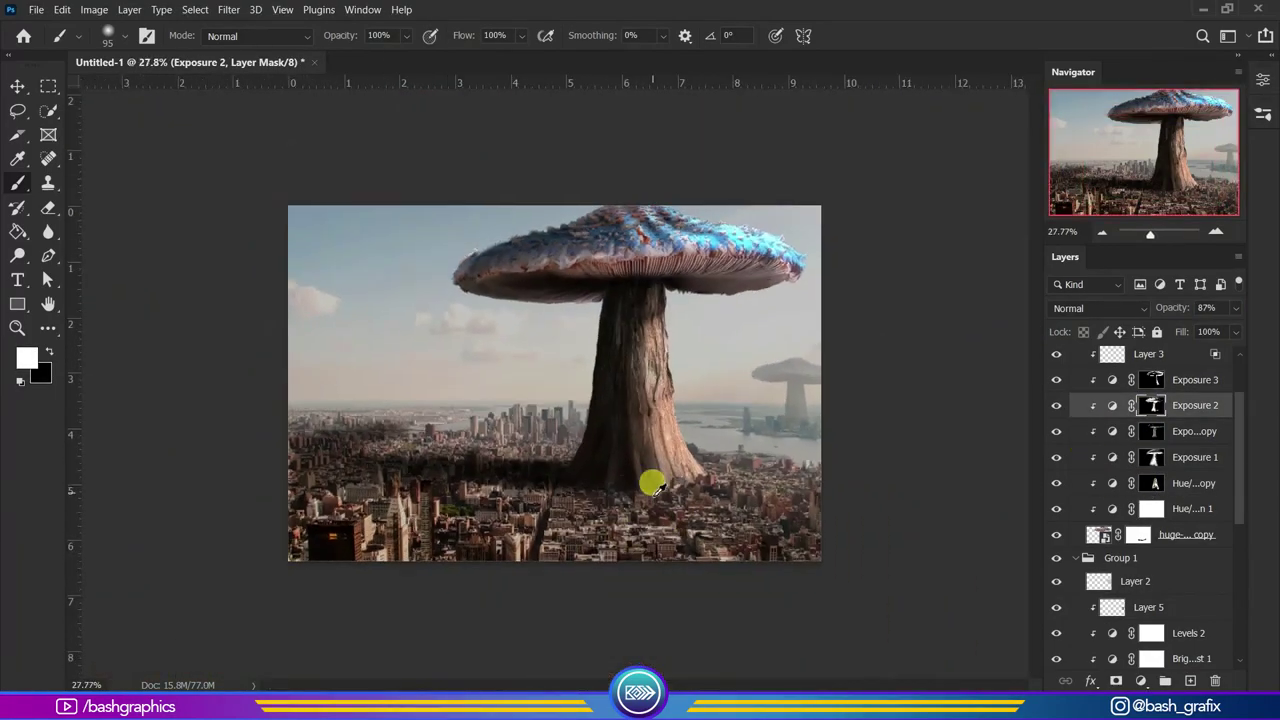
scroll(760, 520, up, 2)
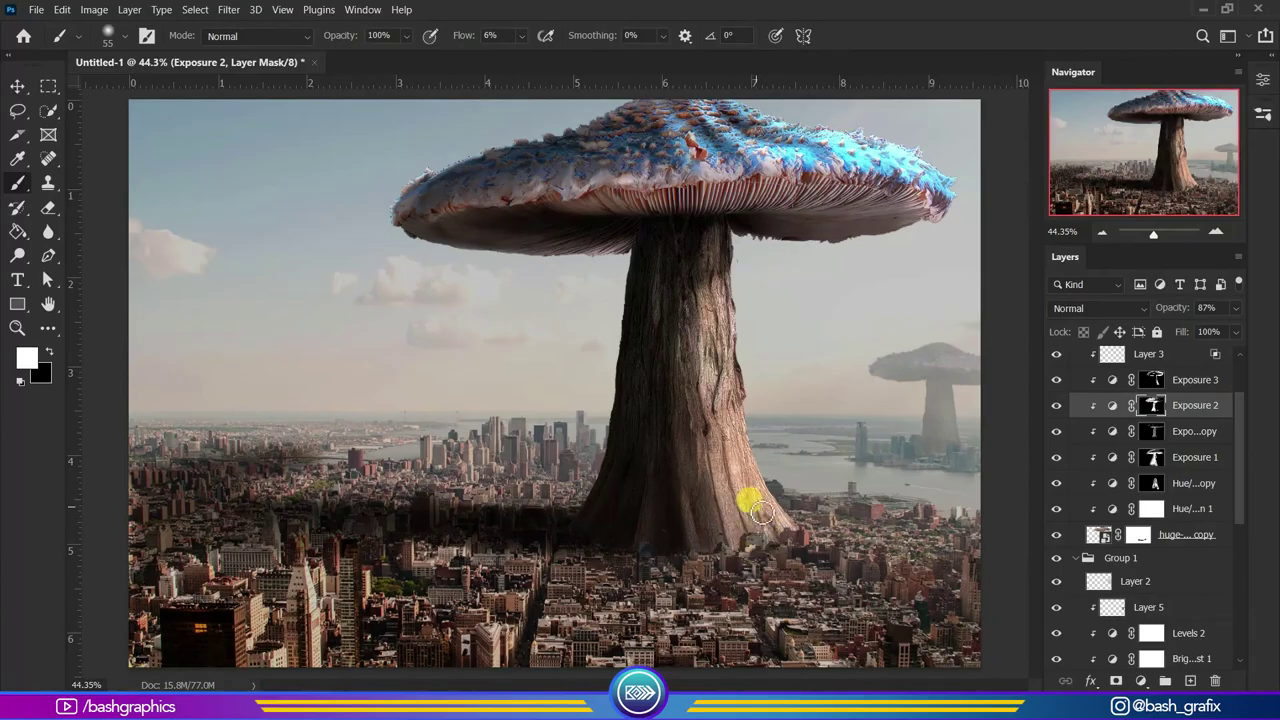
scroll(686, 500, up, 2)
key(7)
Touch up the big mushroom layer's mask and collapse the Big Mushroom group.
ctrl+click(708, 440)
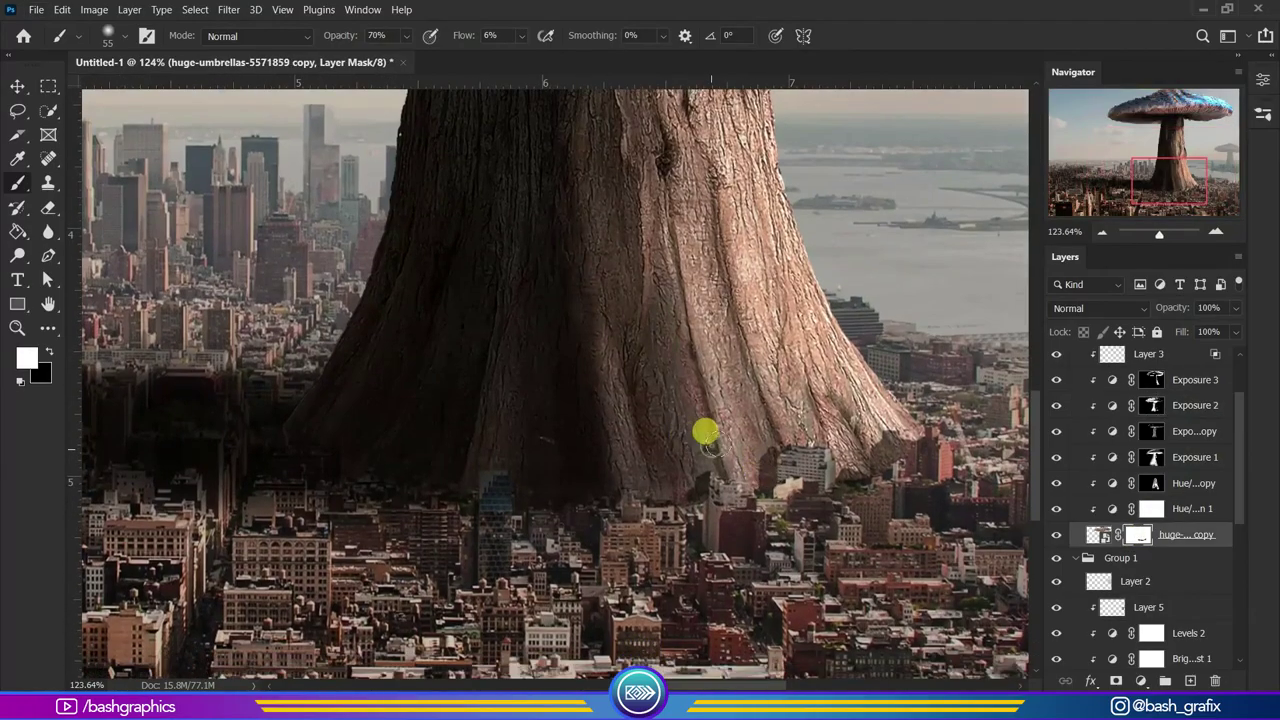
scroll(707, 245, down, 3)
scroll(700, 350, up, 1)
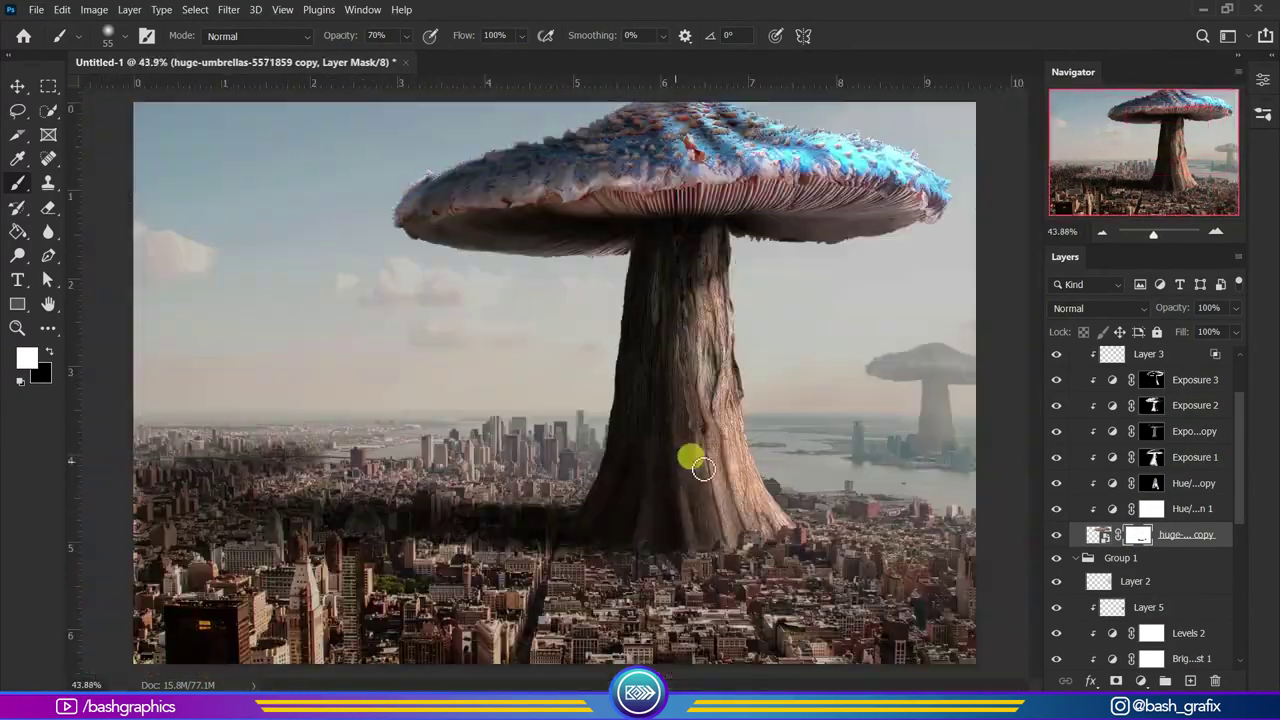
click(1075, 528)
scroll(1080, 555, up, 1)
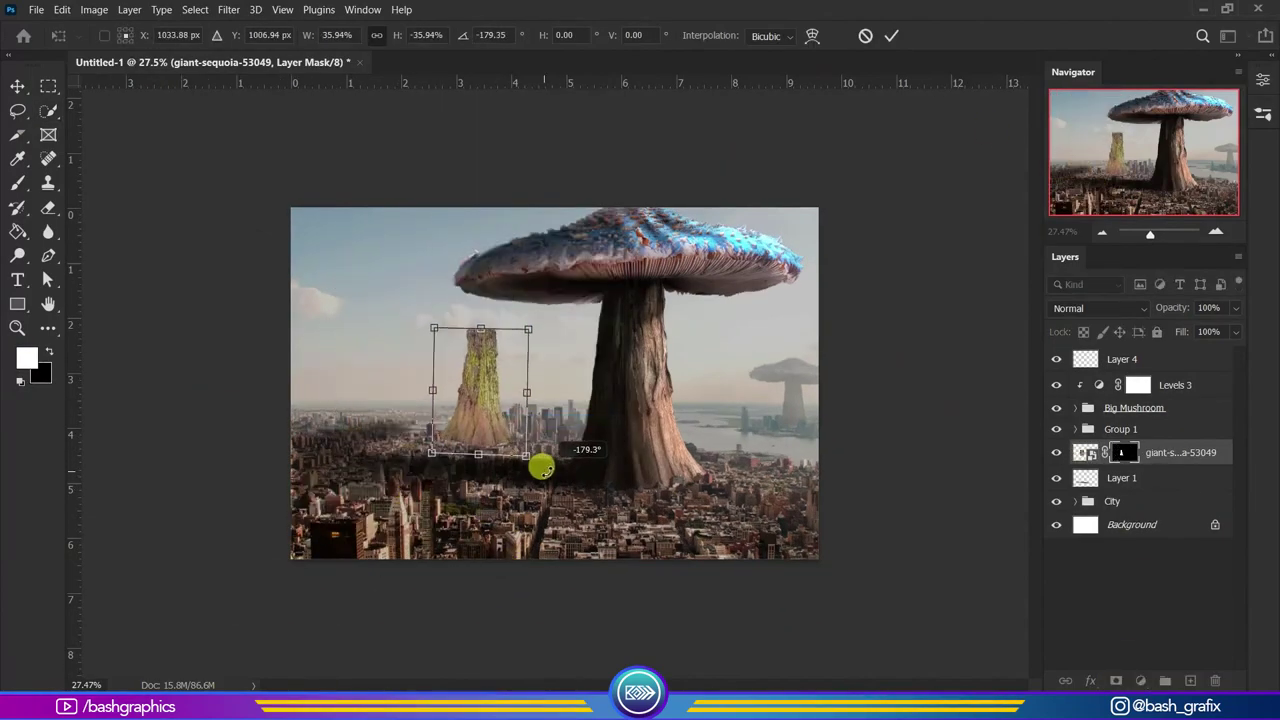
Place the shrunken sequoia trunk left of the giant mushroom and fit the masked blue cap on top.
drag(540, 463, 517, 440)
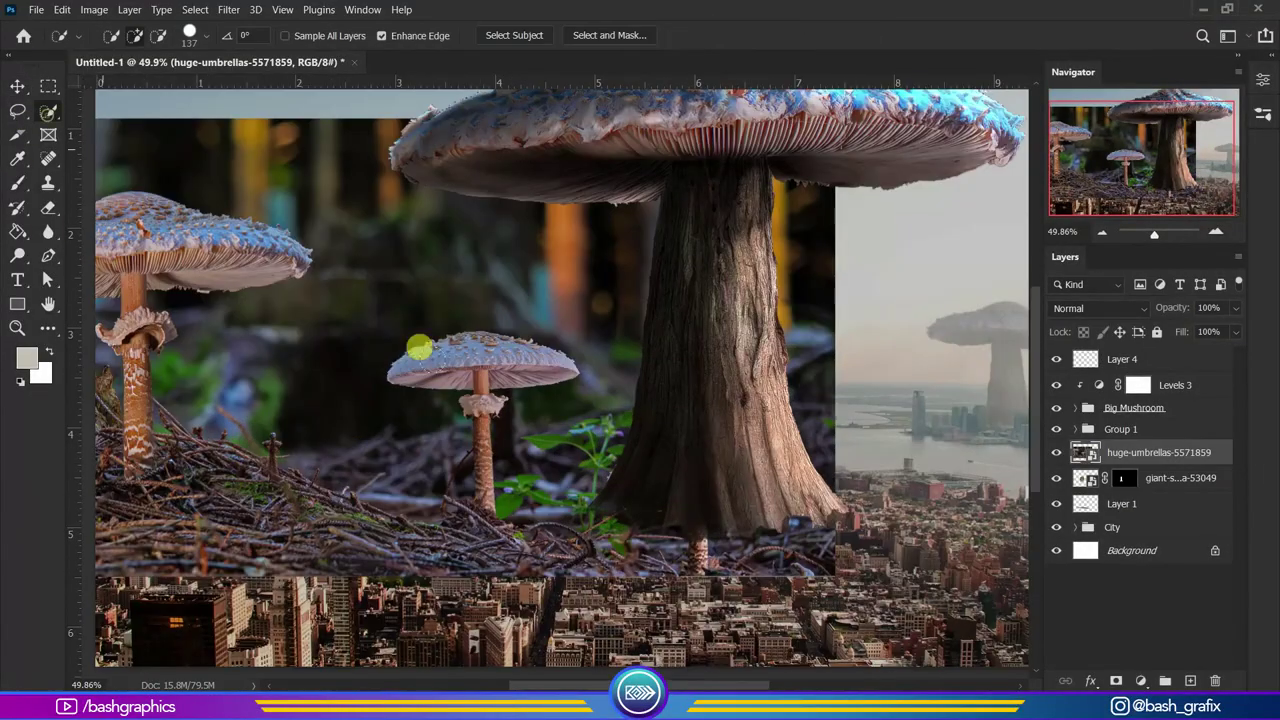
click(1117, 680)
key(v)
mouse_move(533, 379)
mouse_down()
mouse_move(494, 286)
mouse_move(557, 323)
mouse_up()
key(ctrl+t)
key(Return)
drag(440, 445, 406, 428)
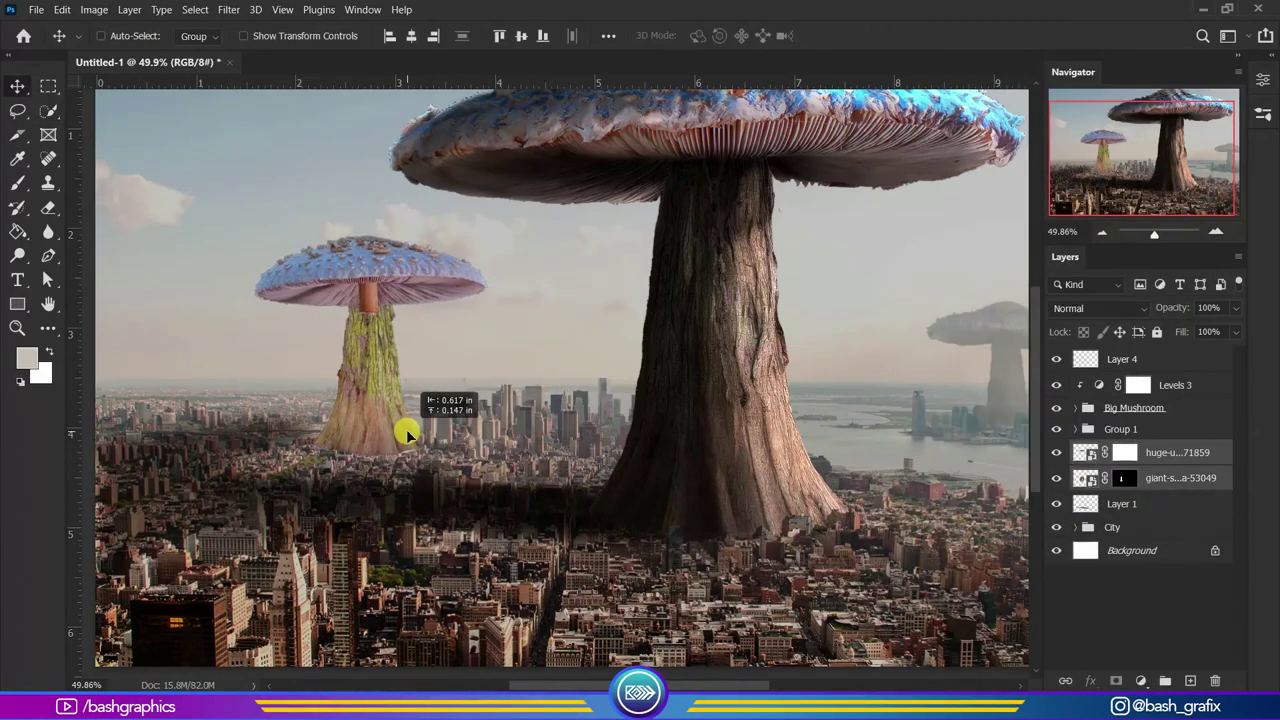
Set up a full-opacity size-10 brush painting white on the small mushroom's mask.
scroll(471, 323, up, 5)
key(b)
key(x)
scroll(370, 333, up, 3)
key(0)
key(bracketleft)
key(bracketleft)
key(bracketleft)
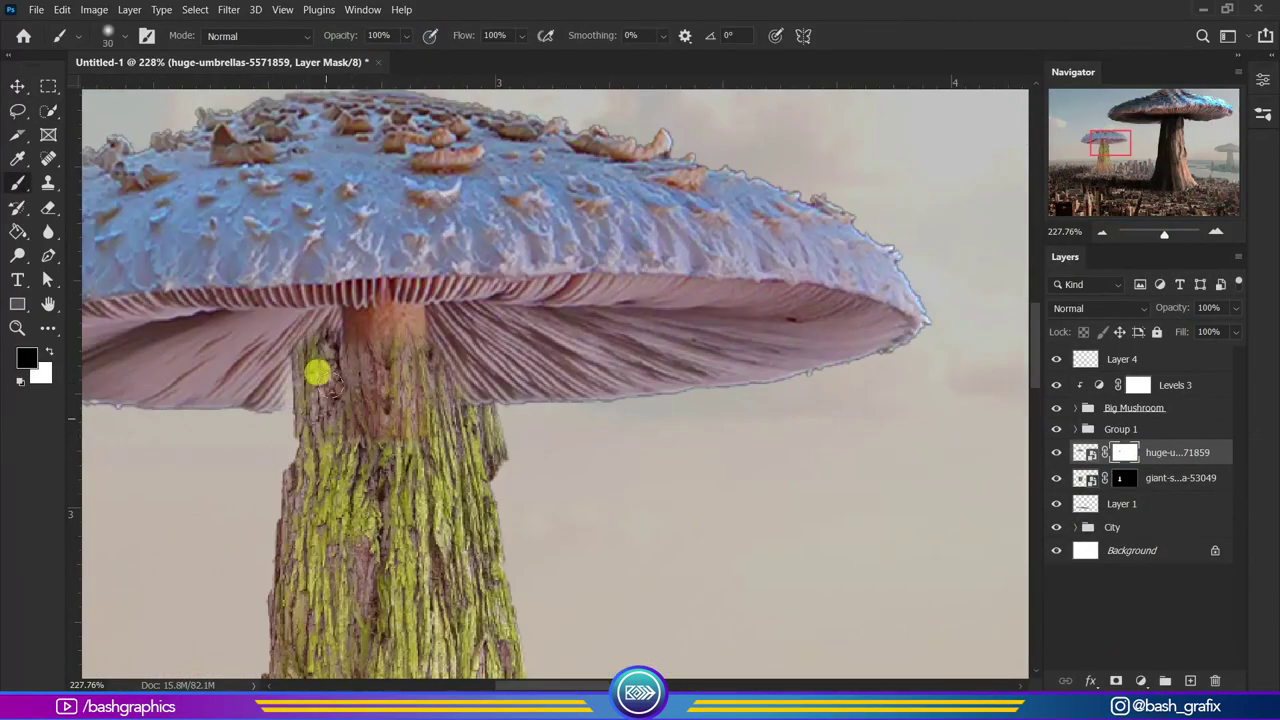
key(x)
key(bracketleft)
key(bracketleft)
scroll(300, 368, up, 3)
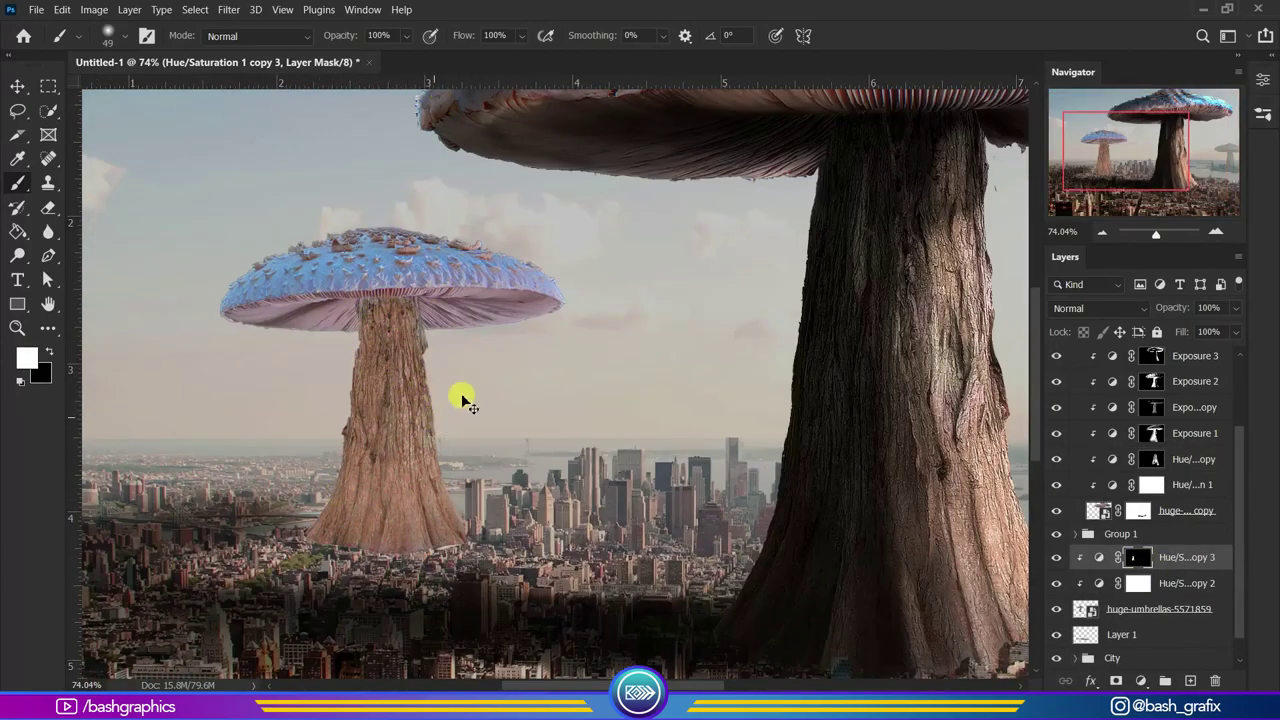
Paint the Hue/Saturation correction over the small trunk and add a Levels layer clipped to the small mushroom.
drag(465, 35, 418, 45)
click(1158, 608)
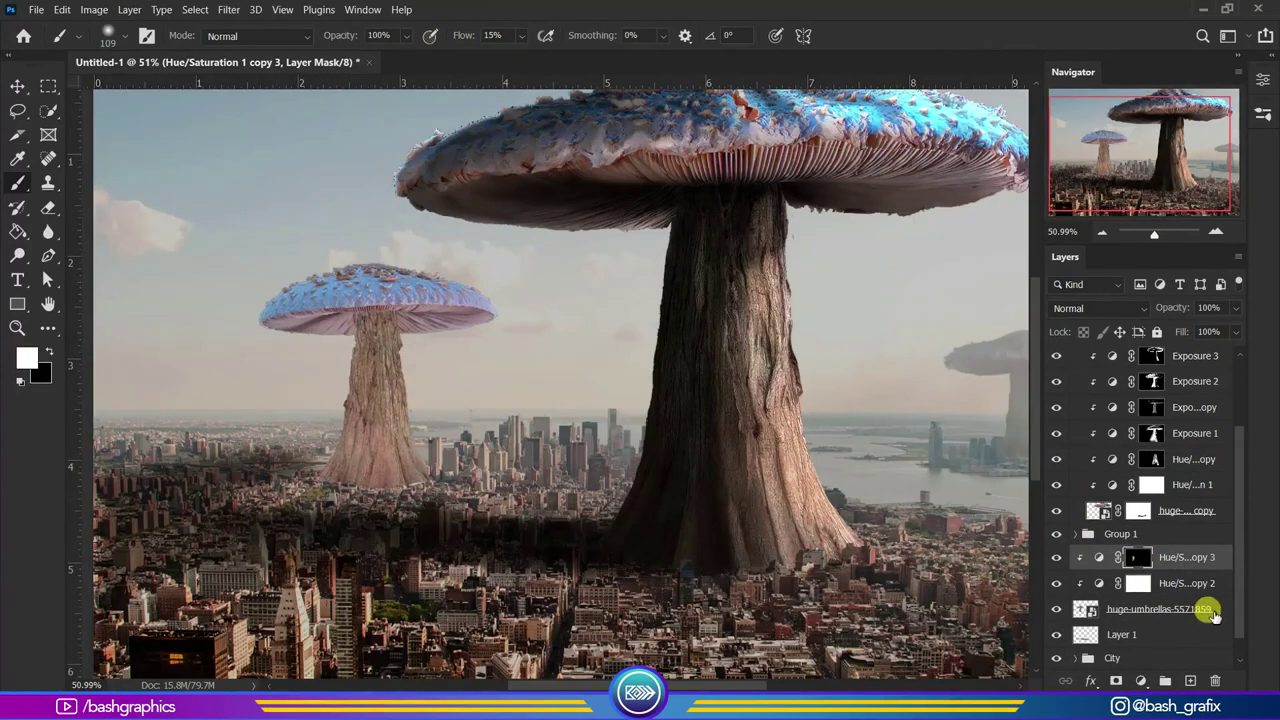
click(1141, 680)
click(1160, 460)
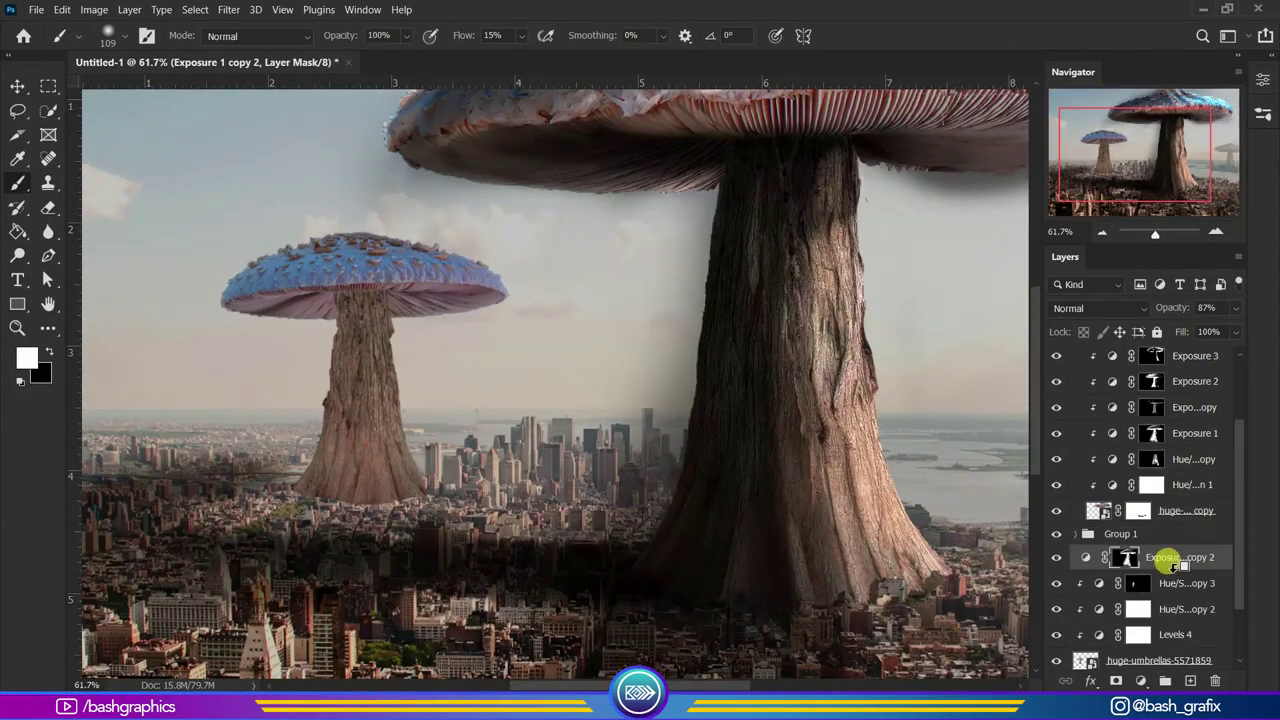
Clip an Exposure copy to the small mushroom and brush darkness onto the trunk's left side.
alt+click(1172, 566)
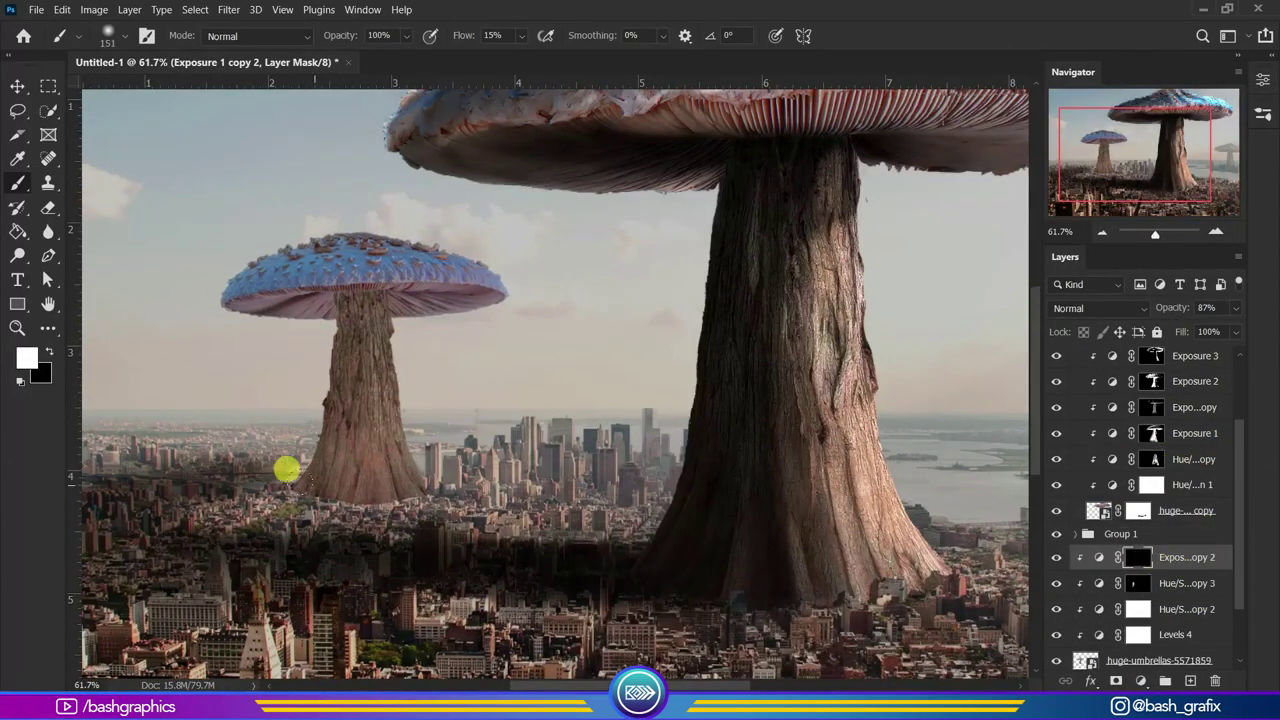
scroll(289, 466, up, 2)
scroll(314, 343, up, 3)
scroll(394, 263, up, 2)
drag(358, 296, 427, 465)
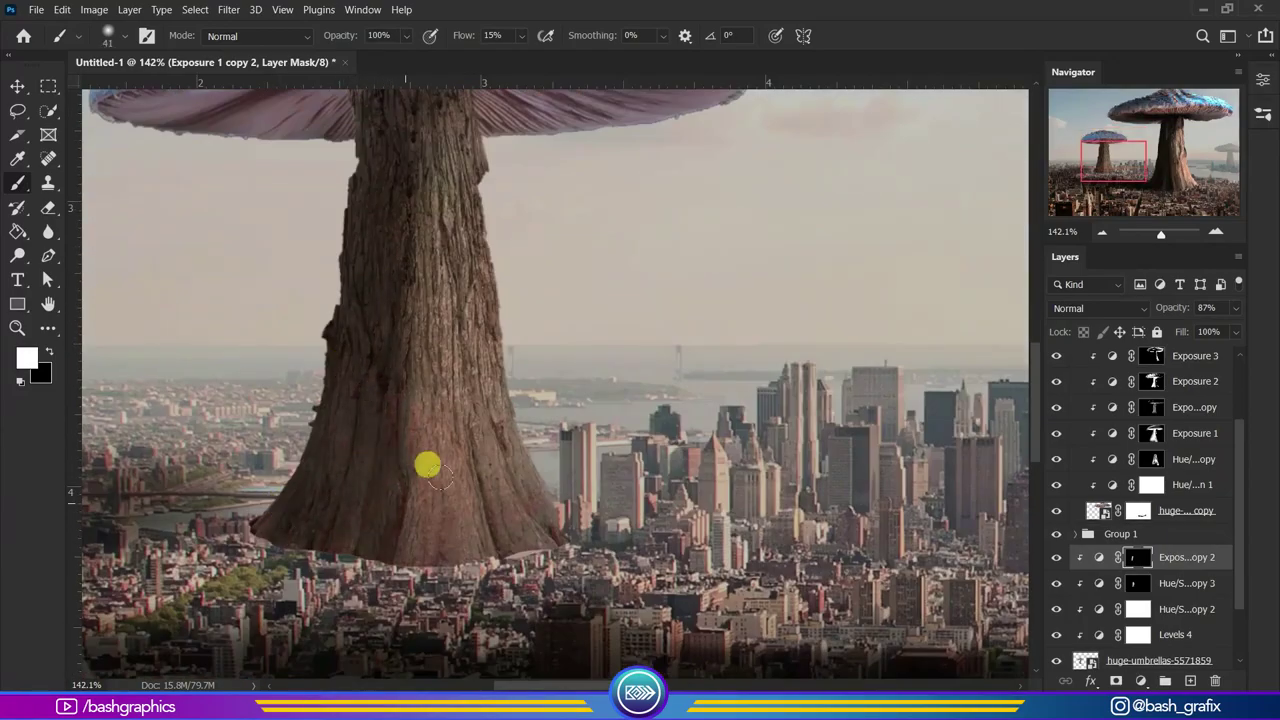
scroll(474, 467, up, 3)
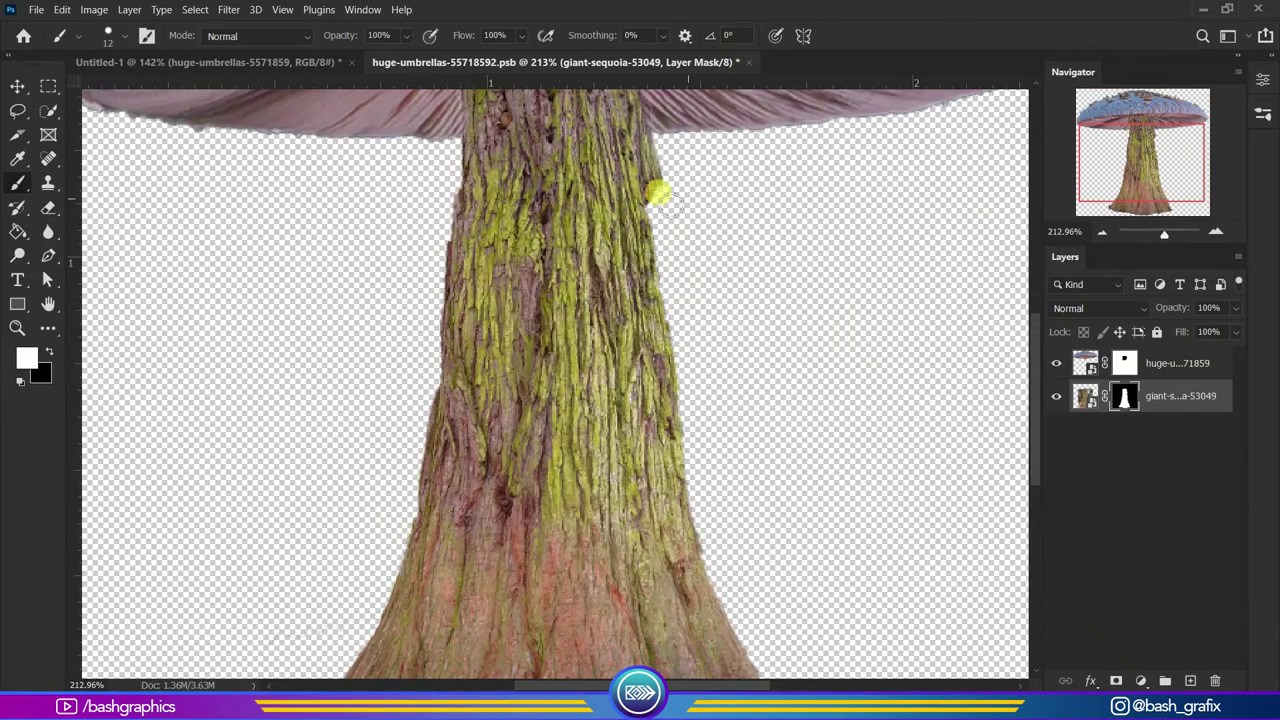
Paint the giant-sequoia mask with black inside the huge-umbrellas smart object, then save and close it.
scroll(655, 205, down, 3)
scroll(690, 420, up, 1)
key(x)
key(ctrl+s)
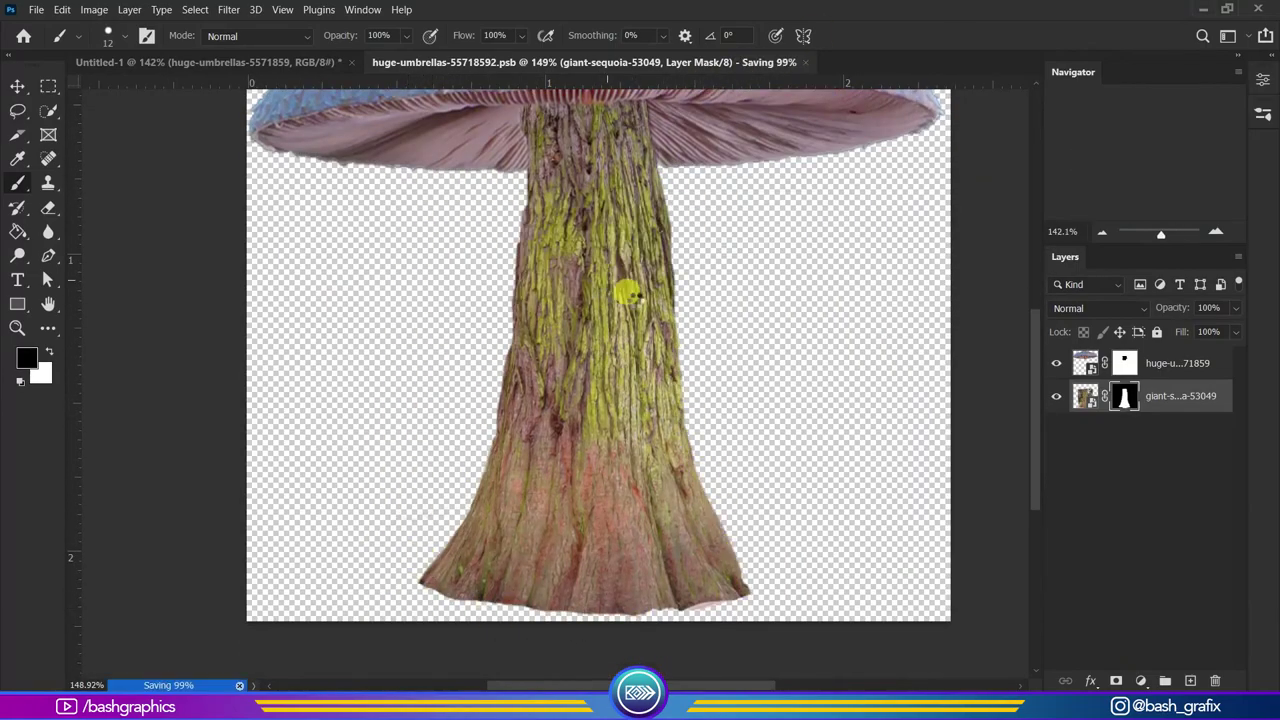
key(ctrl+w)
Target the Exposure copy's mask in the composite and reset the brush colours.
scroll(343, 451, up, 2)
scroll(343, 451, up, 3)
click(1160, 562)
key(d)
key(x)
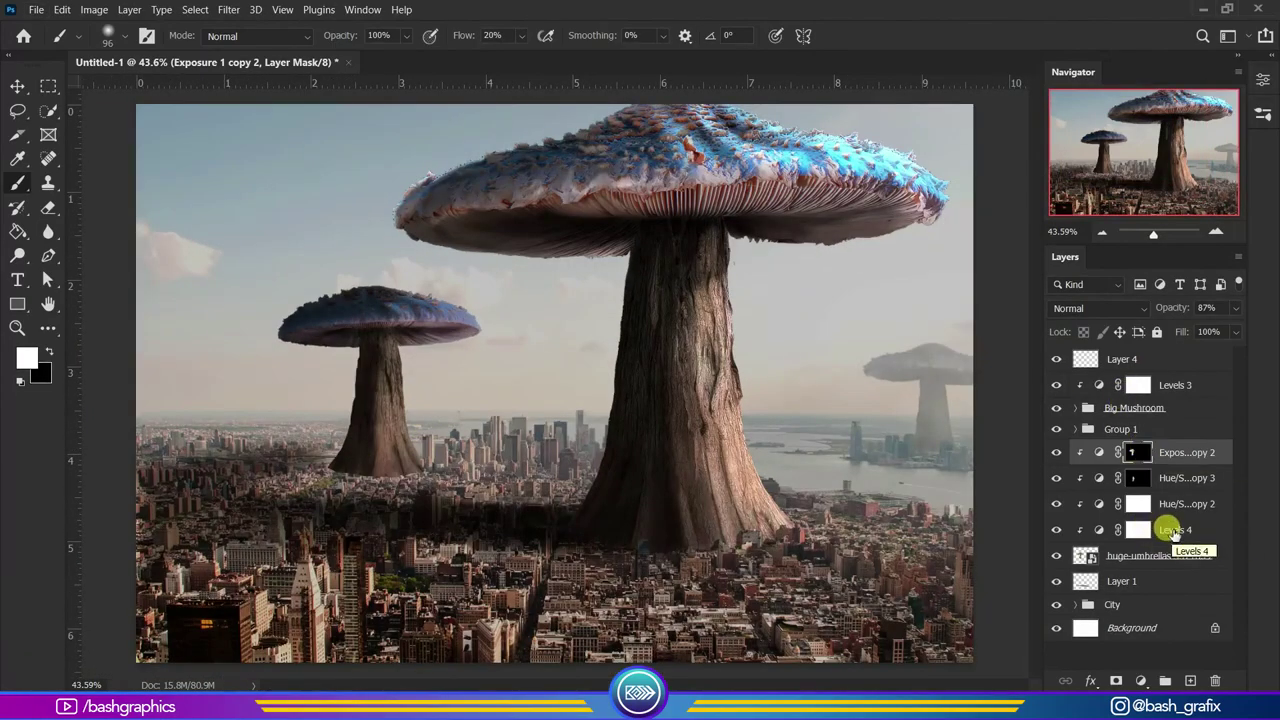
Open the small mushroom's Hue/Saturation settings and scroll the Layers panel.
click(1138, 503)
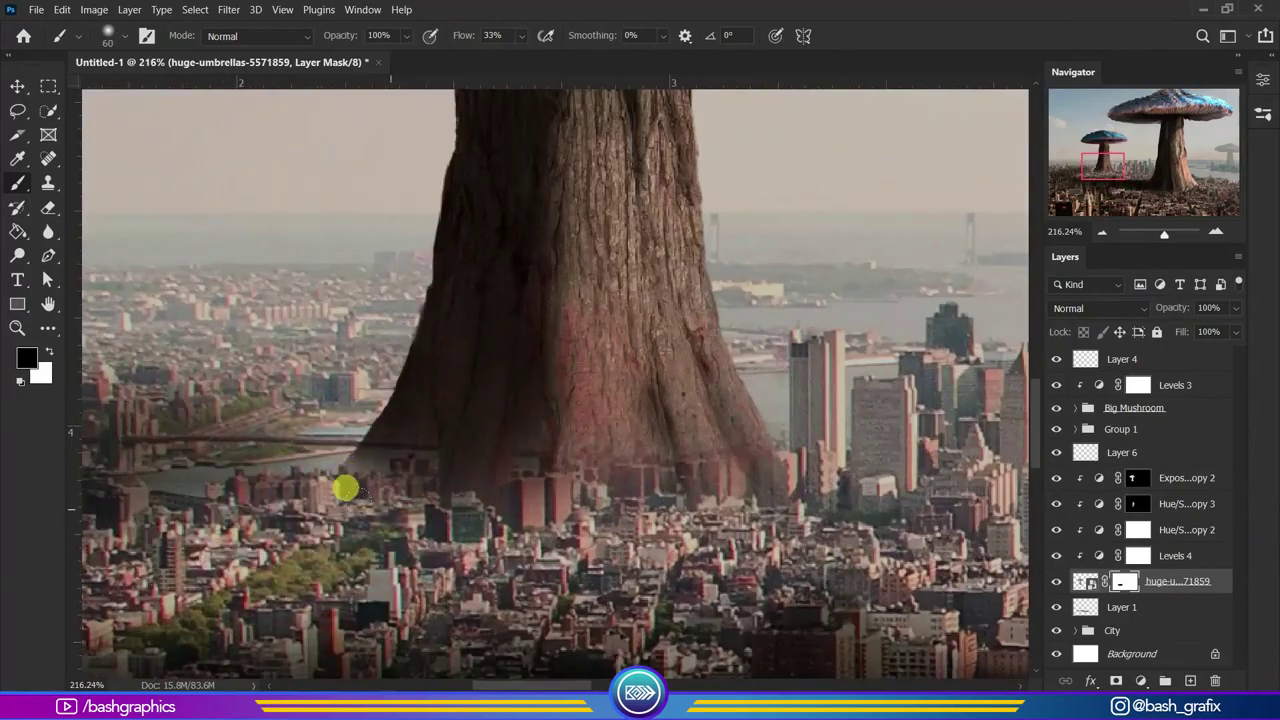
scroll(484, 465, up, 2)
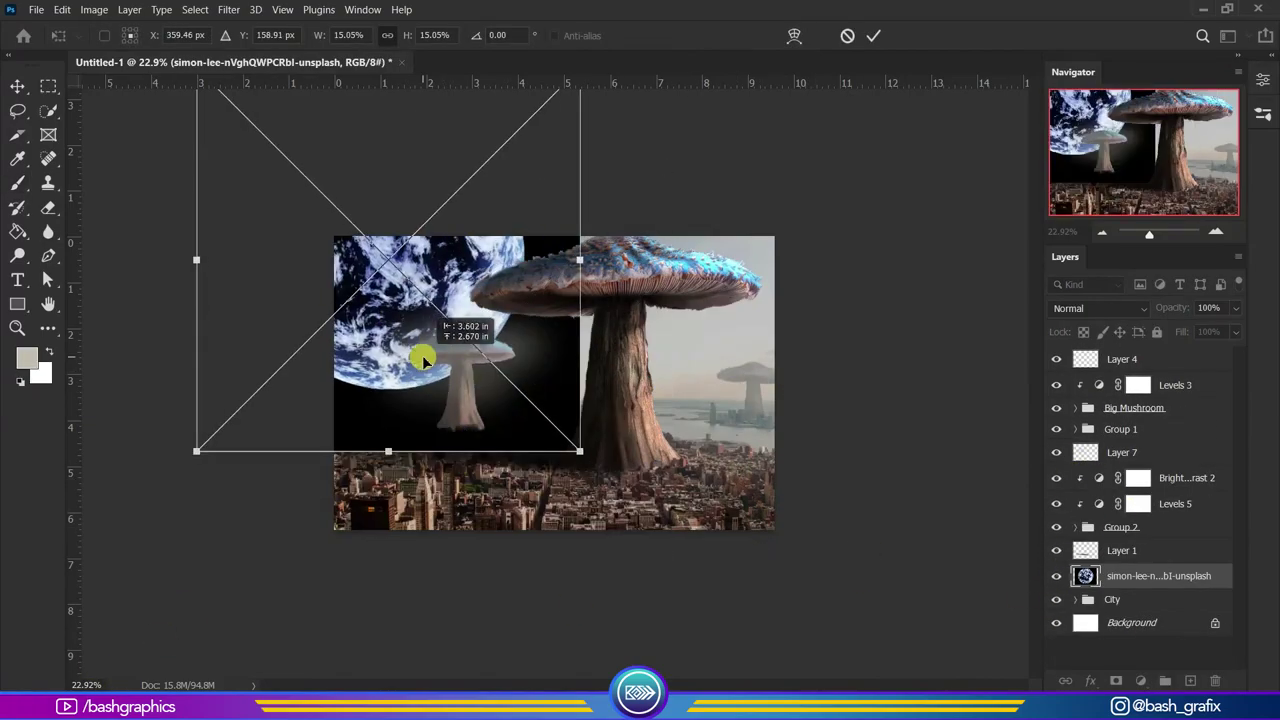
Commit the planet's size and try a brighter blend with a lifted black level.
key(Return)
click(1100, 308)
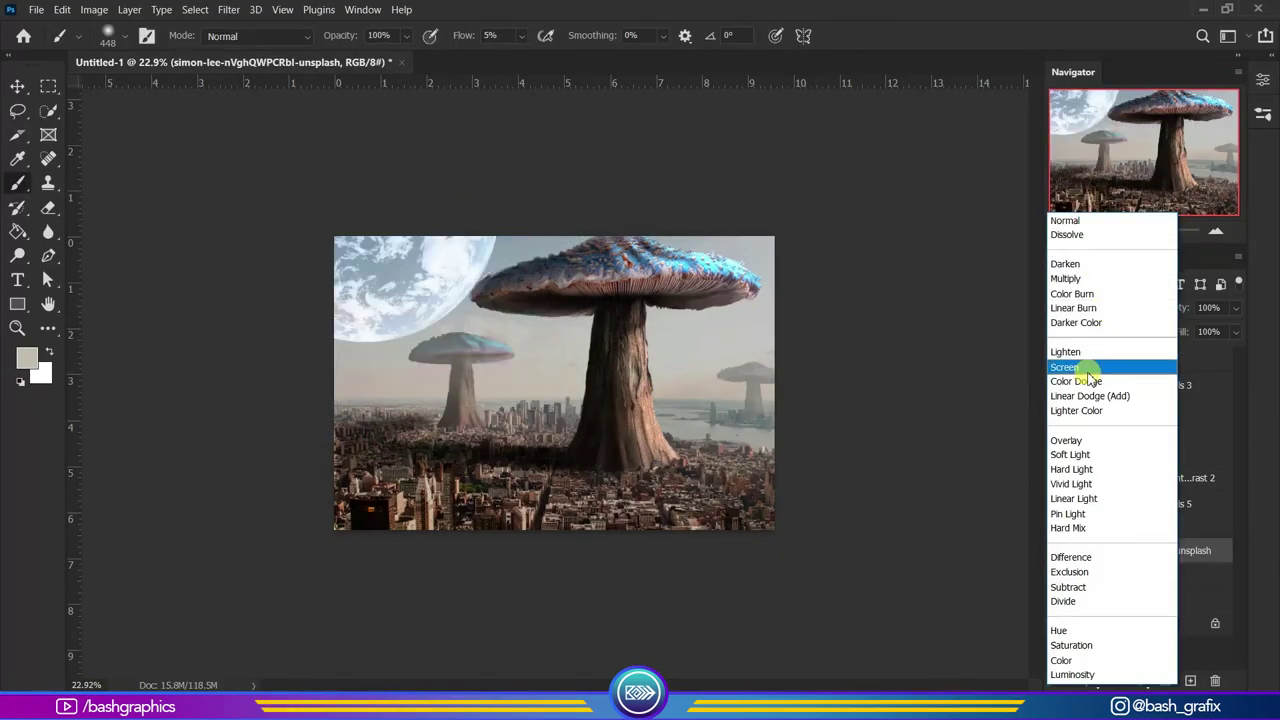
click(1101, 441)
drag(1043, 251, 1104, 251)
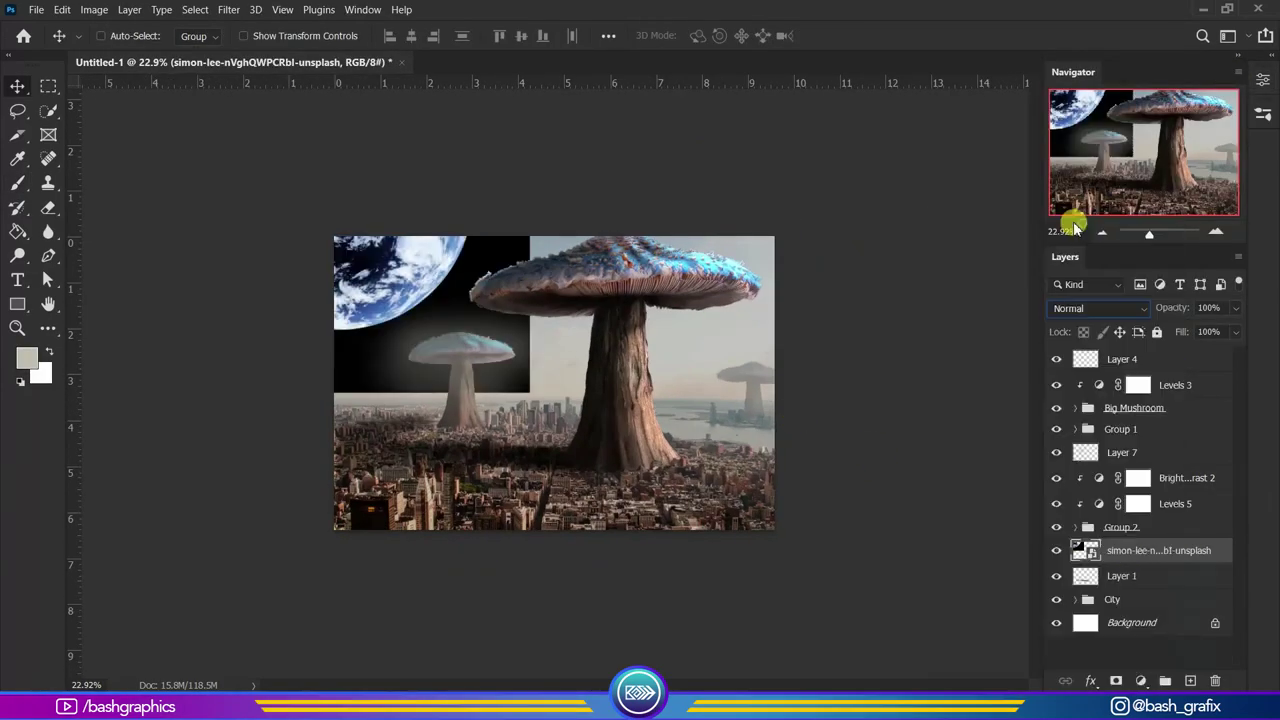
Cut the planet to a circle, move it to the upper-left sky, and blend it with Screen.
click(217, 14)
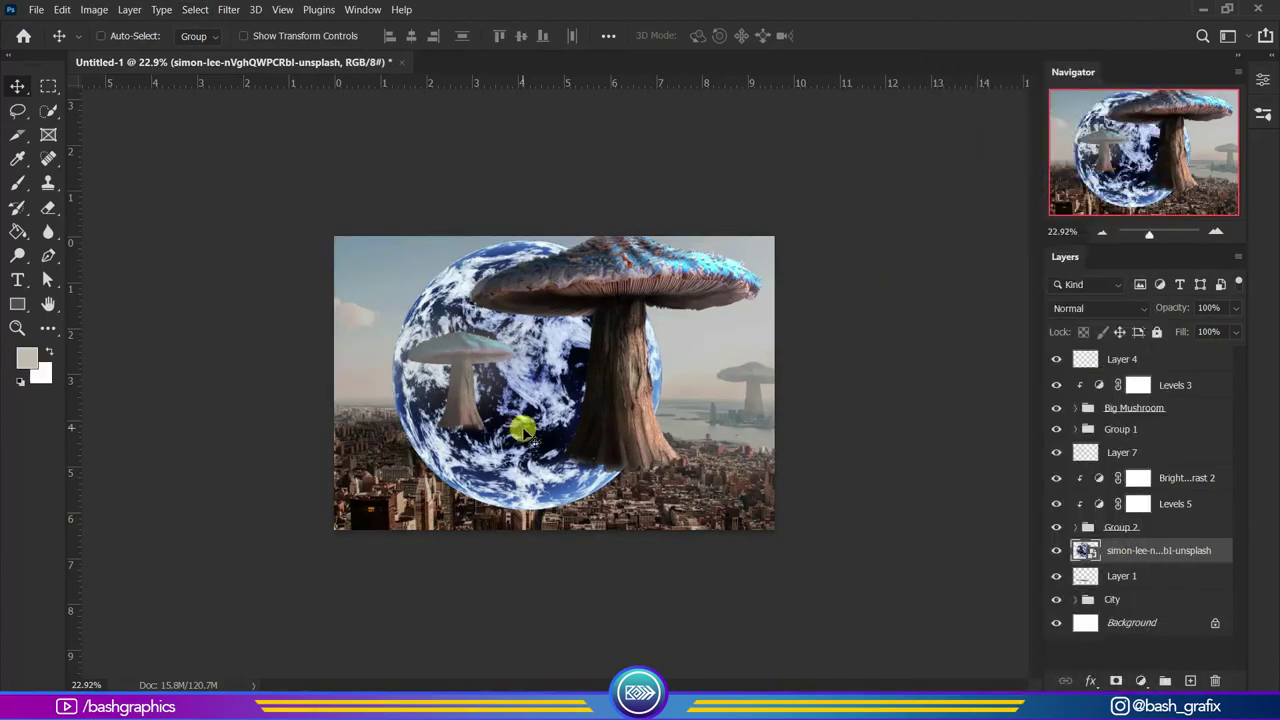
drag(522, 432, 386, 286)
click(1100, 308)
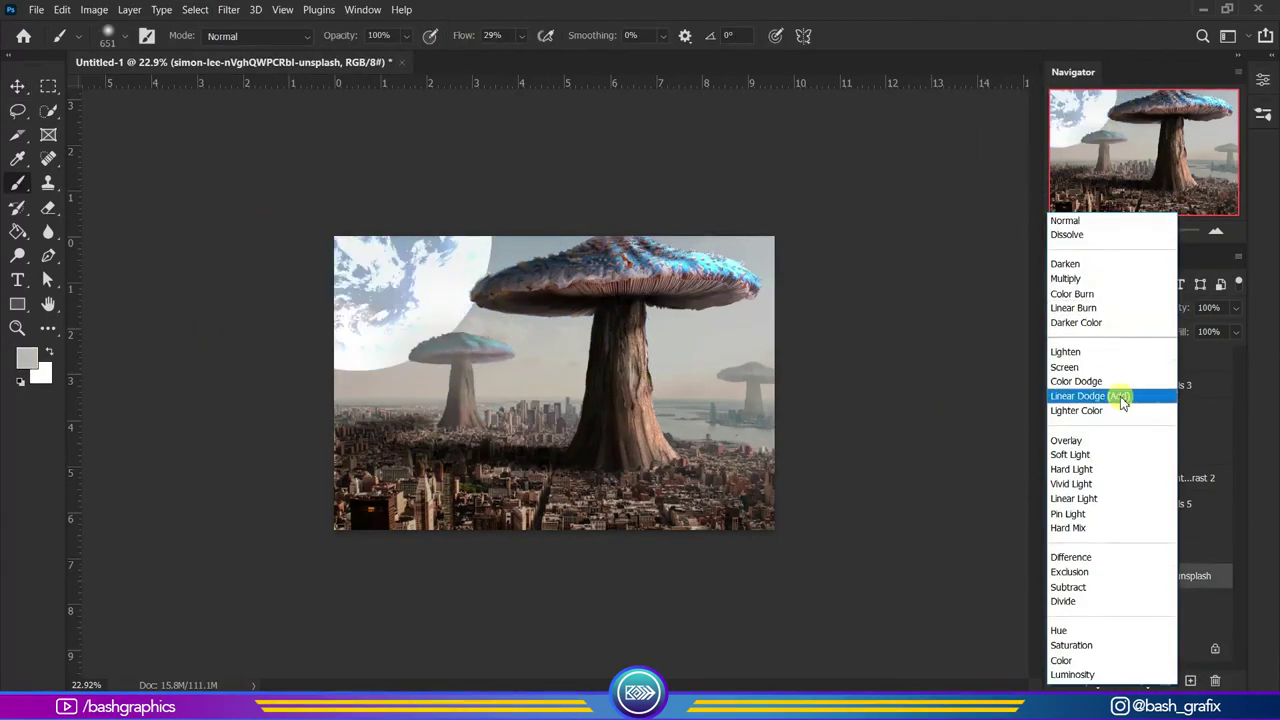
click(1064, 367)
key(v)
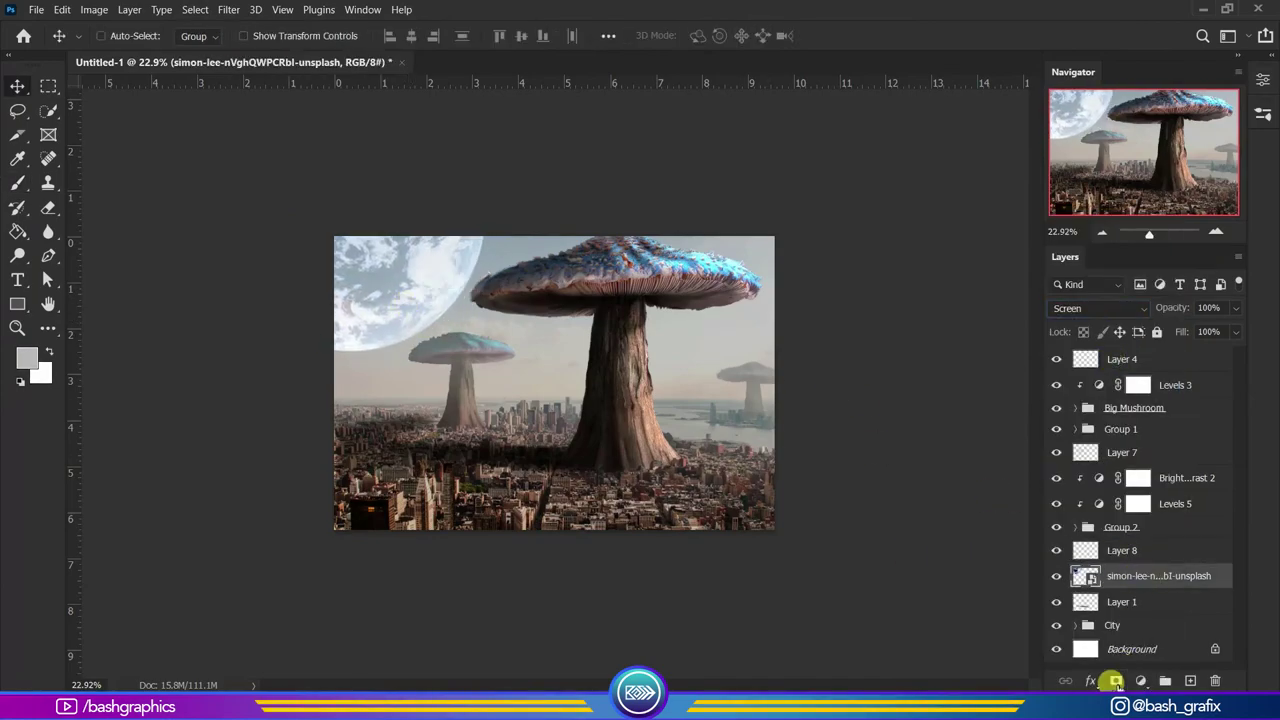
Add a layer mask to the planet and a new Layer 9 clipped above it.
click(1116, 681)
key(b)
key(d)
key(ctrl+plus)
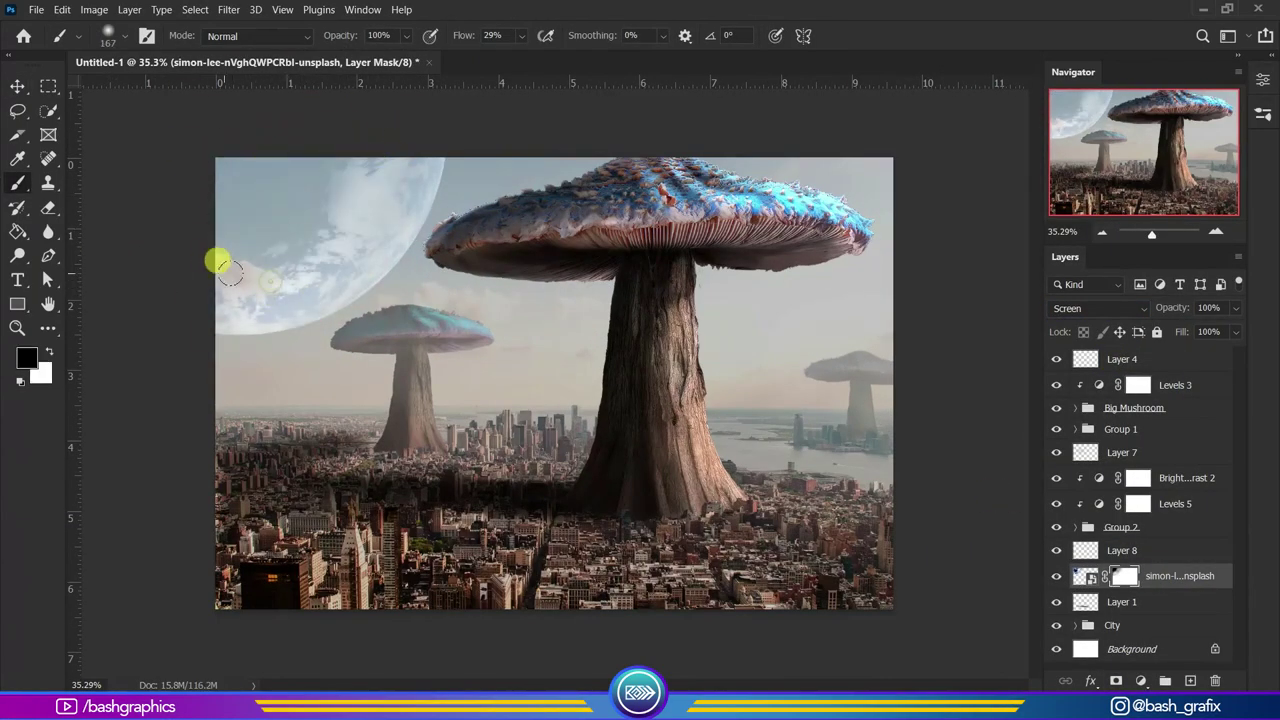
click(1190, 681)
key(alt+ctrl+g)
key(x)
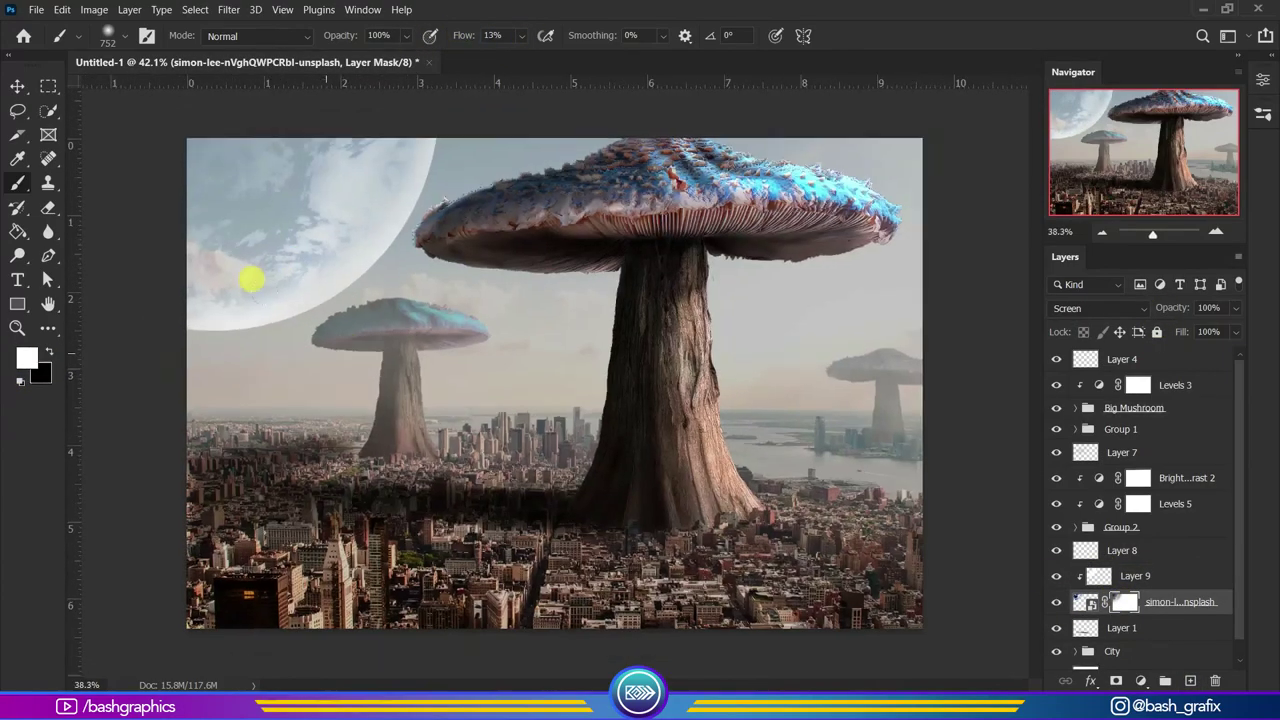
click(1092, 568)
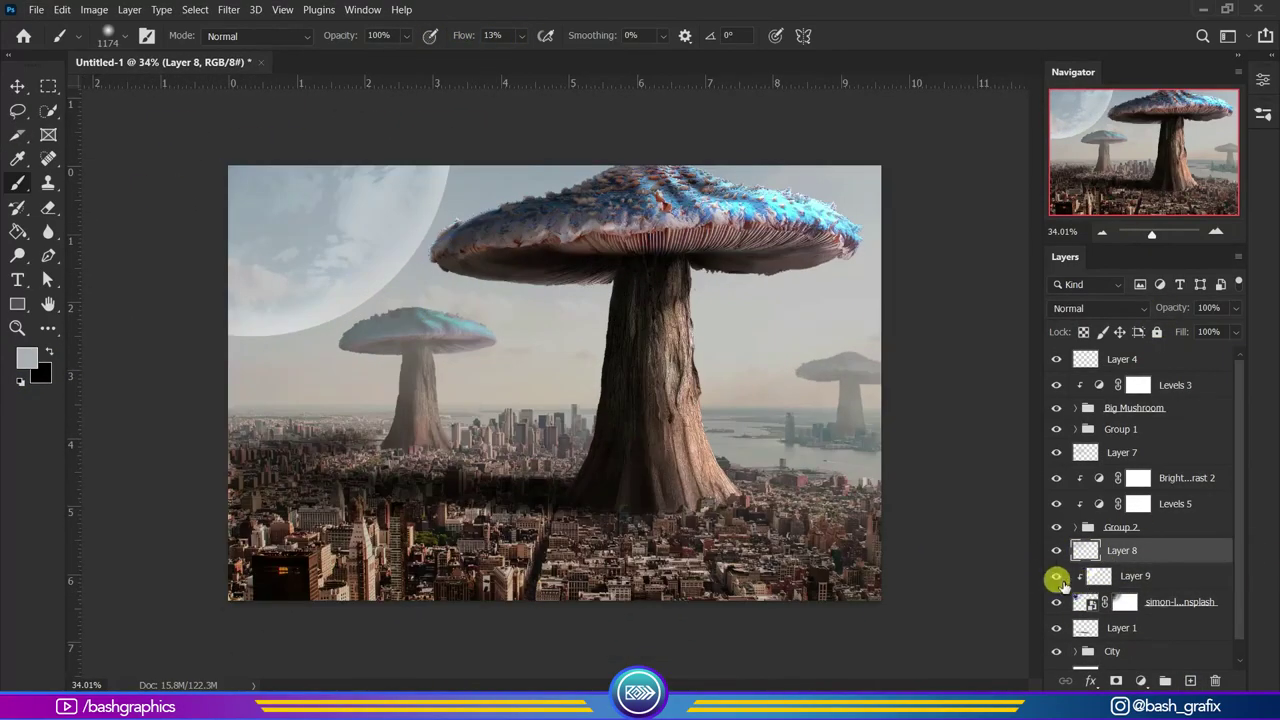
Select the planet layer and delete the unused Layer 8.
click(1085, 601)
click(1100, 308)
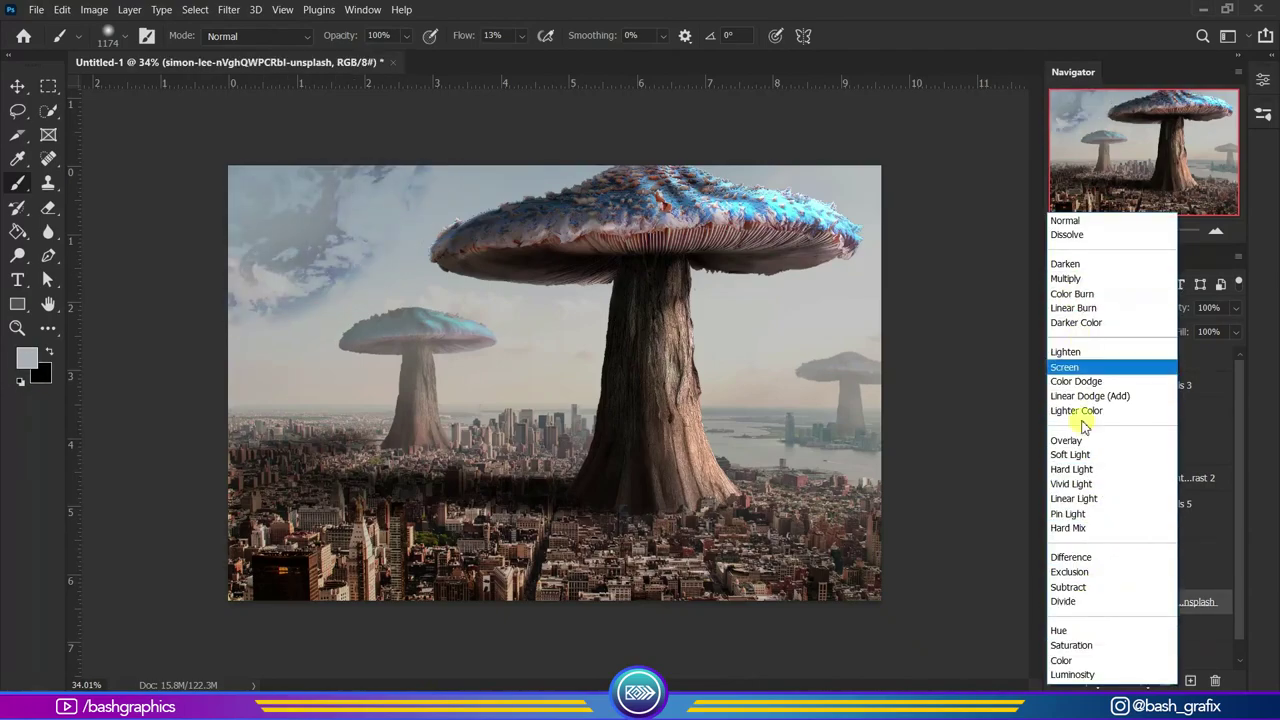
key(Escape)
click(1090, 573)
click(1086, 575)
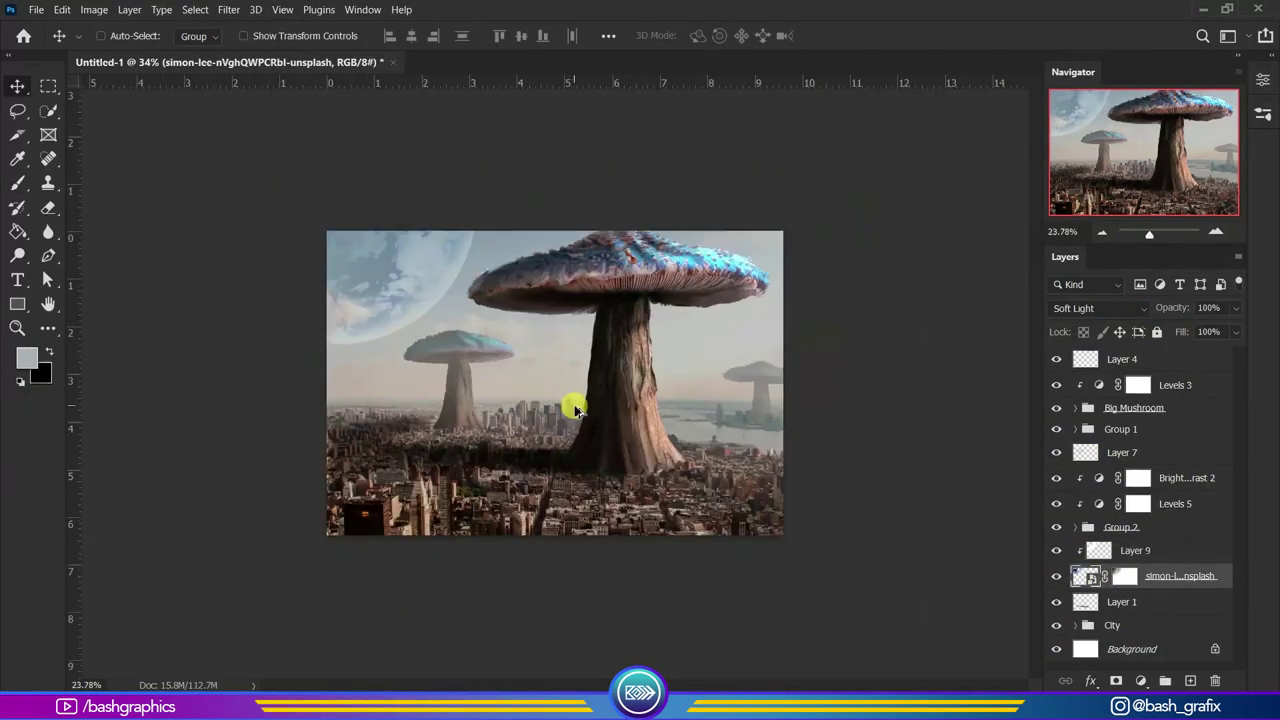
Rescale and reposition the planet with Free Transform, then fit the view.
key(ctrl+t)
mouse_move(646, 428)
mouse_down()
mouse_move(588, 466)
mouse_move(436, 334)
mouse_move(791, 337)
mouse_move(437, 303)
mouse_up()
key(Return)
key(ctrl+0)
key(b)
Change the planet's blend mode, lower its opacity, and target its image thumbnail.
click(1100, 308)
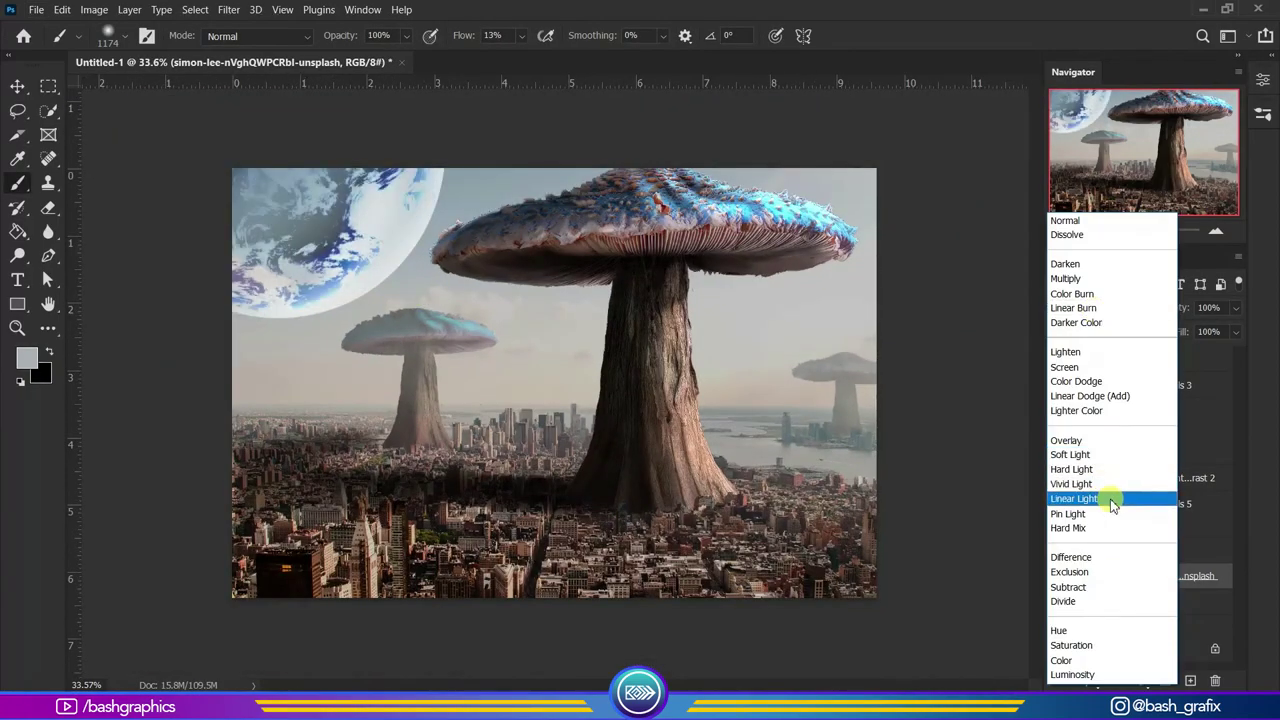
click(1066, 440)
drag(1190, 308, 1172, 308)
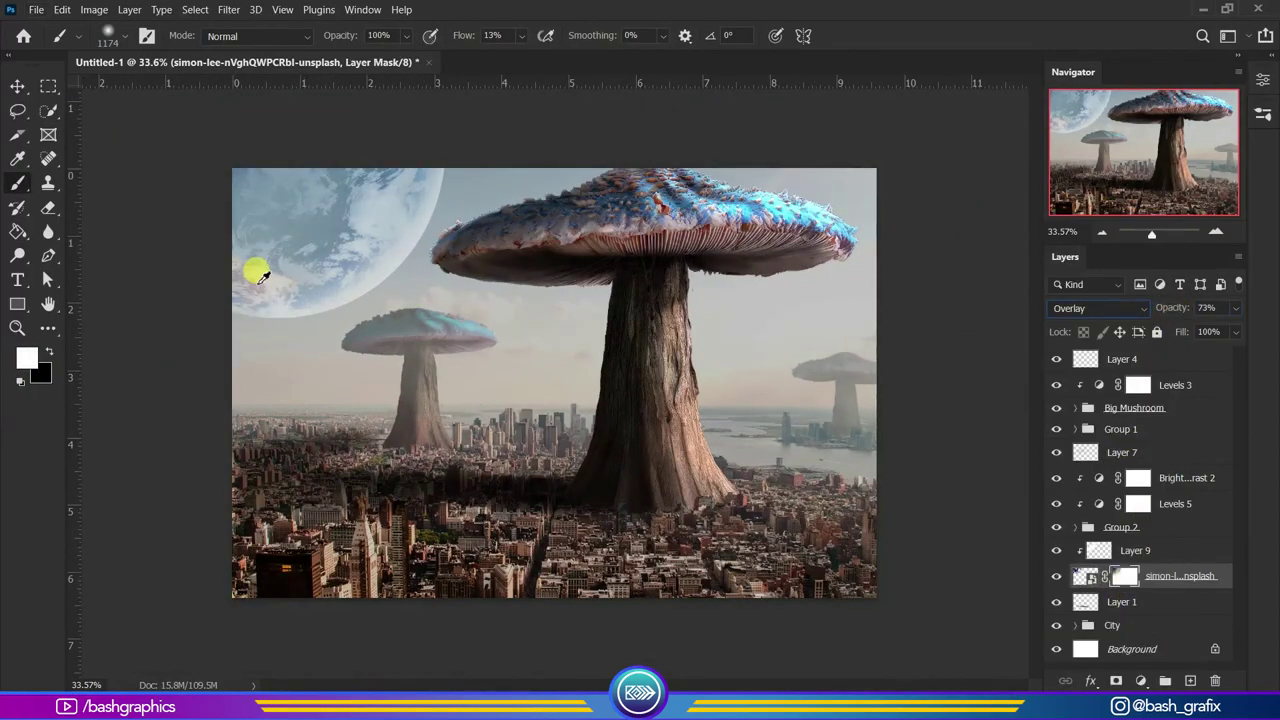
scroll(258, 276, up, 2)
scroll(294, 208, up, 1)
scroll(110, 440, down, 3)
click(1085, 577)
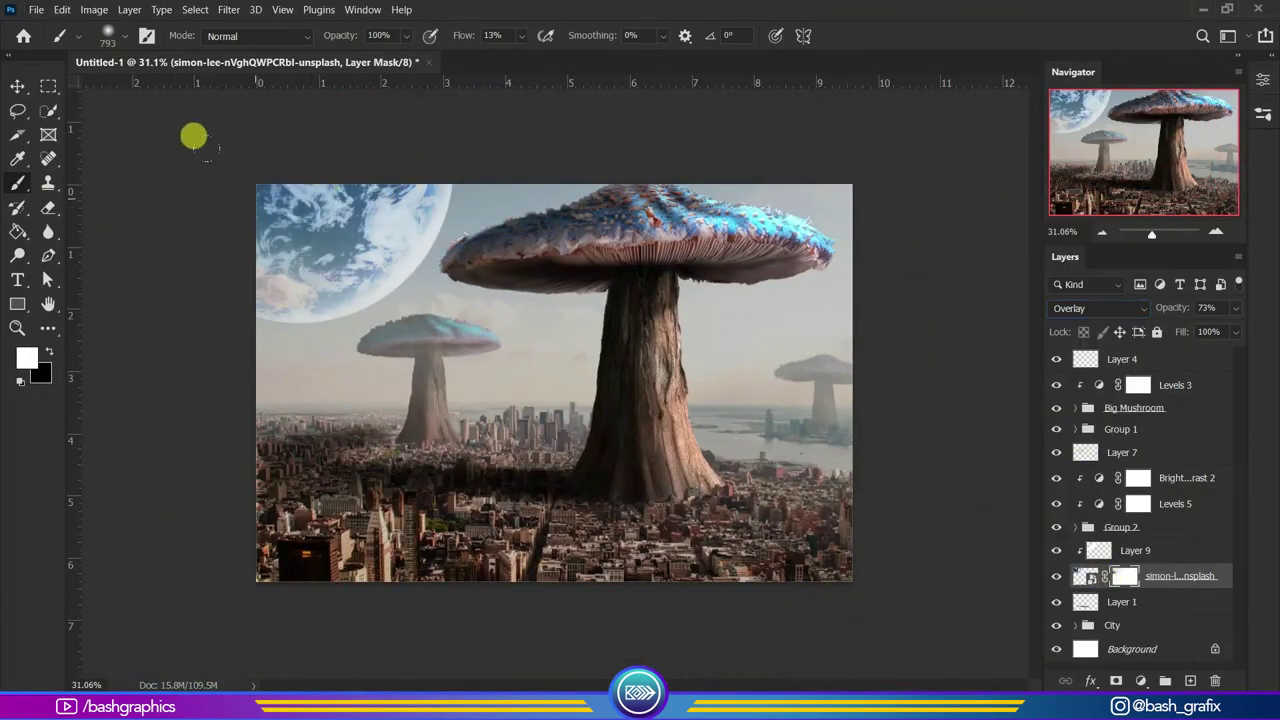
scroll(405, 240, down, 1)
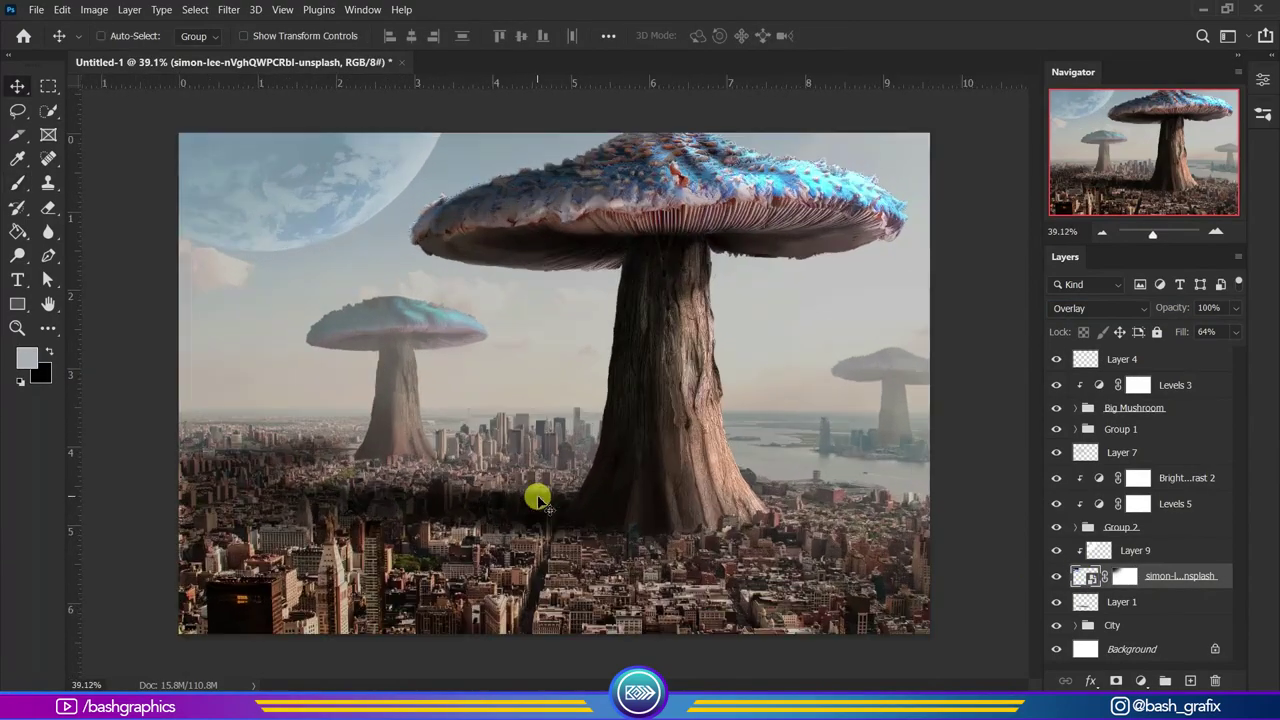
Add a Levels adjustment clipped to the planet and shift its midtones.
click(1100, 308)
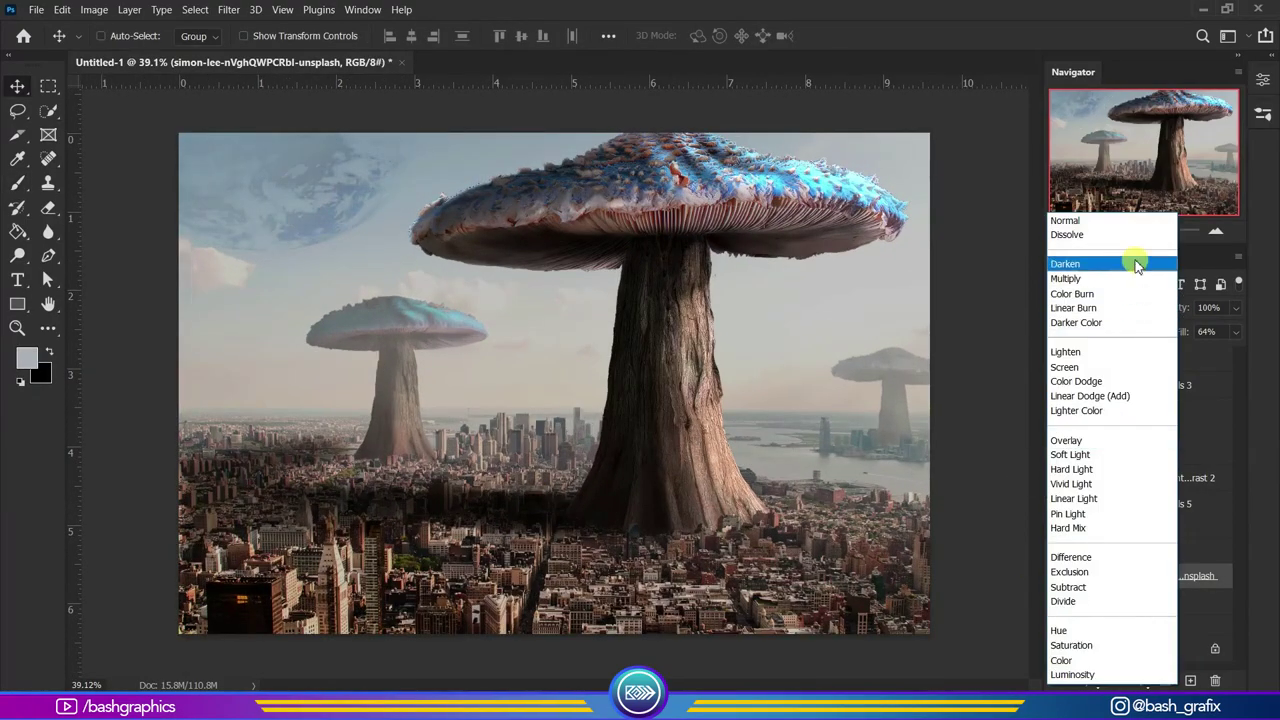
click(1143, 480)
click(1108, 356)
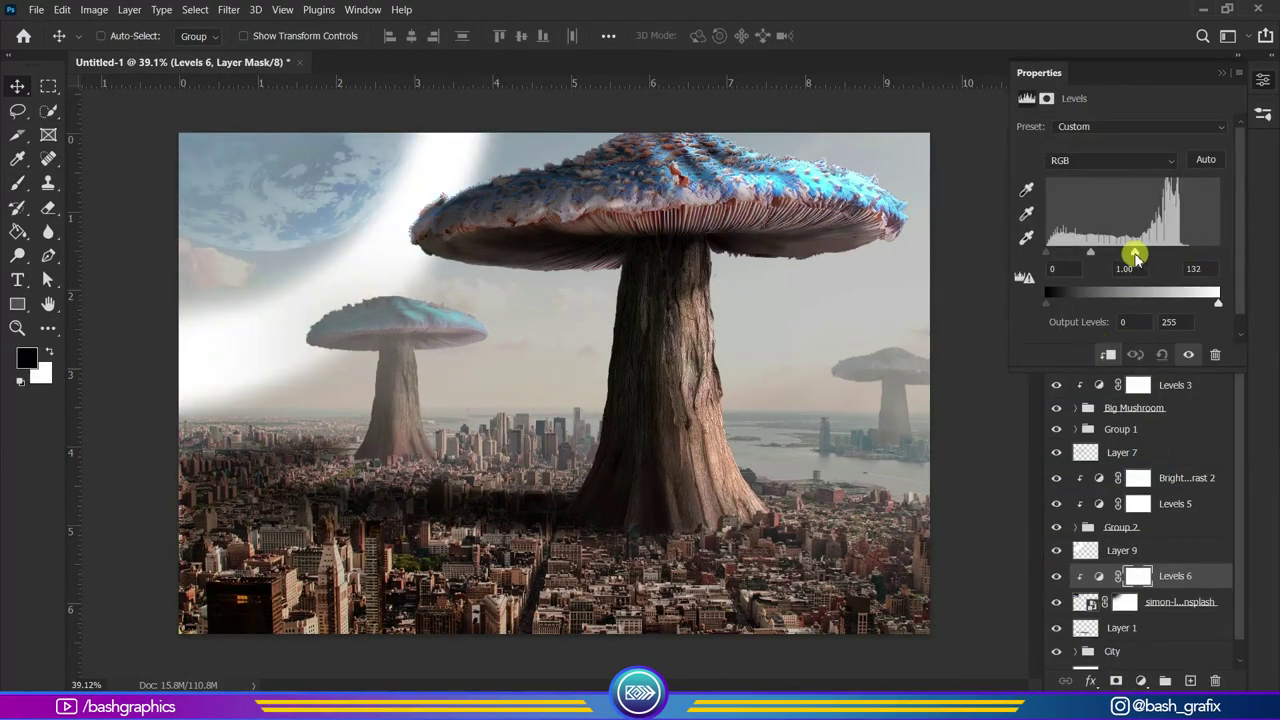
drag(1136, 251, 1130, 252)
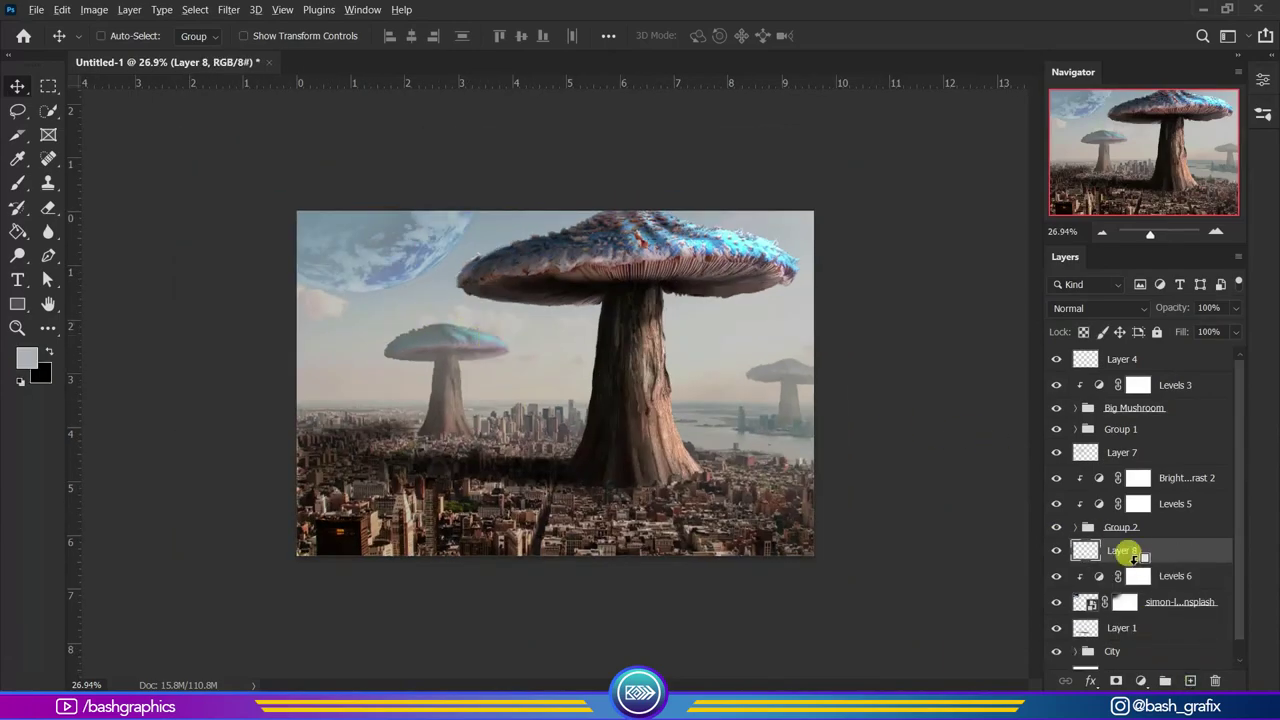
Paint a warm peach glow layer set to Linear Dodge (Add), erasing part of it.
alt+click(1128, 562)
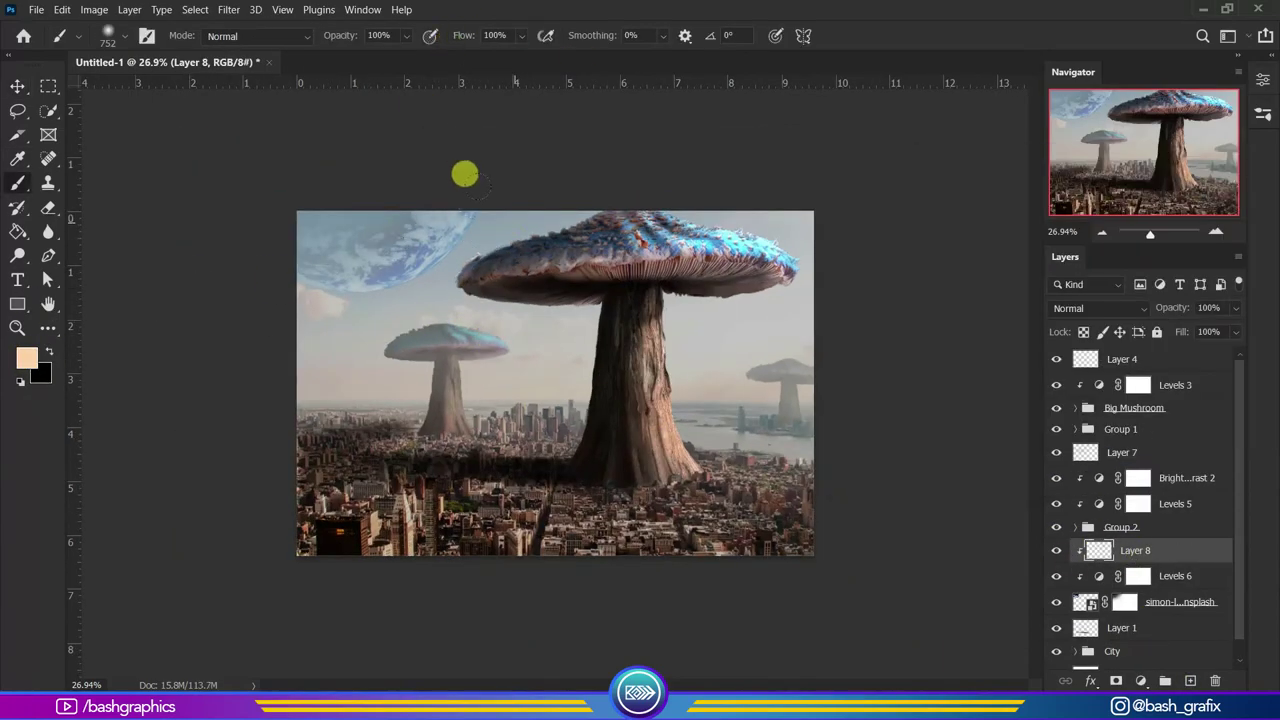
click(1098, 308)
click(1100, 410)
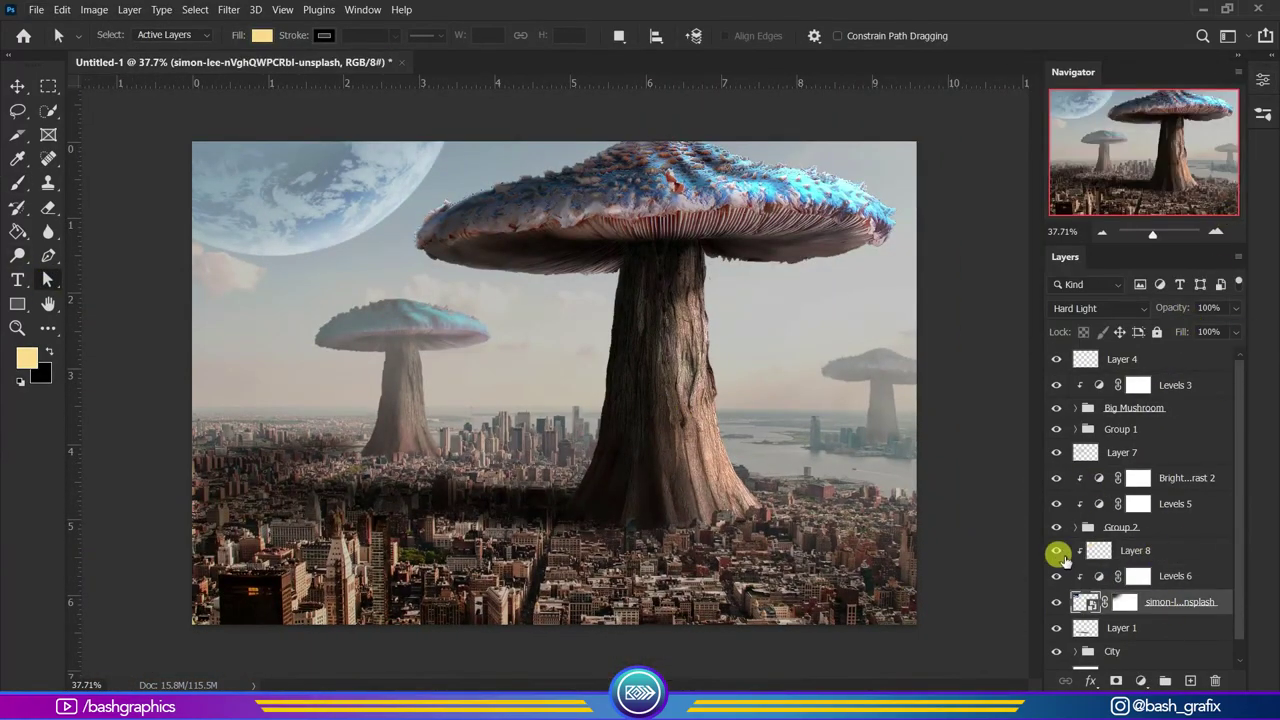
click(1122, 549)
key(e)
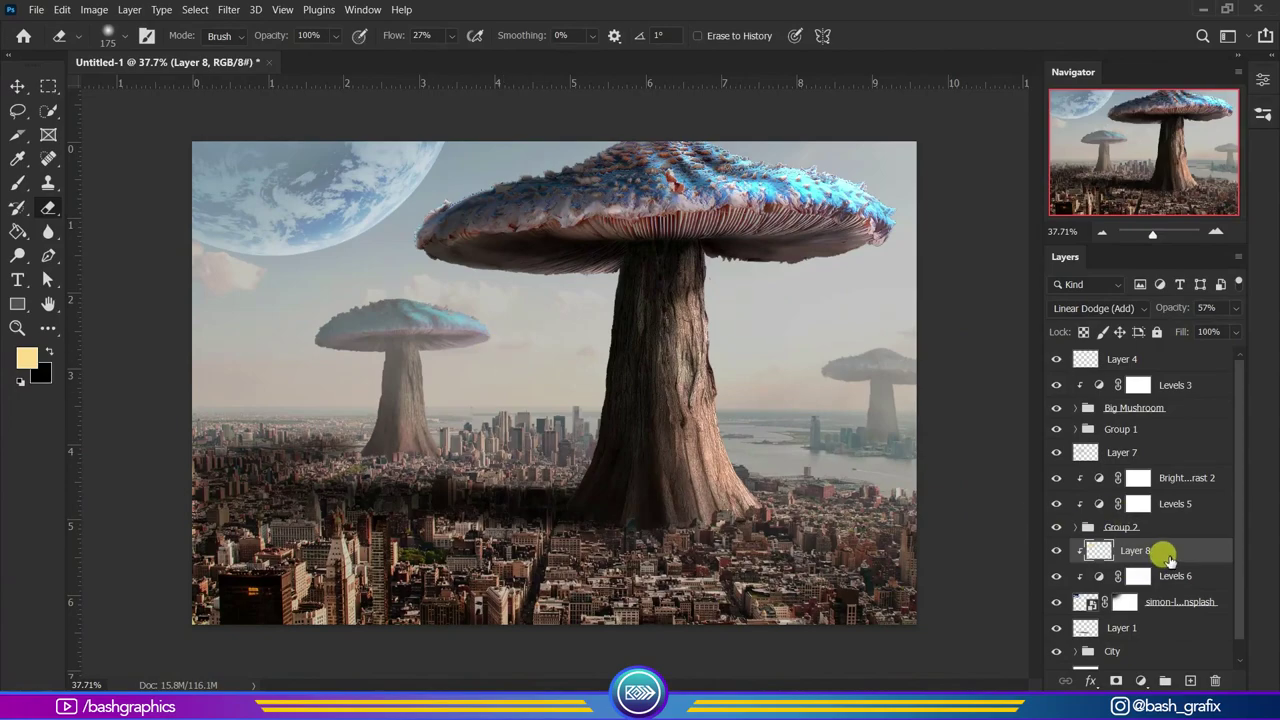
drag(1168, 558, 1140, 506)
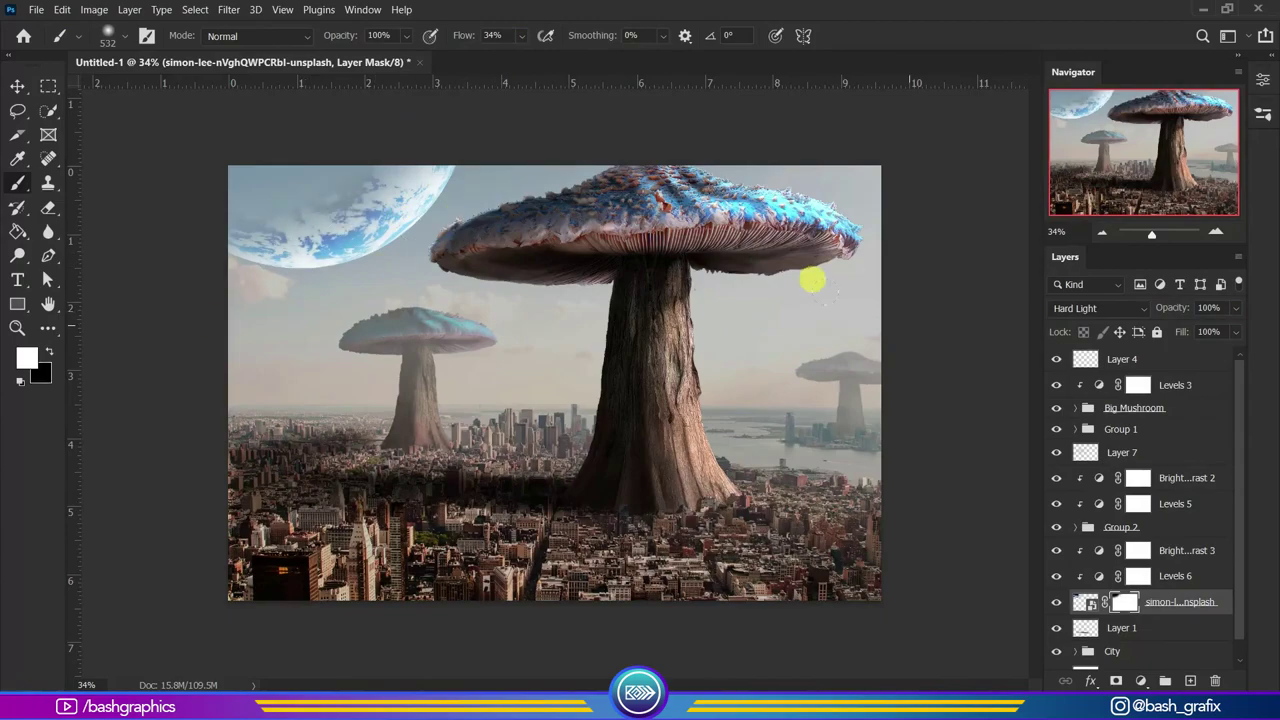
Fade the planet's edges on its mask with black and set it to Soft Light blending.
key(x)
drag(223, 131, 275, 155)
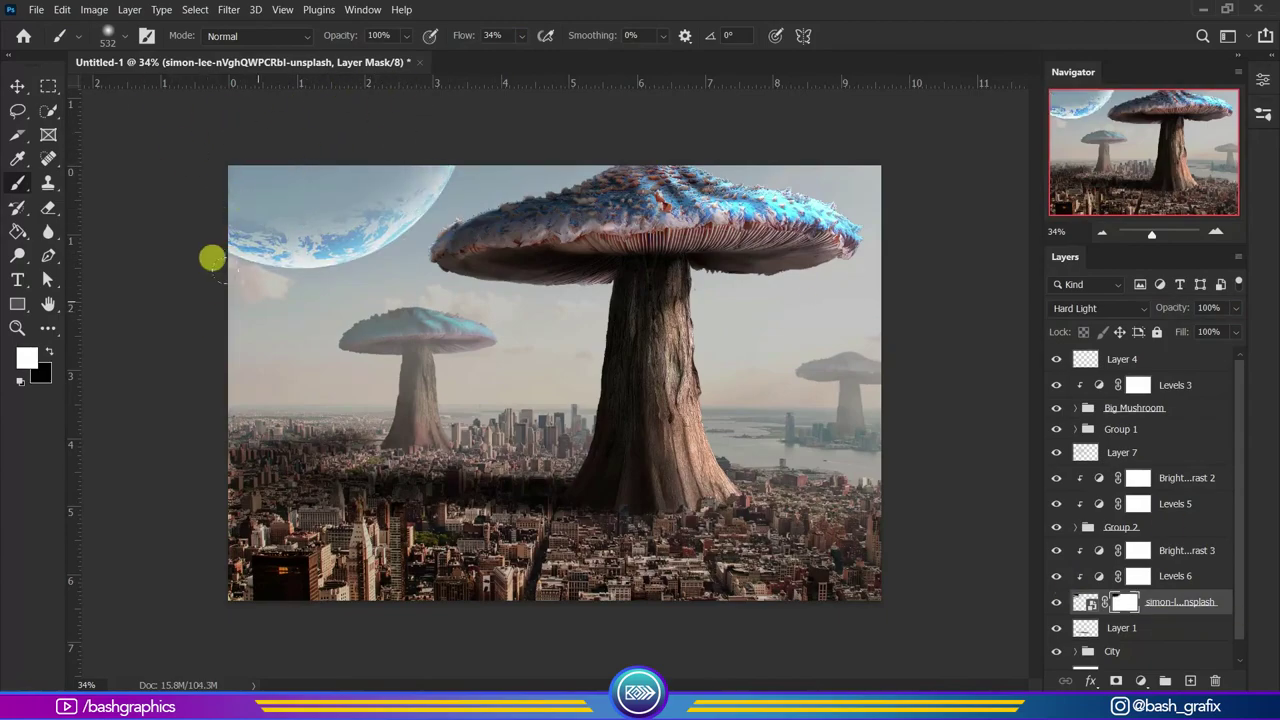
scroll(709, 277, down, 2)
key(v)
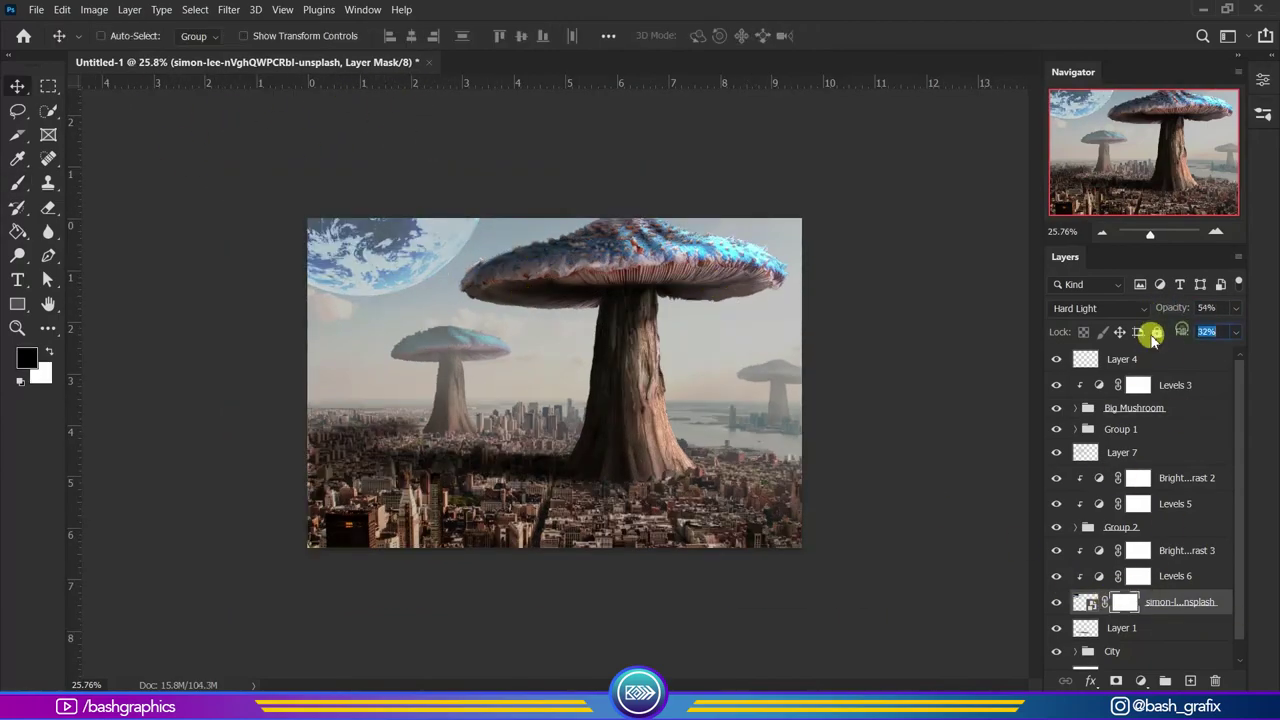
click(1100, 308)
click(1071, 437)
key(b)
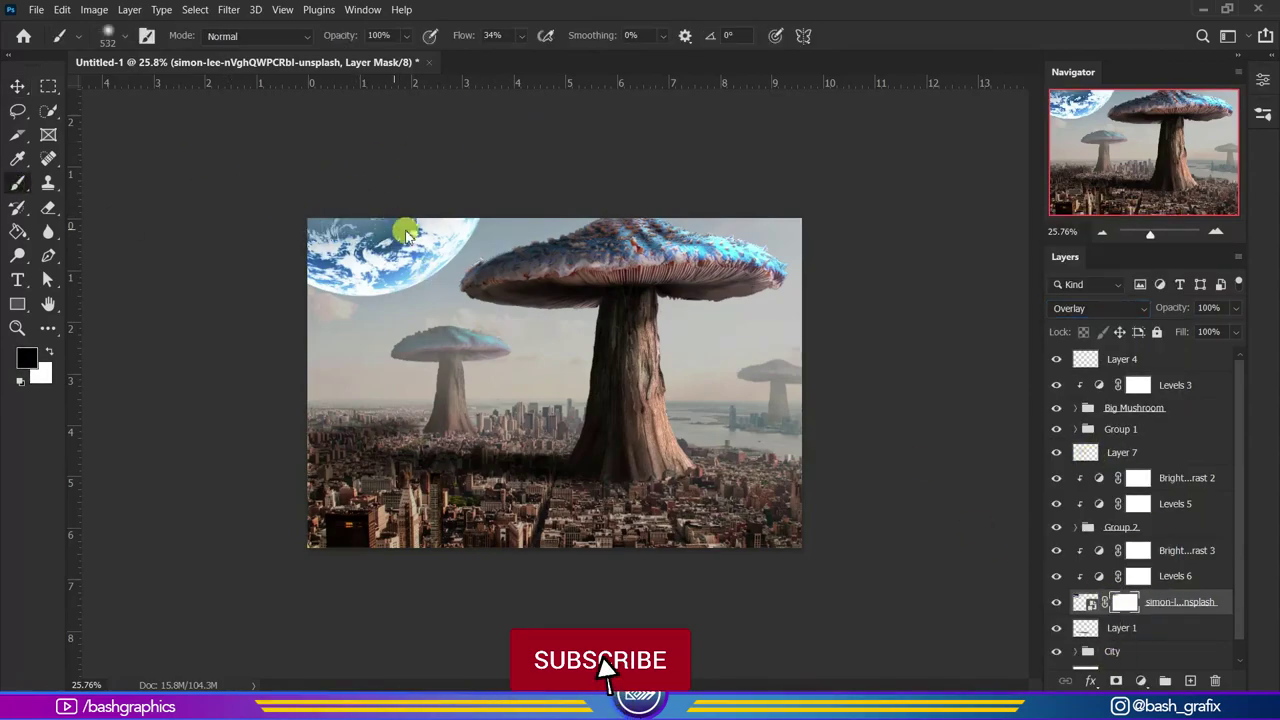
drag(320, 232, 420, 240)
scroll(429, 204, down, 1)
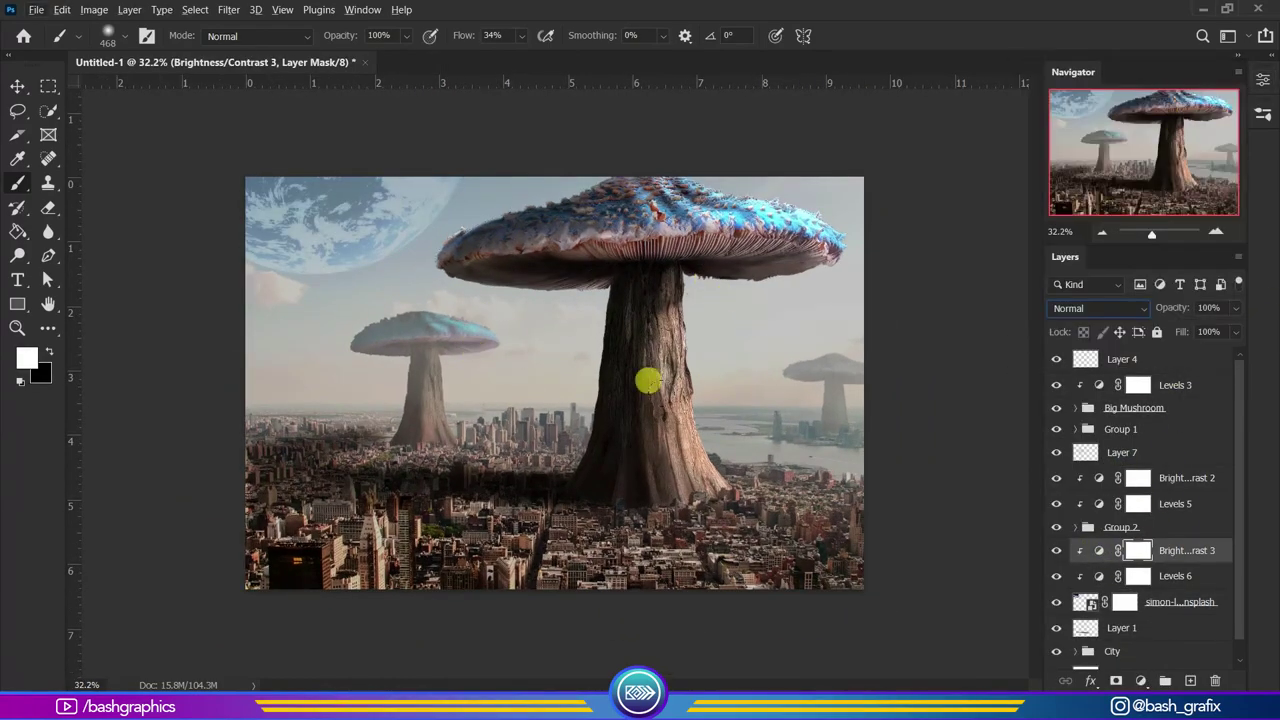
Drag the planet Levels output sliders inward to flatten its contrast.
drag(1049, 301, 1065, 305)
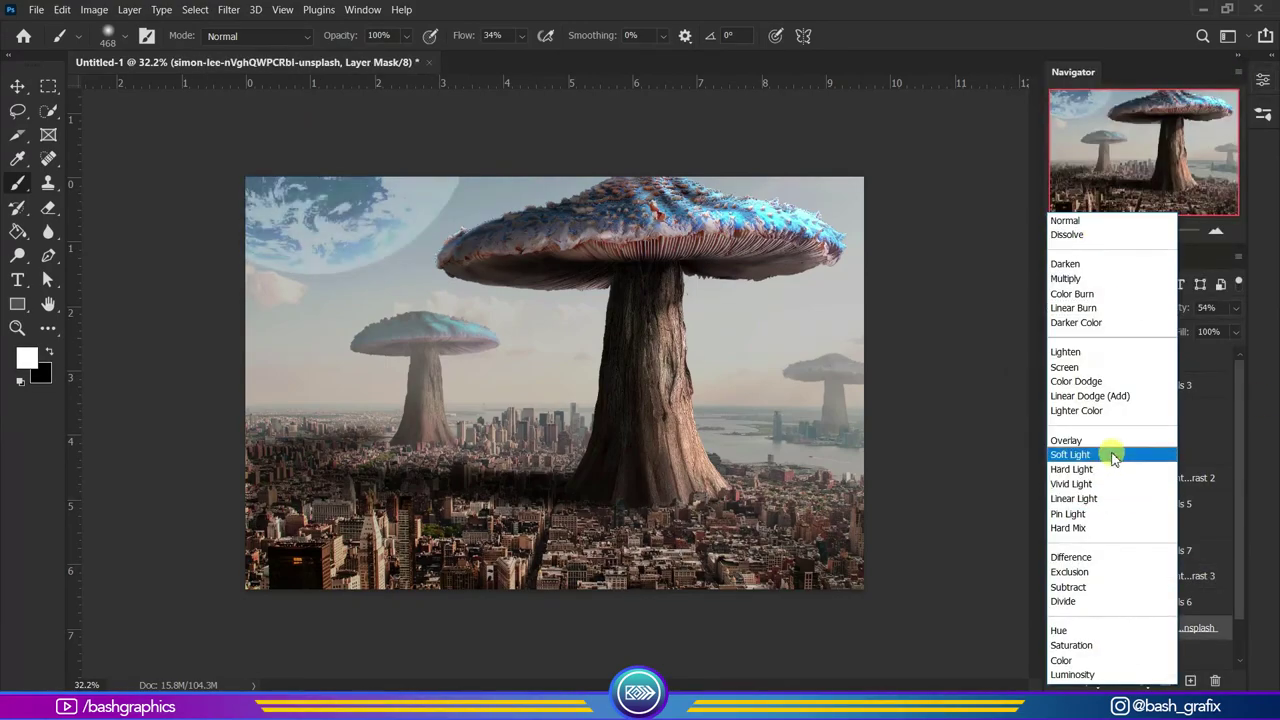
drag(1175, 303, 1199, 305)
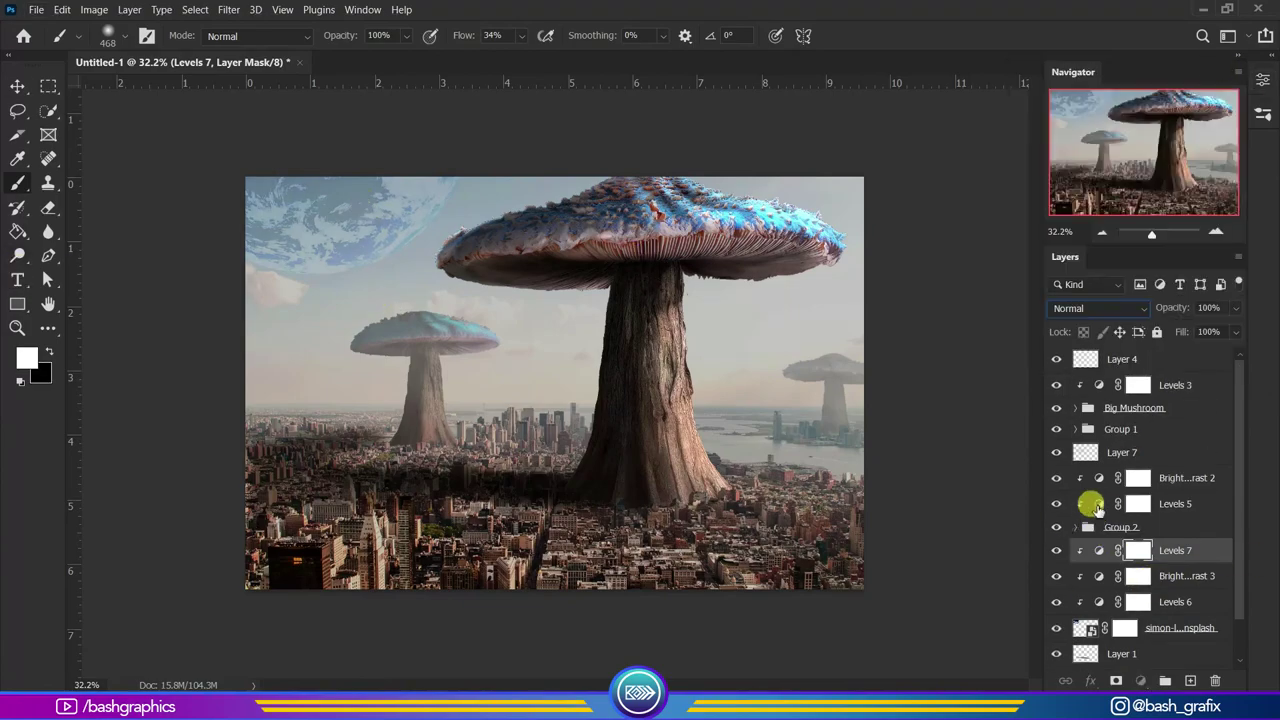
double_click(1099, 504)
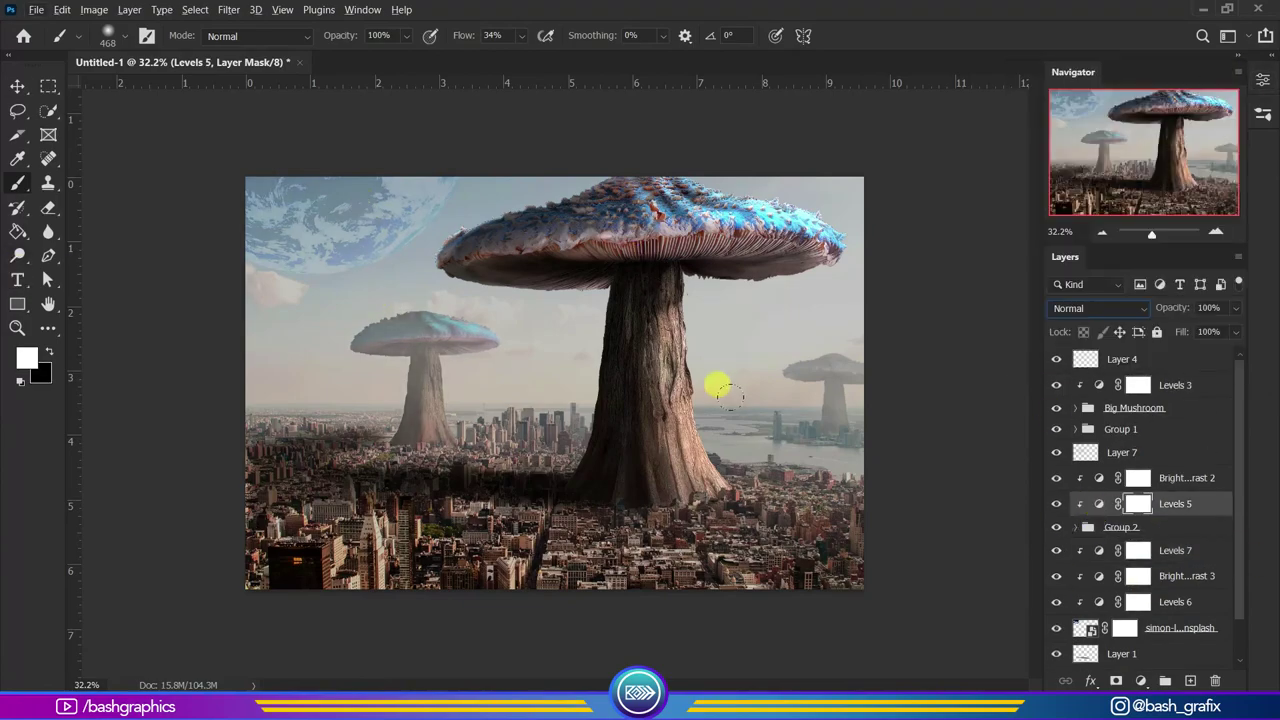
Expand the Big Mushroom group's layers and set the brush to full flow.
click(48, 303)
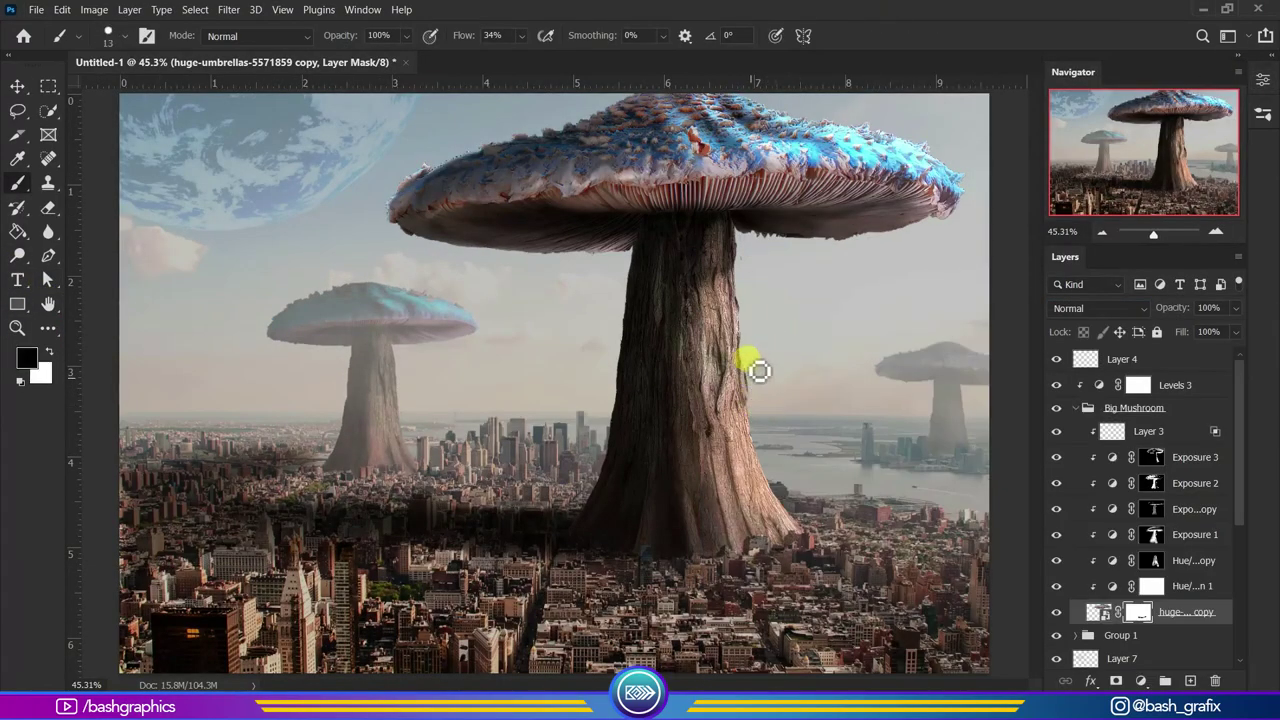
key(shift+0)
scroll(760, 371, up, 5)
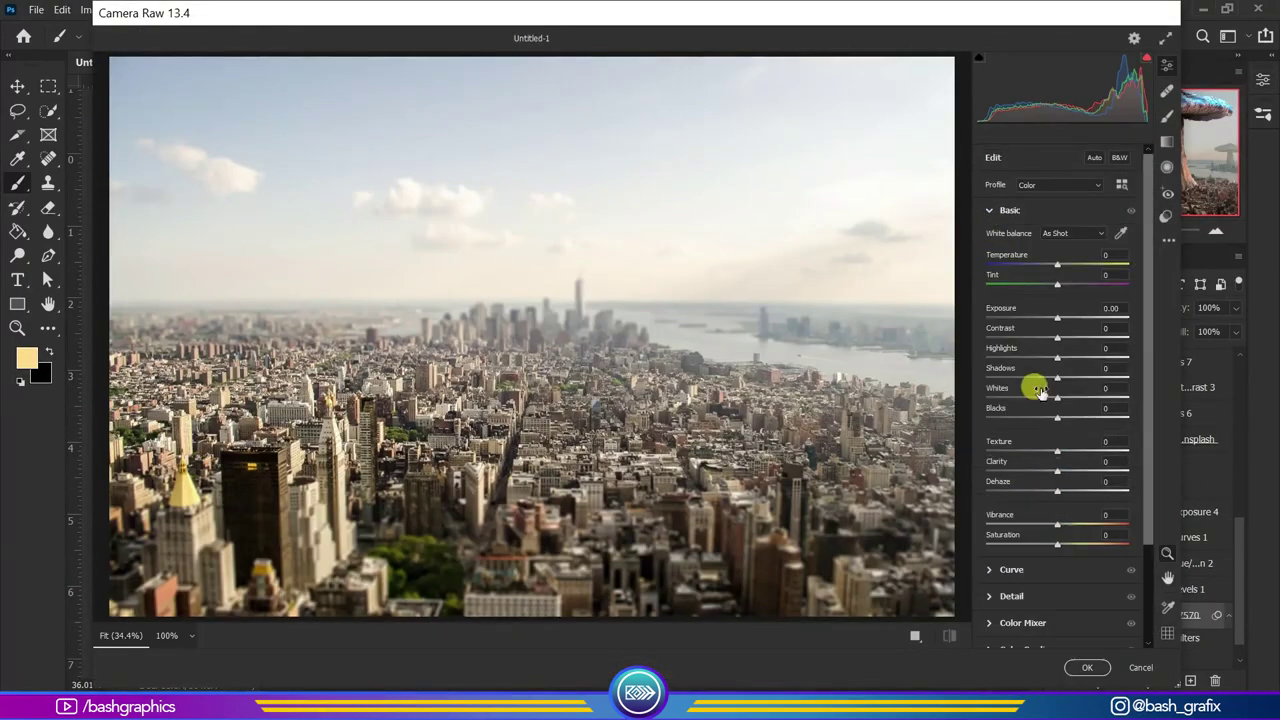
Raise Dehaze on the city photo in the Camera Raw Filter and apply it.
drag(1057, 491, 1112, 491)
click(1087, 667)
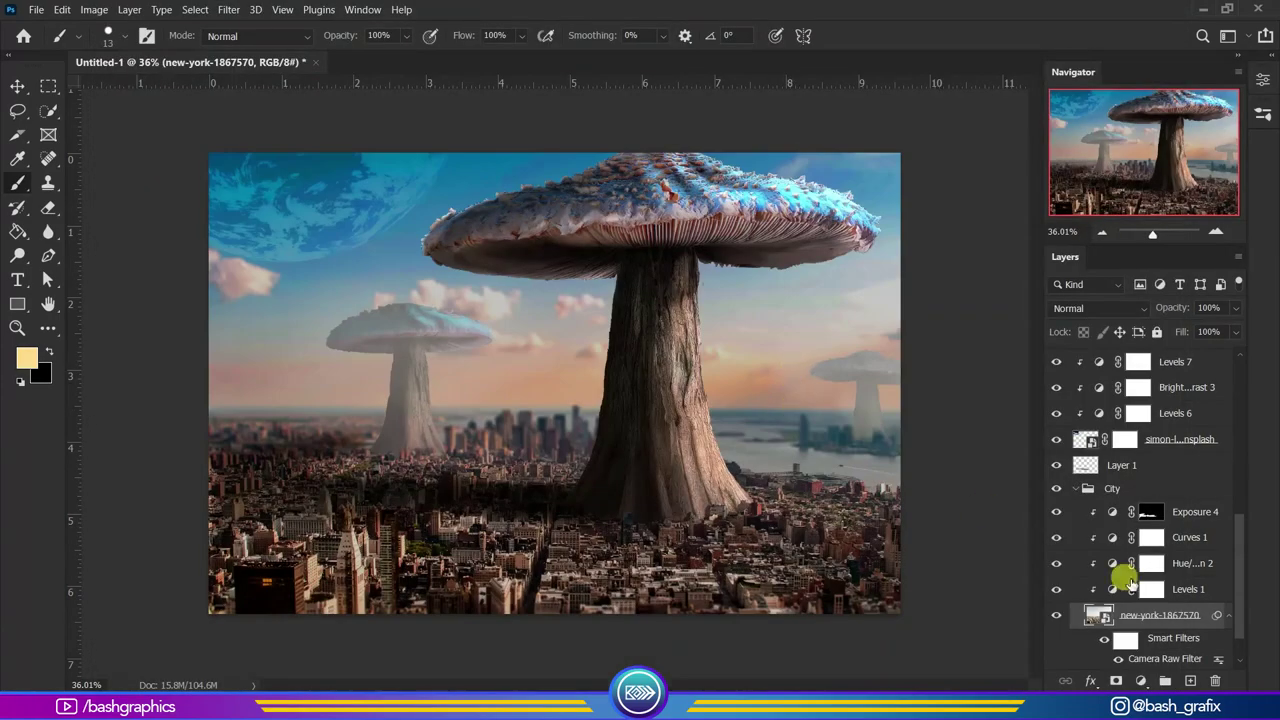
scroll(1058, 497, down, 2)
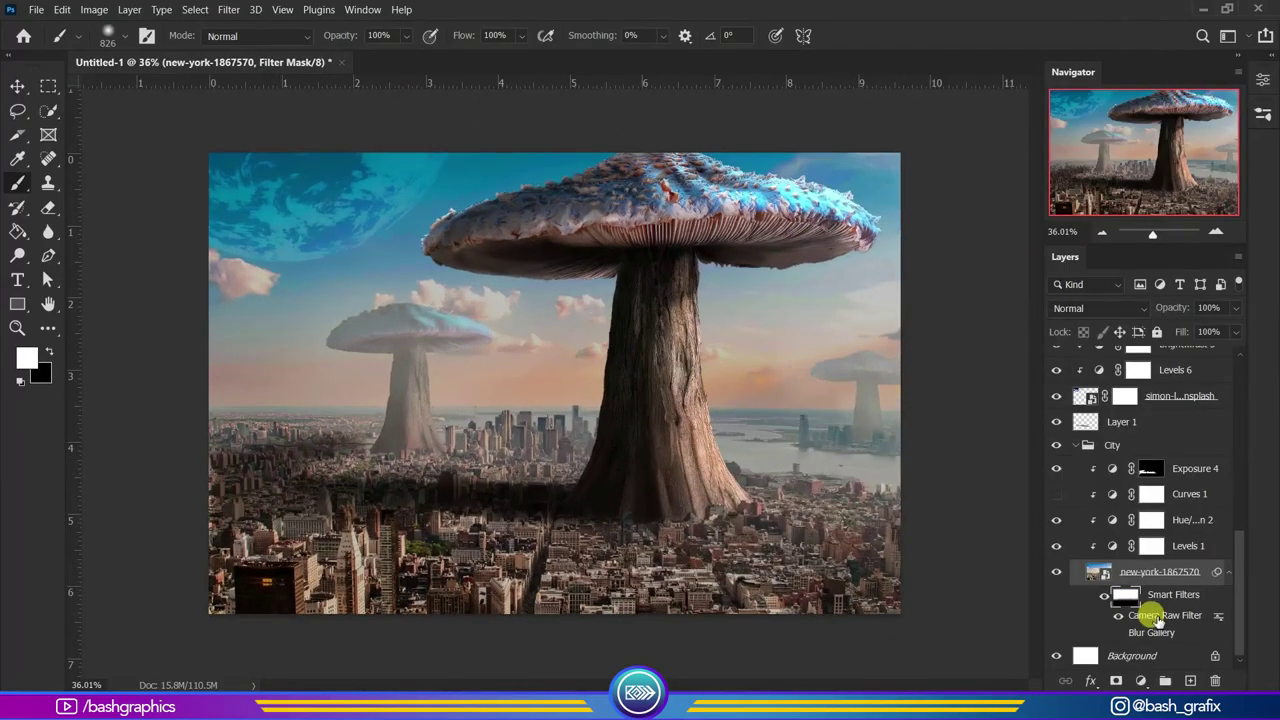
Reopen the city's Camera Raw settings to confirm them, then open the second Brightness/Contrast adjustment.
double_click(1148, 614)
click(1010, 665)
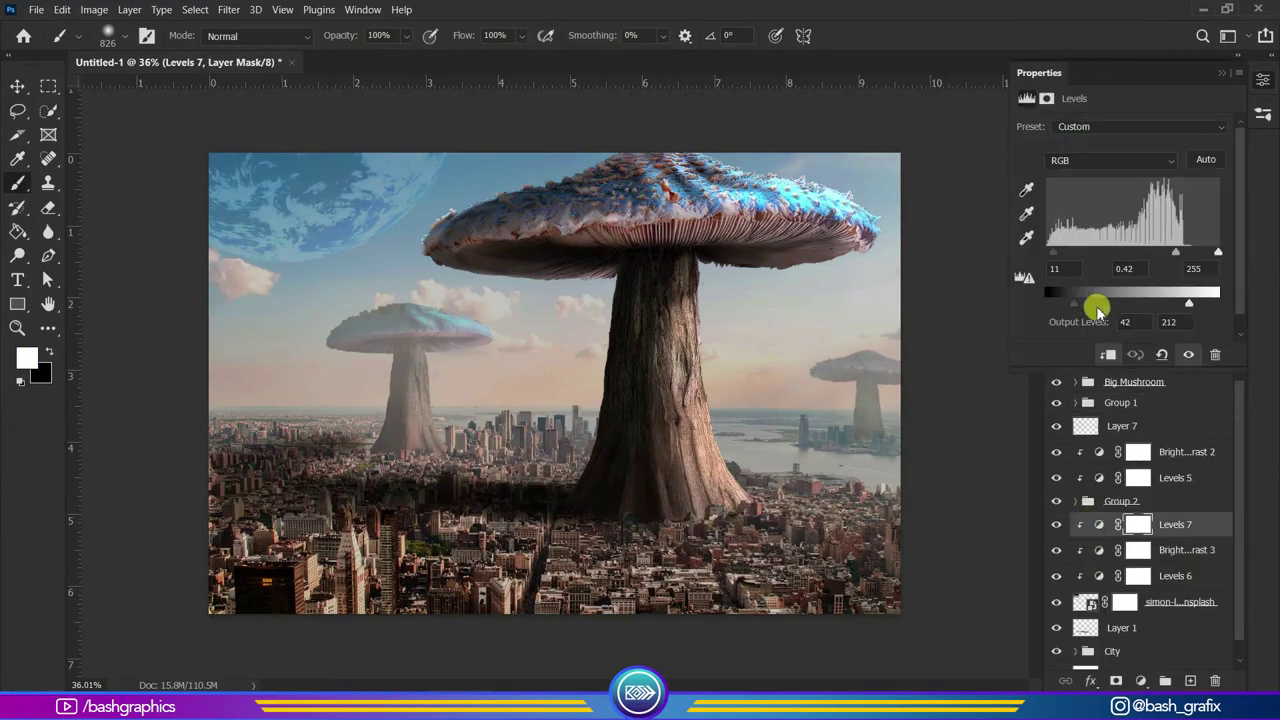
click(1207, 160)
double_click(1099, 451)
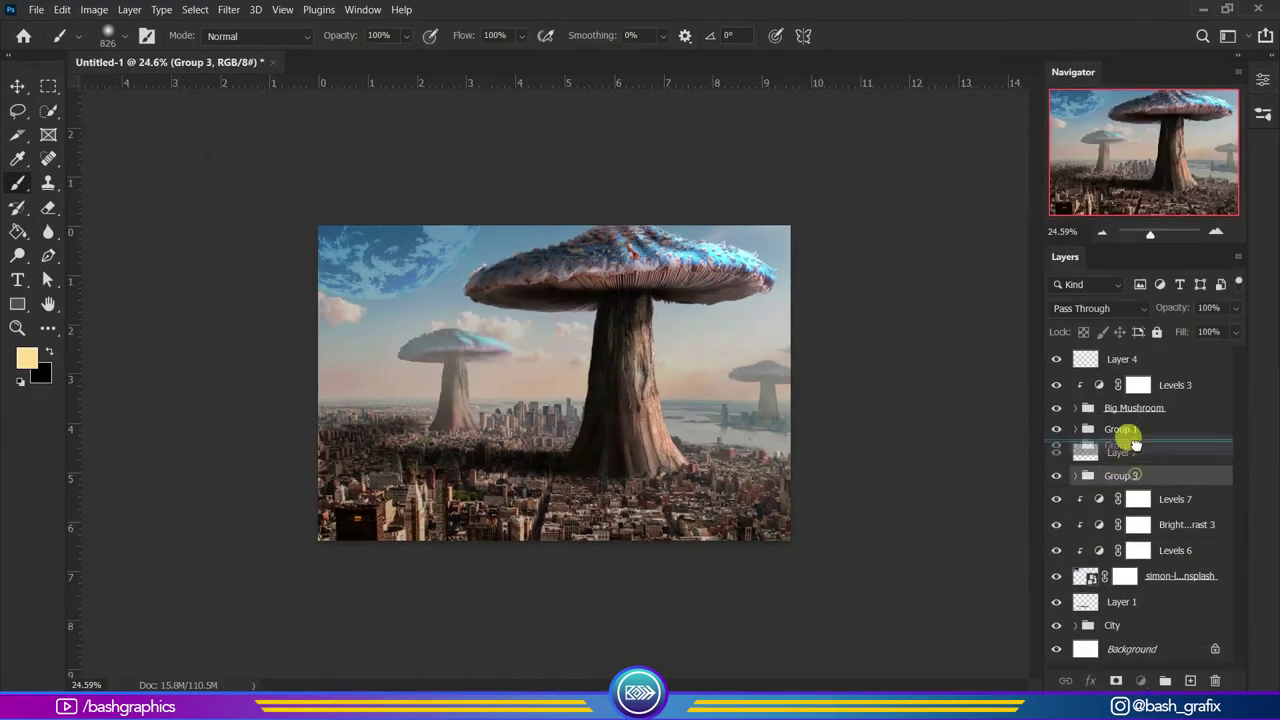
Set the planet photo layer back to Normal blending.
click(1180, 550)
click(1100, 308)
click(1100, 216)
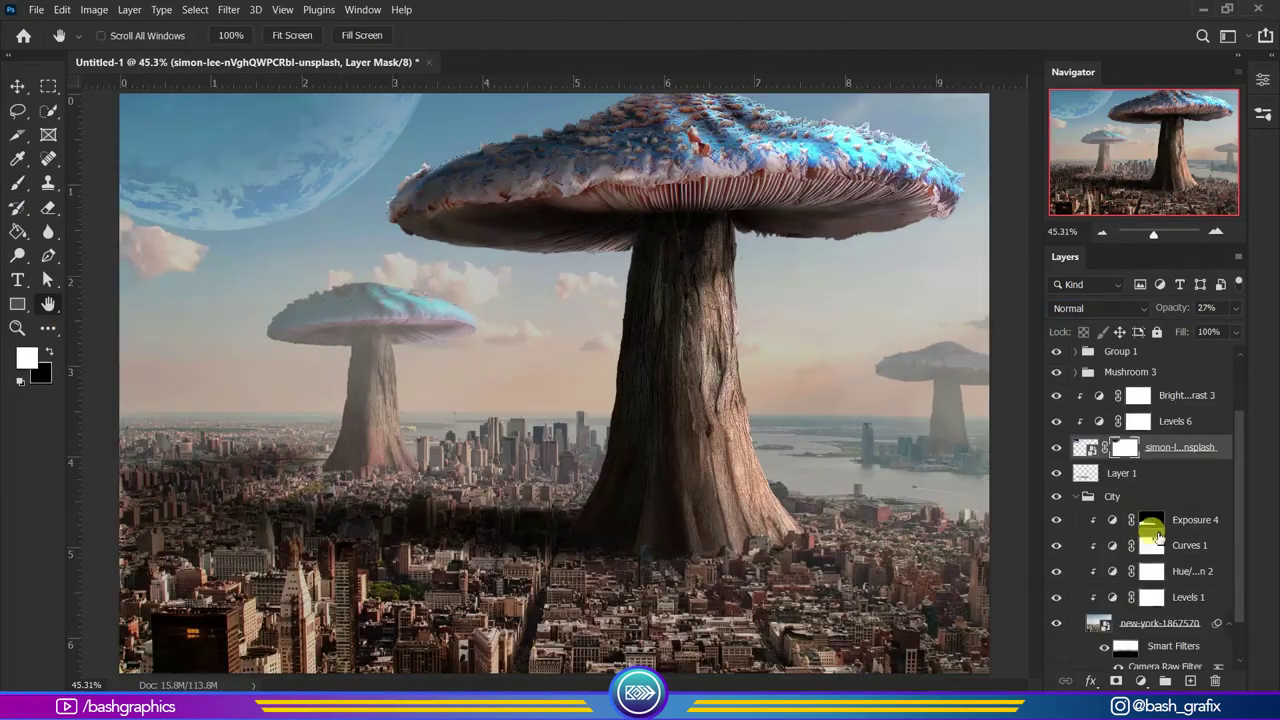
Rotate the layer content slightly with Free Transform and return to the brush.
key(ctrl+0)
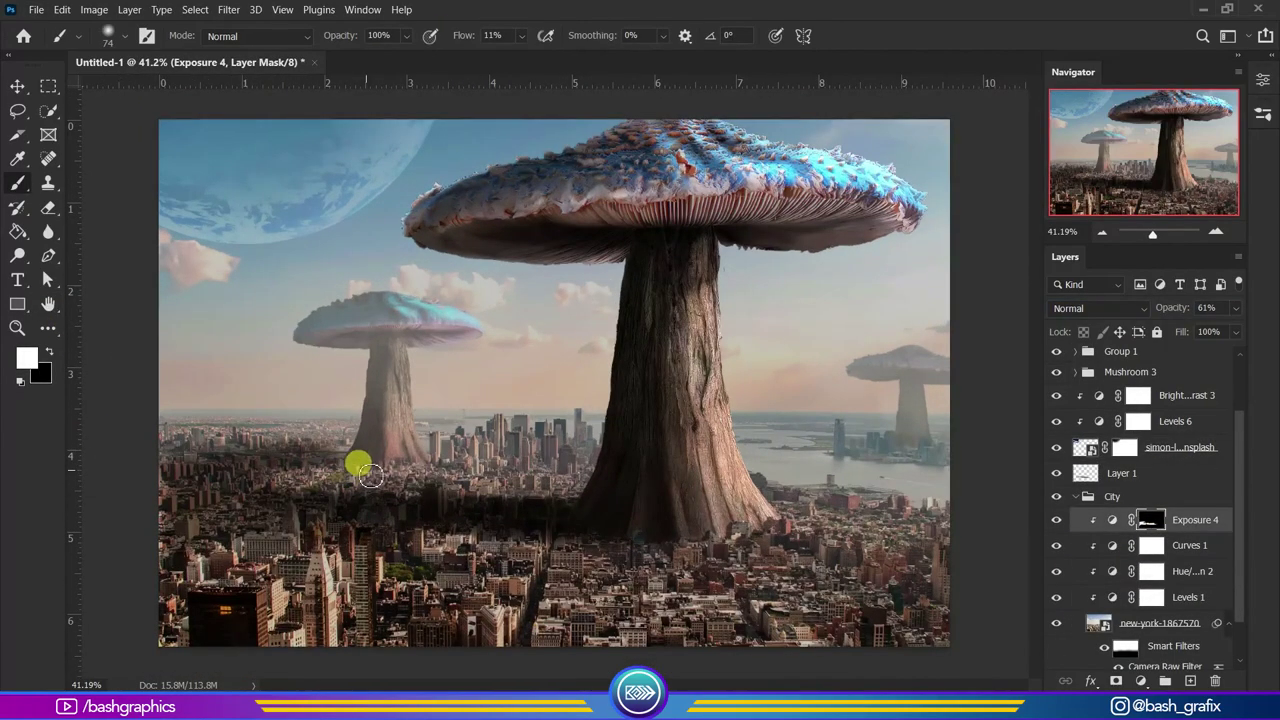
key(ctrl+t)
drag(851, 560, 626, 545)
key(Return)
key(b)
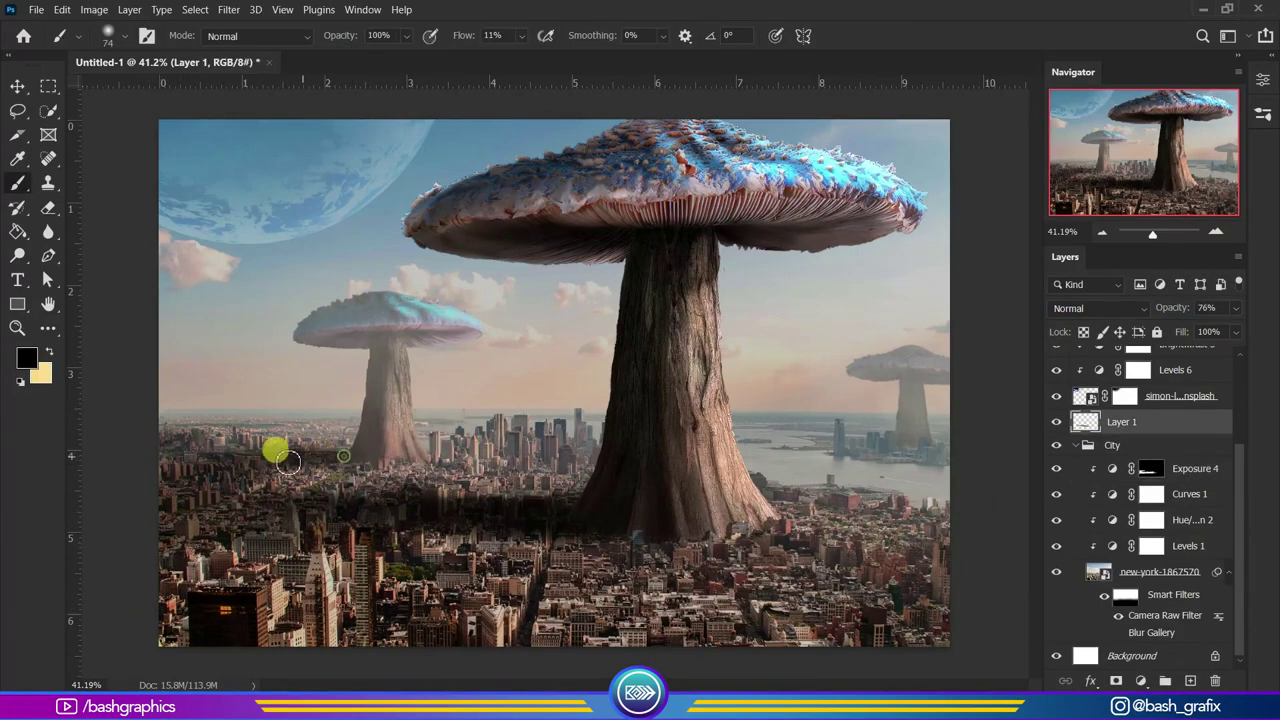
scroll(391, 449, down, 2)
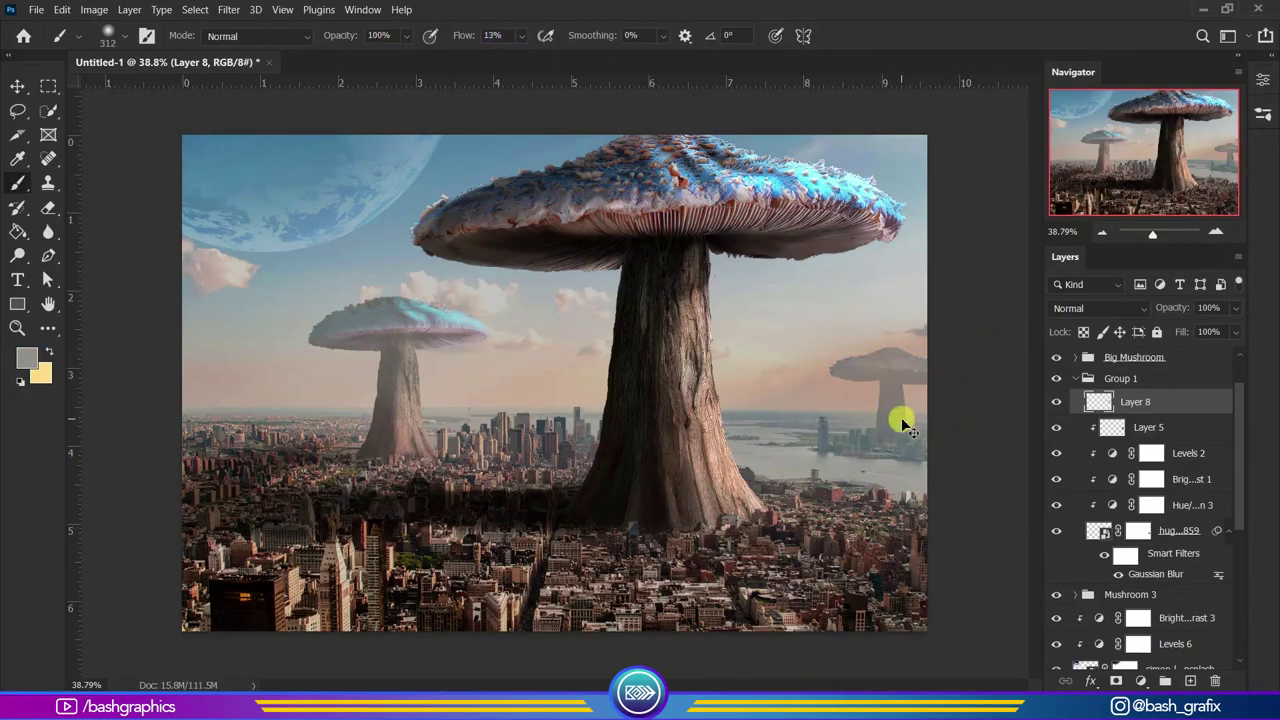
Keep the haze layer at Normal blending and clip it to the far-right mushroom layer.
scroll(903, 425, up, 5)
key(ctrl+0)
click(1100, 308)
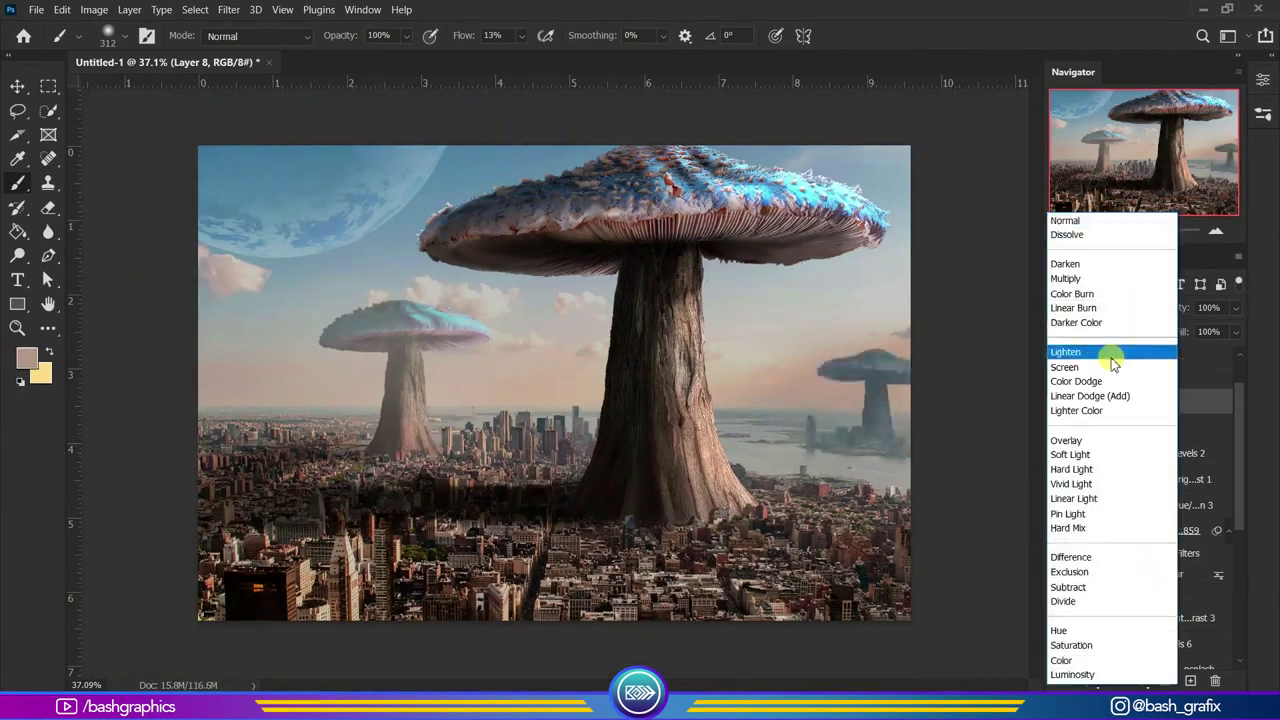
click(1110, 364)
key(ctrl+z)
click(1207, 307)
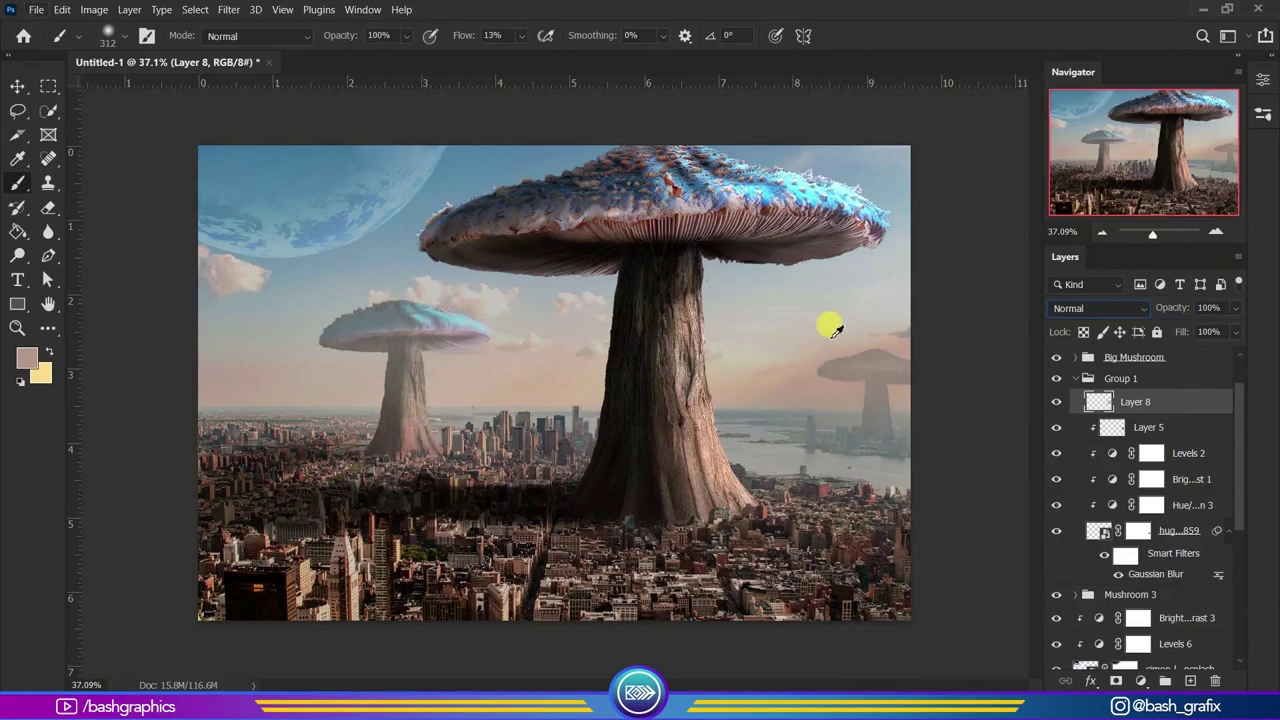
key(ctrl+alt+g)
Collapse the far-right mushroom's group and select the Levels 3 adjustment layer.
scroll(808, 370, up, 2)
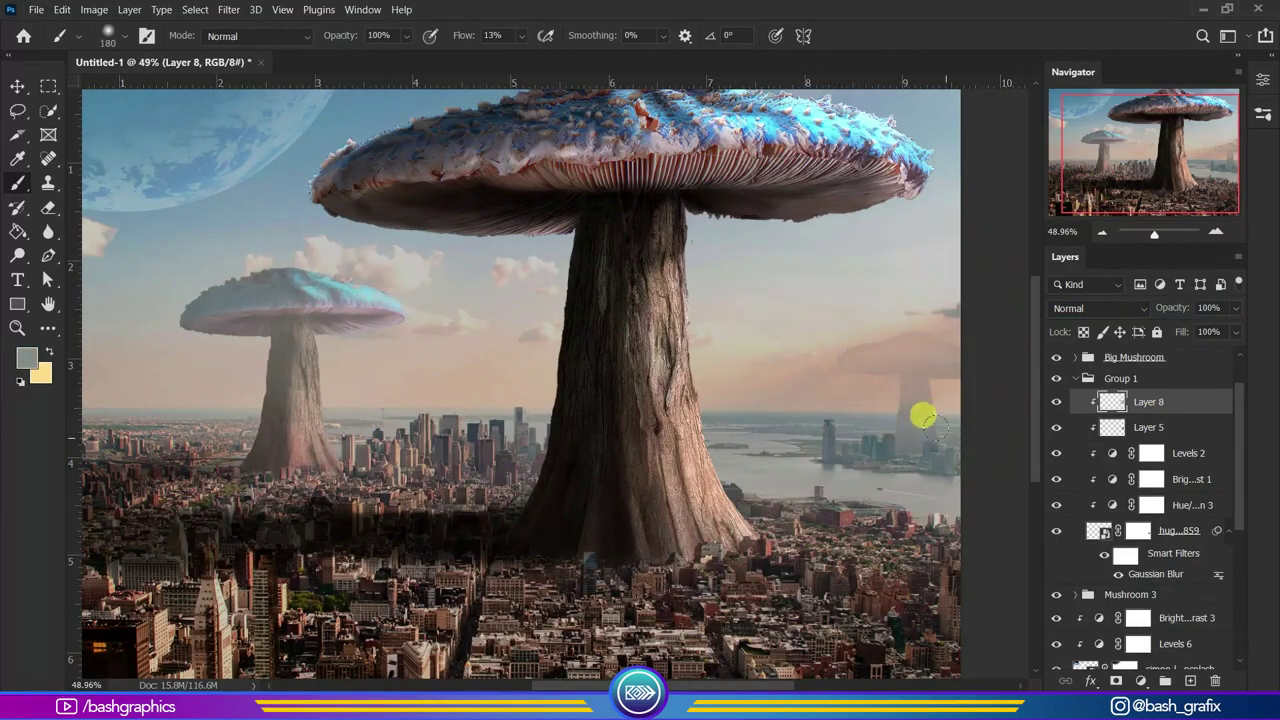
scroll(826, 428, down, 2)
scroll(943, 391, up, 1)
scroll(843, 443, down, 2)
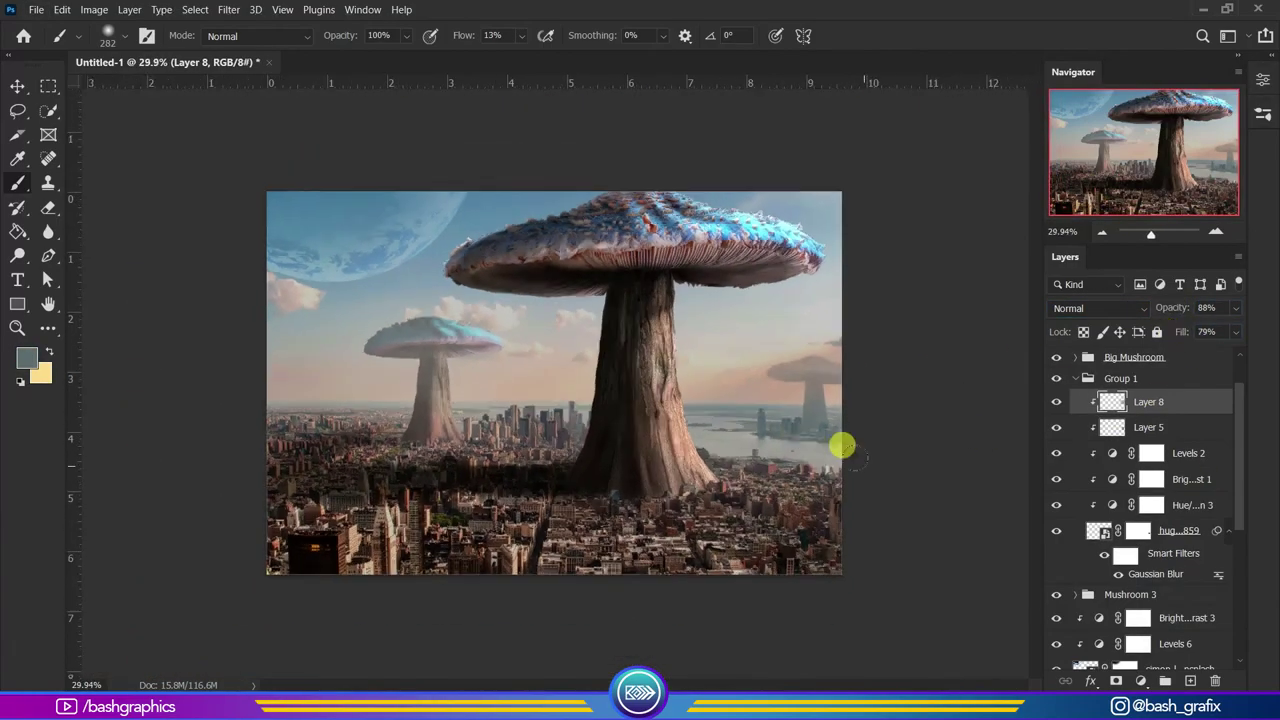
scroll(843, 443, down, 1)
click(1075, 378)
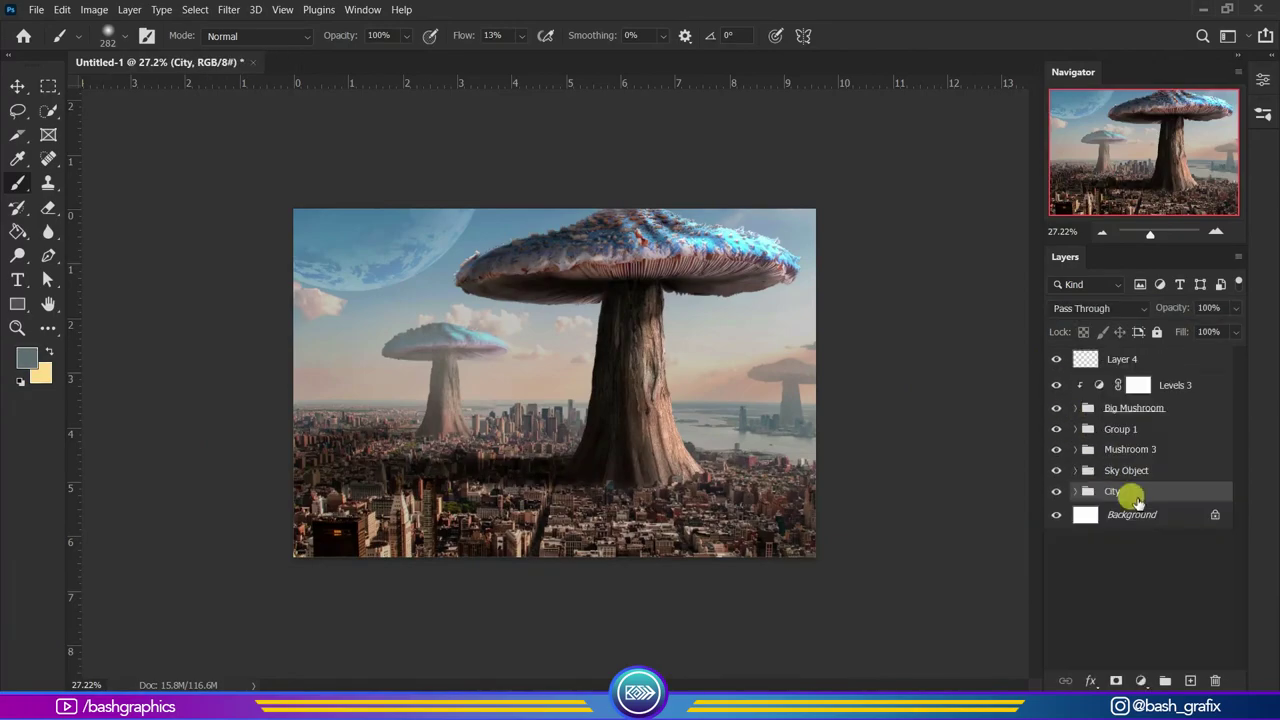
click(1172, 390)
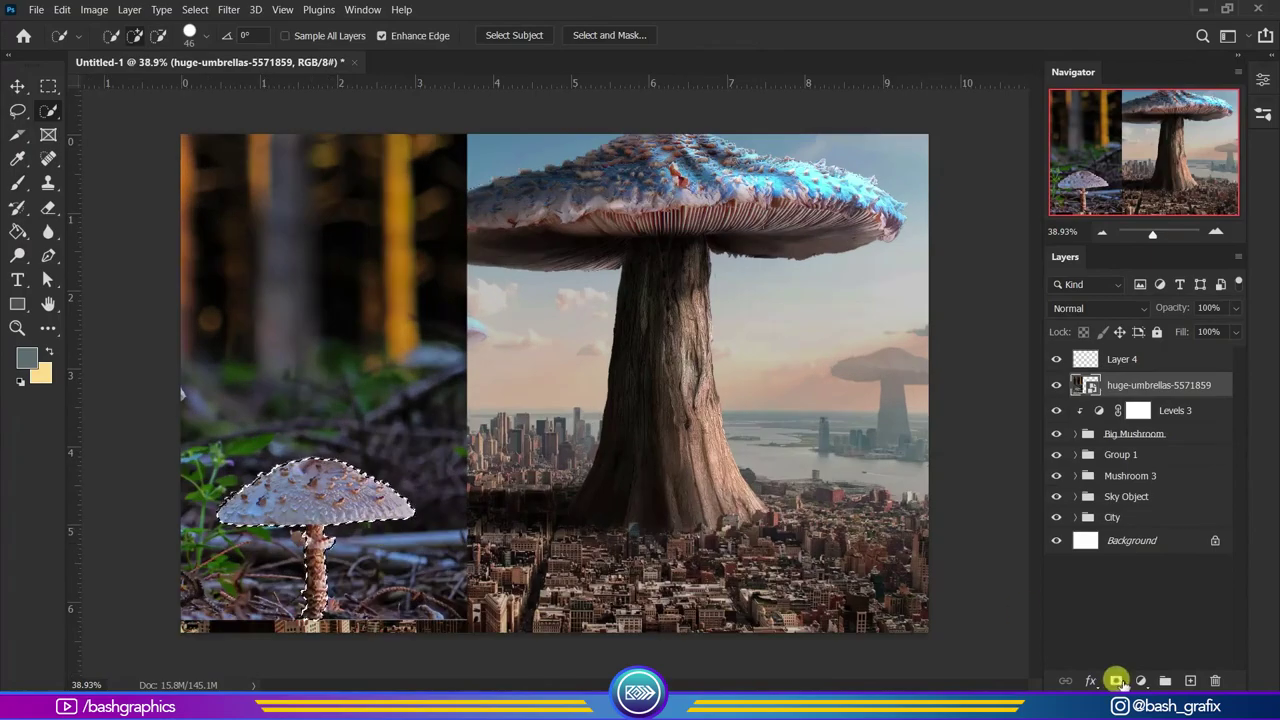
Mask the extra mushroom cap, move it toward the lower-left and bend it with Warp.
click(1116, 681)
key(ctrl+t)
drag(492, 409, 359, 462)
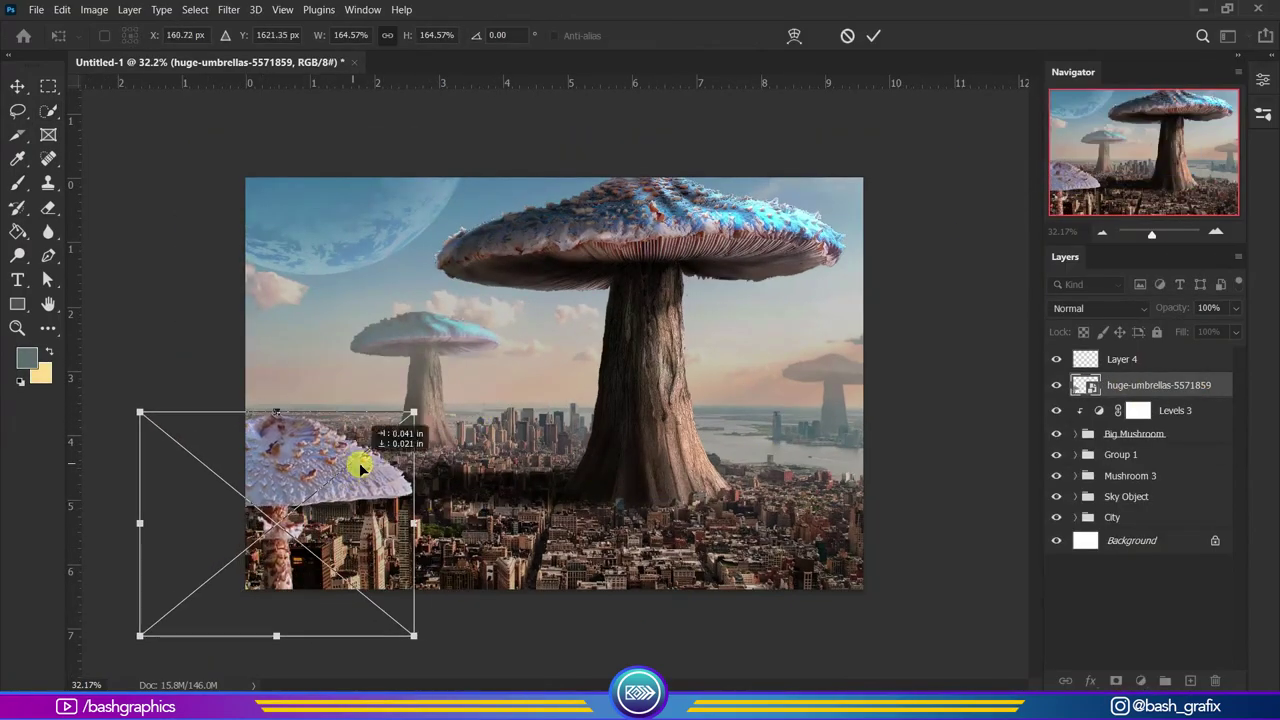
click(62, 9)
click(248, 405)
drag(166, 416, 405, 505)
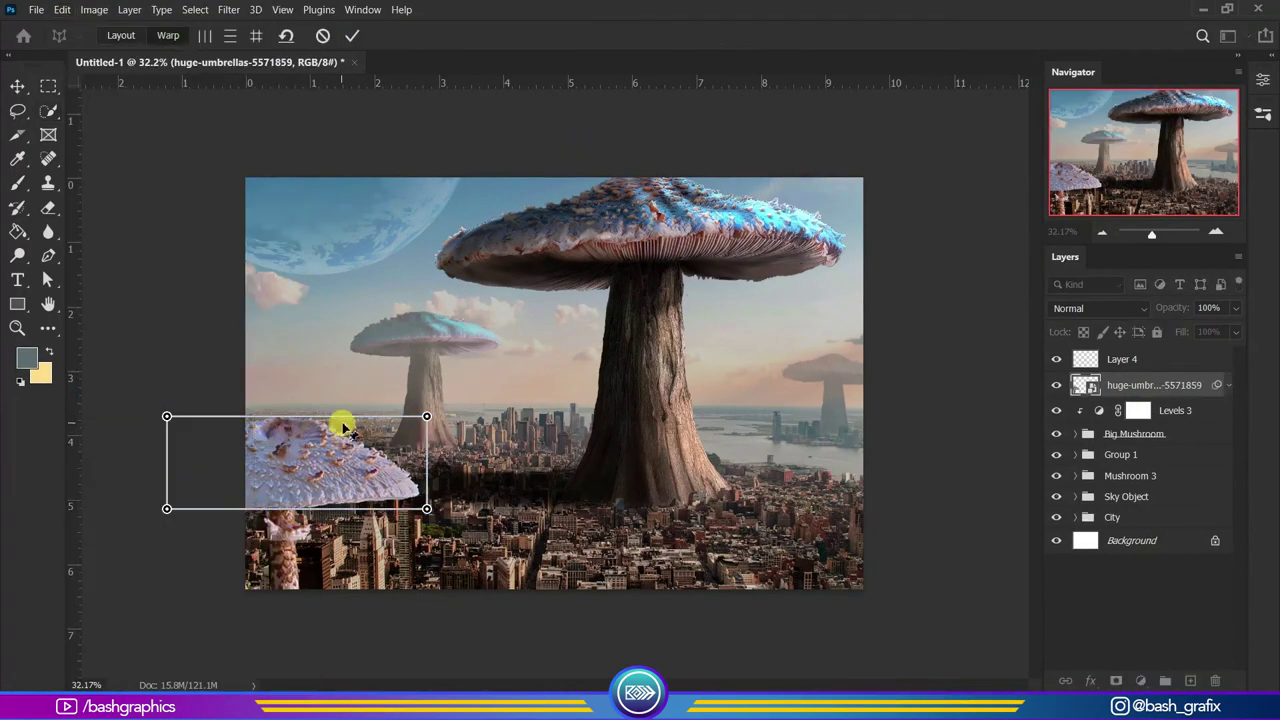
key(Escape)
click(62, 9)
click(337, 206)
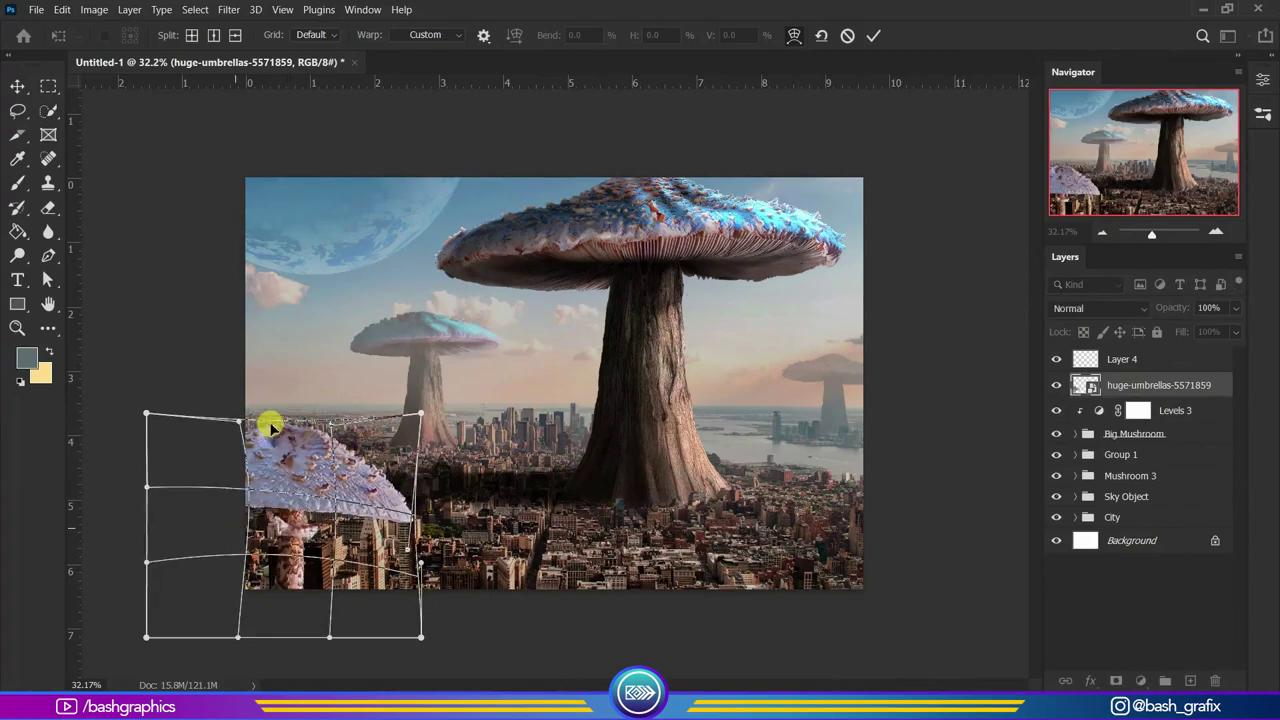
mouse_move(270, 427)
mouse_down()
mouse_move(294, 509)
mouse_move(414, 543)
mouse_up()
key(Return)
Free Transform the warped cap to enlarge and reshape it.
key(w)
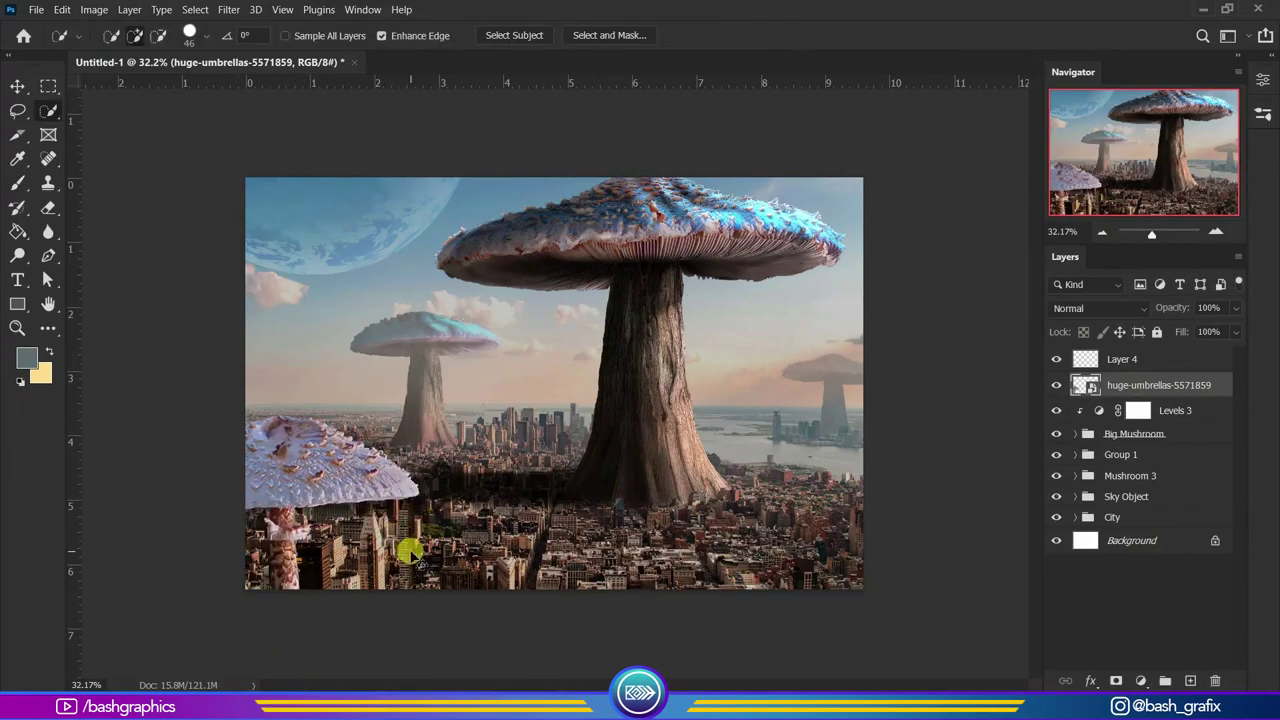
key(ctrl+t)
mouse_move(443, 649)
mouse_down()
mouse_move(366, 517)
mouse_move(414, 529)
mouse_up()
key(Return)
Add clipped Exposure and Hue/Saturation adjustment layers to the cap.
click(1141, 680)
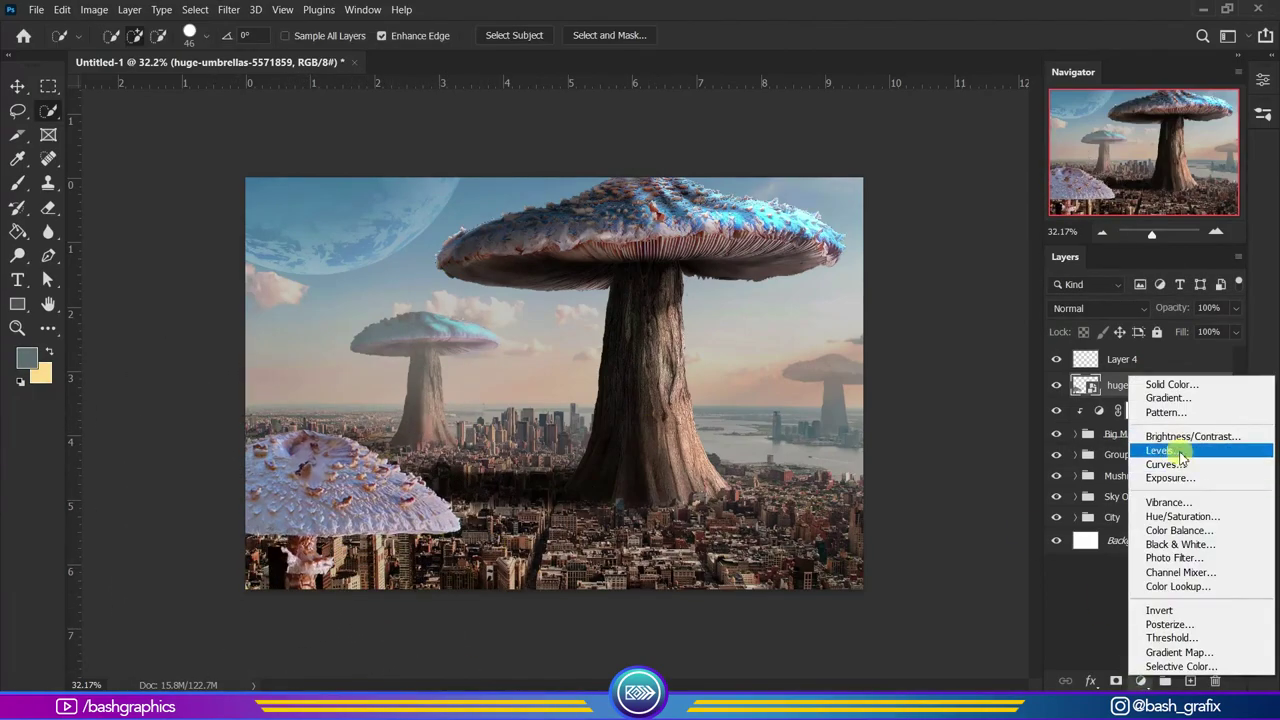
click(1170, 477)
click(1141, 680)
click(1182, 516)
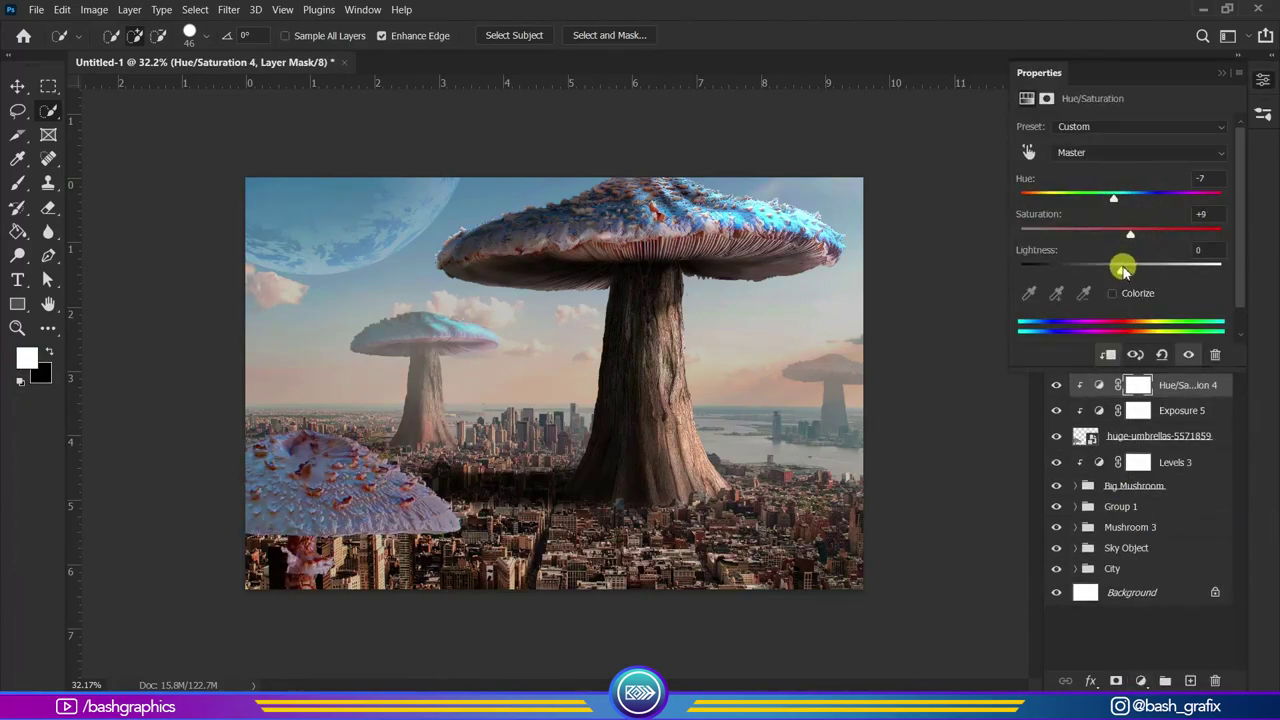
Gaussian Blur the cap, then scale it up and push it into the lower-left corner.
click(1158, 436)
click(229, 9)
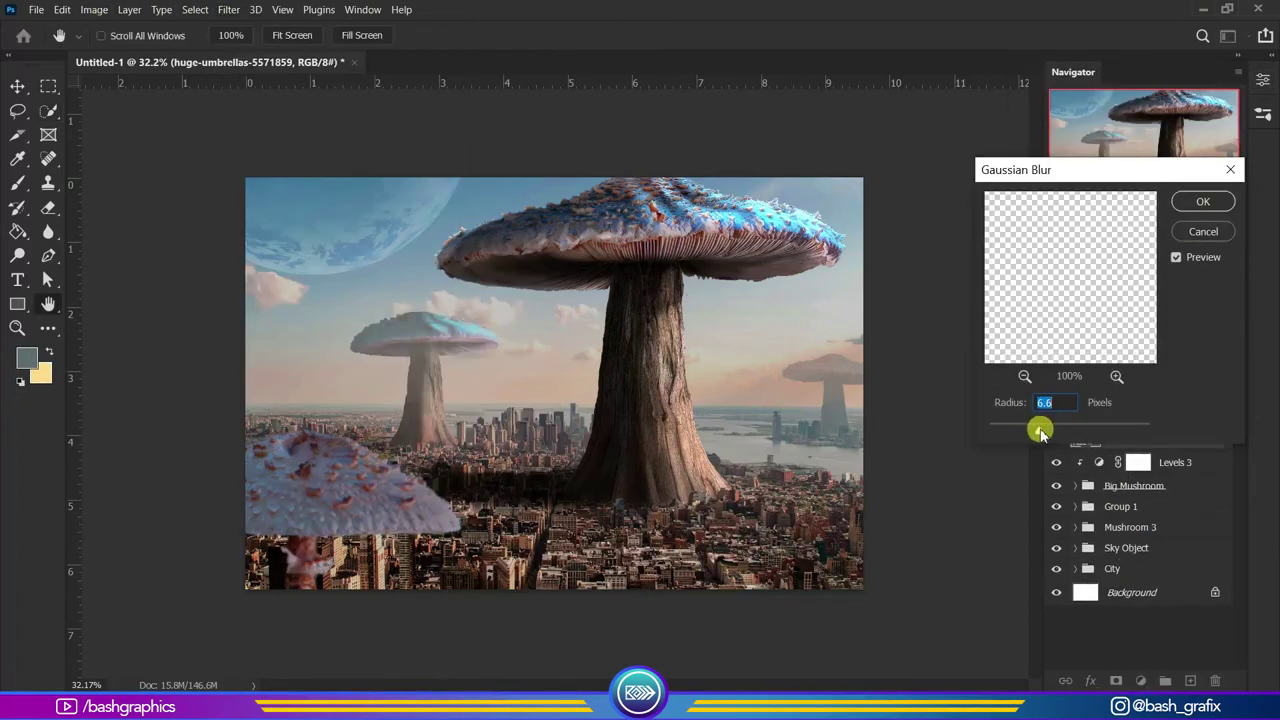
key(Return)
key(ctrl+t)
mouse_move(400, 450)
mouse_down()
mouse_move(997, 474)
mouse_move(386, 488)
mouse_up()
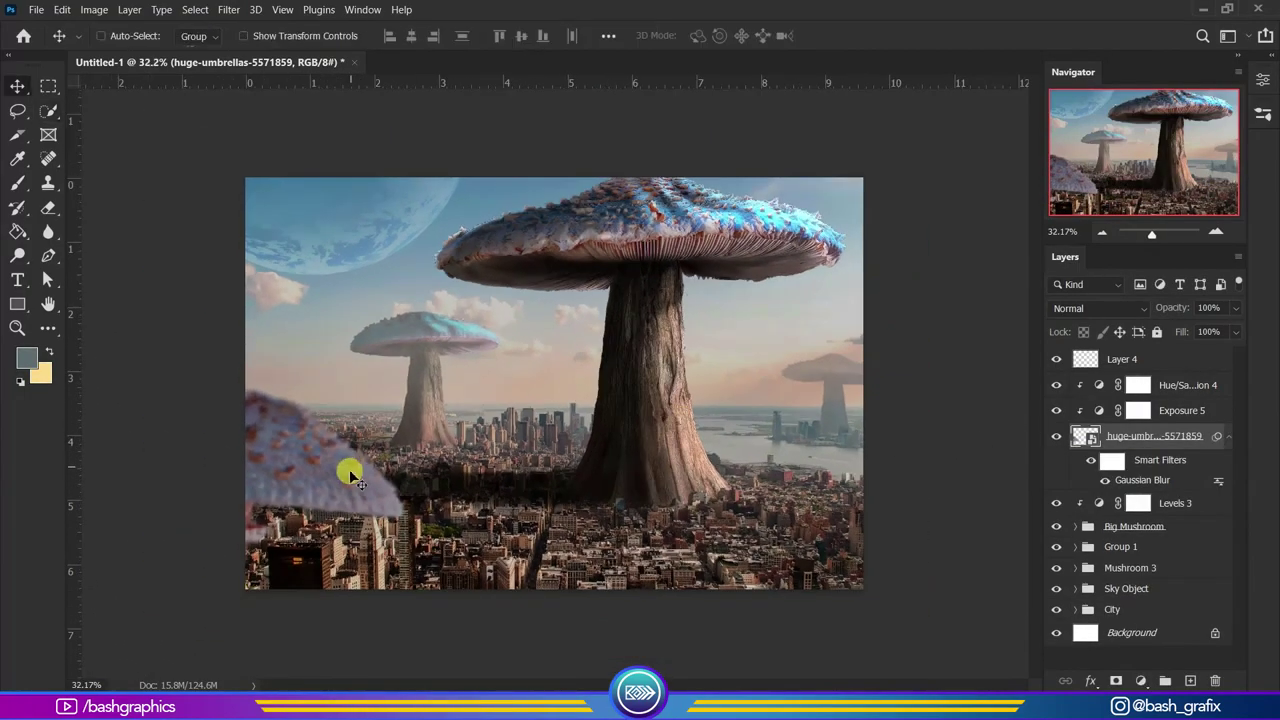
mouse_move(349, 469)
mouse_down()
mouse_move(435, 585)
mouse_move(491, 586)
mouse_up()
key(Return)
drag(614, 543, 297, 551)
Select Layer 4 and set up the Brush with swapped foreground and background colours.
key(ctrl+0)
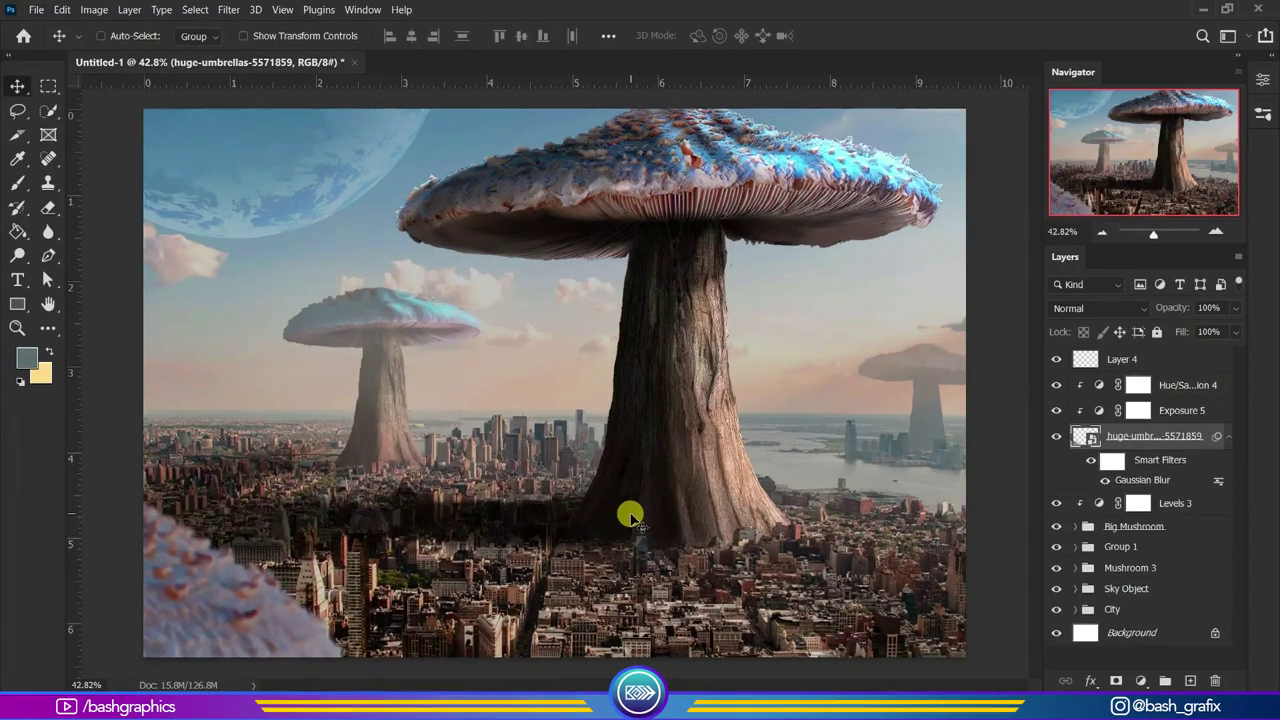
scroll(630, 515, down, 2)
click(1121, 359)
key(b)
key(x)
scroll(970, 375, down, 2)
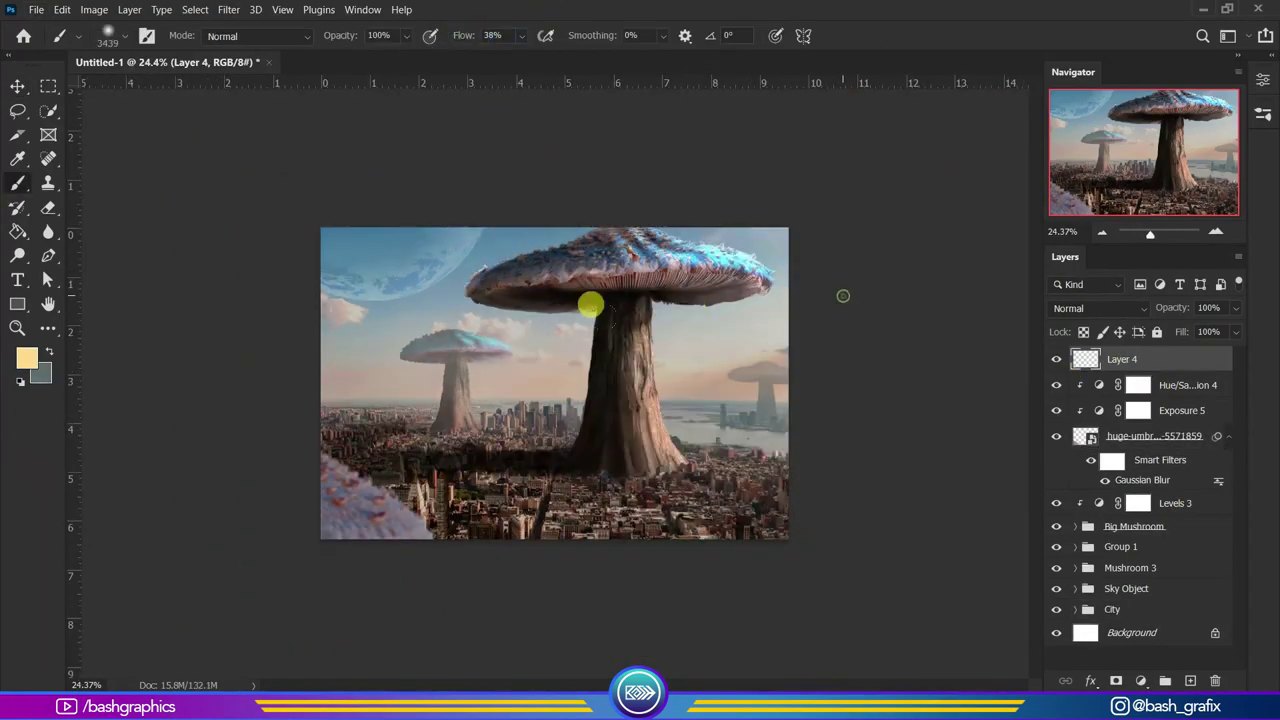
On Layer 4, paint a cyan arc around the planet with a small brush.
click(27, 357)
click(1214, 186)
drag(318, 290, 490, 228)
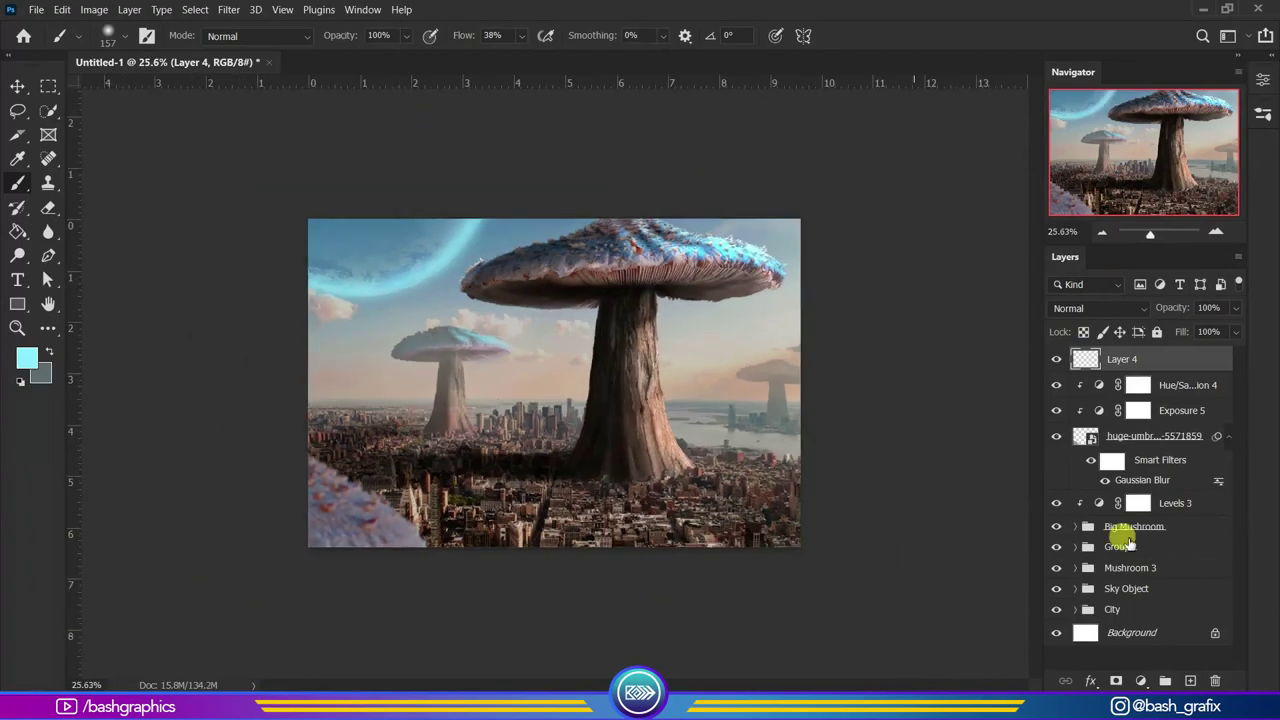
double_click(1124, 541)
key(Return)
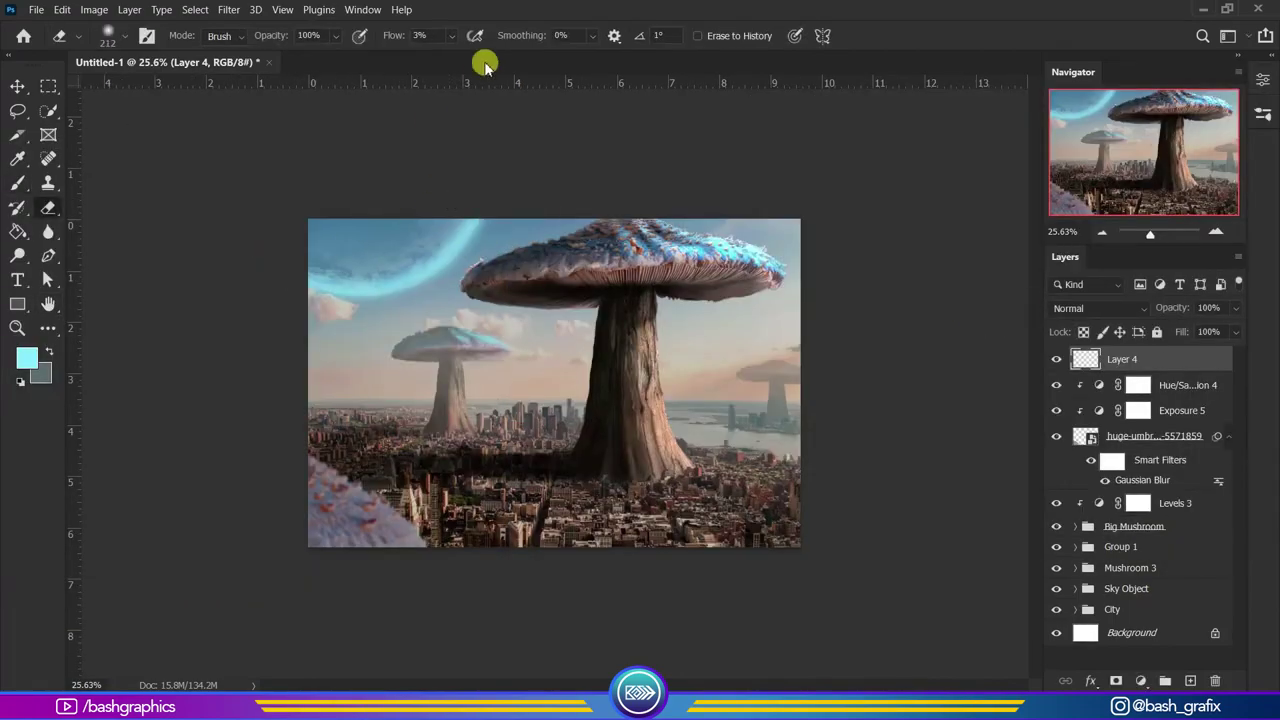
Choose a soft brush preset and paint a cyan glow near the mushroom stem.
scroll(288, 244, up, 2)
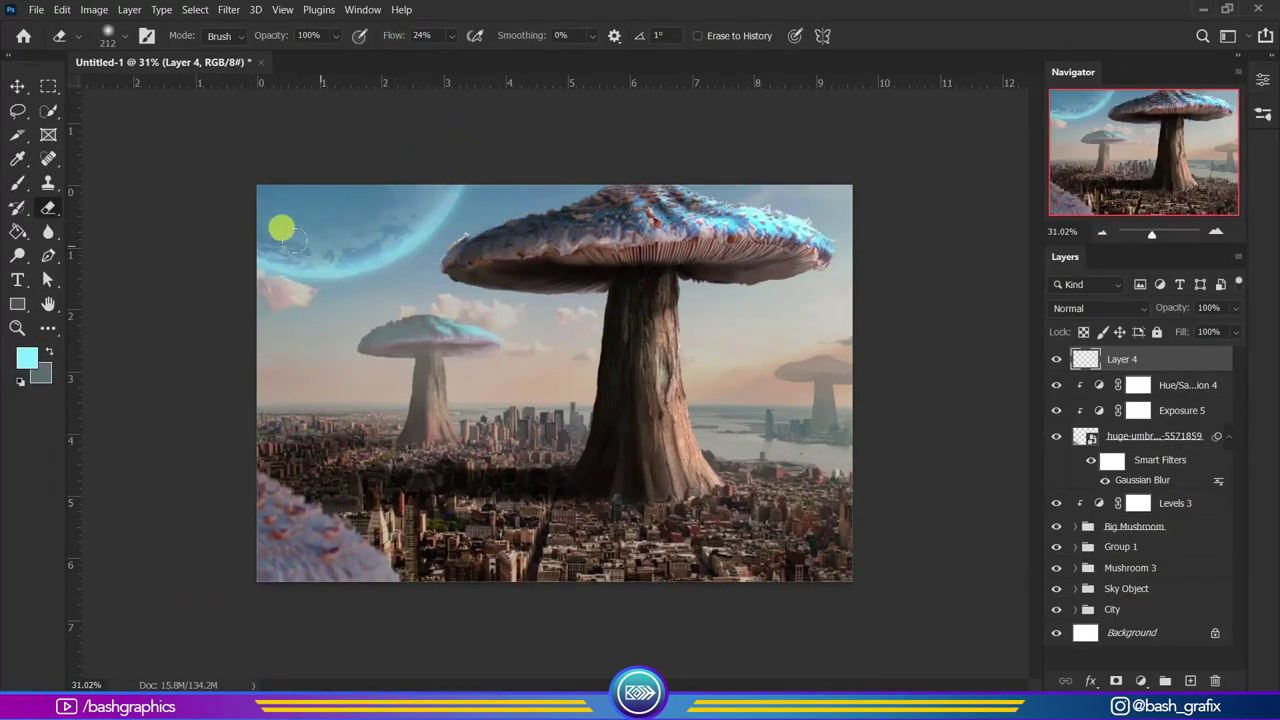
key(b)
right_click(406, 289)
key(Return)
scroll(478, 337, down, 2)
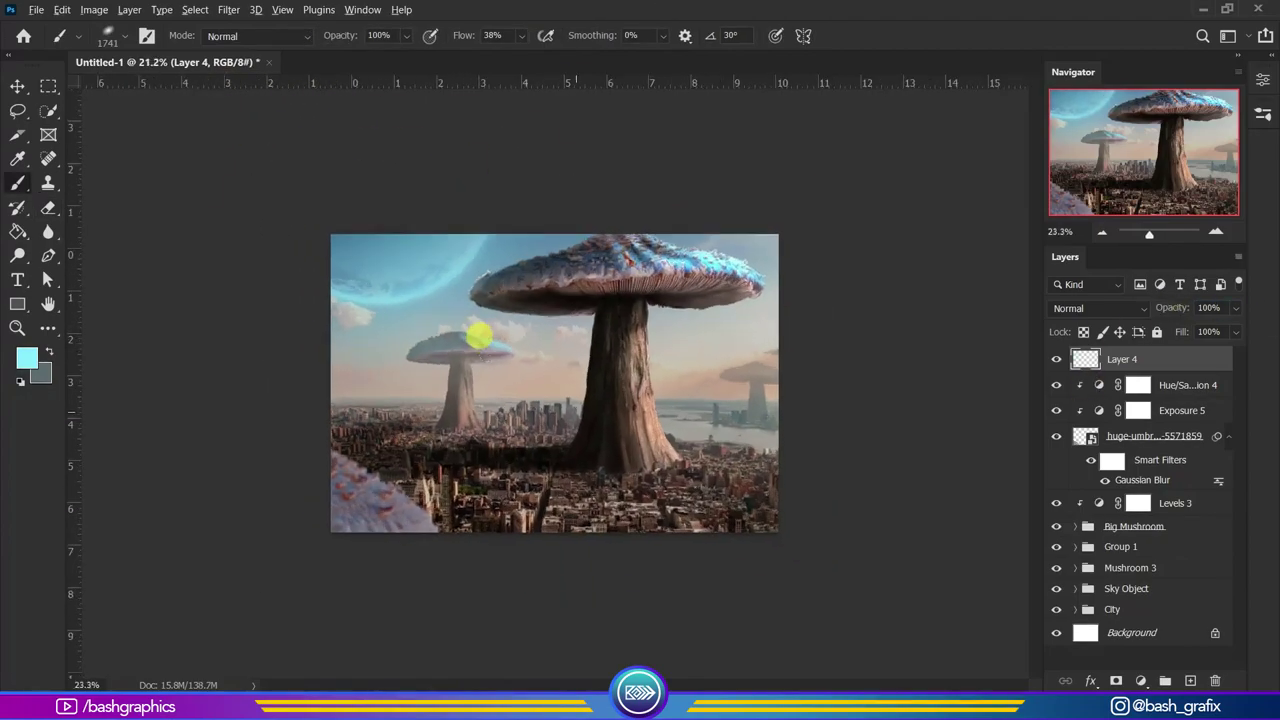
scroll(478, 337, up, 2)
drag(600, 270, 540, 505)
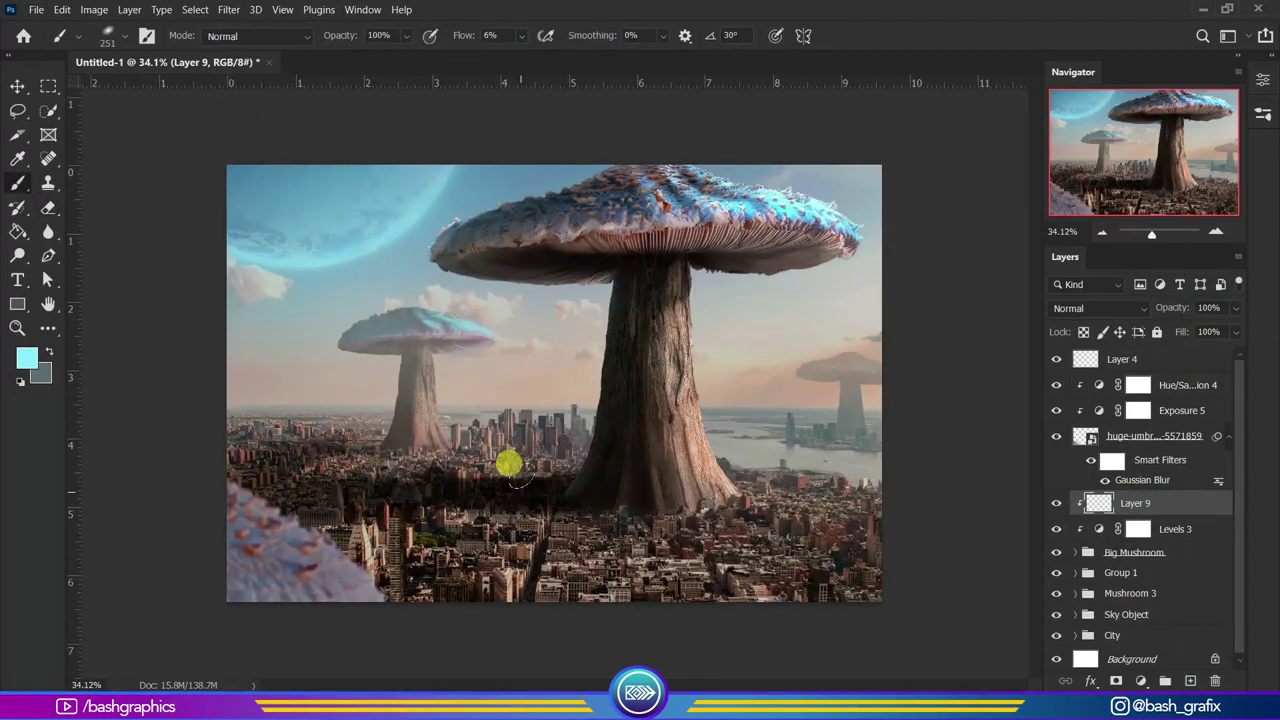
Add new empty Layers 9 and 10, pick peach ffc795 and select Layer 9.
click(26, 357)
click(1214, 191)
key(ctrl+shift+alt+n)
scroll(689, 182, down, 3)
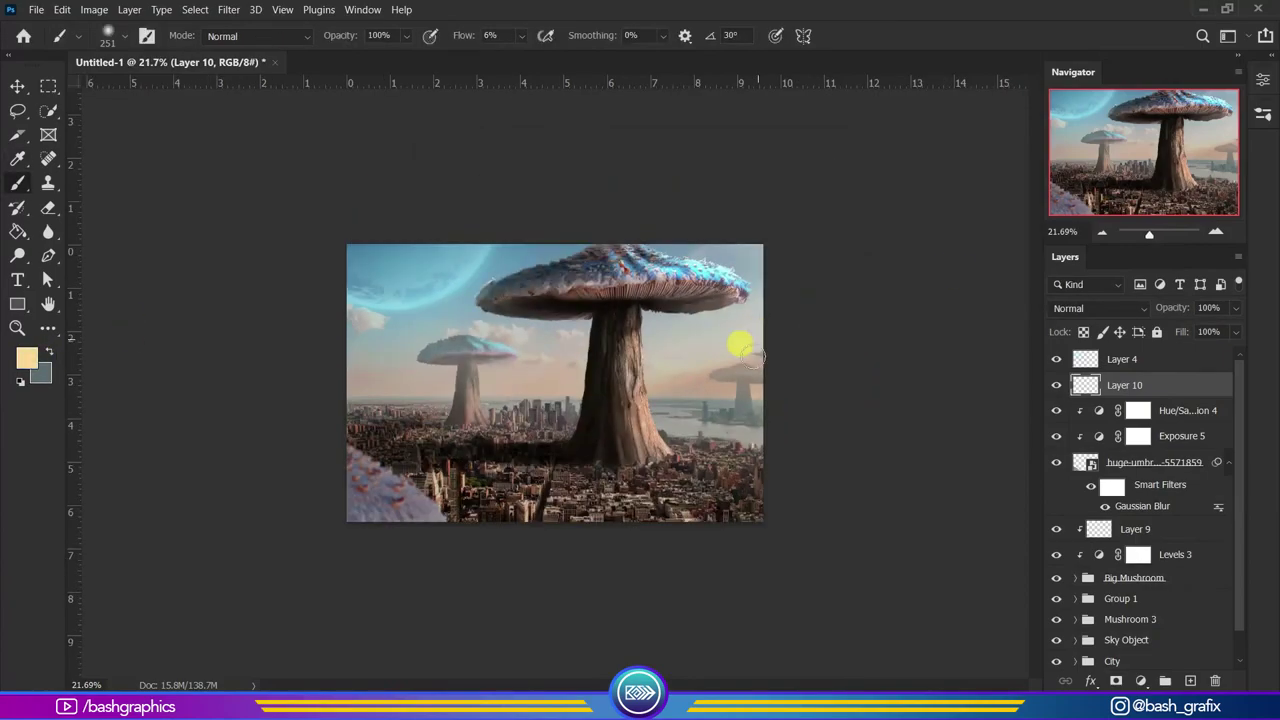
alt+click(742, 375)
scroll(618, 232, down, 2)
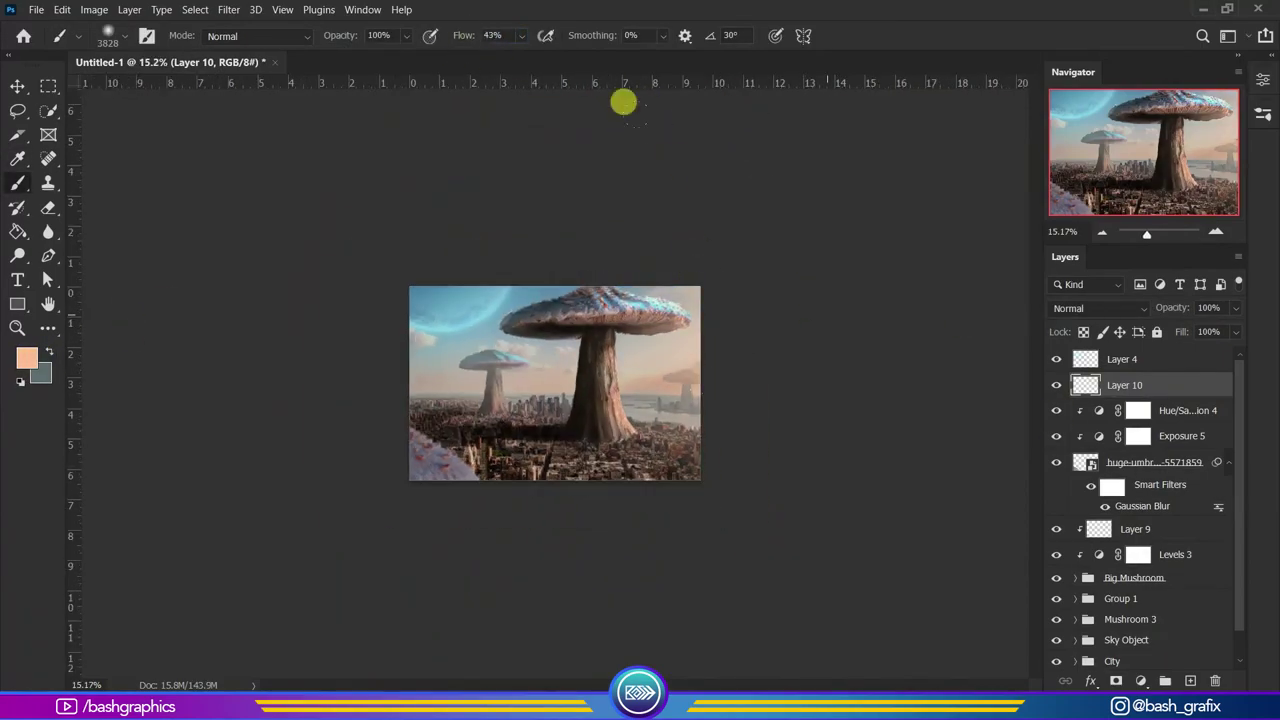
scroll(366, 280, up, 3)
scroll(366, 280, up, 2)
click(1135, 529)
Paint orange sunlight along the right edge of the big mushroom's trunk on Layer 9.
click(26, 357)
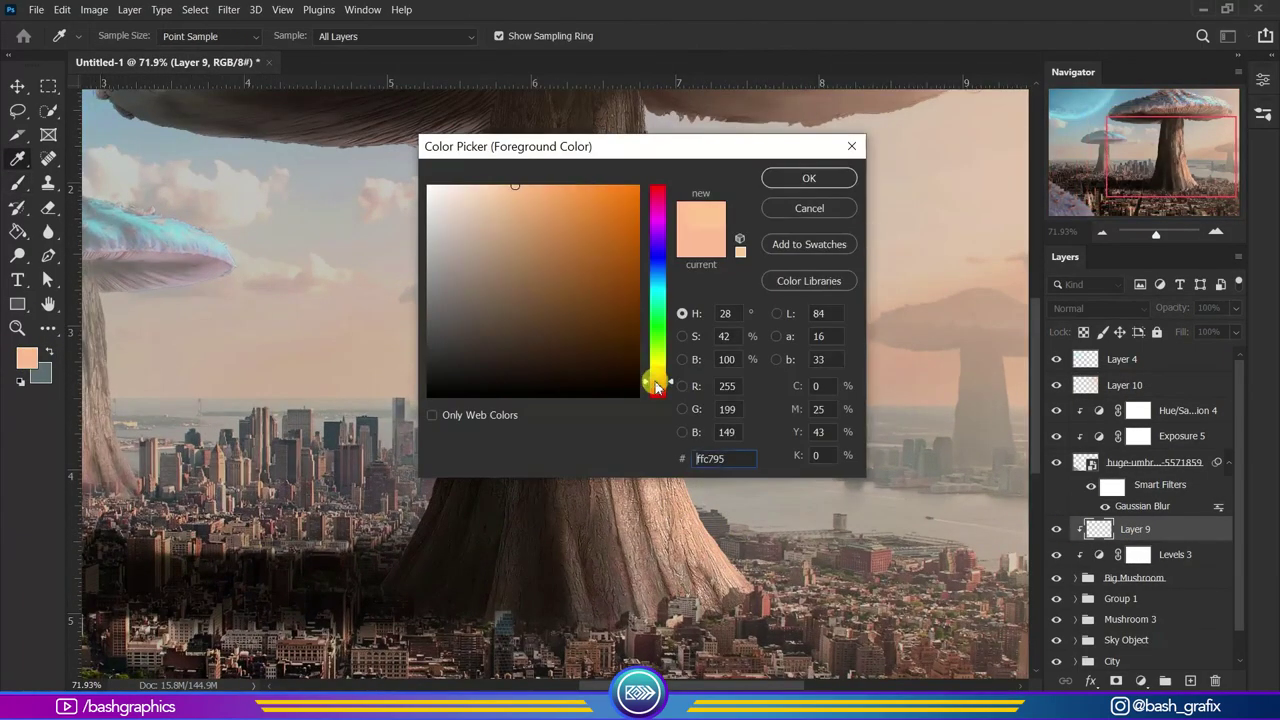
key(Return)
key(b)
click(30, 357)
drag(643, 363, 671, 337)
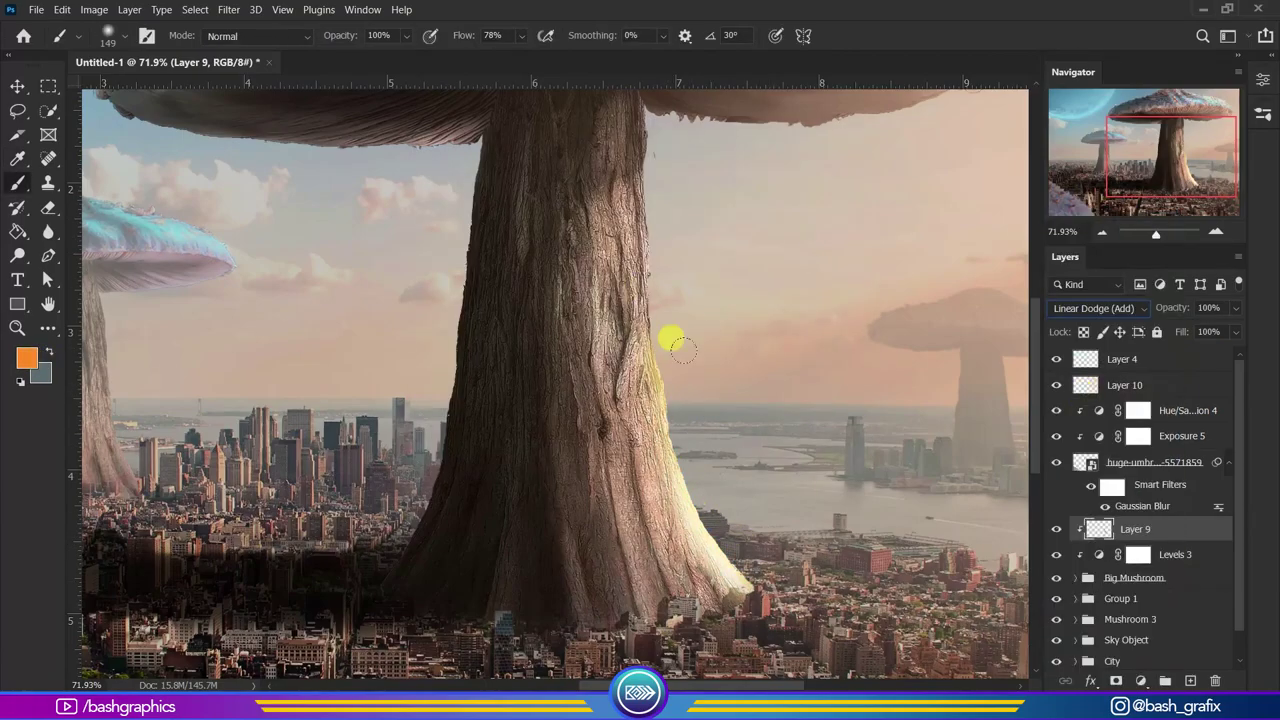
scroll(734, 266, down, 3)
scroll(734, 266, up, 2)
Set Layer 9 to Linear Dodge (Add) and delete the leftover copy layers.
click(1100, 308)
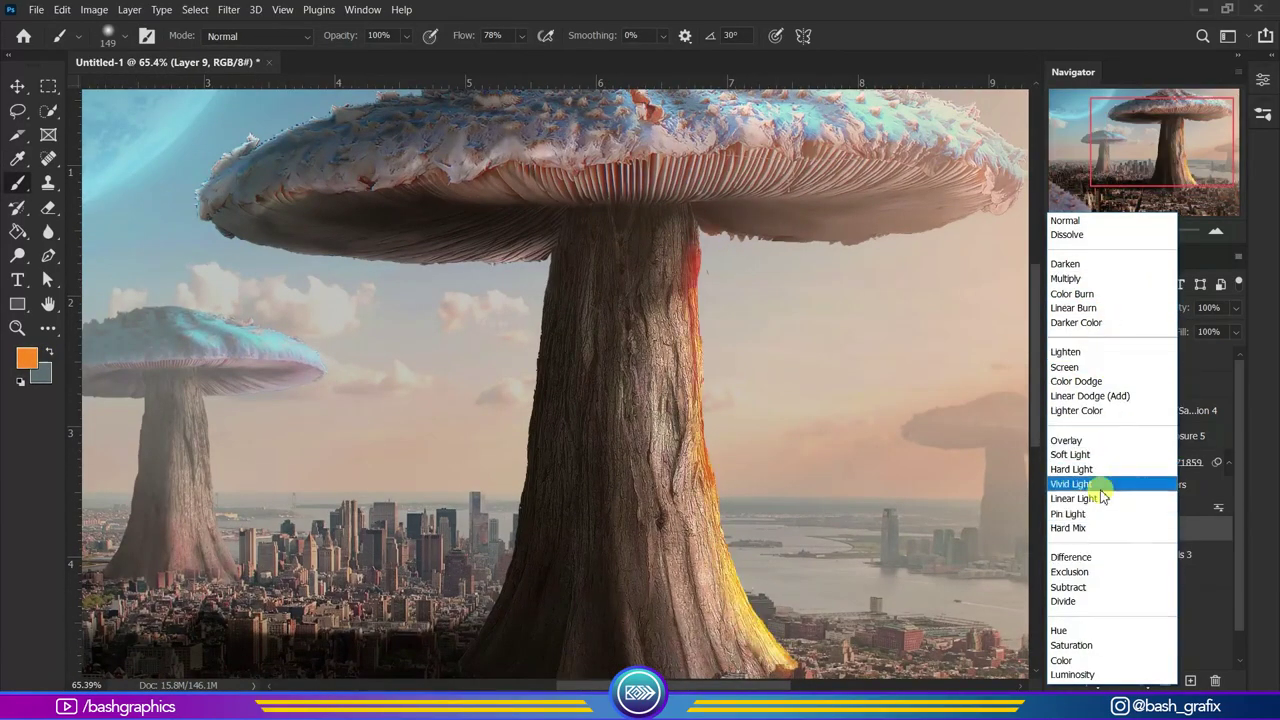
click(470, 35)
scroll(845, 172, down, 3)
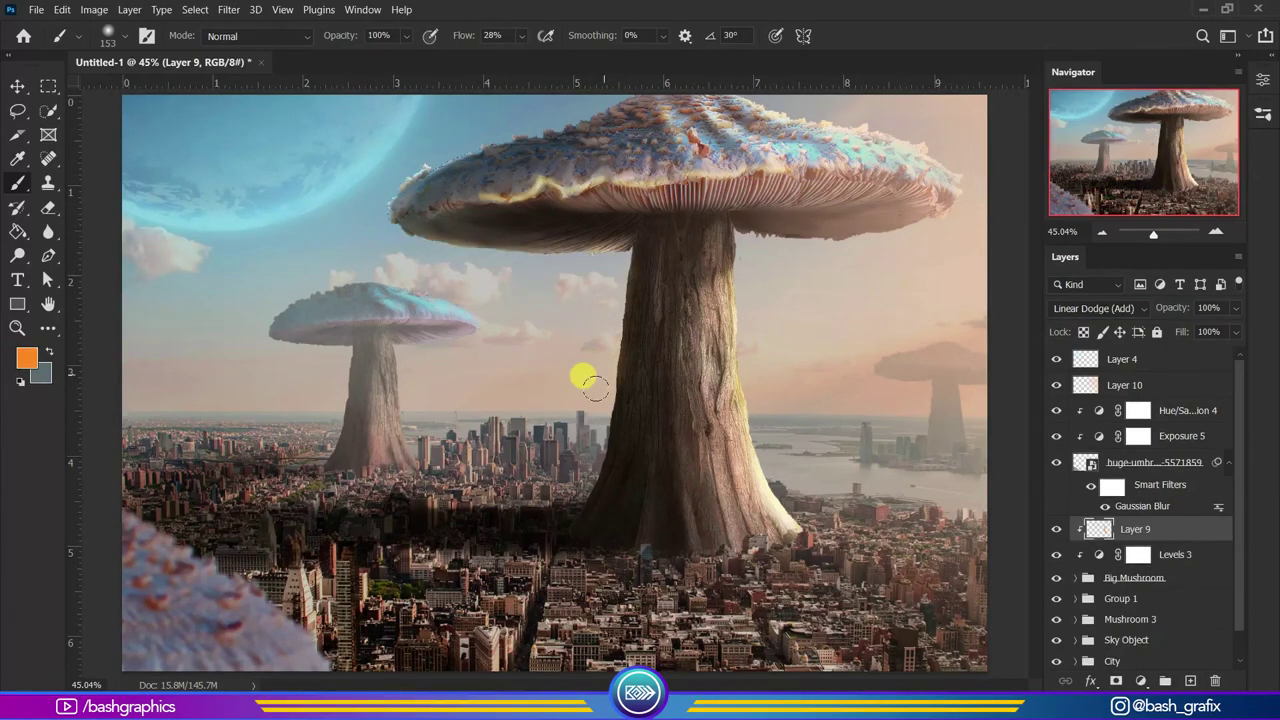
scroll(593, 385, down, 2)
double_click(1180, 529)
key(Escape)
click(1097, 308)
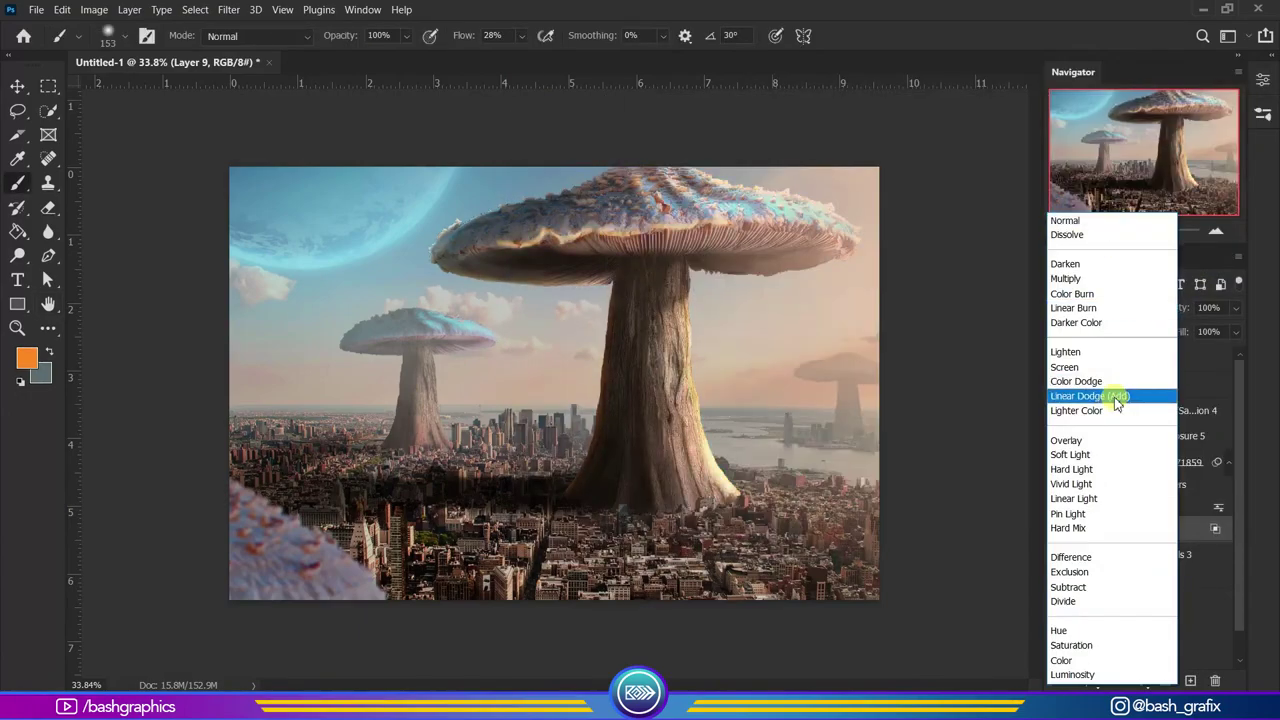
click(1117, 400)
click(1060, 385)
scroll(1166, 637, down, 1)
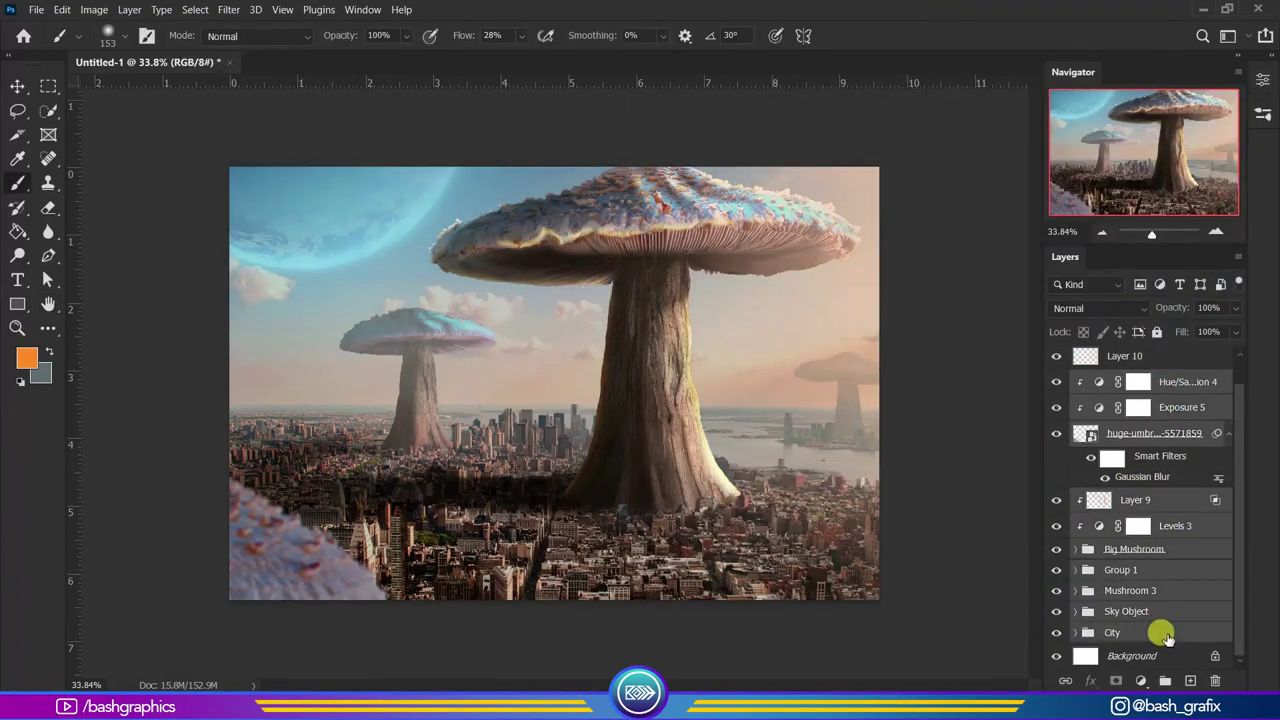
key(Delete)
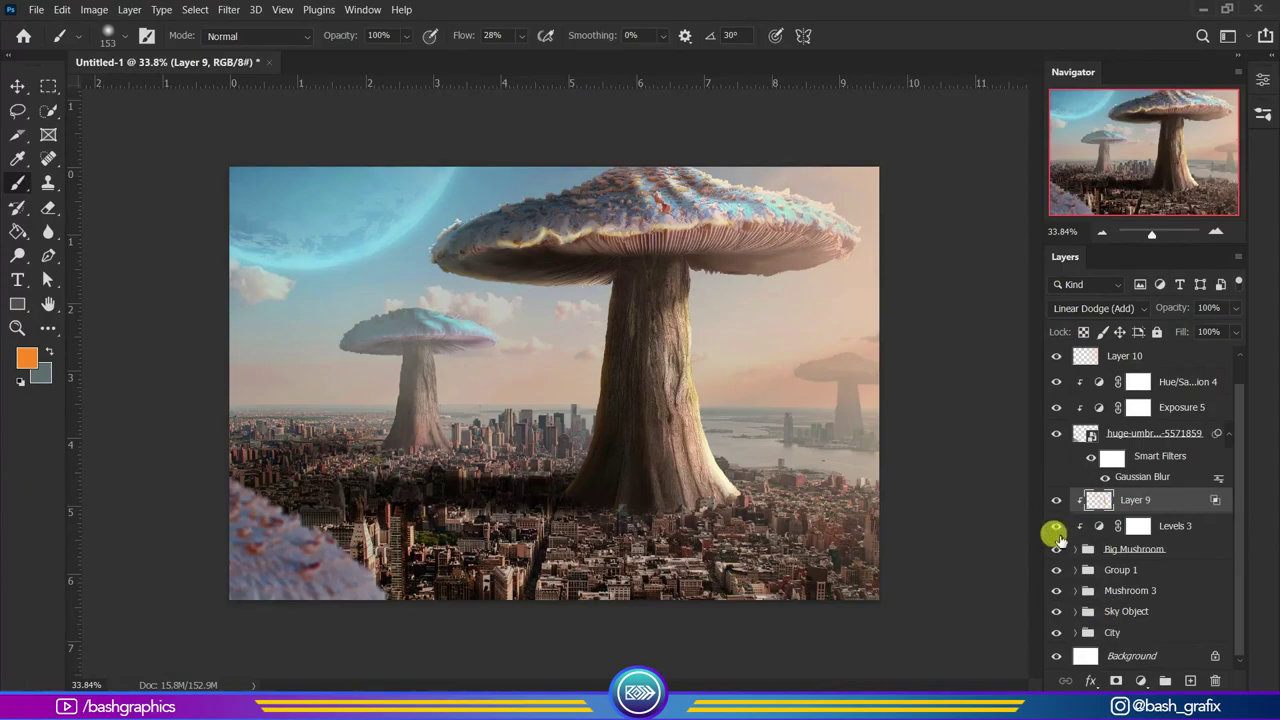
On new Layer 11, paint warm light onto the foreground cap and limit it with Blend If.
click(1071, 394)
drag(366, 606, 300, 540)
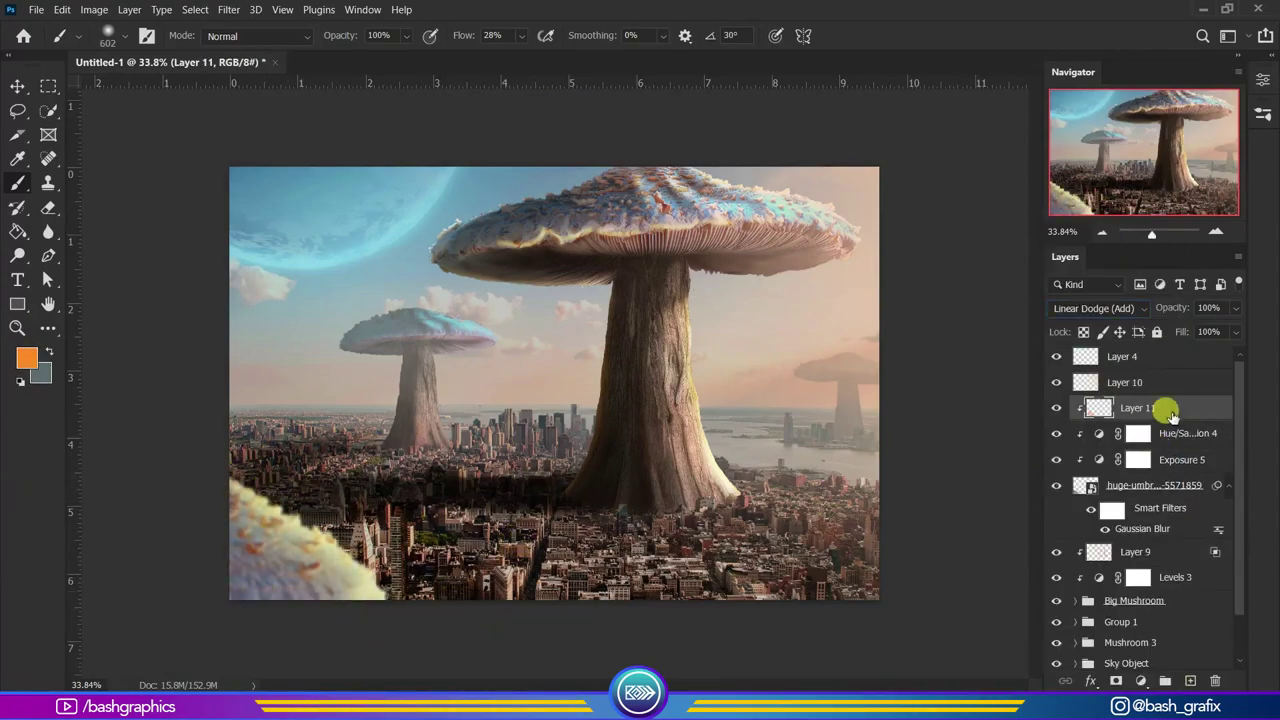
double_click(1163, 414)
drag(833, 456, 872, 458)
click(1200, 145)
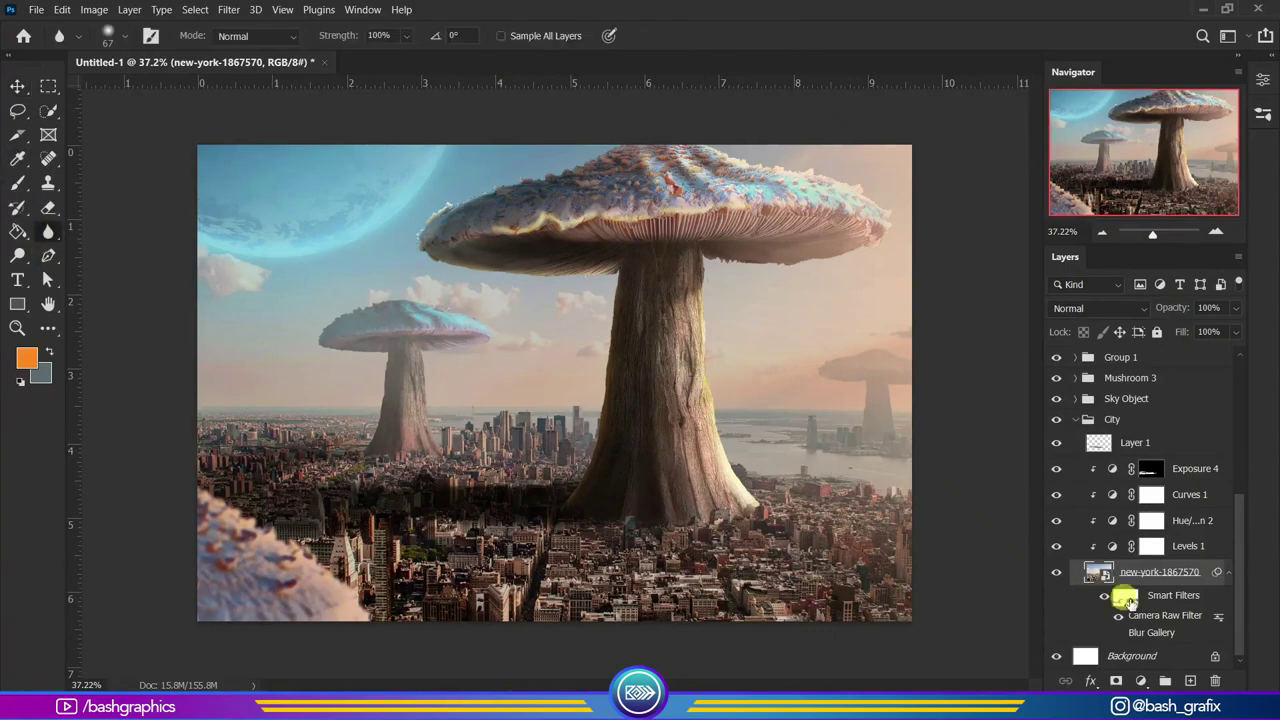
Shift and narrow the Tilt-Shift focus band across the city photo, then commit the blur.
double_click(1140, 630)
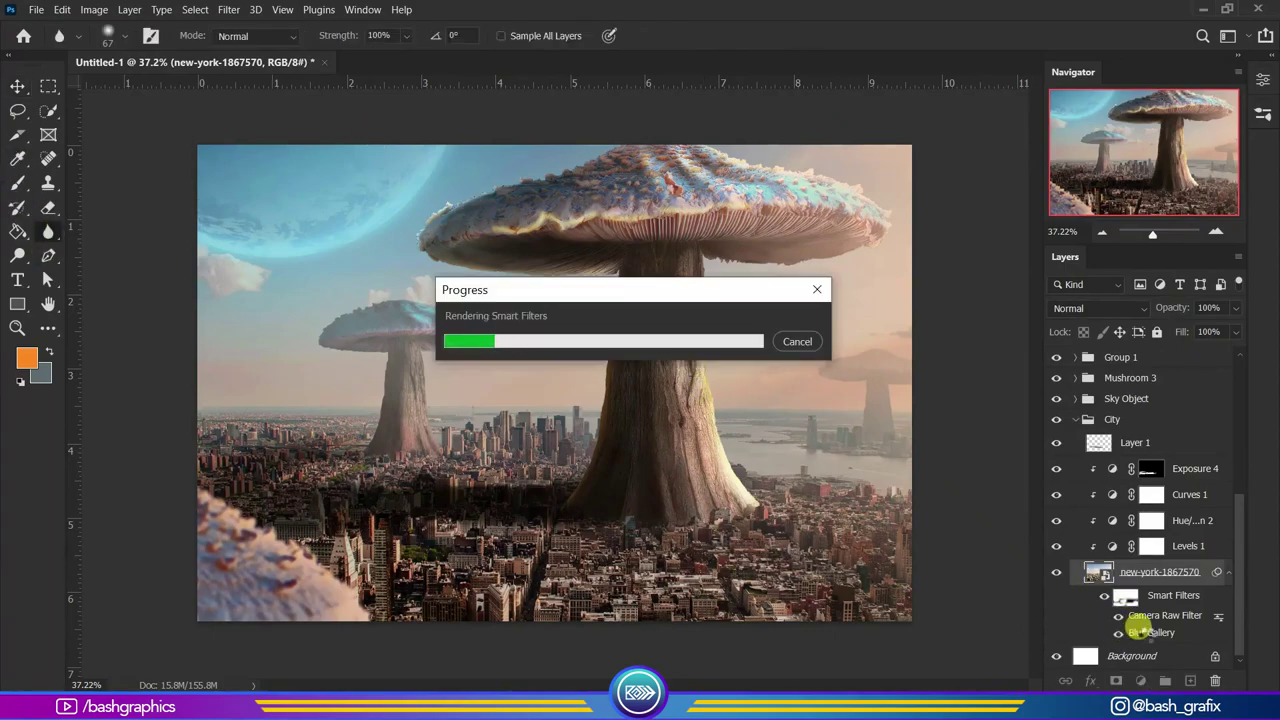
drag(531, 478, 547, 452)
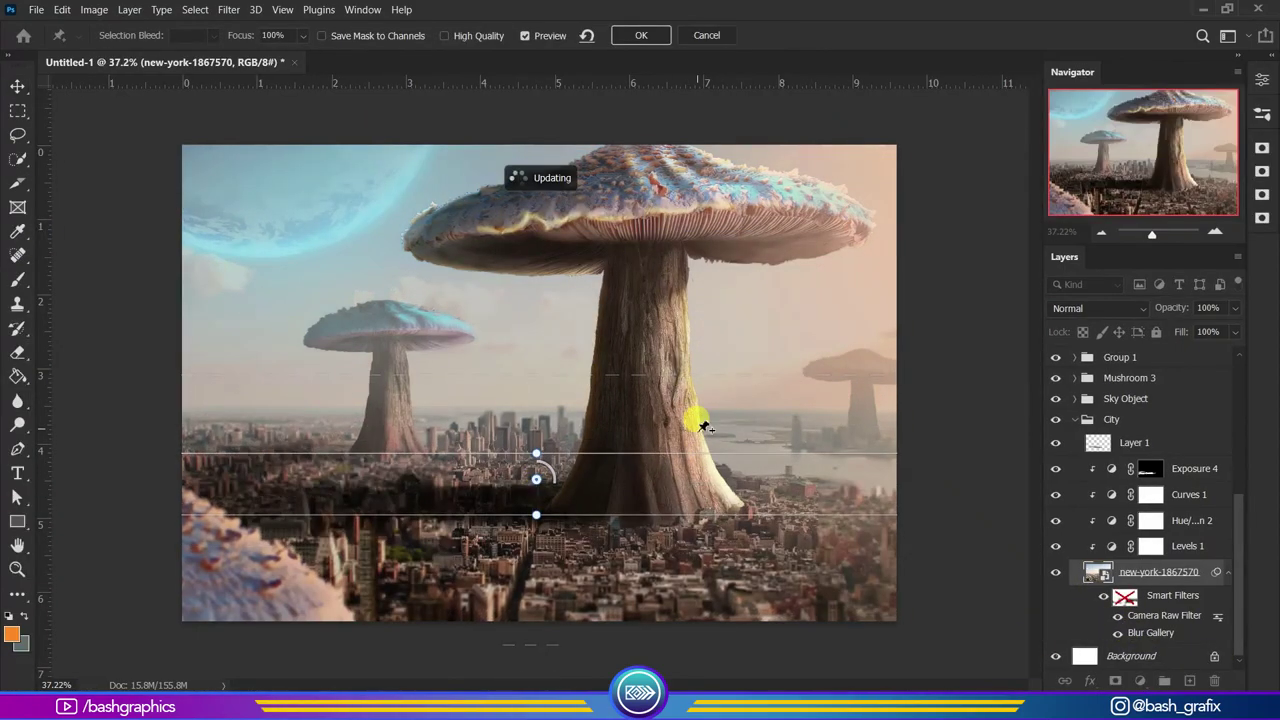
drag(556, 645, 586, 507)
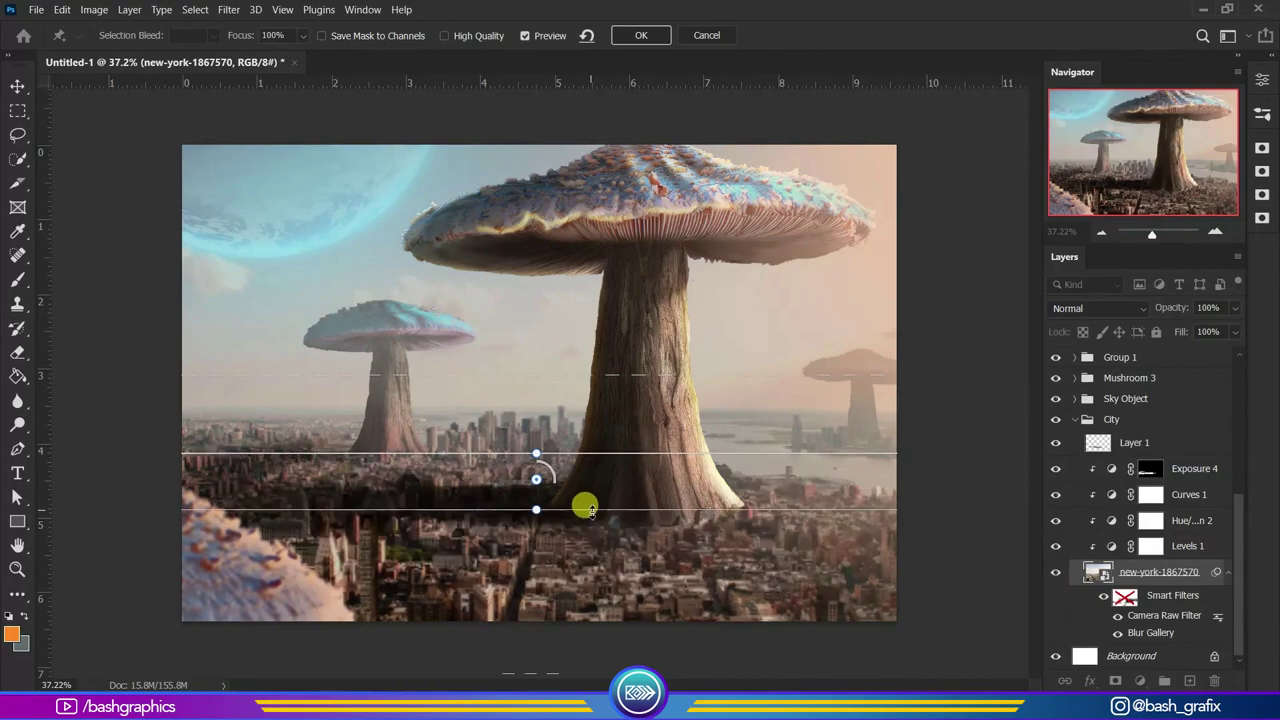
drag(580, 451, 548, 467)
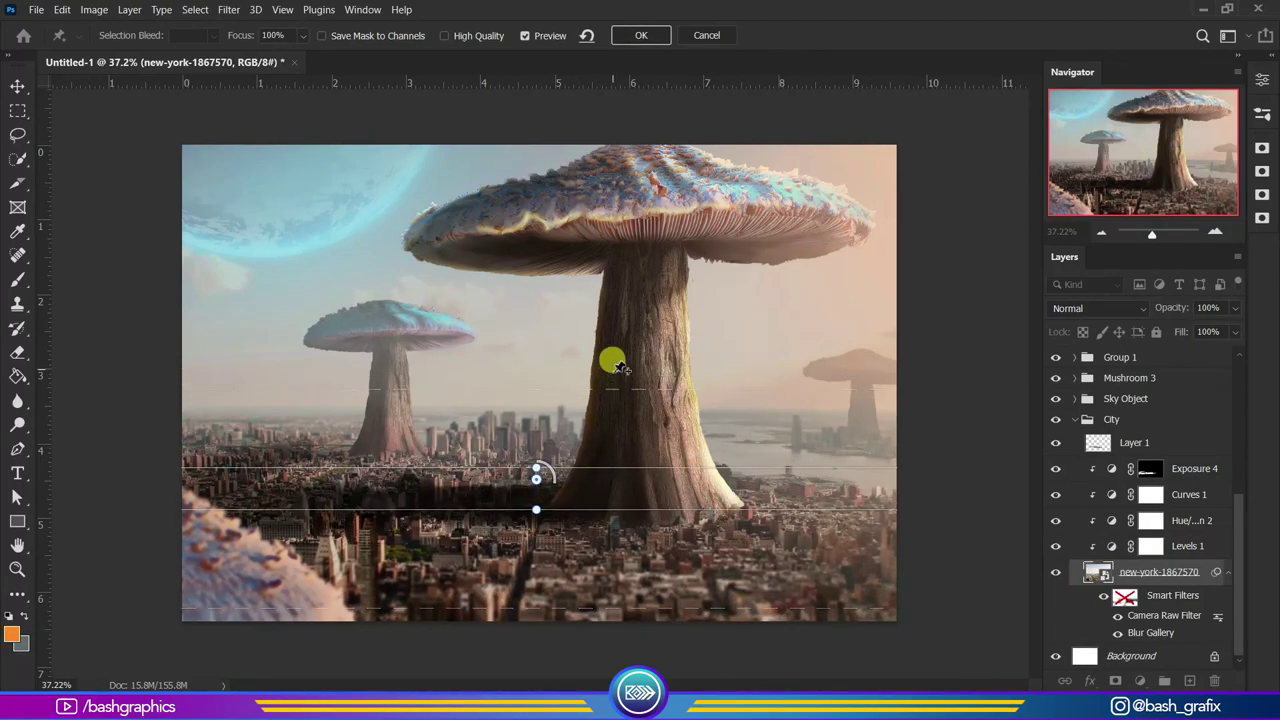
key(Return)
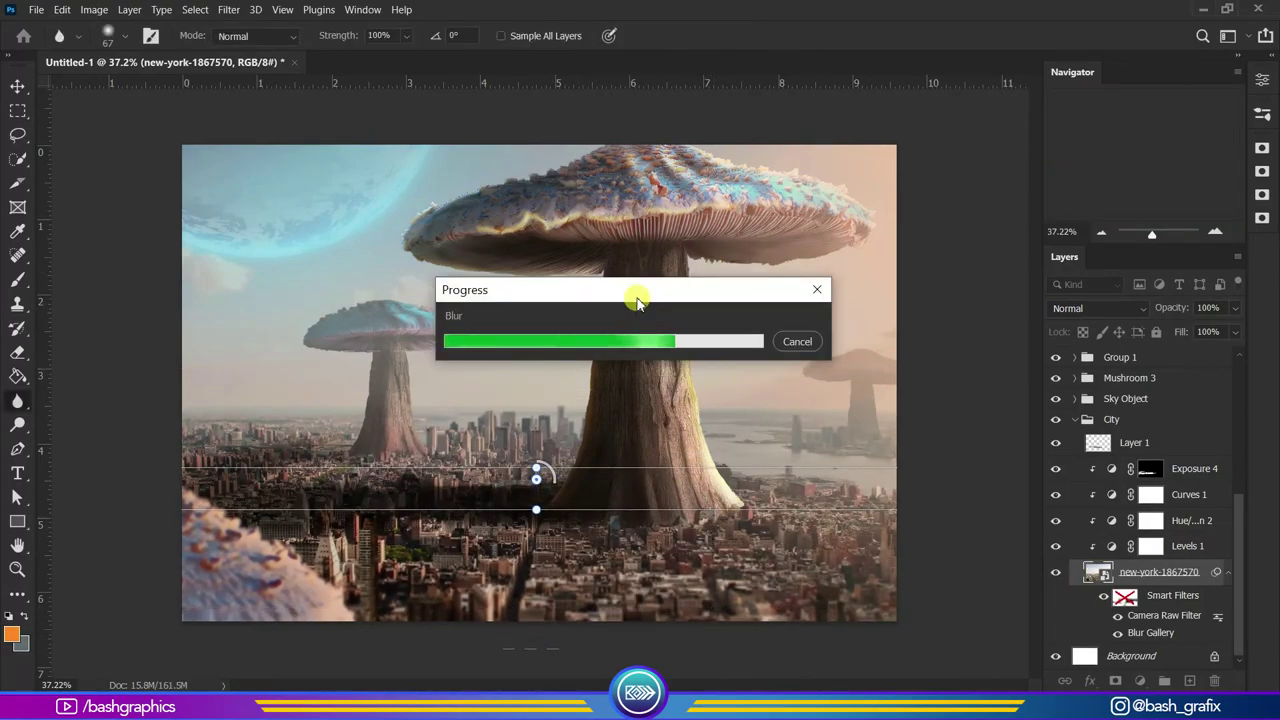
click(1140, 680)
Add a Brightness/Contrast adjustment with Contrast -42.
click(1180, 449)
drag(1087, 207, 1036, 207)
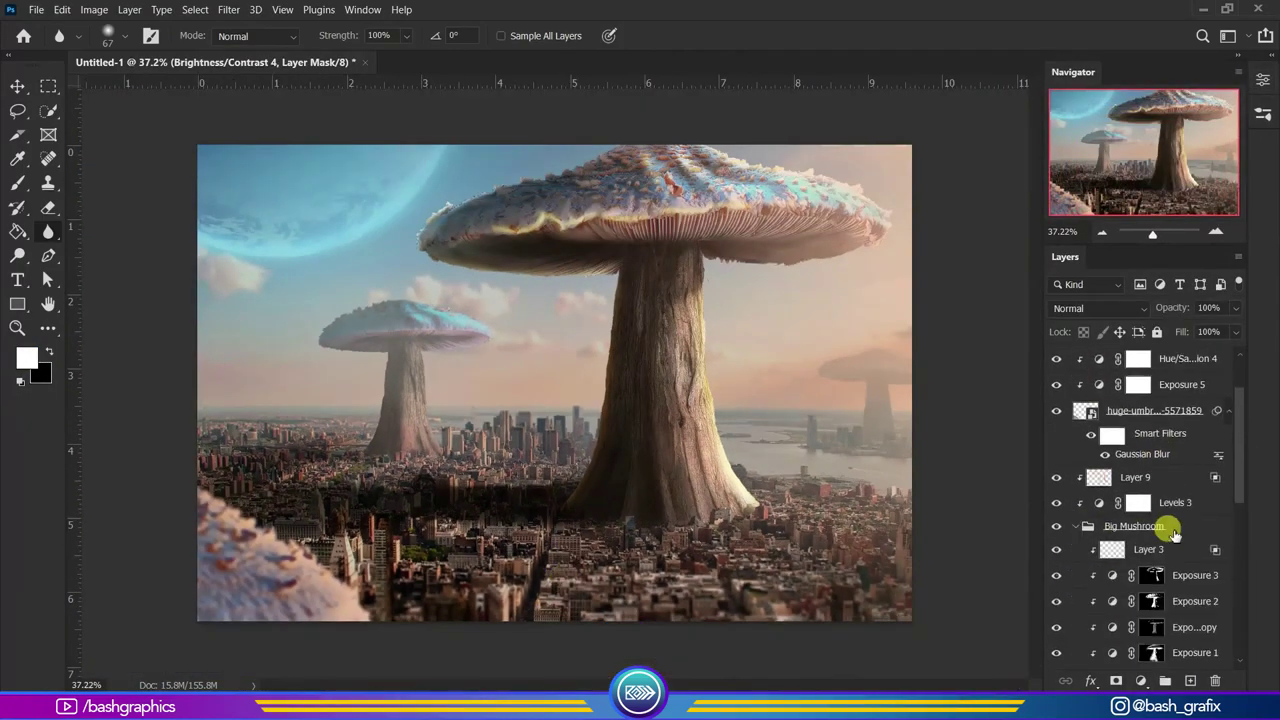
click(1113, 601)
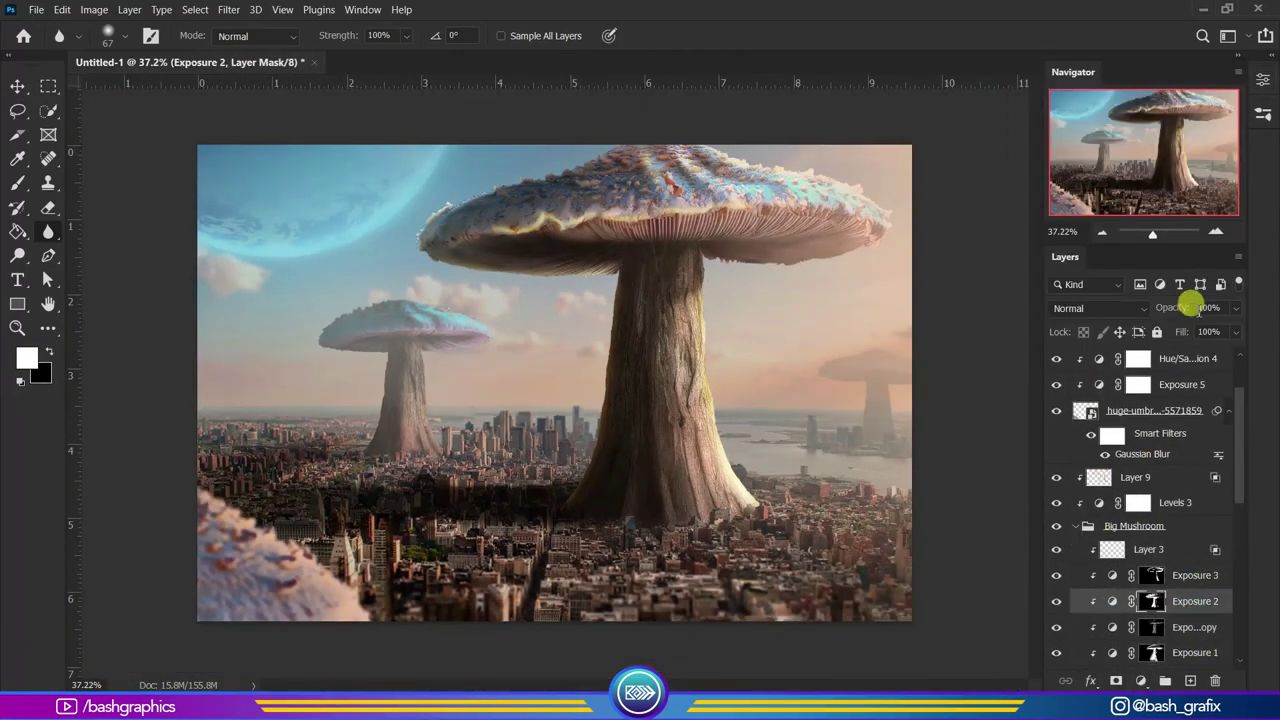
key(alt+bracketleft)
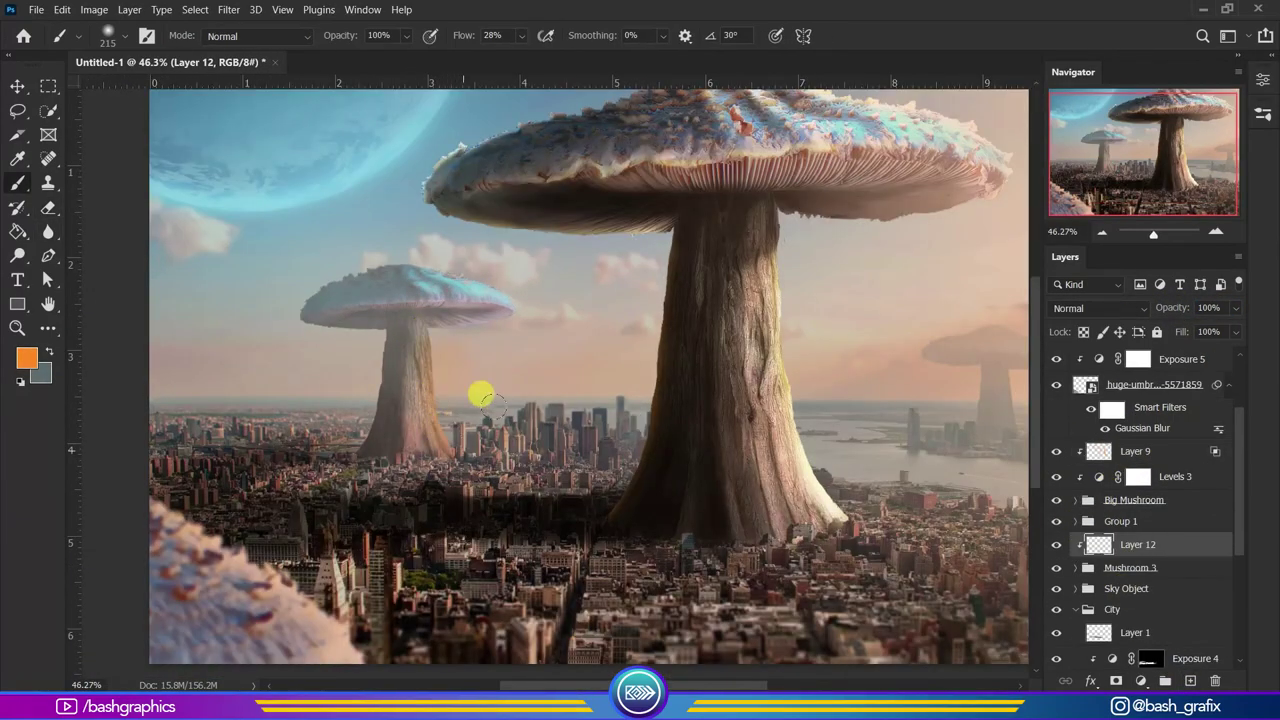
Move Layer 12 into the Mushroom 3 group and set it to Color Dodge.
drag(1160, 541, 1160, 578)
click(1100, 308)
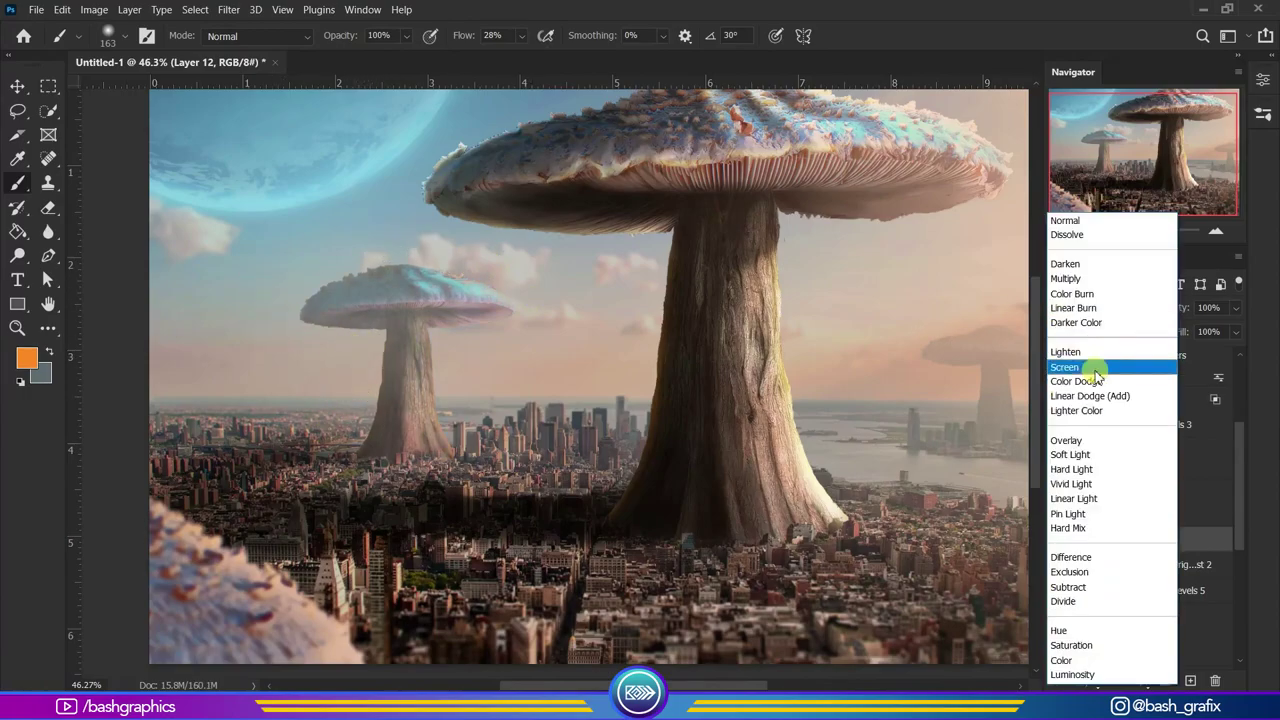
click(1085, 372)
key(v)
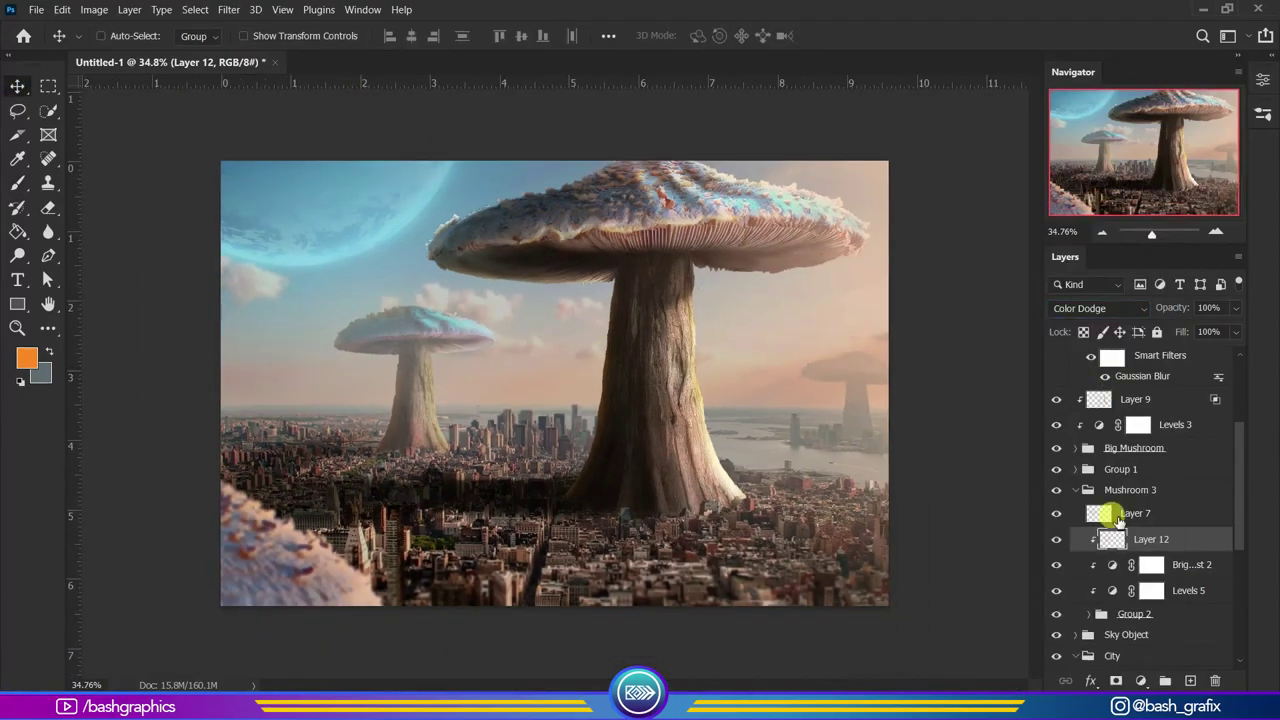
Free Transform and reposition the blurred cap so it only peeks from the lower-left corner.
drag(443, 586, 325, 570)
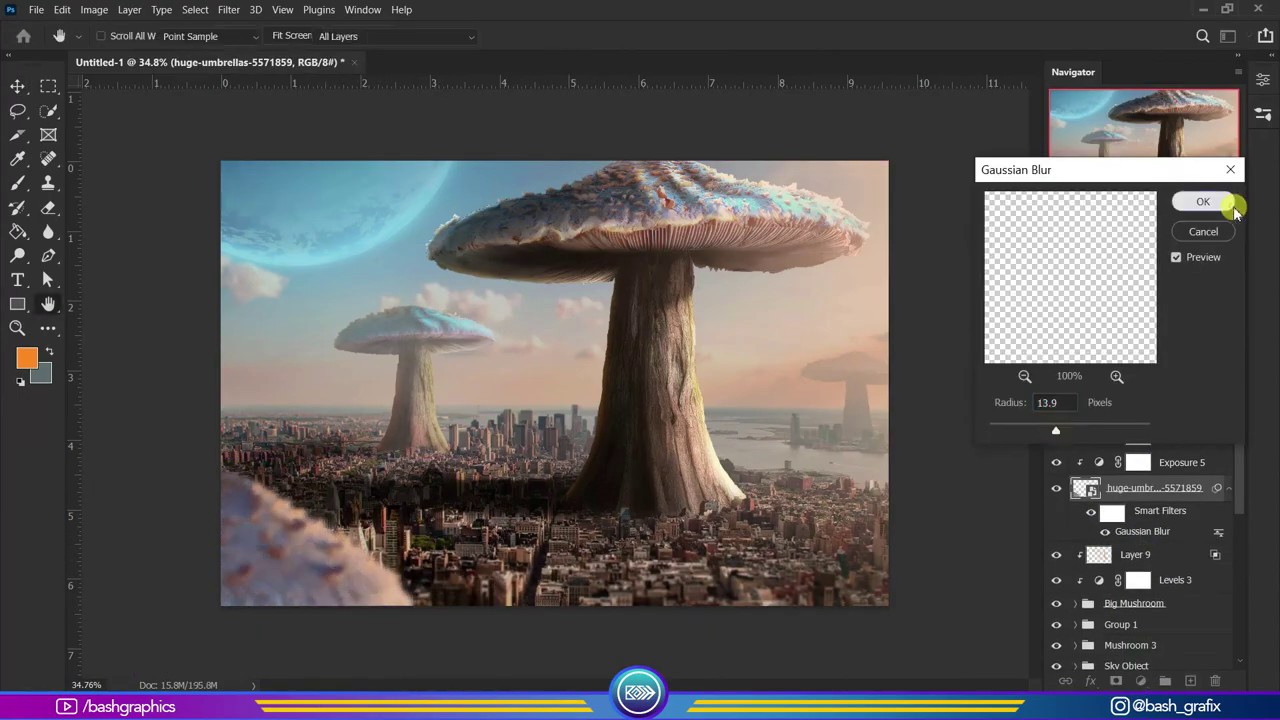
click(1203, 202)
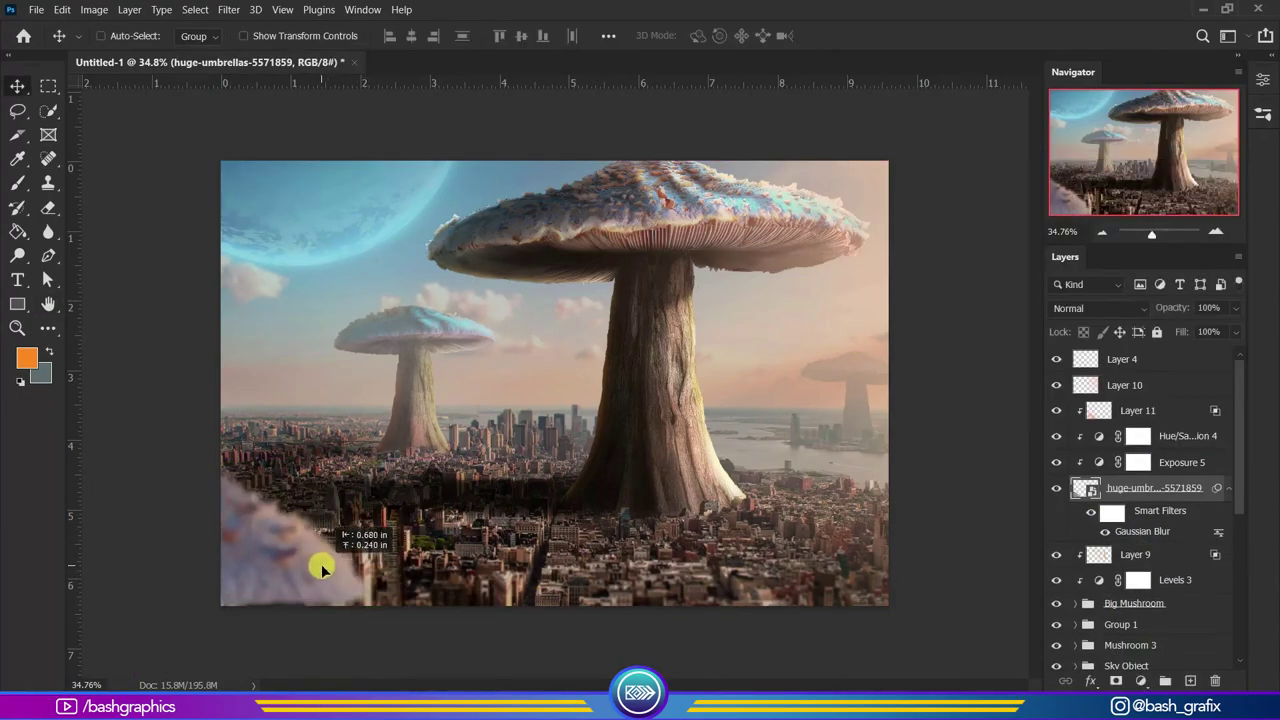
drag(323, 566, 314, 589)
key(ctrl+t)
drag(171, 429, 194, 448)
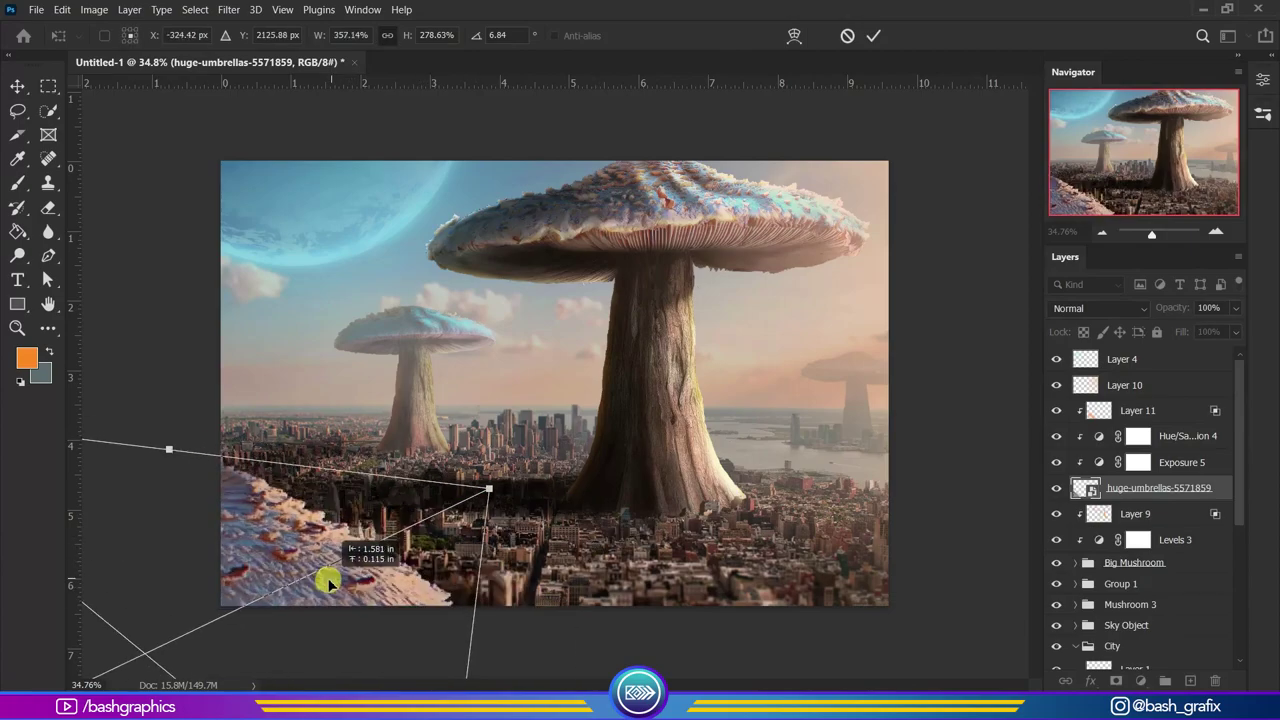
mouse_move(289, 557)
mouse_down()
mouse_move(372, 477)
mouse_move(533, 477)
mouse_up()
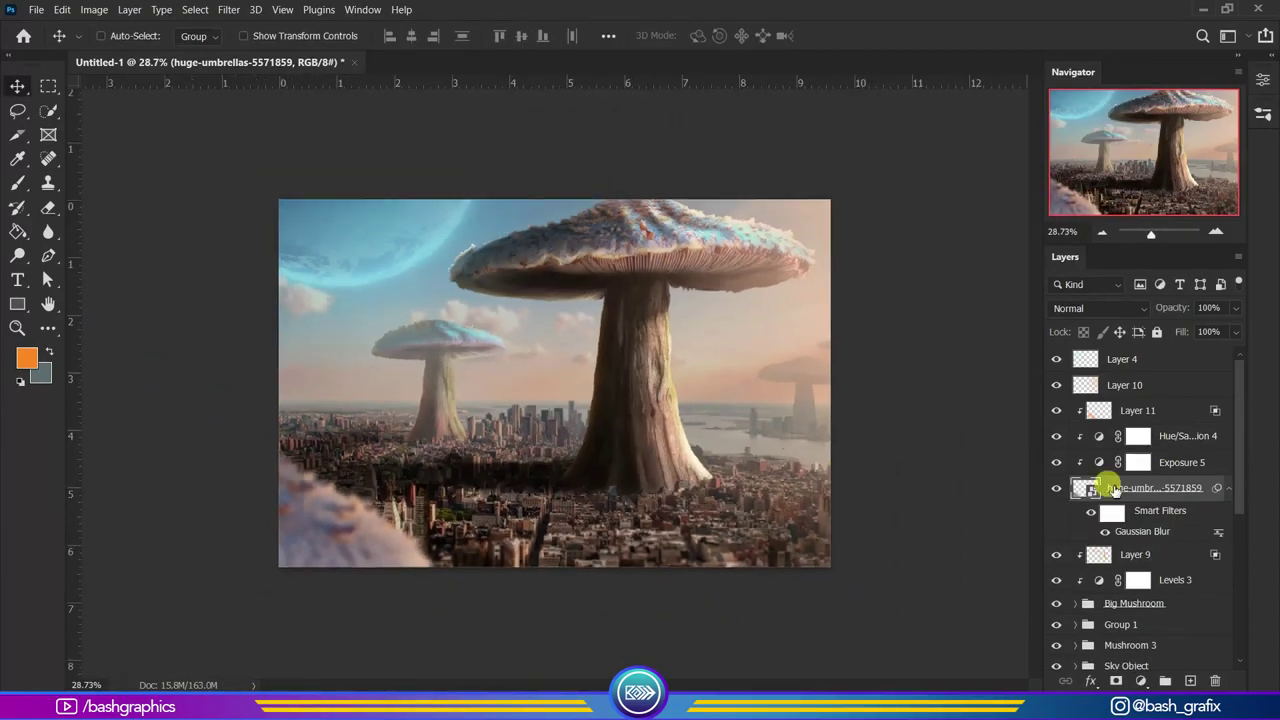
click(1145, 355)
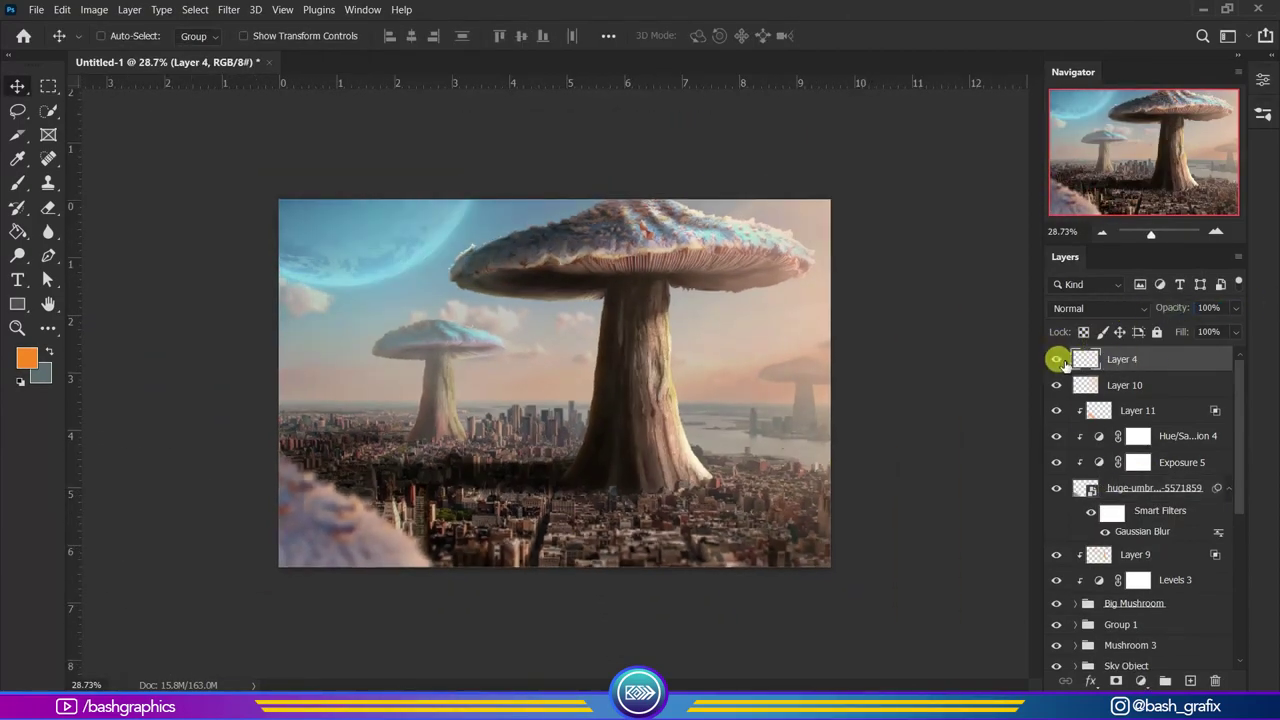
Duplicate the composition's layers and merge the copies into a new Layer 13.
scroll(1086, 500, down, 3)
shift+click(1086, 543)
scroll(1086, 491, up, 3)
key(ctrl+j)
key(ctrl+e)
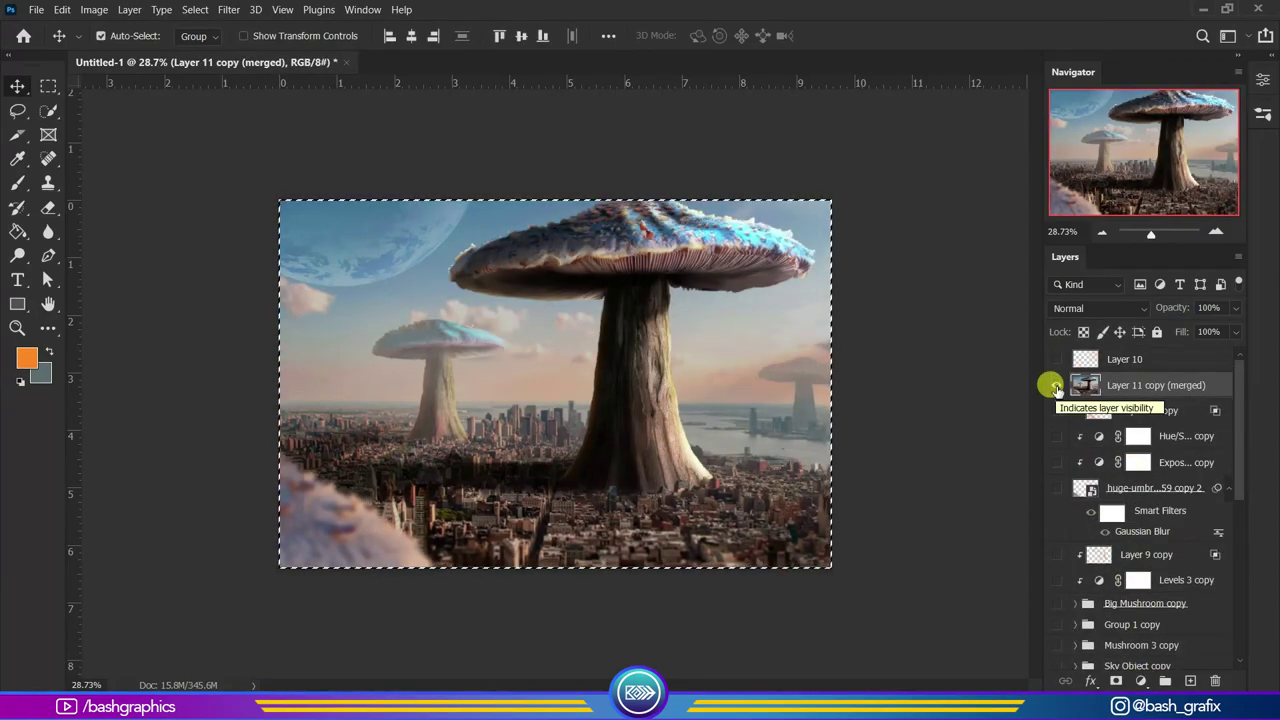
click(228, 9)
key(Escape)
Open the Camera Raw Filter on Layer 13 and adjust the Basic sliders, highlights +4.
key(ctrl+shift+a)
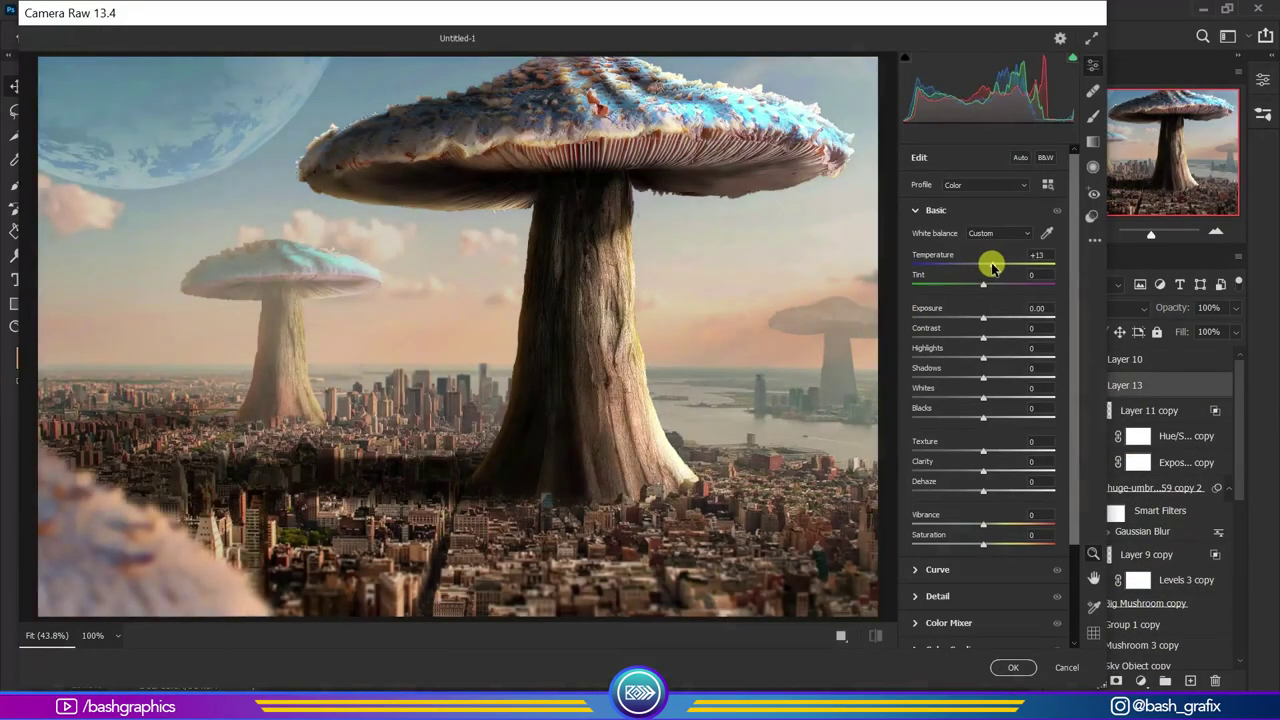
drag(985, 360, 990, 364)
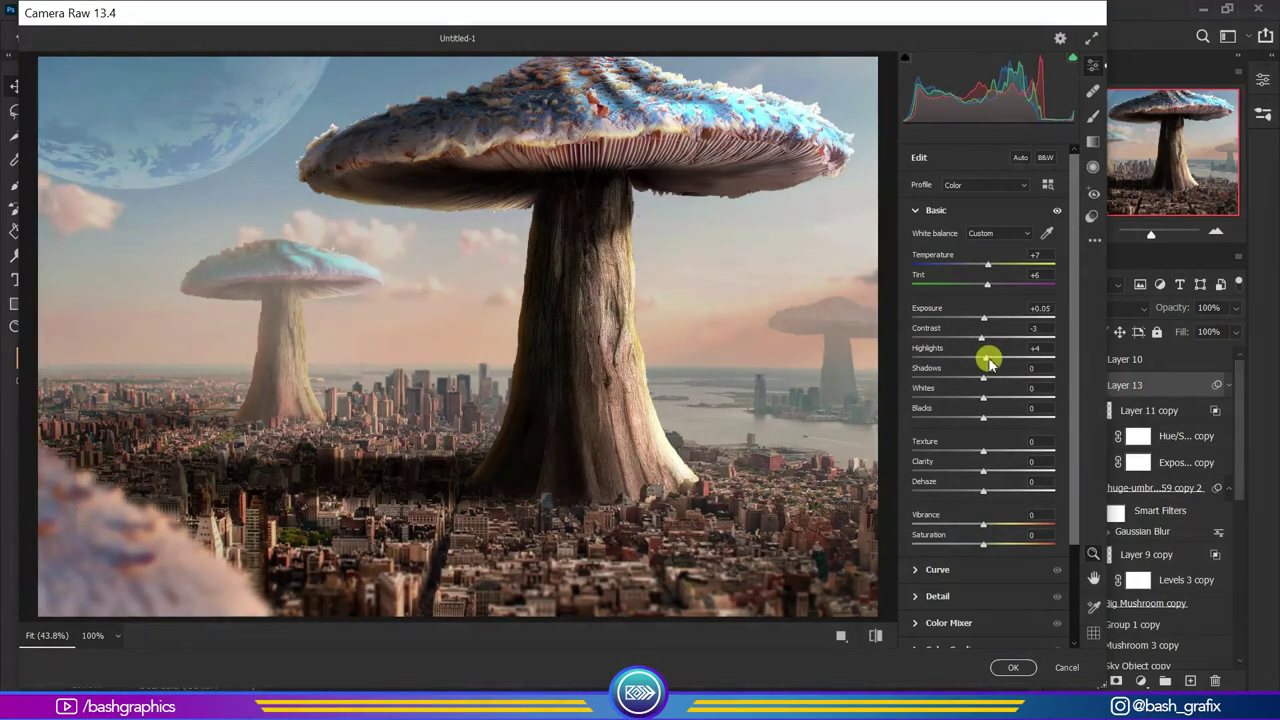
drag(983, 266, 988, 266)
drag(983, 417, 976, 377)
scroll(977, 377, down, 1)
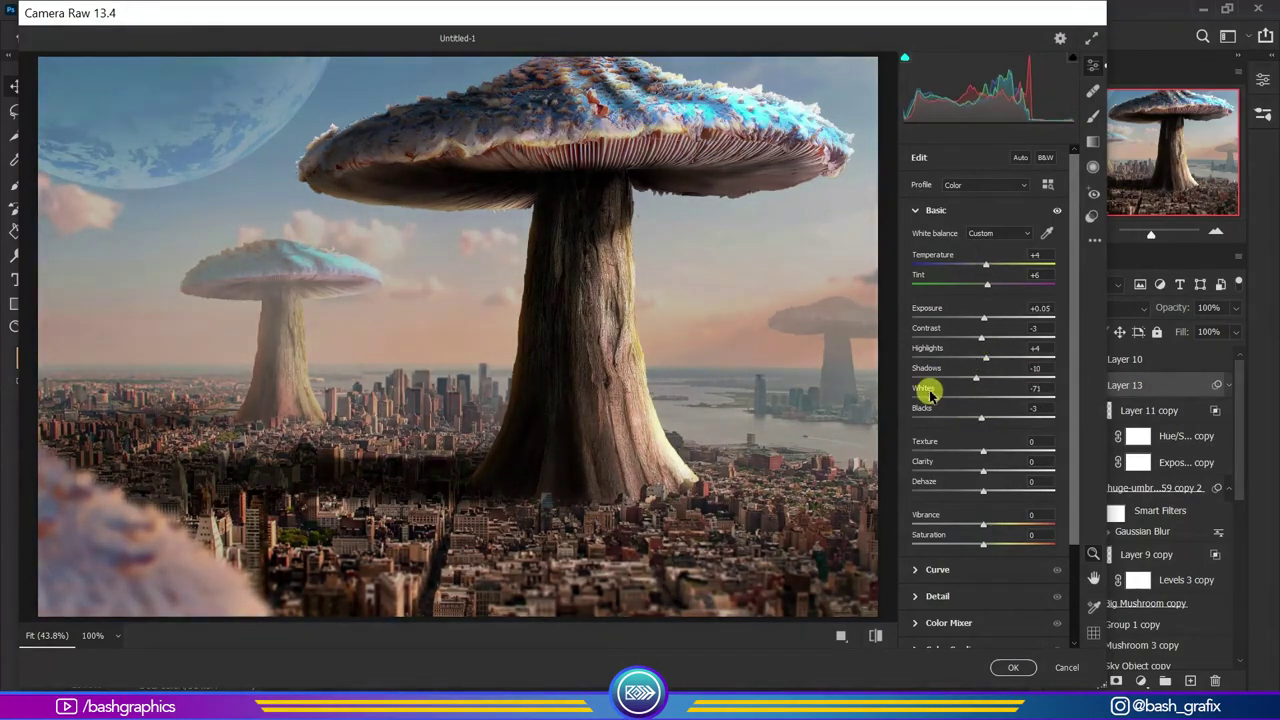
drag(983, 333, 987, 333)
mouse_move(983, 387)
mouse_down()
mouse_move(990, 425)
mouse_move(960, 467)
mouse_up()
scroll(989, 420, down, 1)
scroll(985, 451, down, 1)
Adjust the Color Mixer and set the midtone, shadow, highlight and global Color Grading wheels.
click(925, 499)
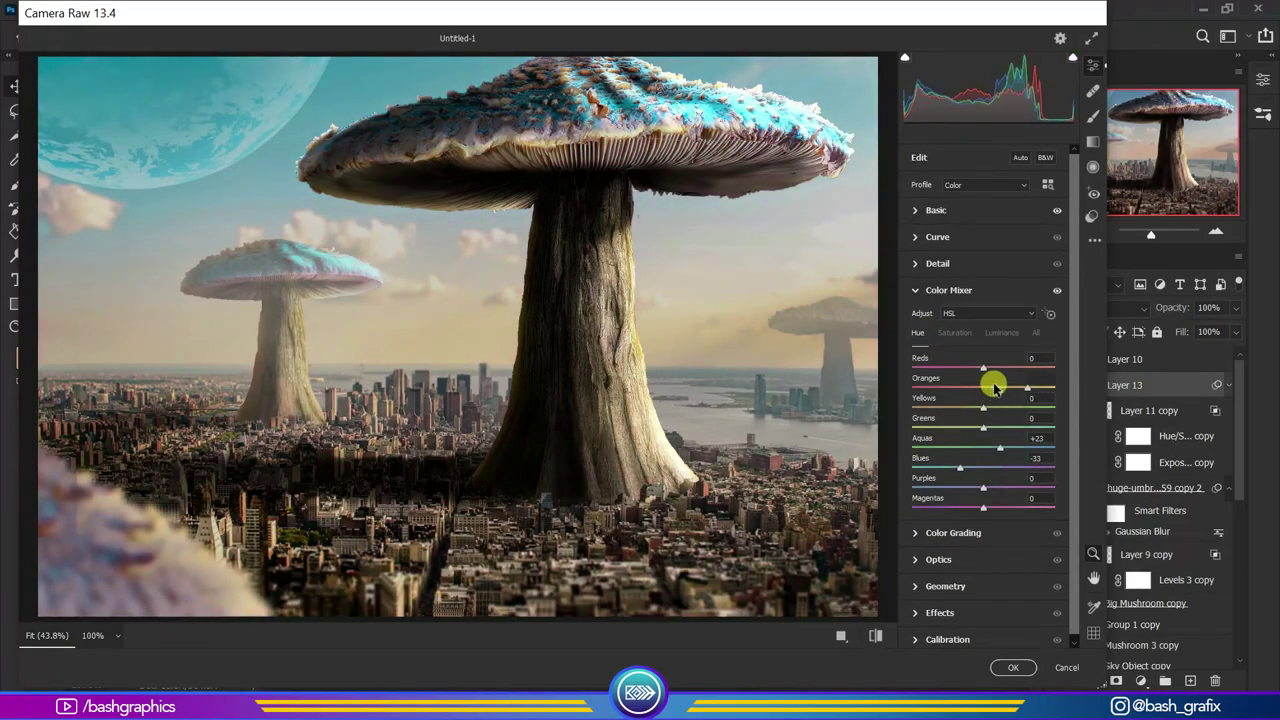
click(950, 532)
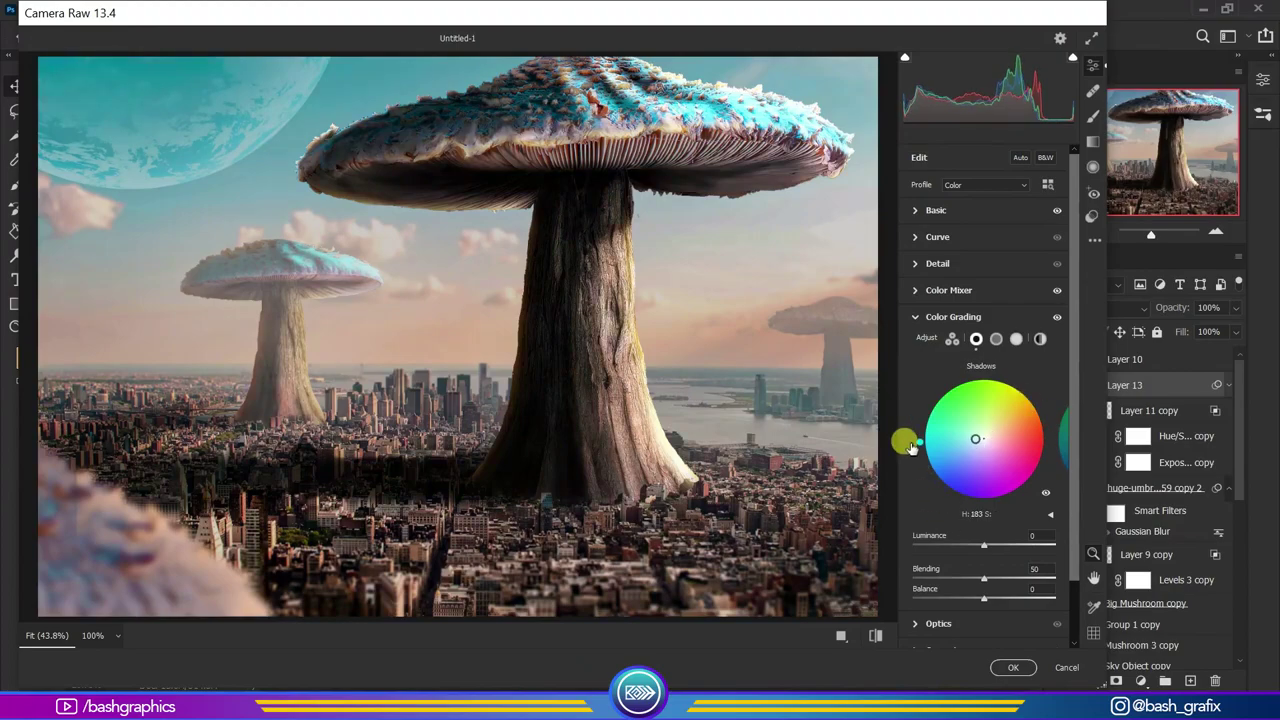
click(996, 338)
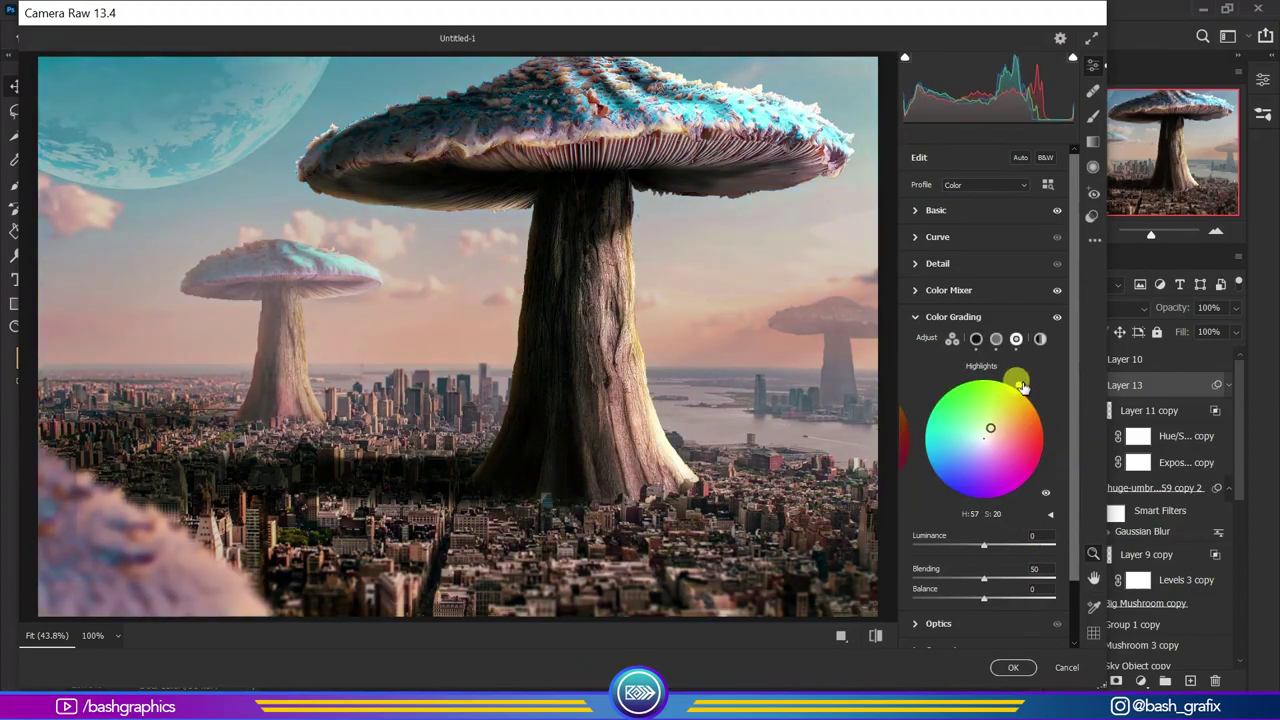
scroll(1020, 387, down, 2)
drag(975, 474, 1004, 475)
drag(1006, 329, 953, 300)
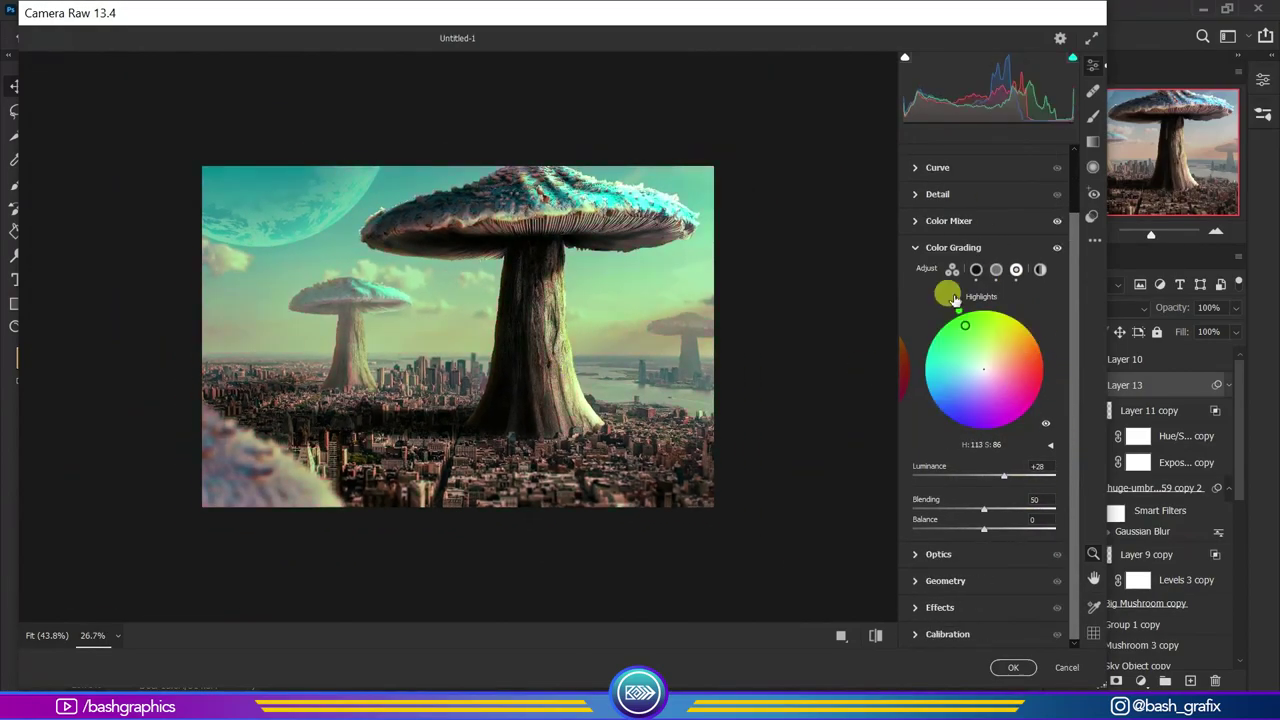
click(976, 269)
click(1016, 269)
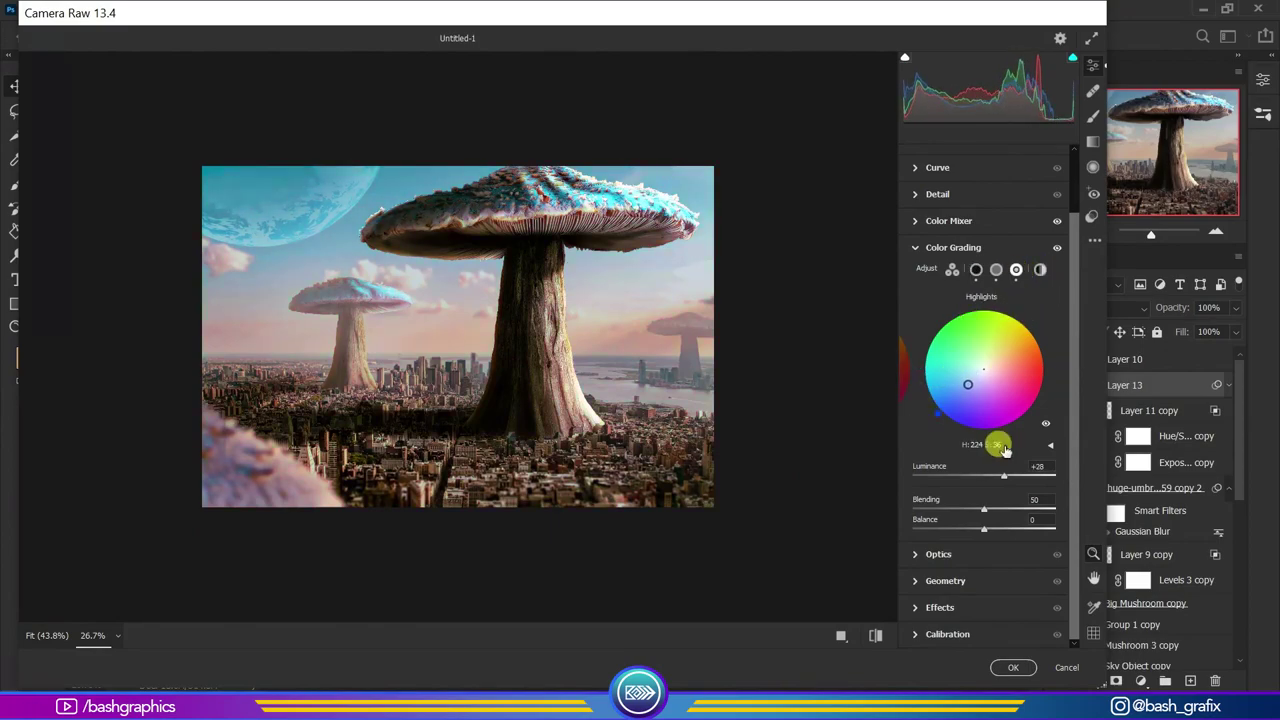
click(1040, 269)
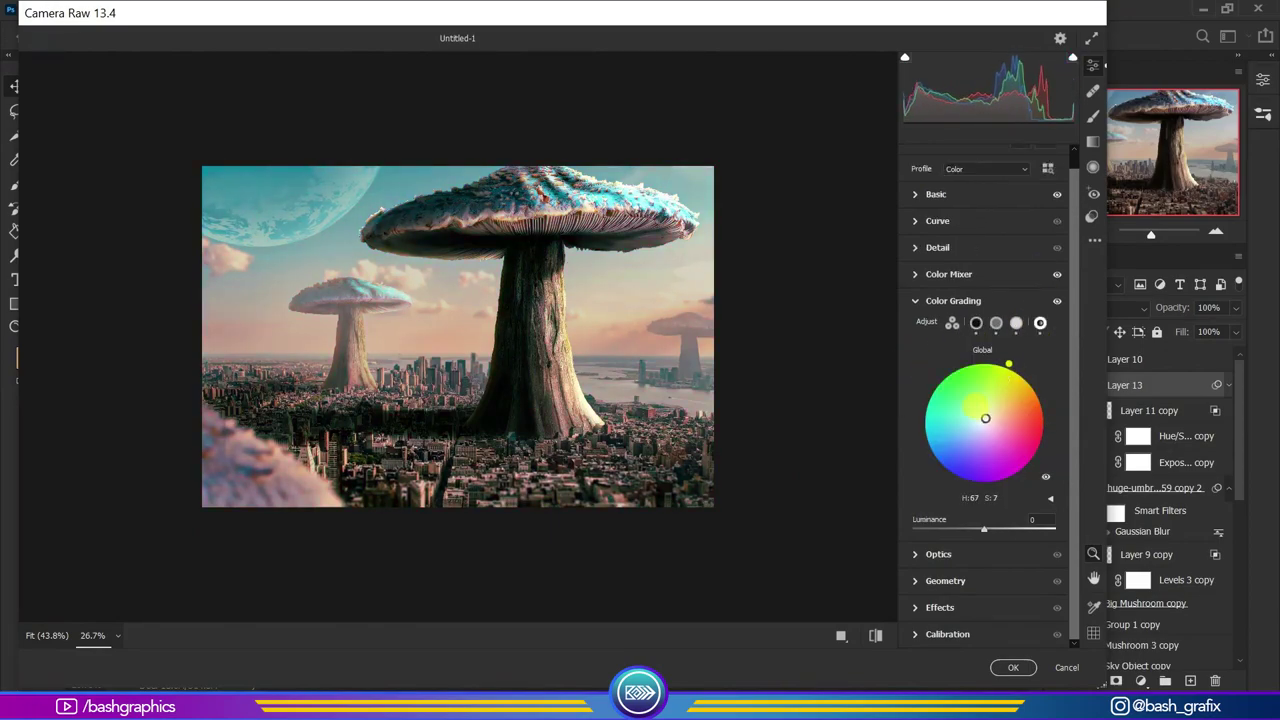
Apply the Camera Raw grade, then reopen it on Layer 13 and re-apply the revised settings.
click(1013, 667)
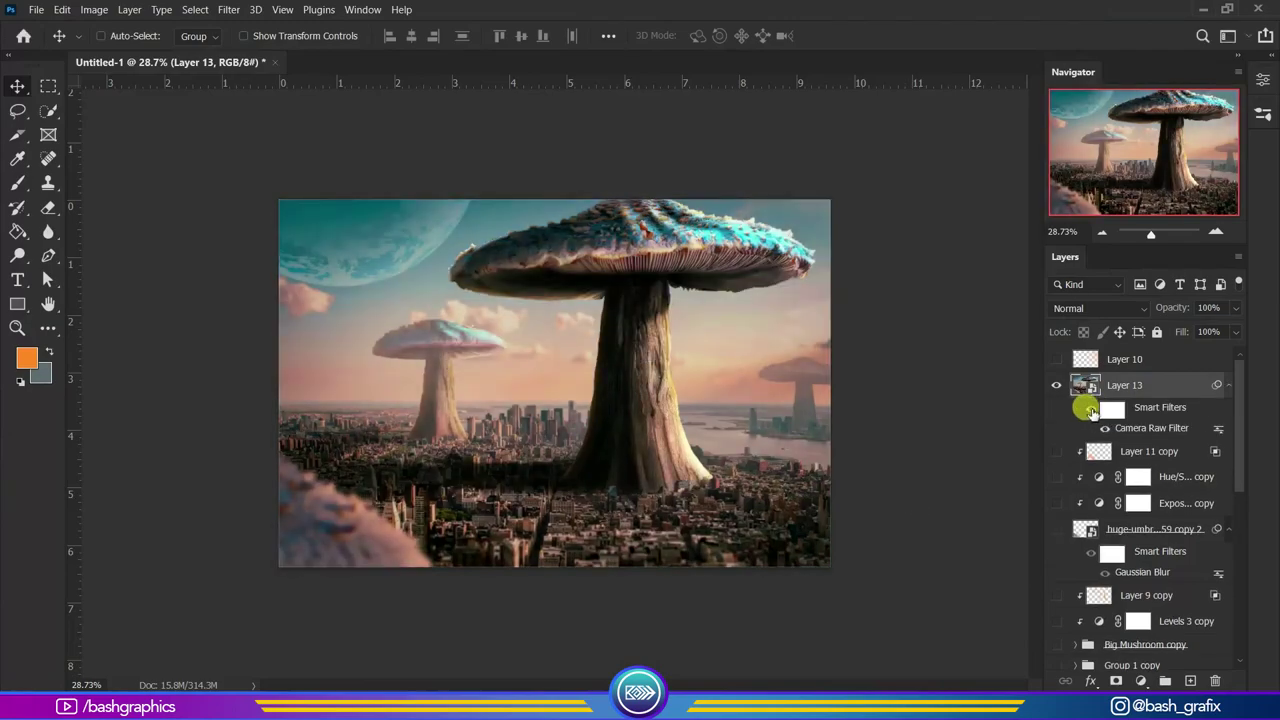
click(1090, 386)
double_click(1135, 440)
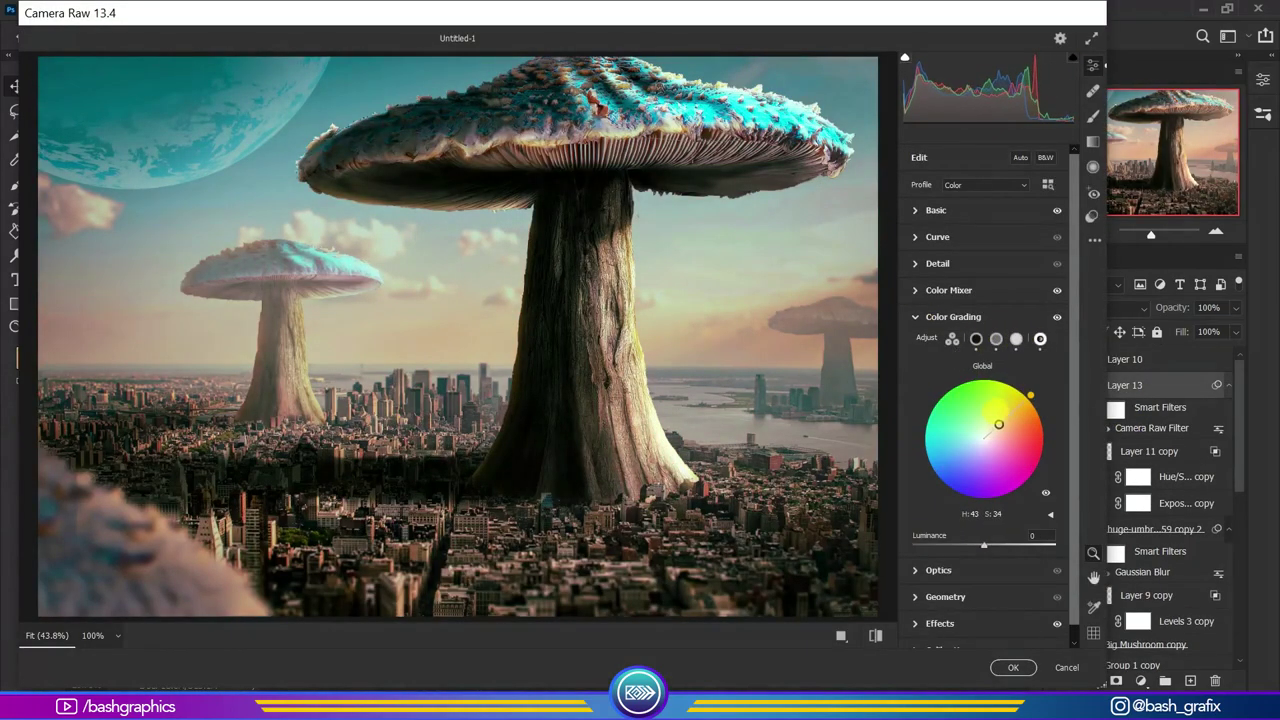
key(Return)
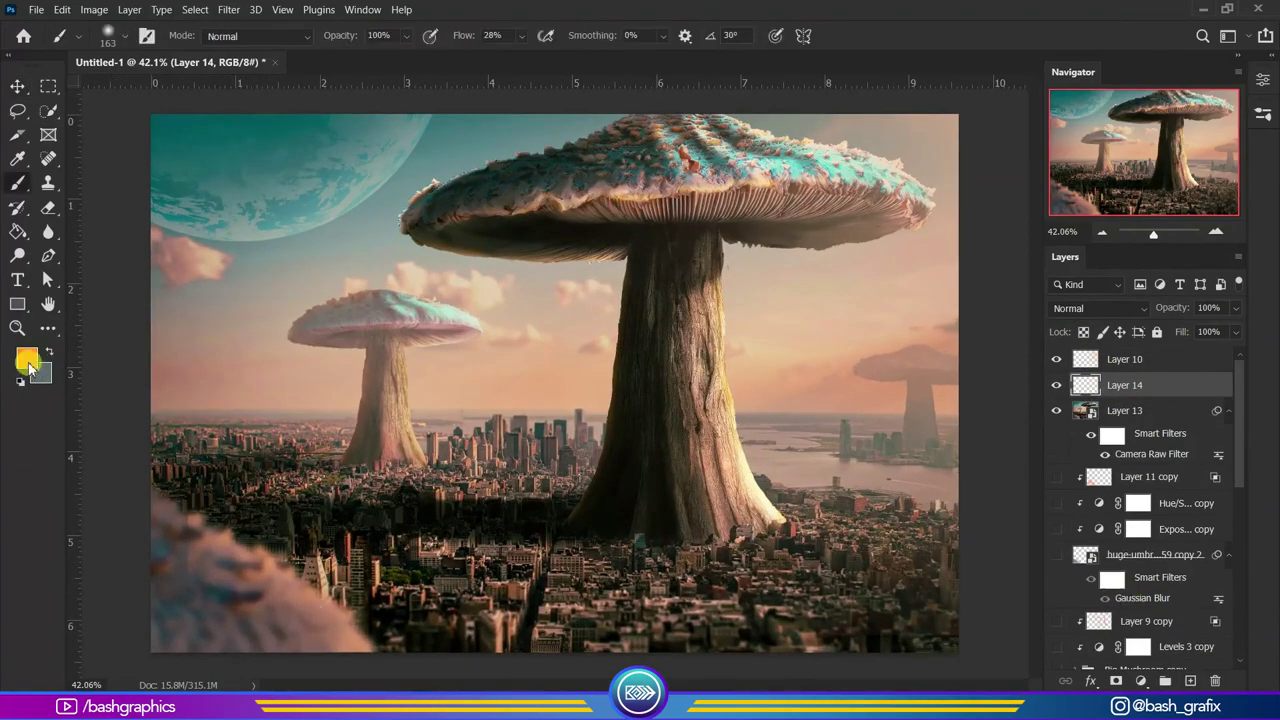
Choose cyan as the paint colour, add a new layer, and toggle between Eraser and Brush.
click(28, 360)
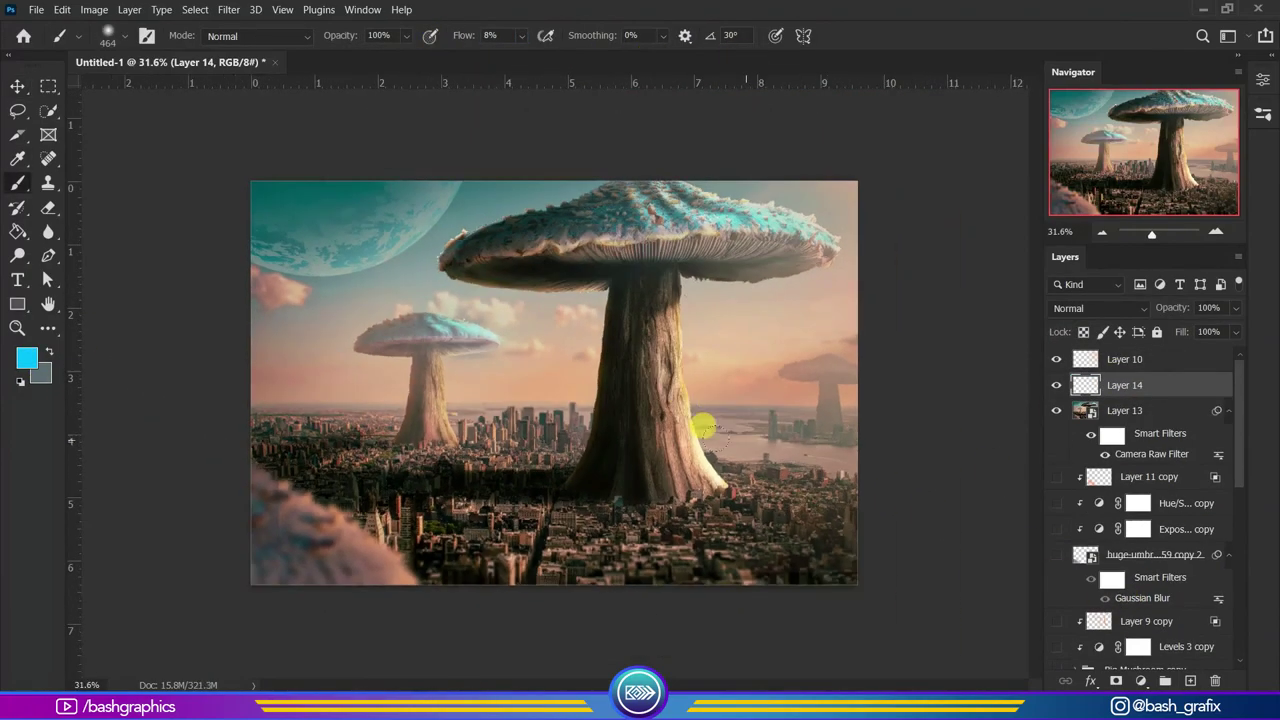
click(1190, 680)
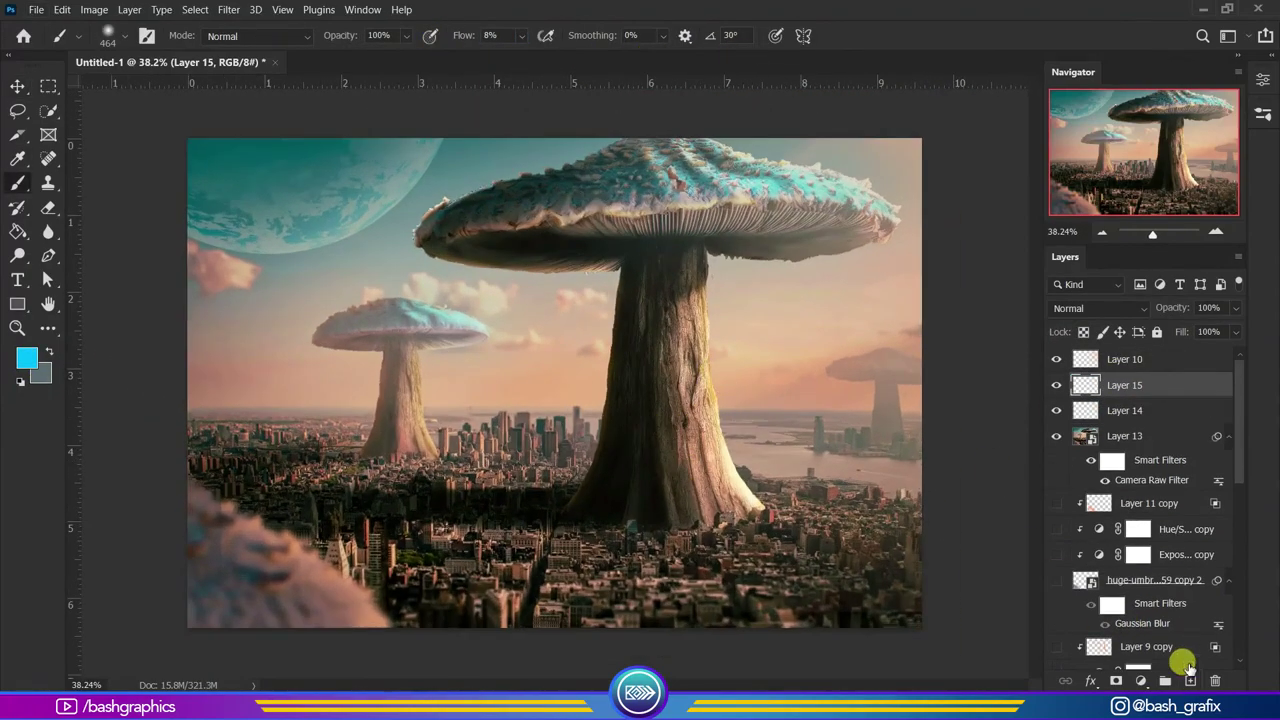
key(e)
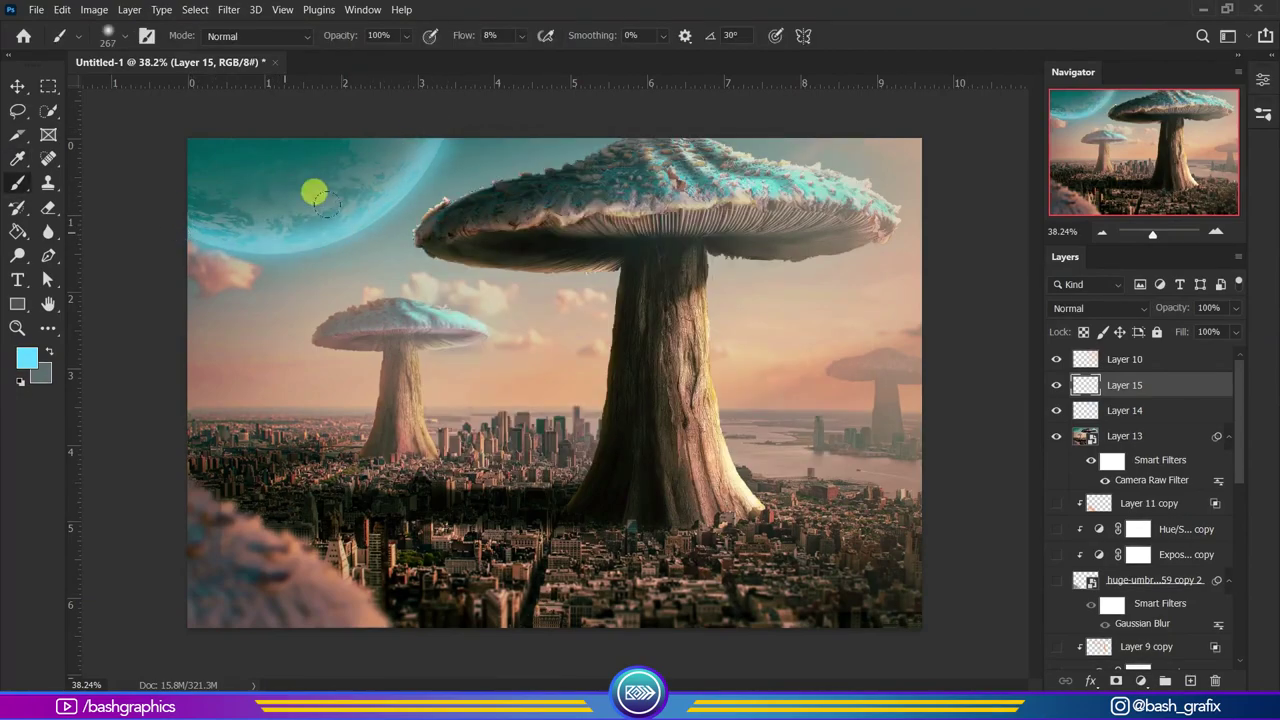
key(b)
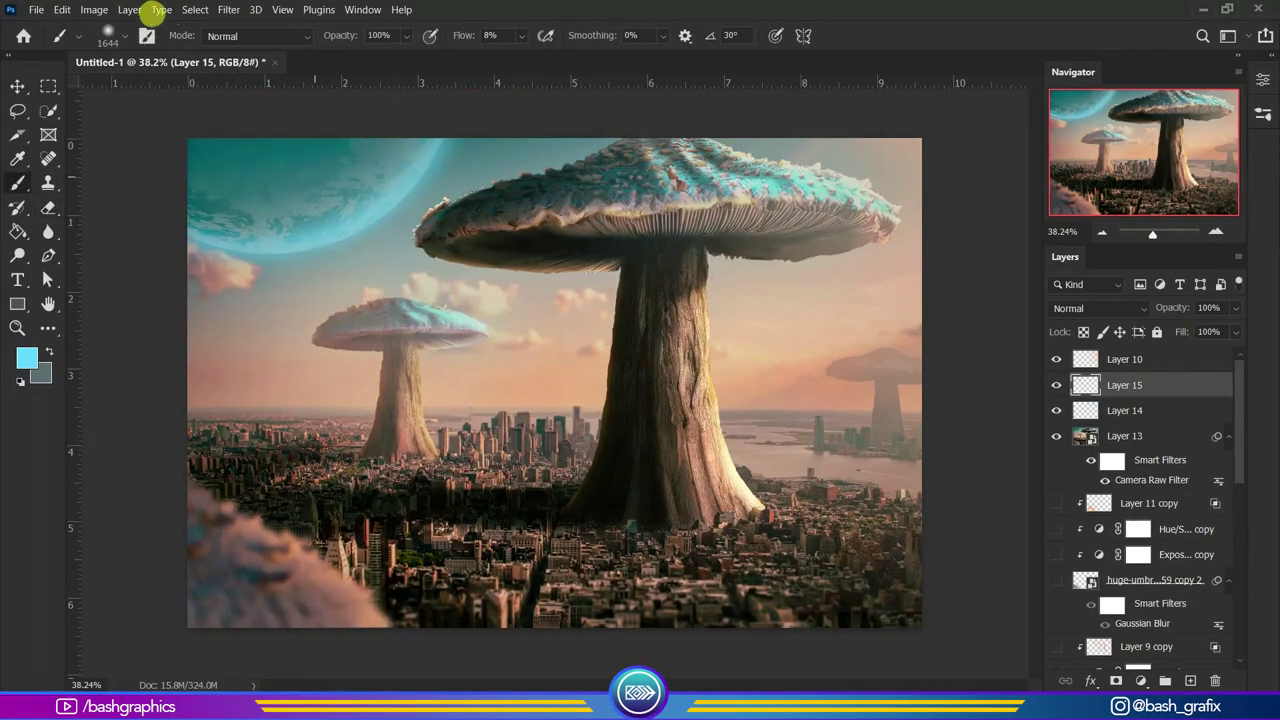